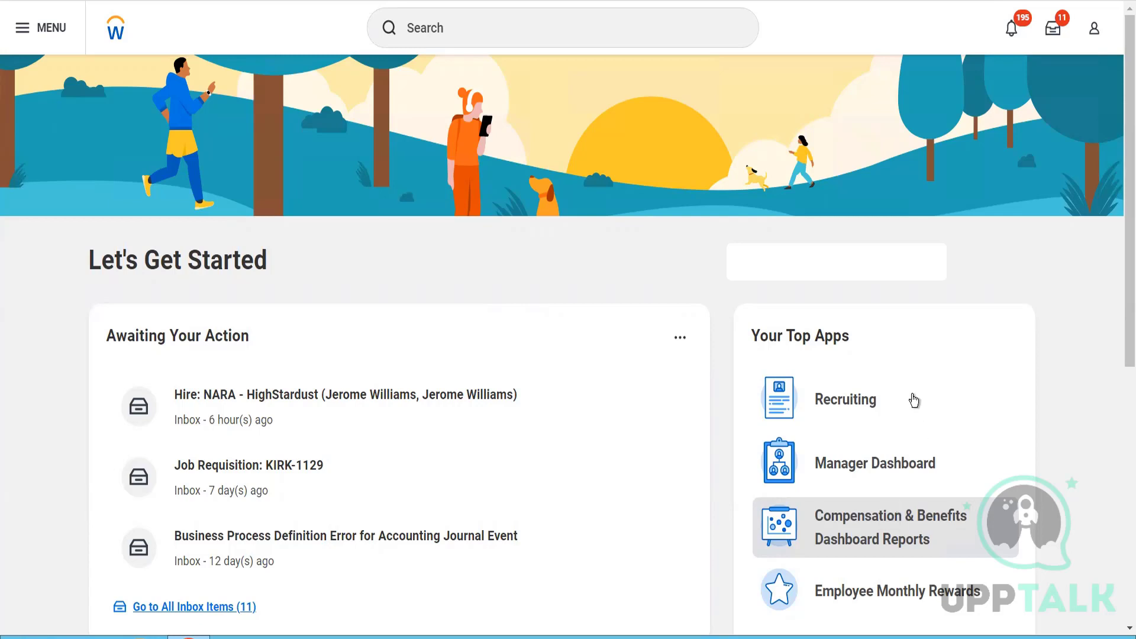
# - Search for the business process definitions matching "Bp: Customer Contract"
pyautogui.click(592, 43)
pyautogui.write('Bp:')
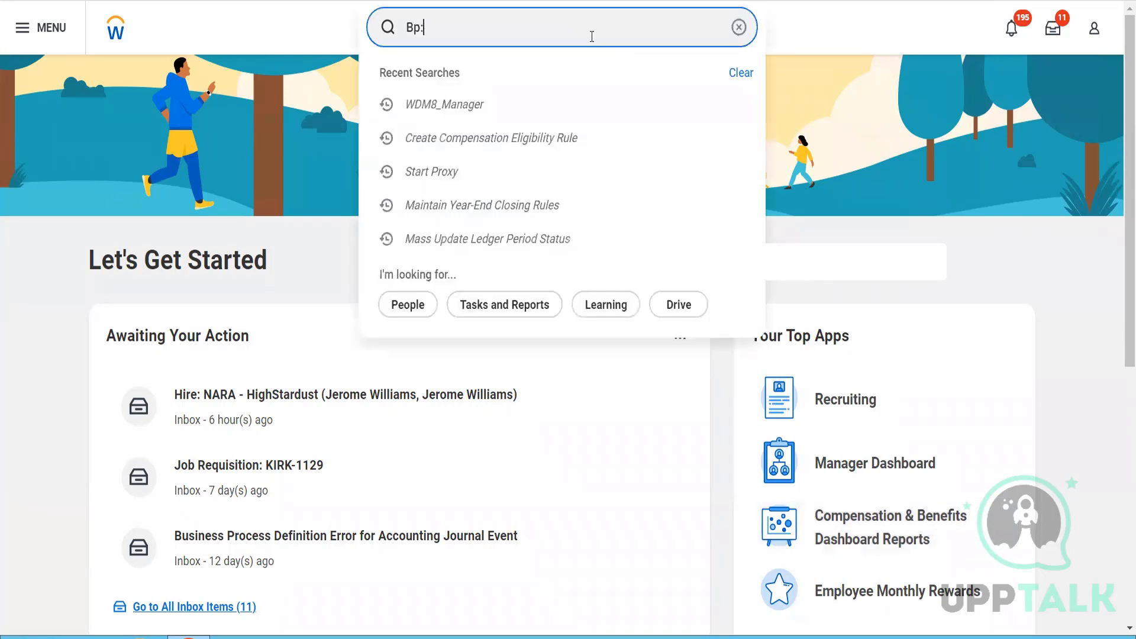
pyautogui.write(' Customer Contract')
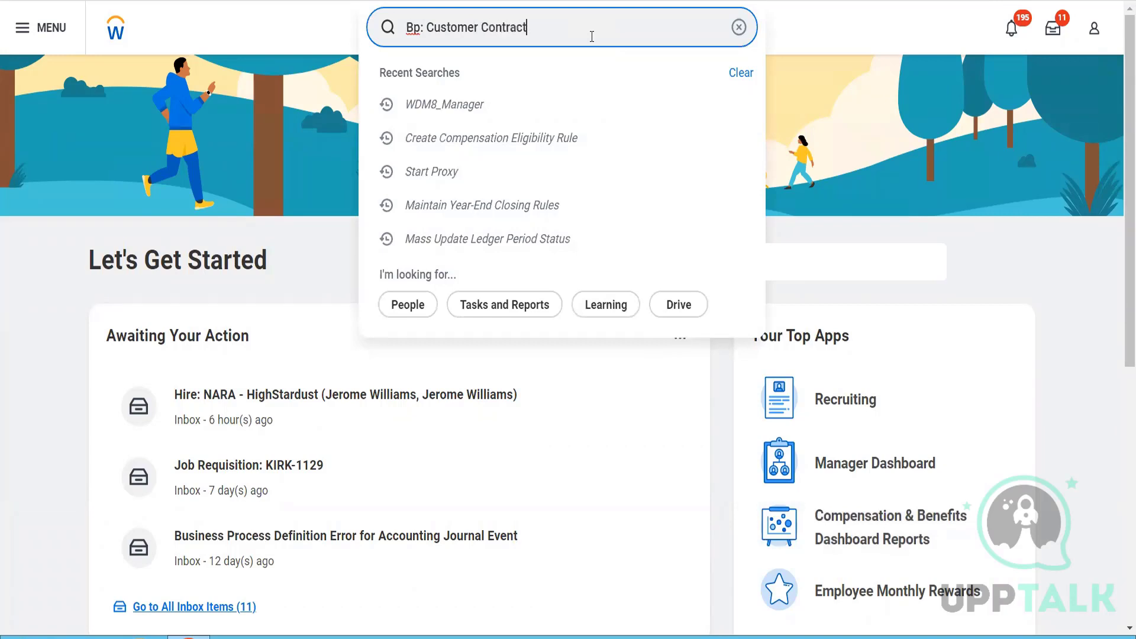
pyautogui.press('Return')
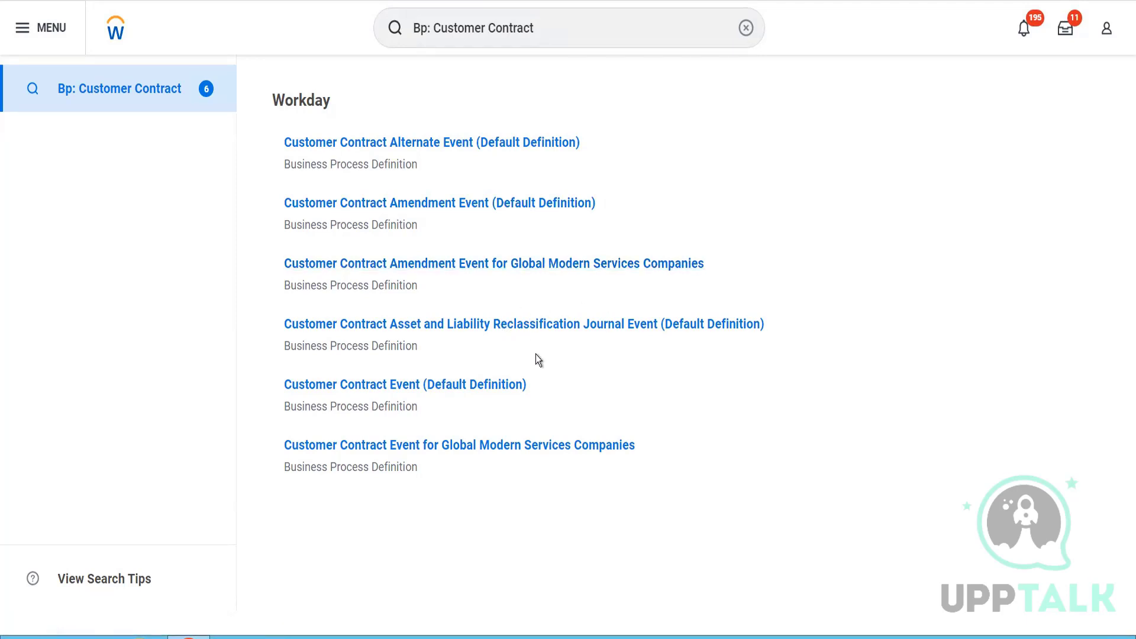
# - Open the Customer Contract Event (Default Definition) business process and expand its Security Group Restrictions
pyautogui.click(470, 385)
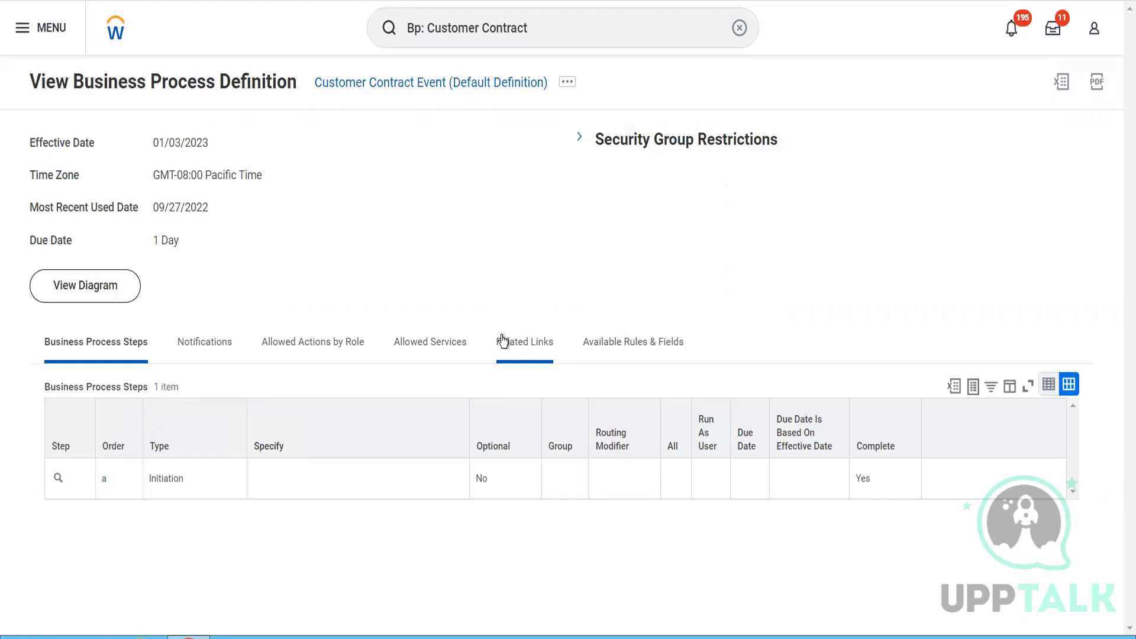
pyautogui.click(580, 139)
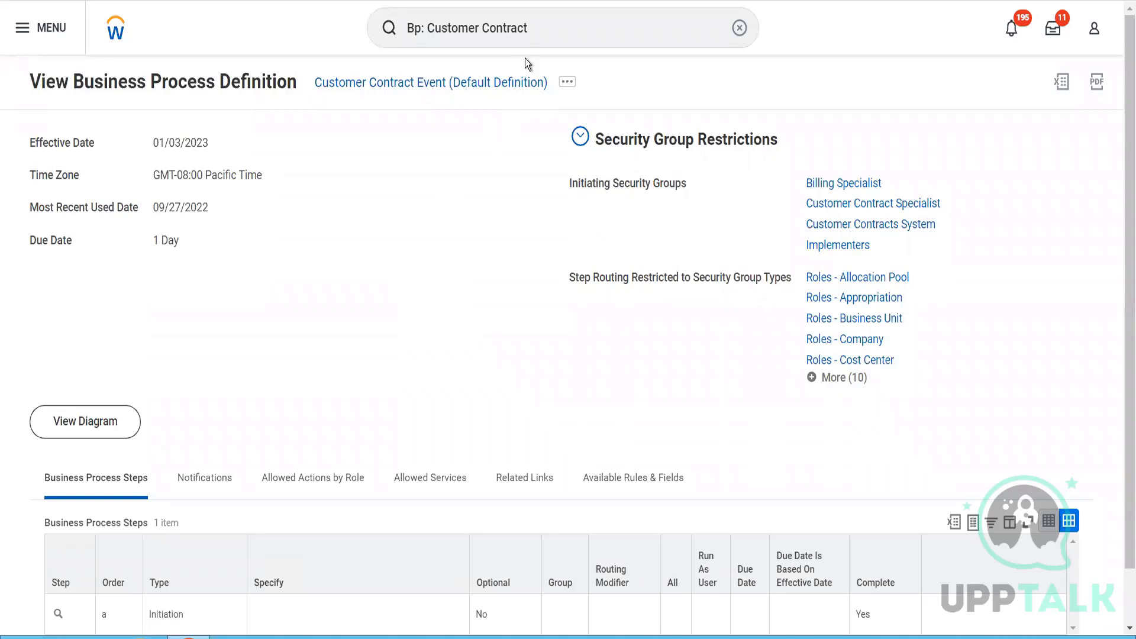
# - Search for "cr cust contra" and open the Create Customer Contract task
pyautogui.click(539, 32)
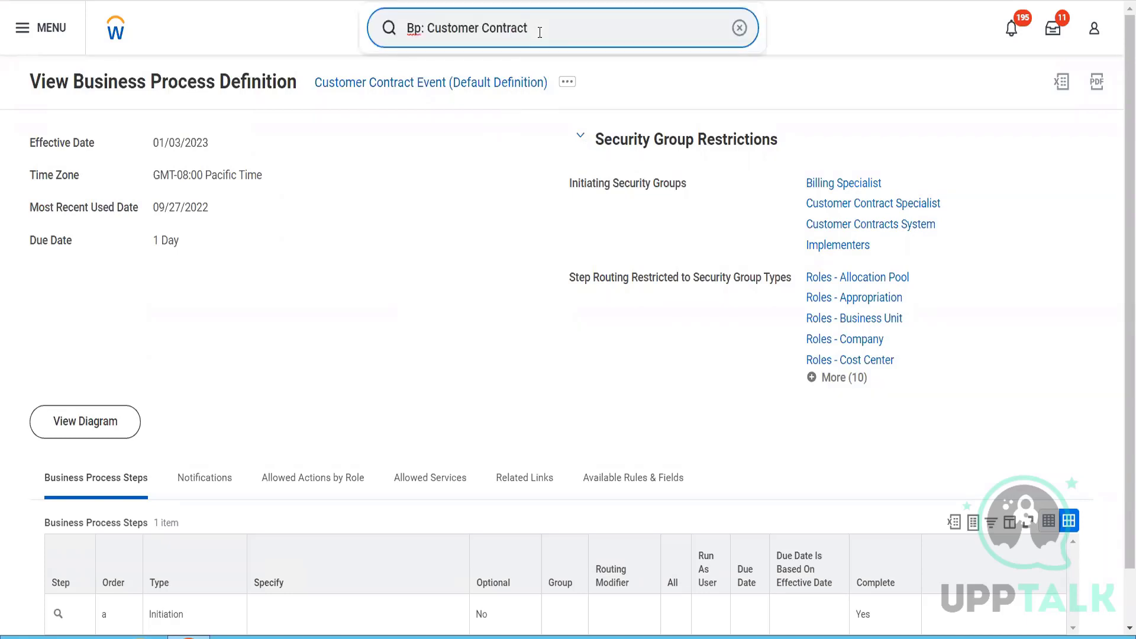
pyautogui.moveTo(540, 33); pyautogui.dragTo(370, 45)
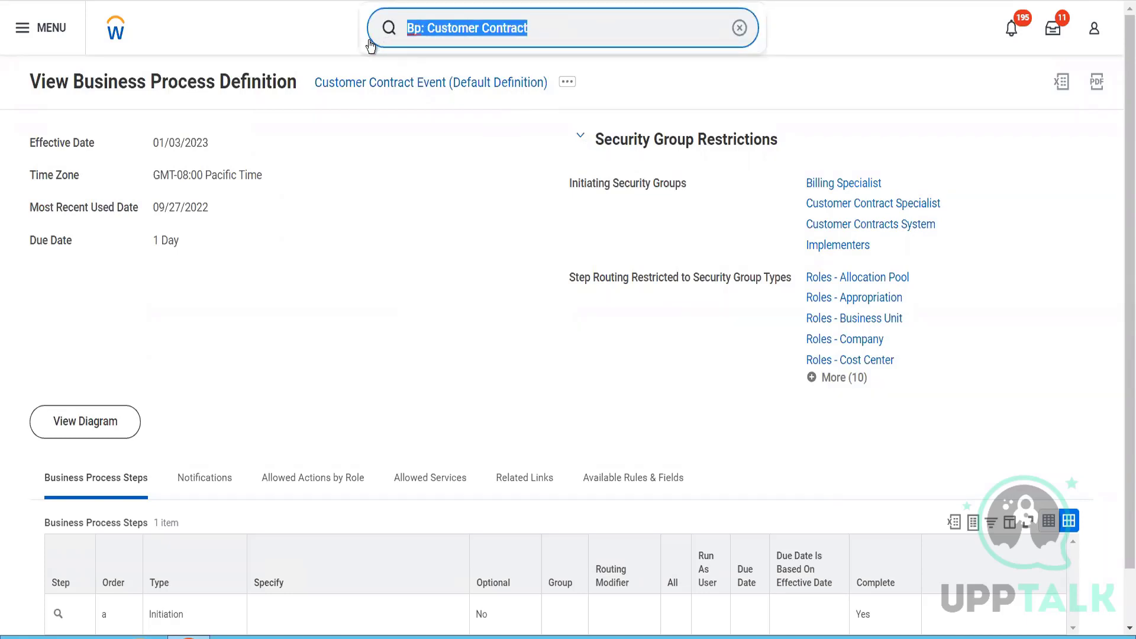
pyautogui.write('cr cu')
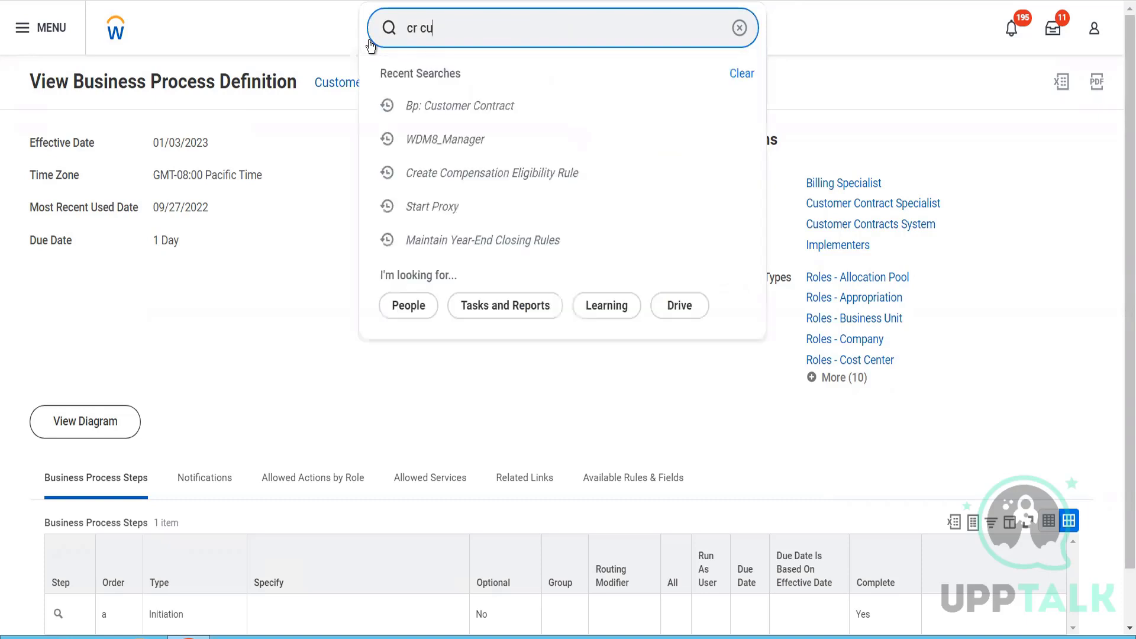
pyautogui.write('st c')
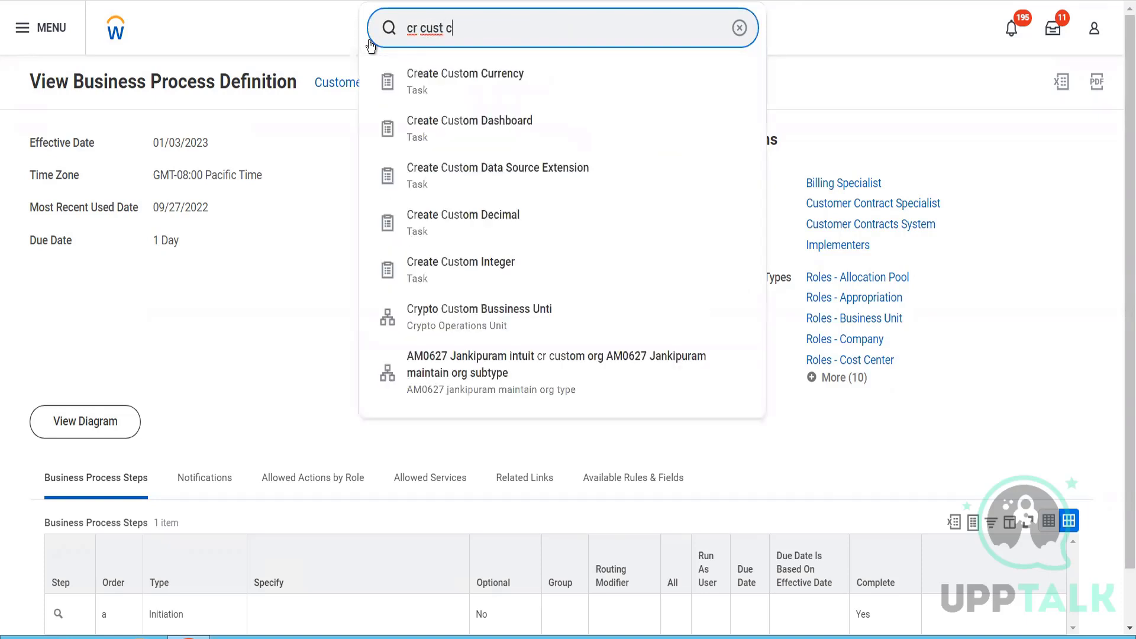
pyautogui.write('ontra')
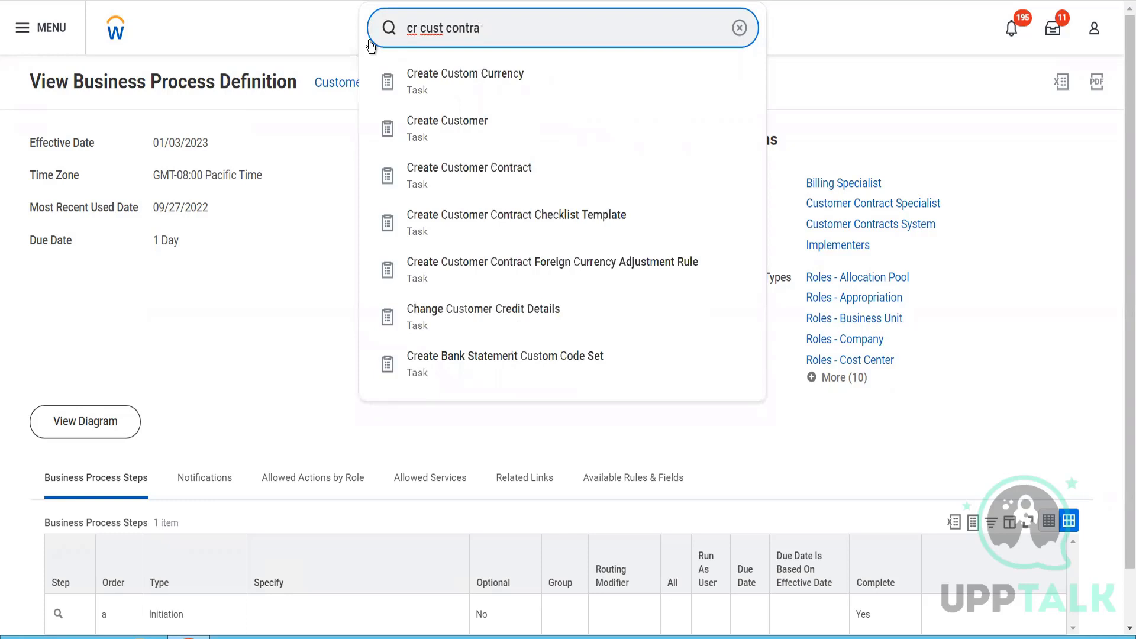
pyautogui.click(456, 90)
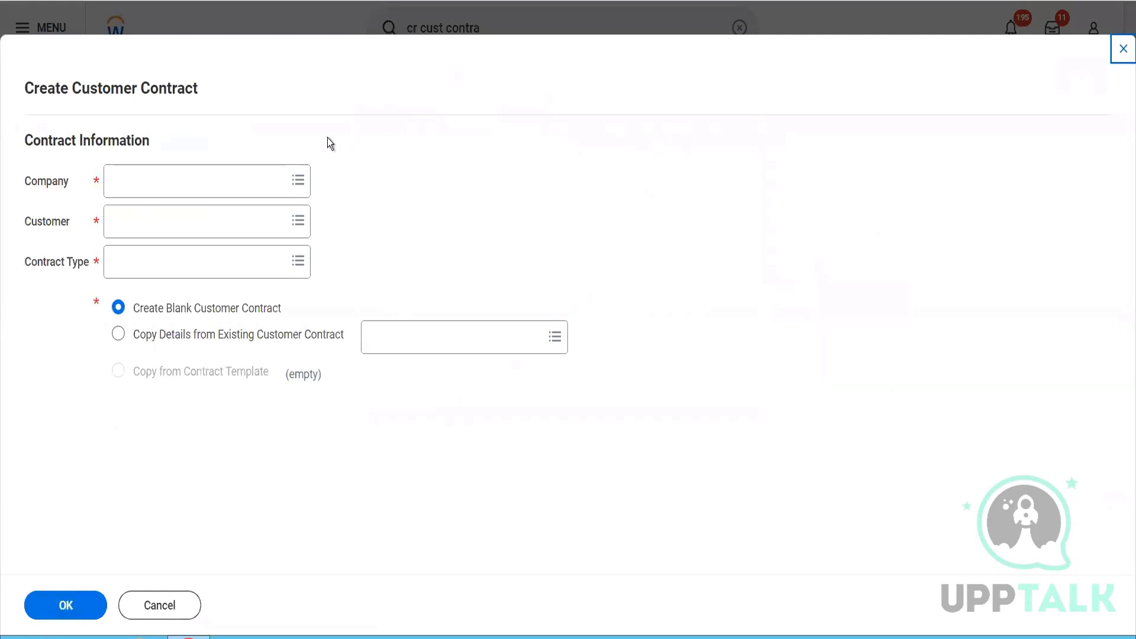
# - Set the contract's company to BGC Blinkit Grocery Delivery and its customer to Reliance Hotels
pyautogui.click(203, 176)
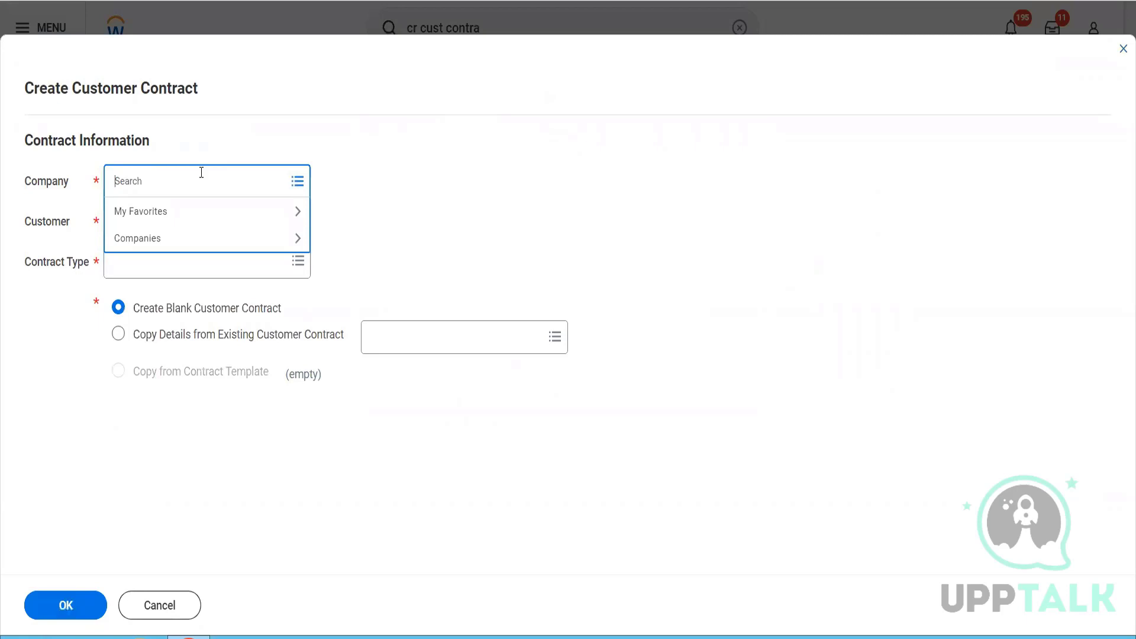
pyautogui.write('bgc')
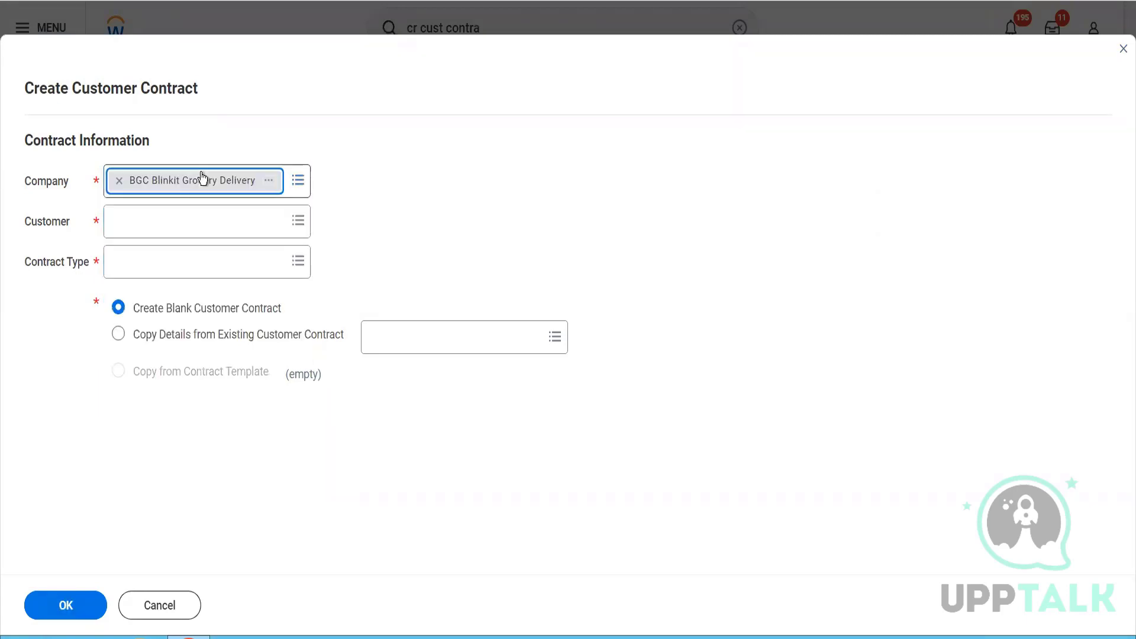
pyautogui.click(162, 225)
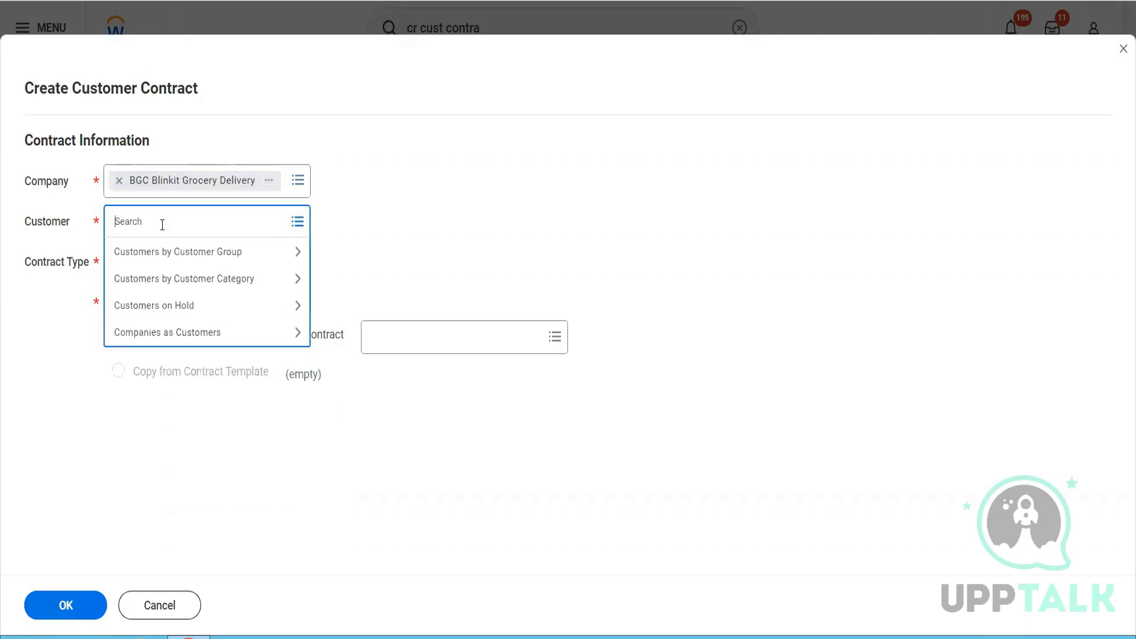
pyautogui.write('rel hotel')
pyautogui.press('Return')
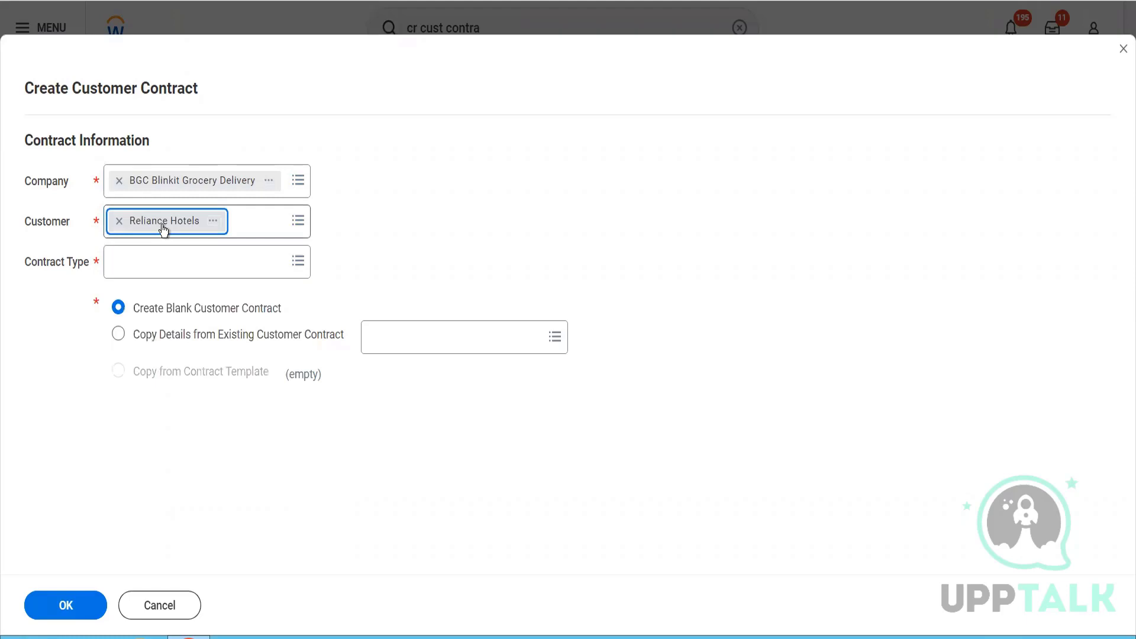
# - Choose the Master contract type and proceed with a blank customer contract
pyautogui.click(160, 264)
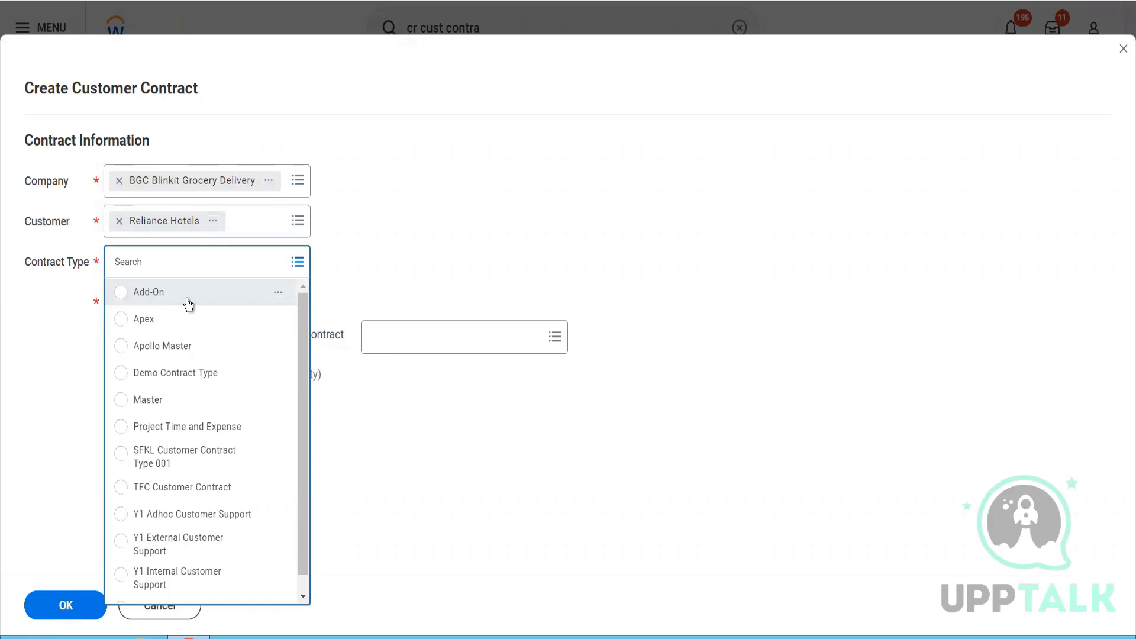
pyautogui.click(142, 409)
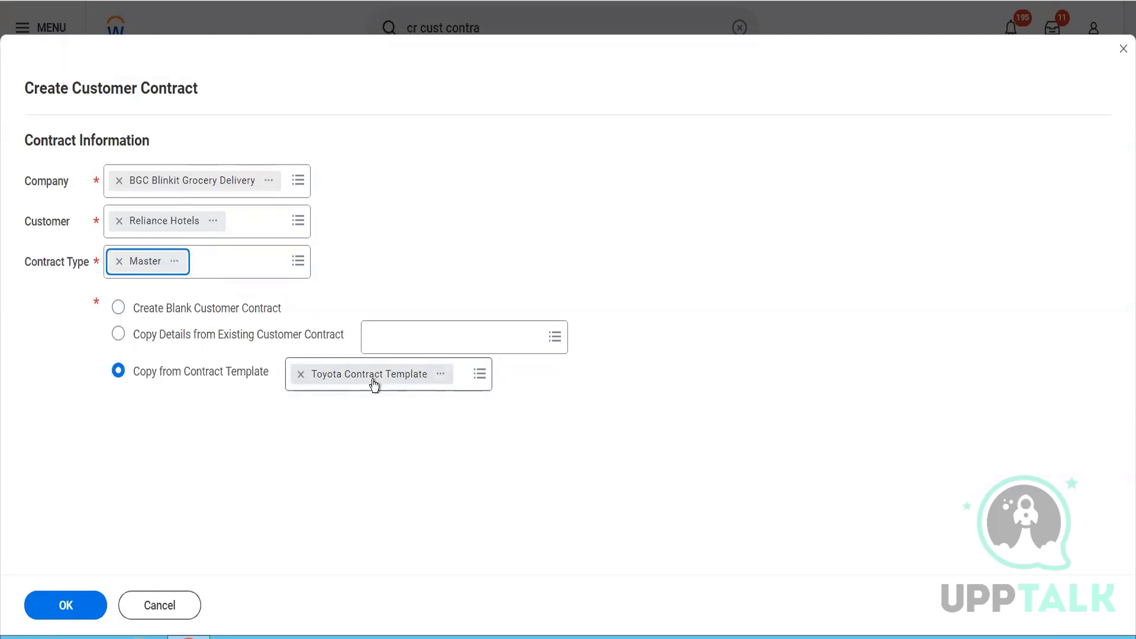
pyautogui.click(154, 308)
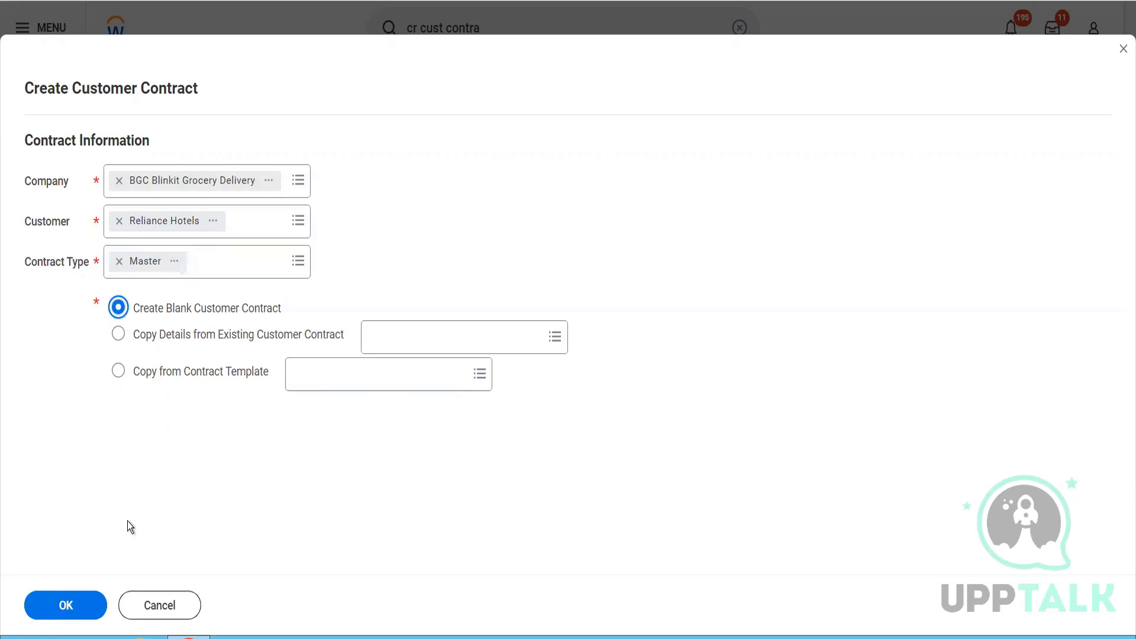
pyautogui.click(76, 606)
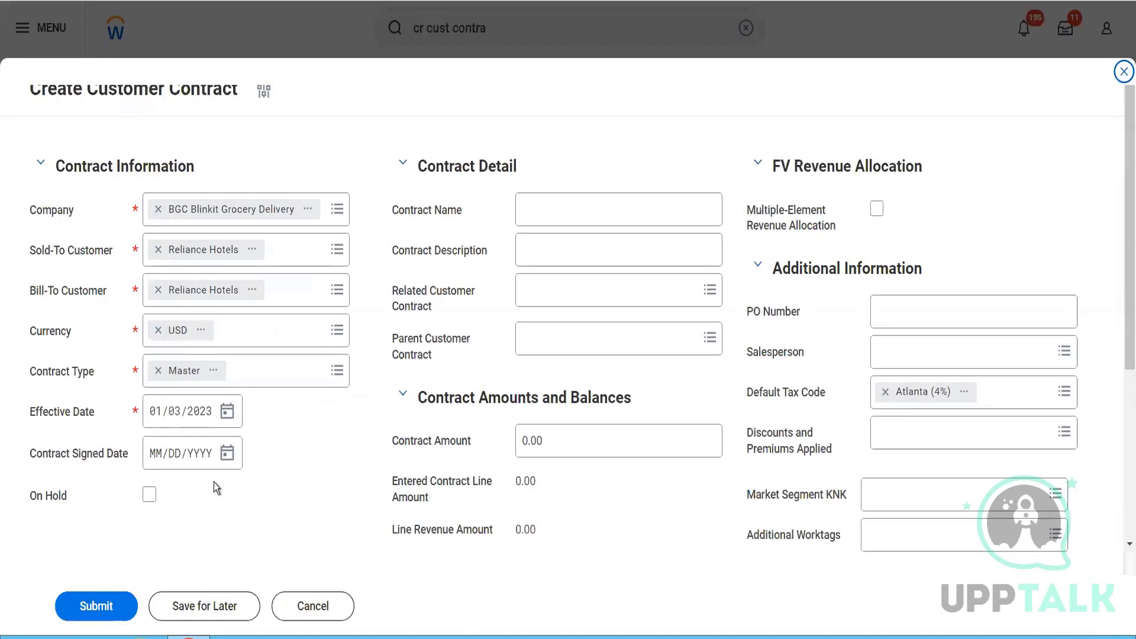
# - Set both the contract's effective date and its contract signed date to 01/01/2023
pyautogui.click(178, 421)
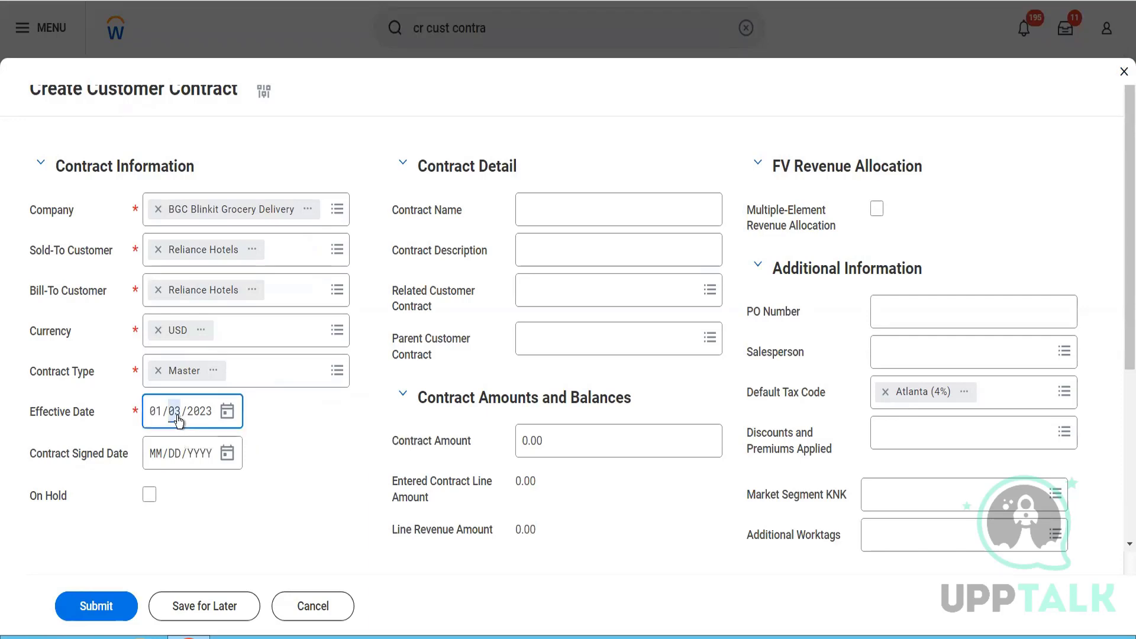
pyautogui.write('01')
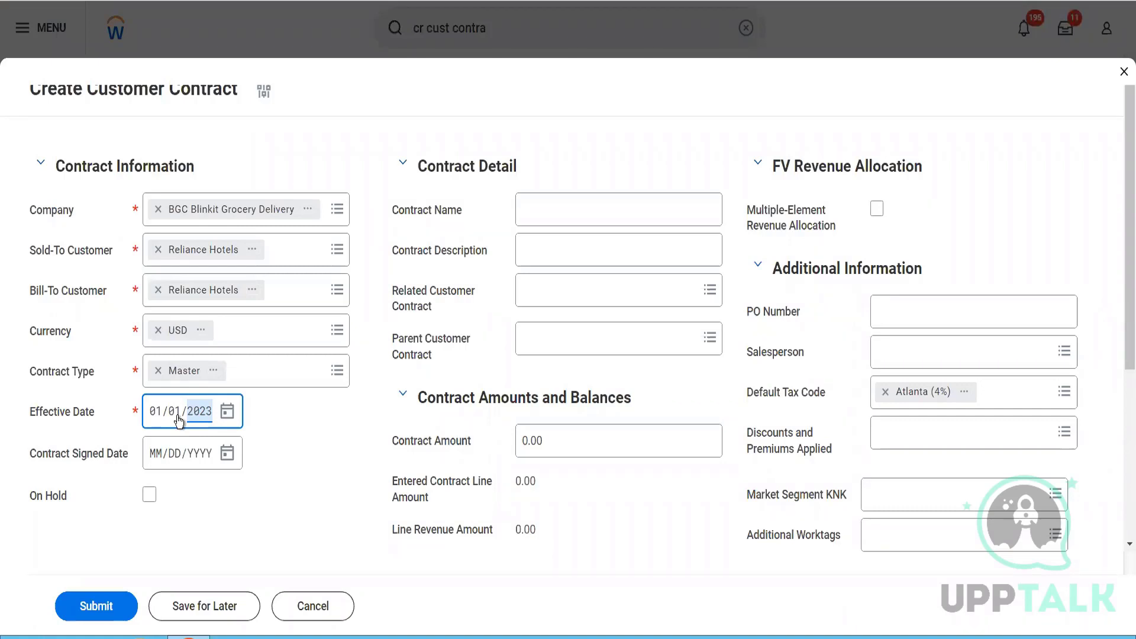
pyautogui.click(146, 452)
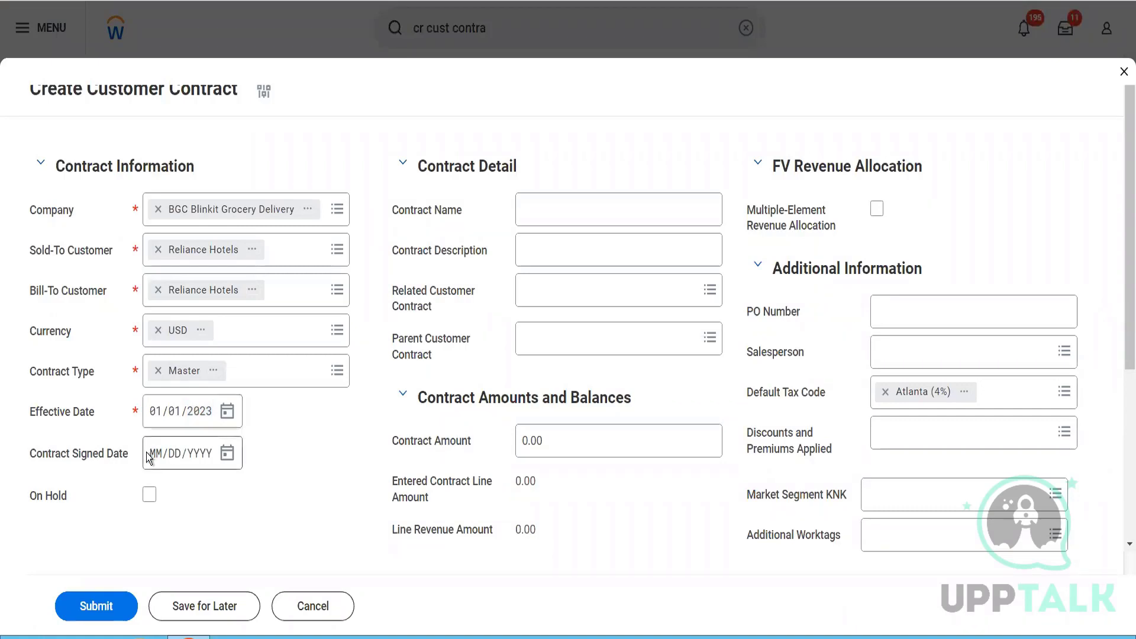
pyautogui.click(156, 459)
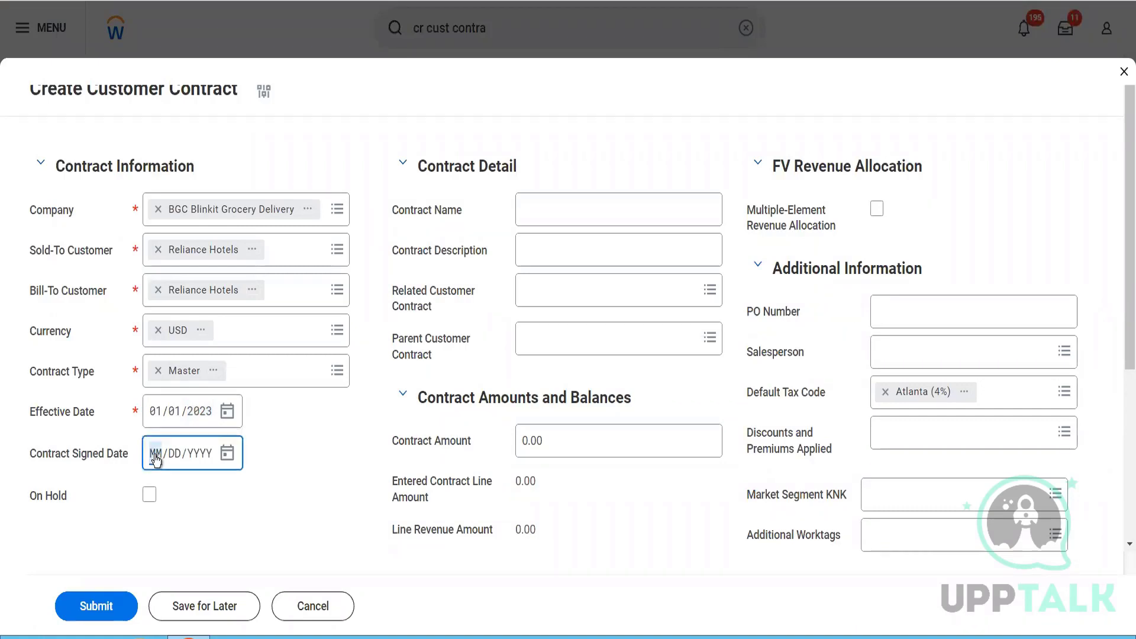
pyautogui.write('01/01/2023')
# - Name the contract "Blinkit First Customer Contract"
pyautogui.click(564, 225)
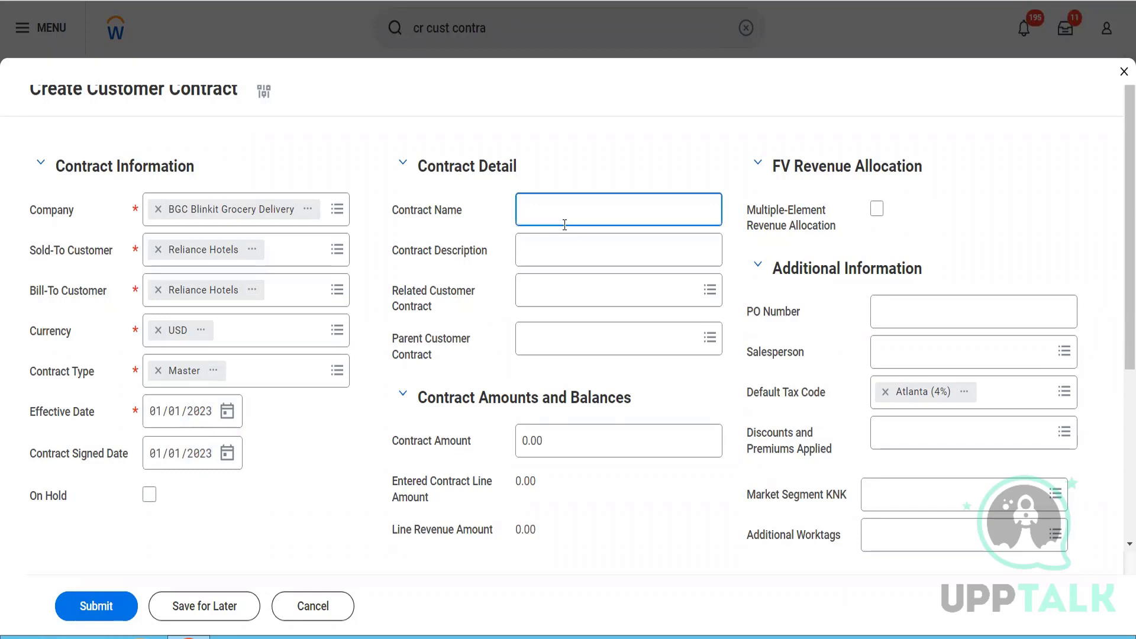
pyautogui.write('Blinnkit')
pyautogui.press('BackSpace')
pyautogui.press('BackSpace')
pyautogui.press('BackSpace')
pyautogui.write('kit First Customer Contract')
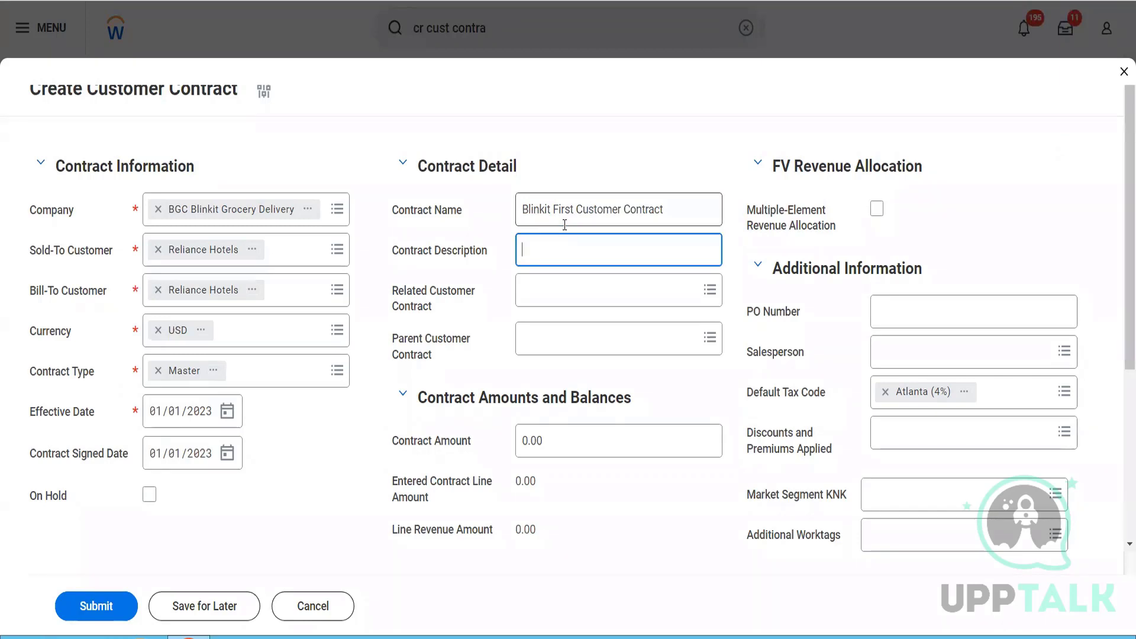
# - Enter the contract description "This is to test how the customer contract works in the system"
pyautogui.write('This is to test how ')
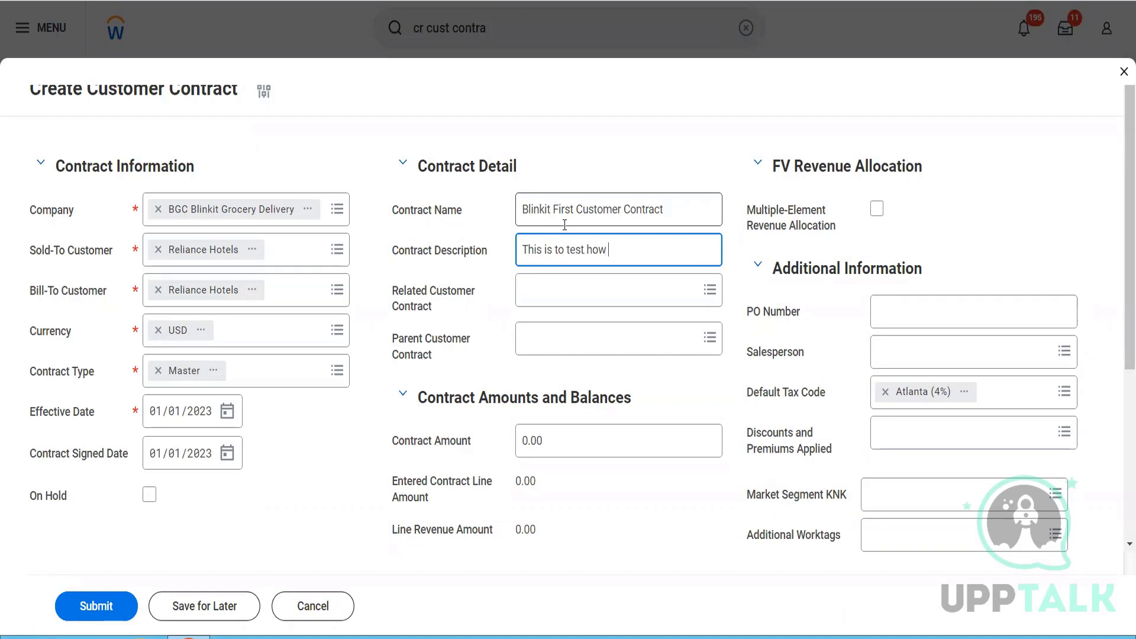
pyautogui.write('the customer contract works ion the')
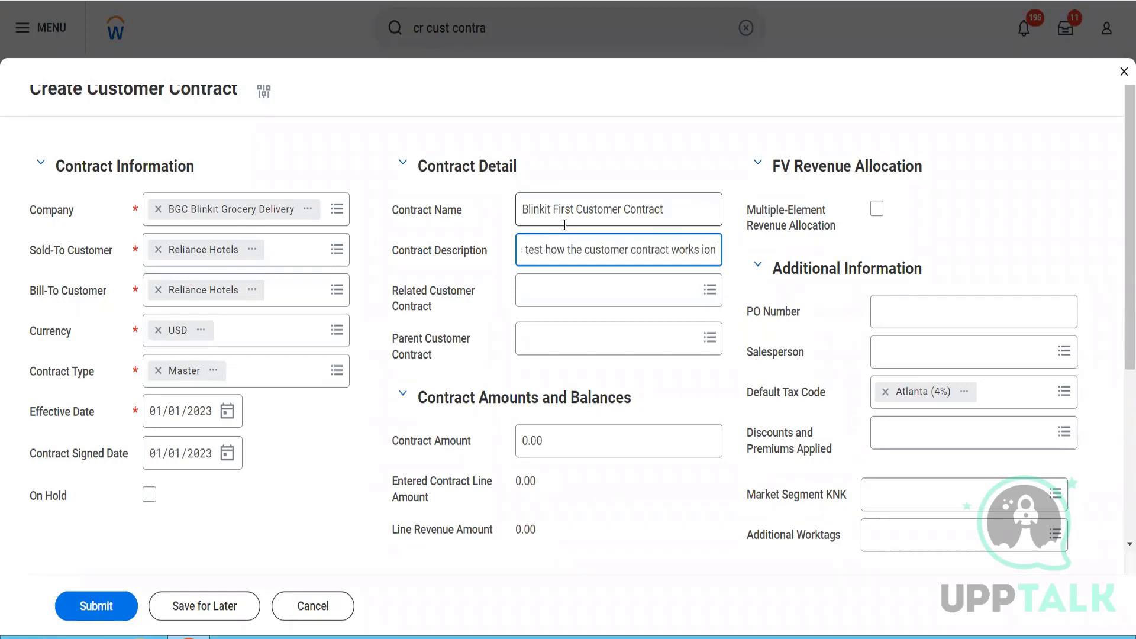
pyautogui.press('BackSpace')
pyautogui.press('BackSpace')
pyautogui.press('BackSpace')
pyautogui.press('BackSpace')
pyautogui.press('BackSpace')
pyautogui.press('BackSpace')
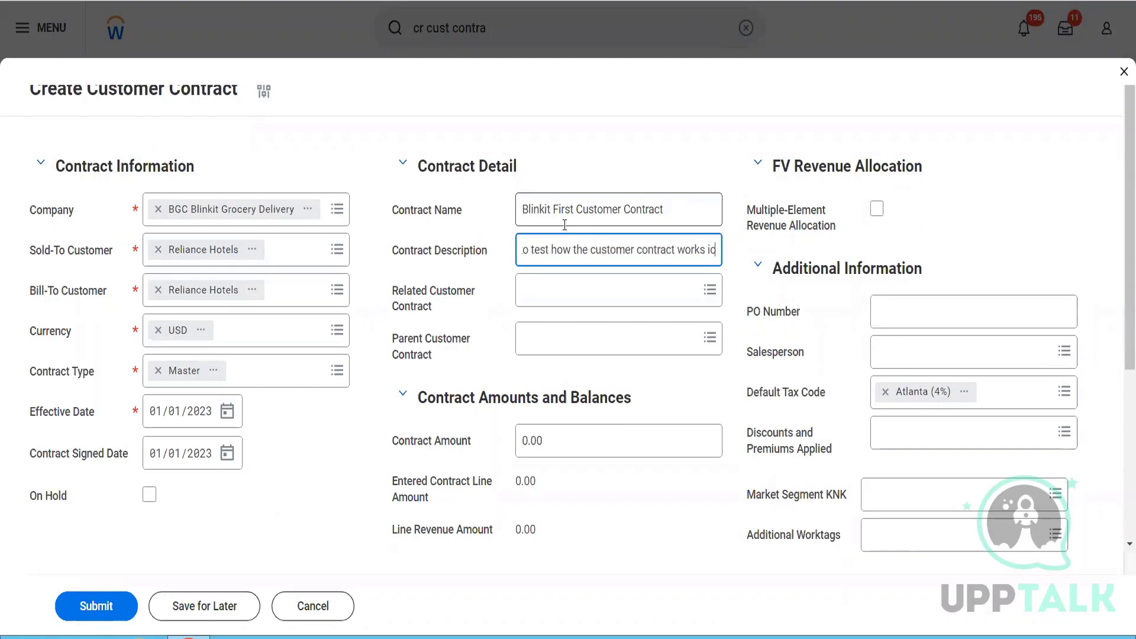
pyautogui.write('n the system')
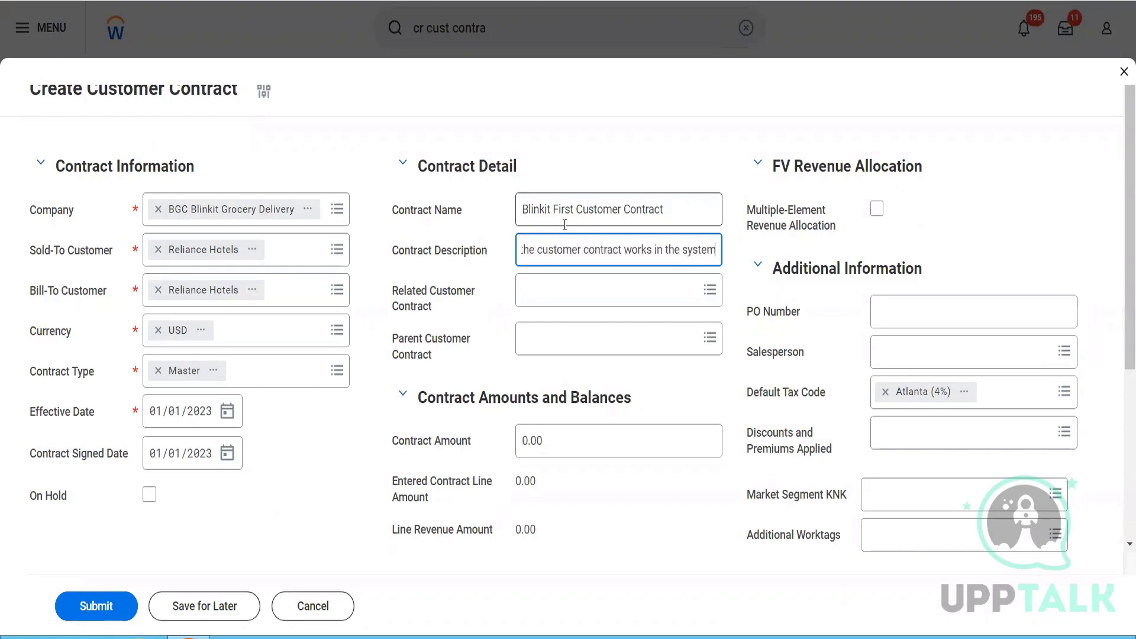
pyautogui.press('Tab')
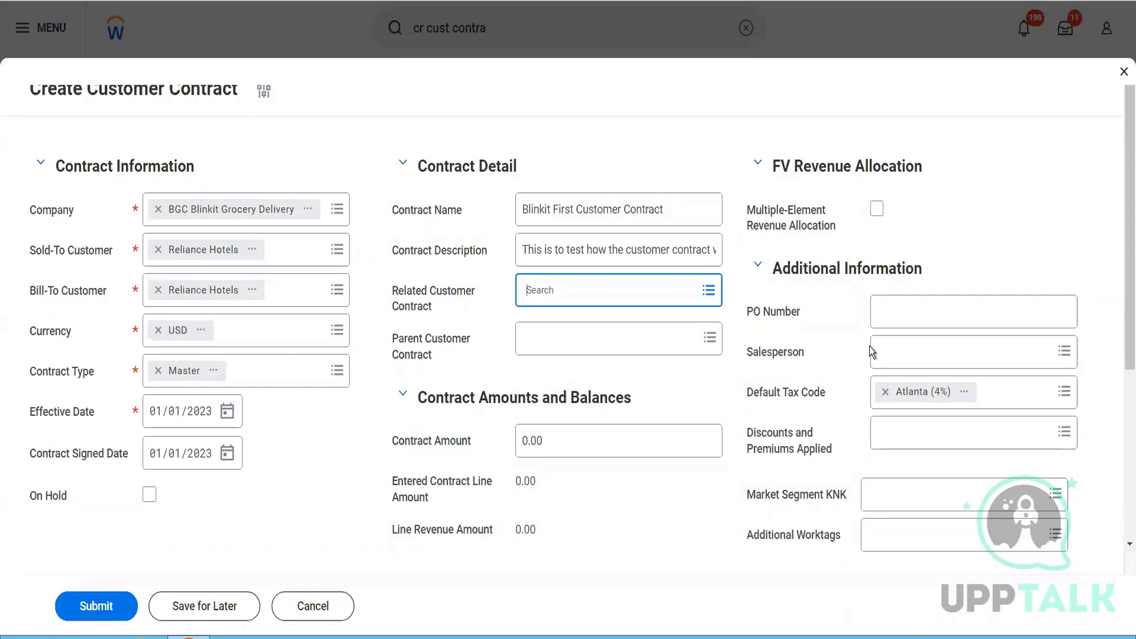
# - Enter the purchase order number in the contract's additional information
pyautogui.click(900, 321)
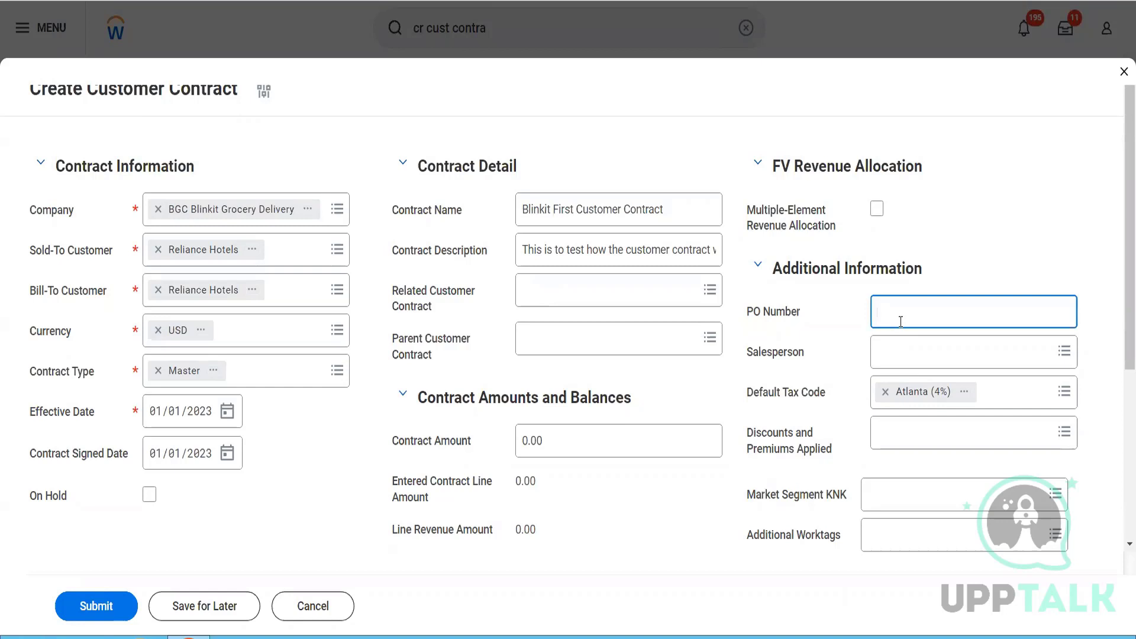
pyautogui.write('454545365')
# - Assign the Senior Financial Analyst from WD People Insights as salesperson and remove the Atlanta (4%) default tax code
pyautogui.click(894, 355)
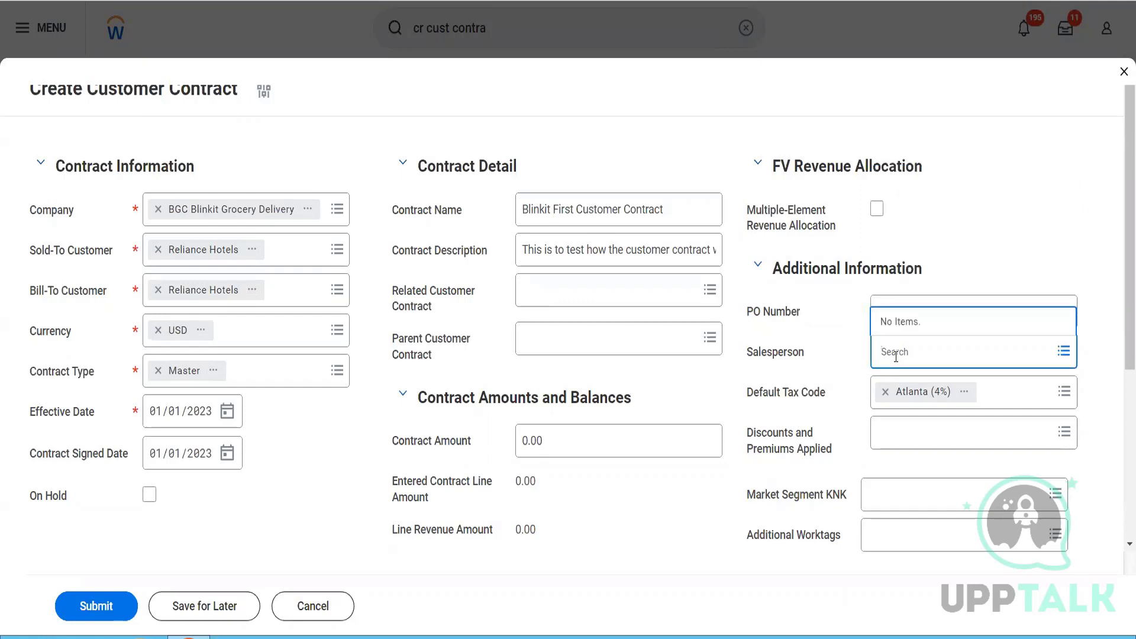
pyautogui.write('ter ter')
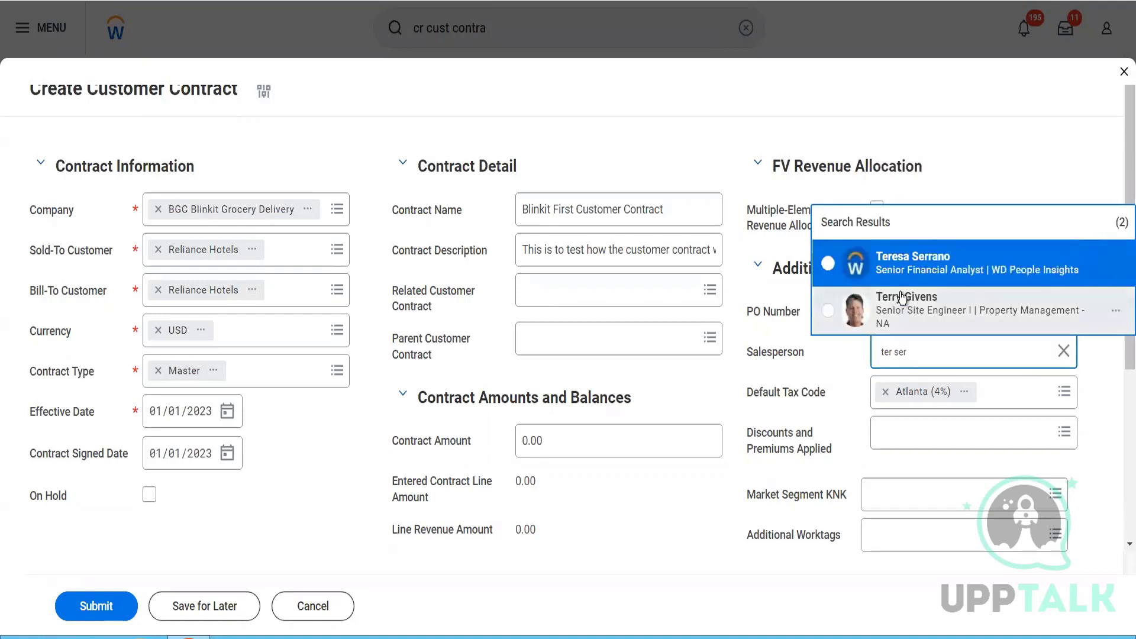
pyautogui.click(903, 267)
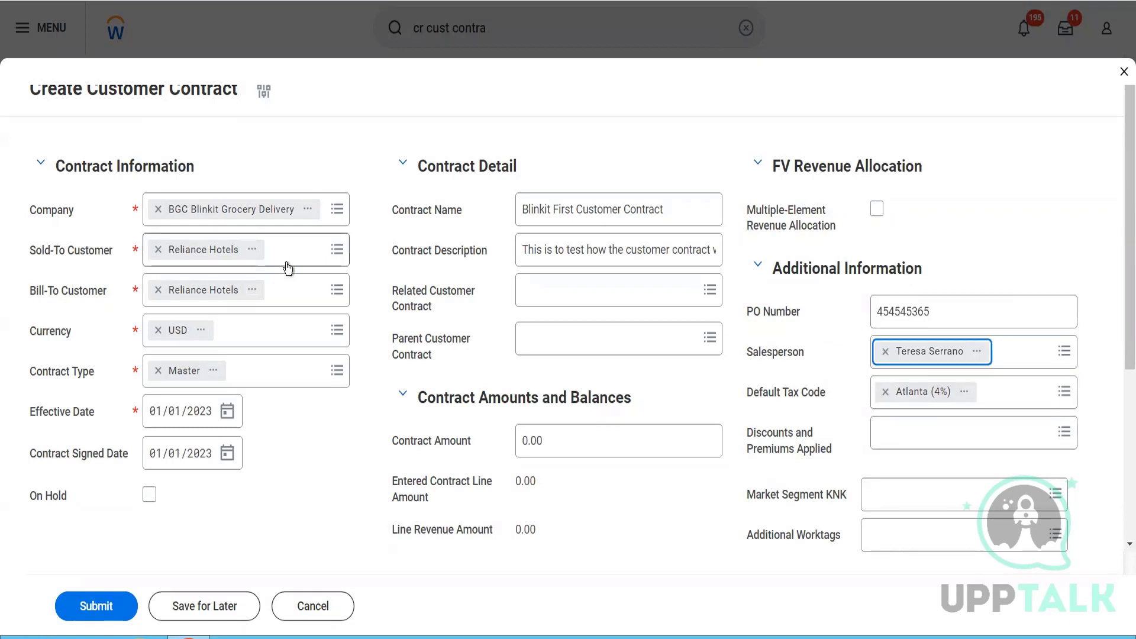
pyautogui.click(885, 391)
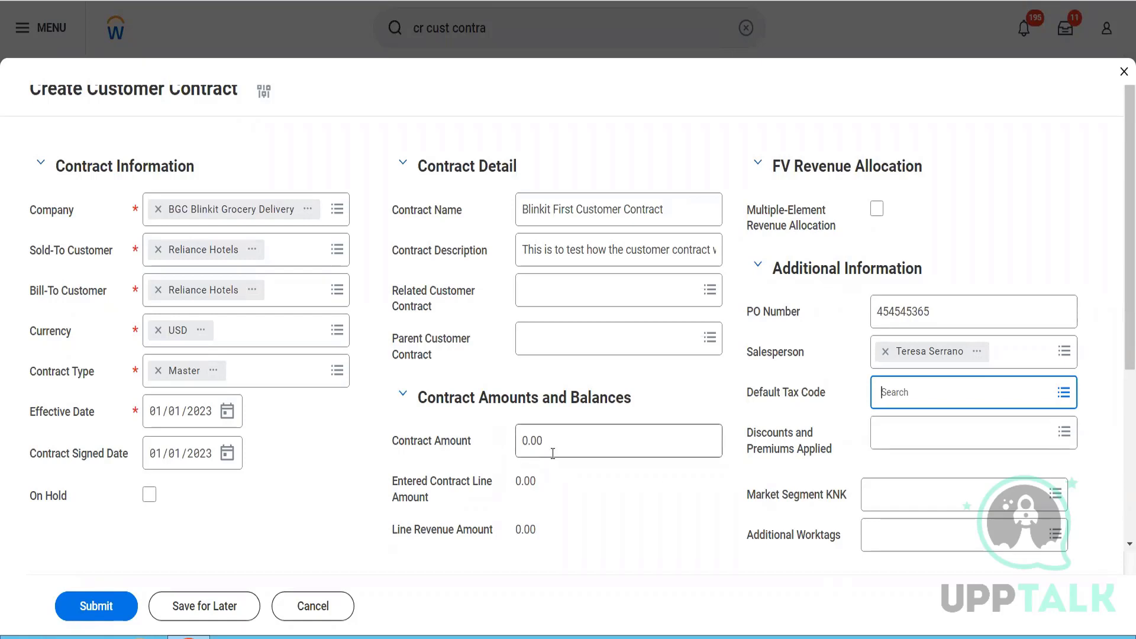
# - Set the contract amount to 12,000.00
pyautogui.moveTo(552, 454); pyautogui.dragTo(515, 456)
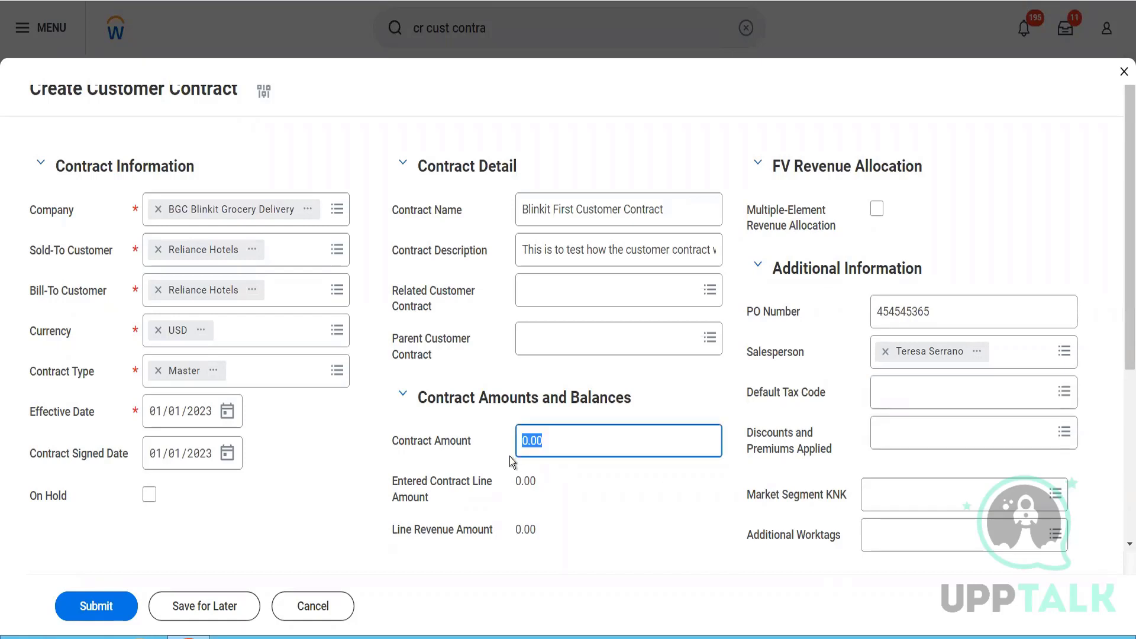
pyautogui.write('12000')
pyautogui.press('Tab')
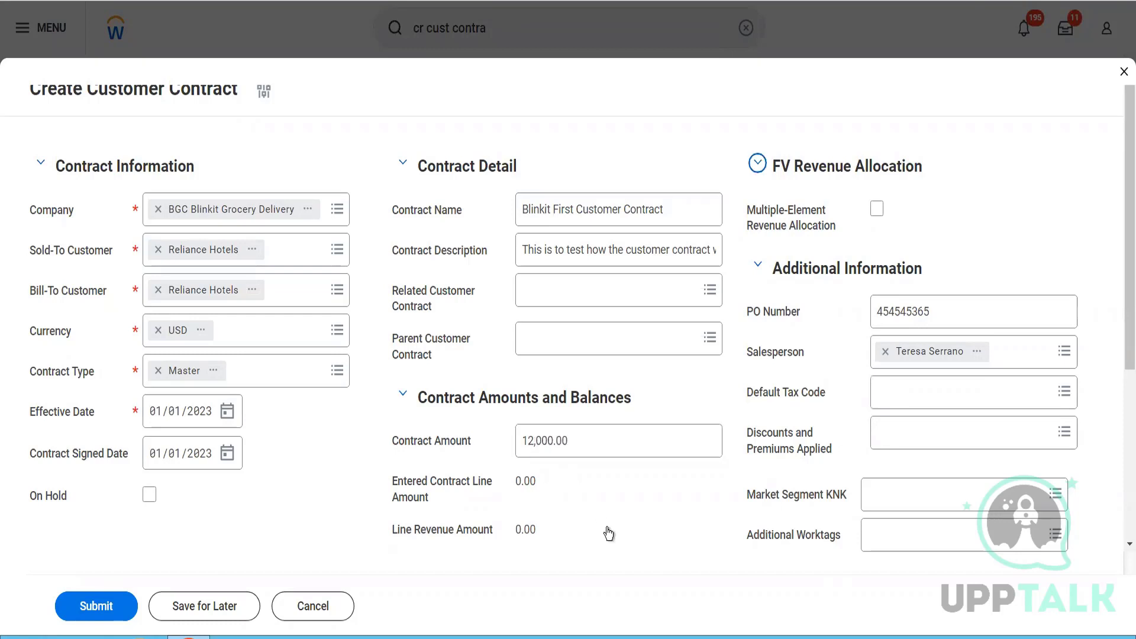
# - Look through the worktag types offered for the contract's additional worktags without selecting one
pyautogui.scroll(-3, 609, 533)
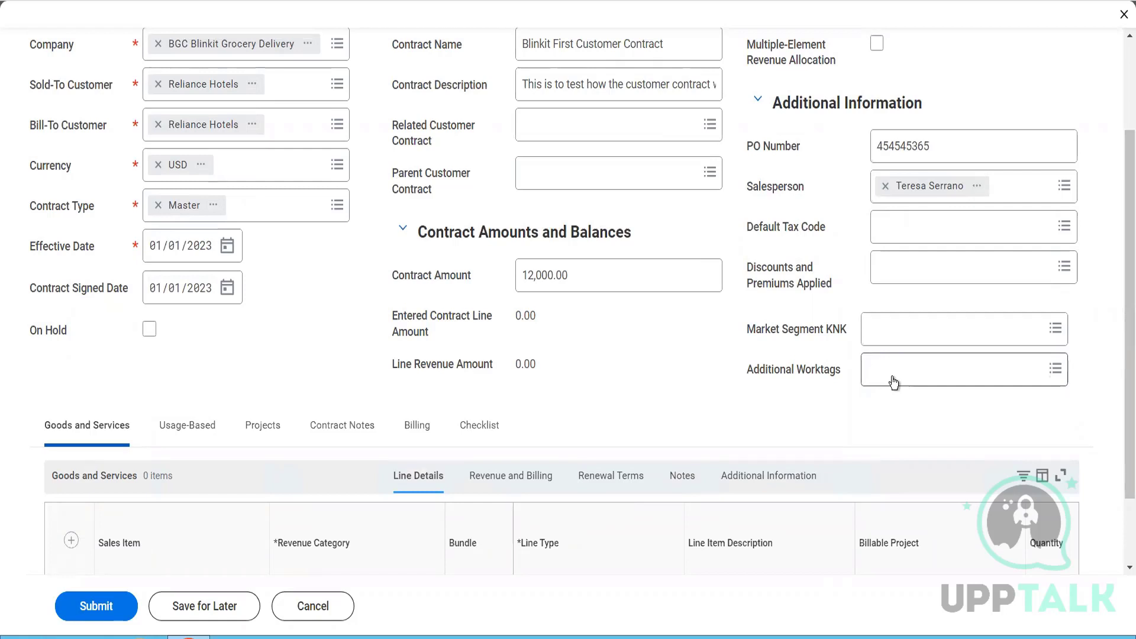
pyautogui.click(893, 383)
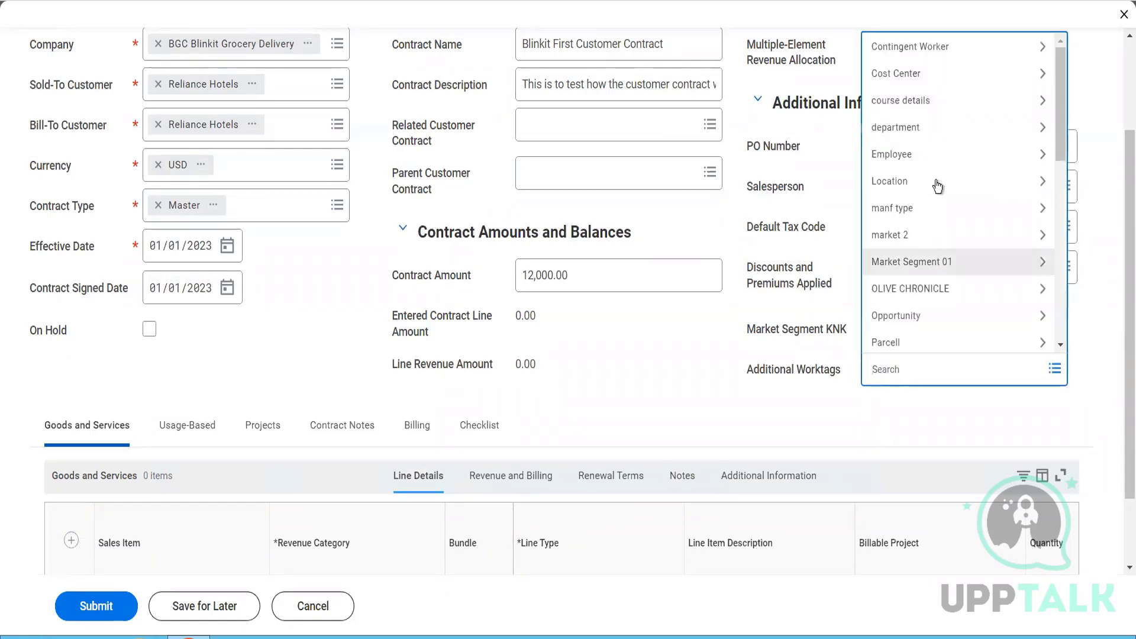
pyautogui.scroll(-8, 951, 251)
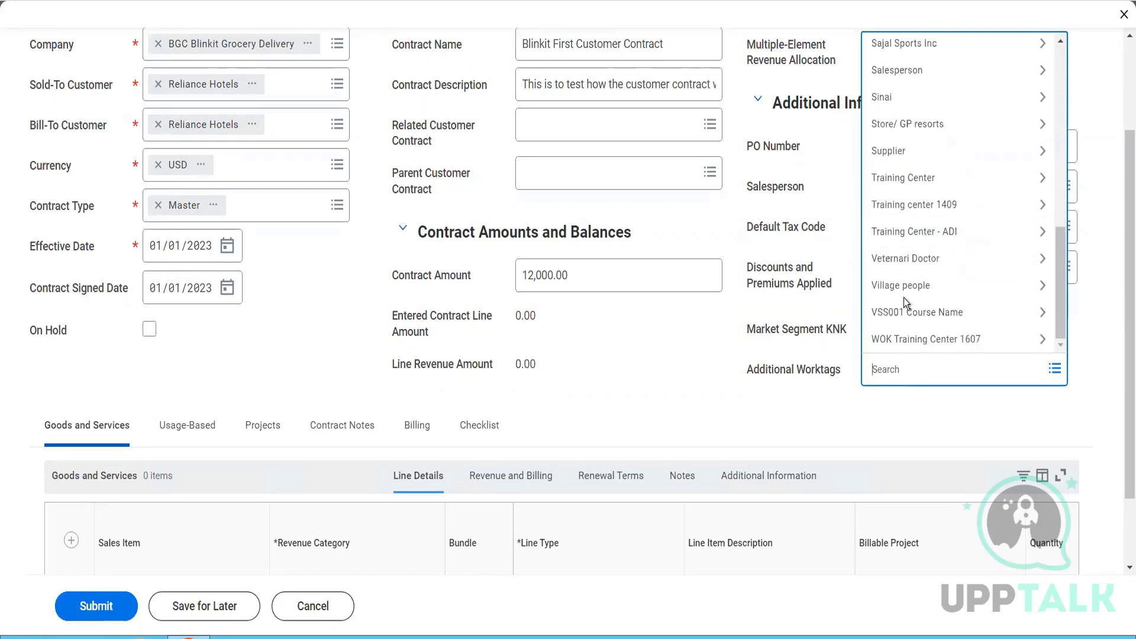
pyautogui.click(747, 377)
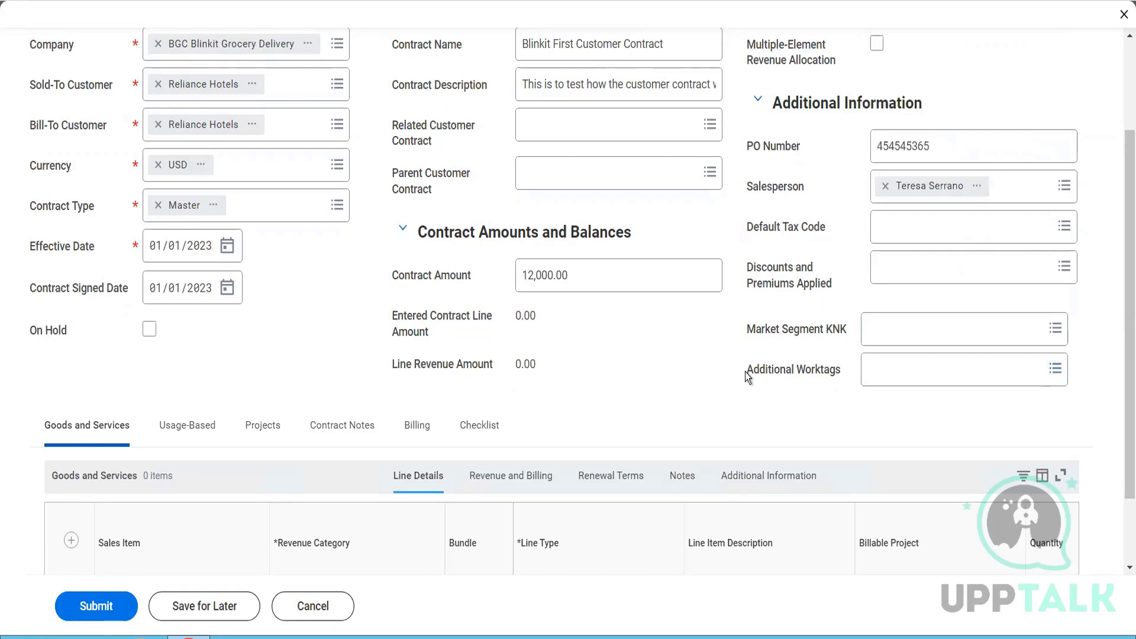
# - Add a goods and services line to the contract with Pack of Biscuits as its sales item
pyautogui.scroll(-2, 747, 376)
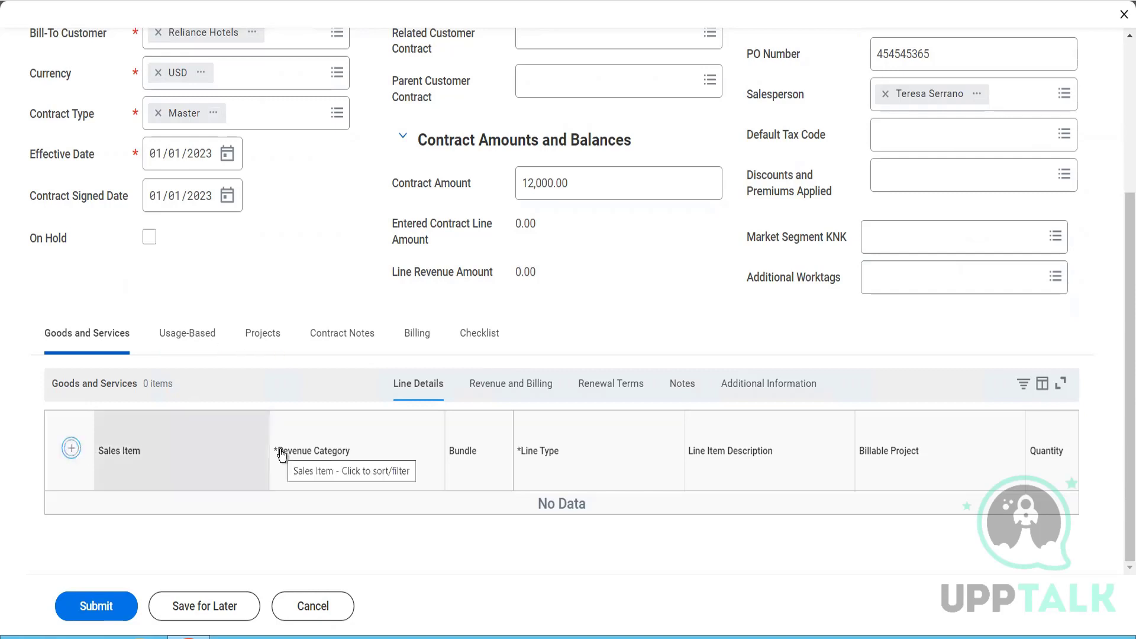
pyautogui.click(71, 448)
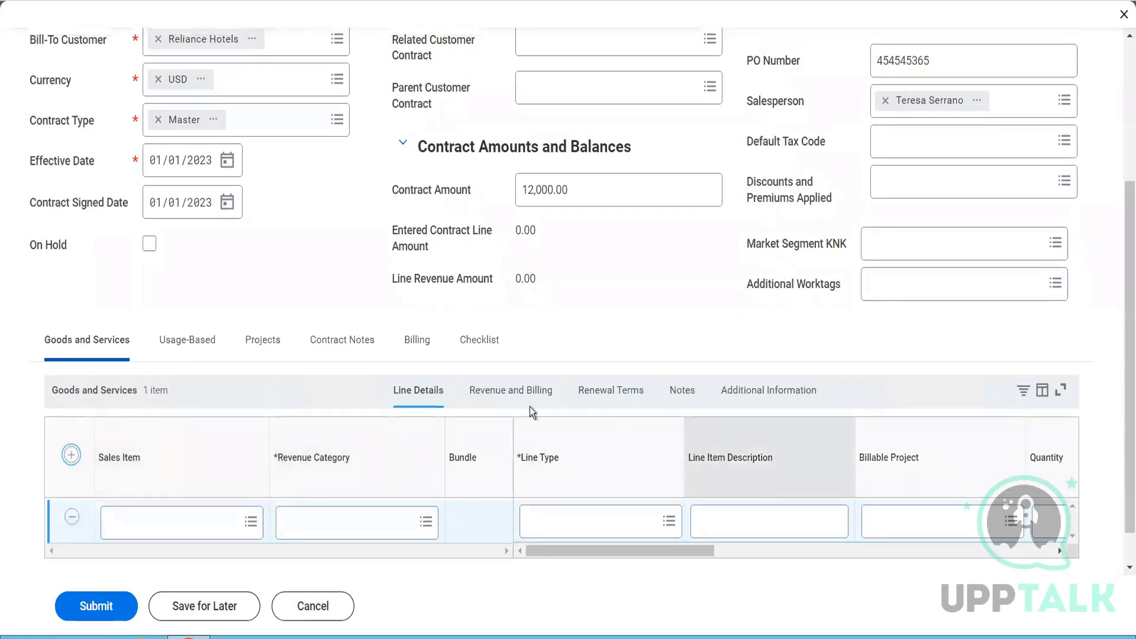
pyautogui.click(499, 395)
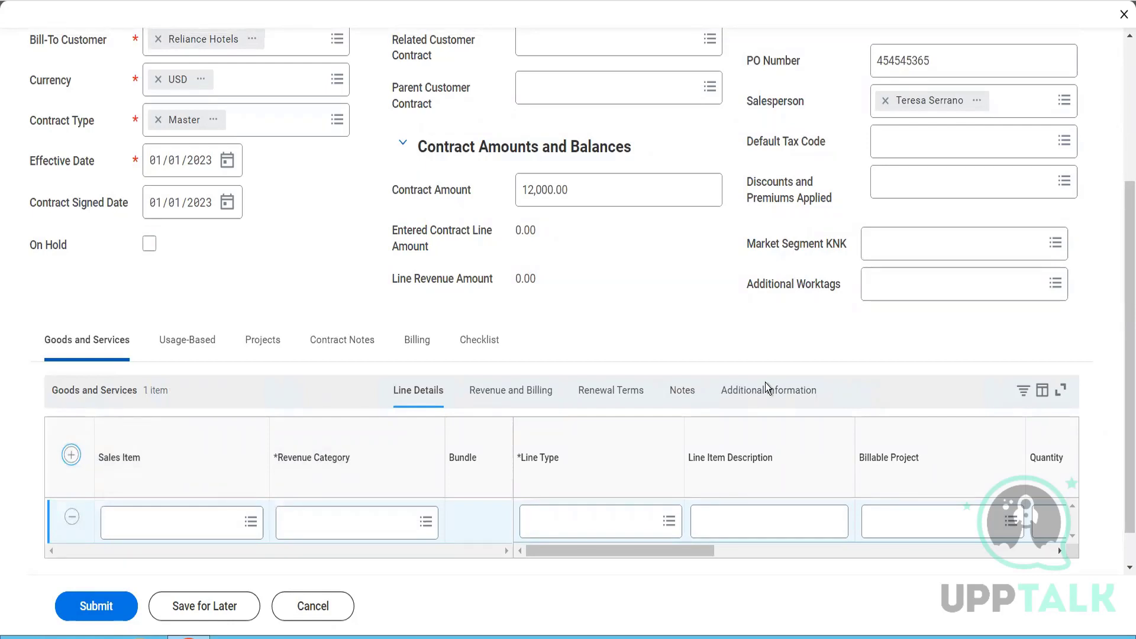
pyautogui.click(168, 518)
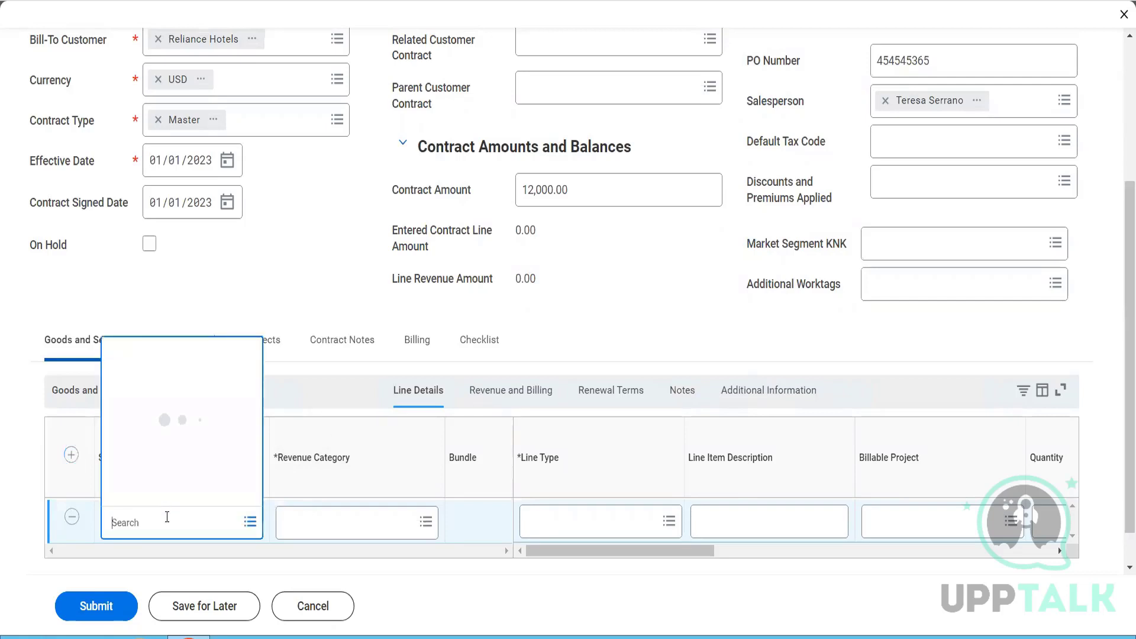
pyautogui.write('biscuti')
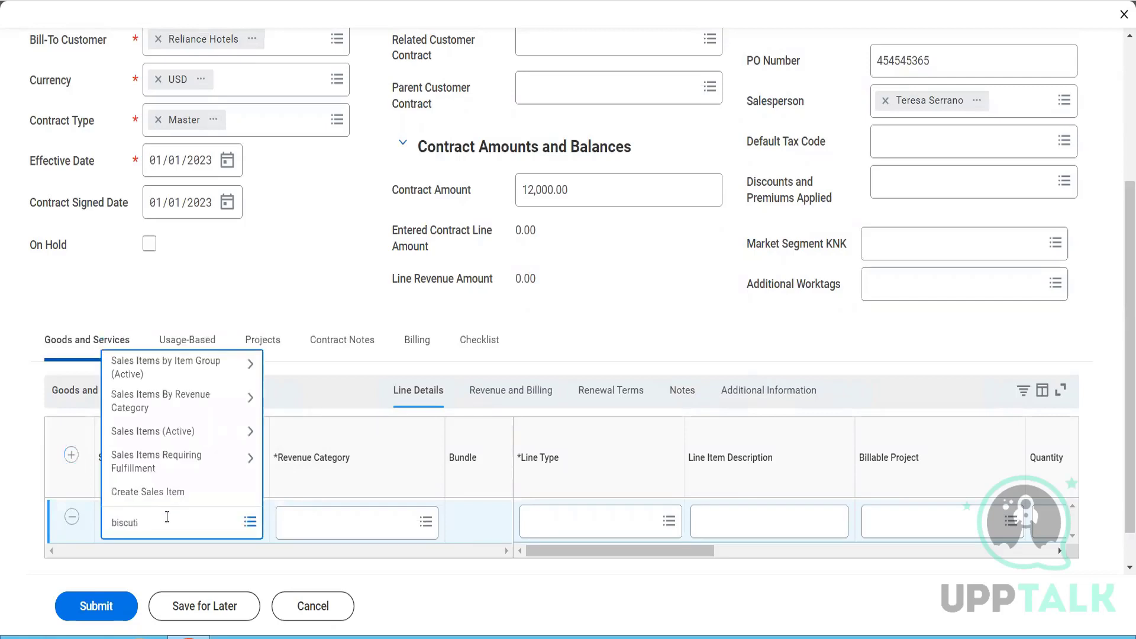
pyautogui.press('BackSpace')
pyautogui.press('BackSpace')
pyautogui.write('its')
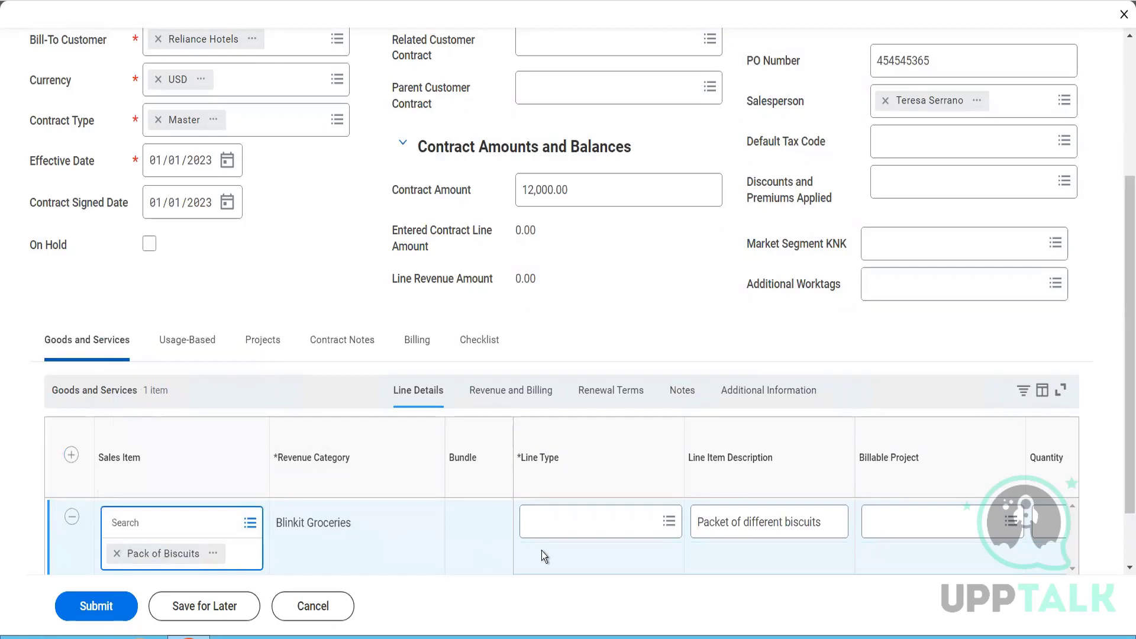
# - Set the line type of the Pack of Biscuits line to Fixed Amount
pyautogui.click(592, 526)
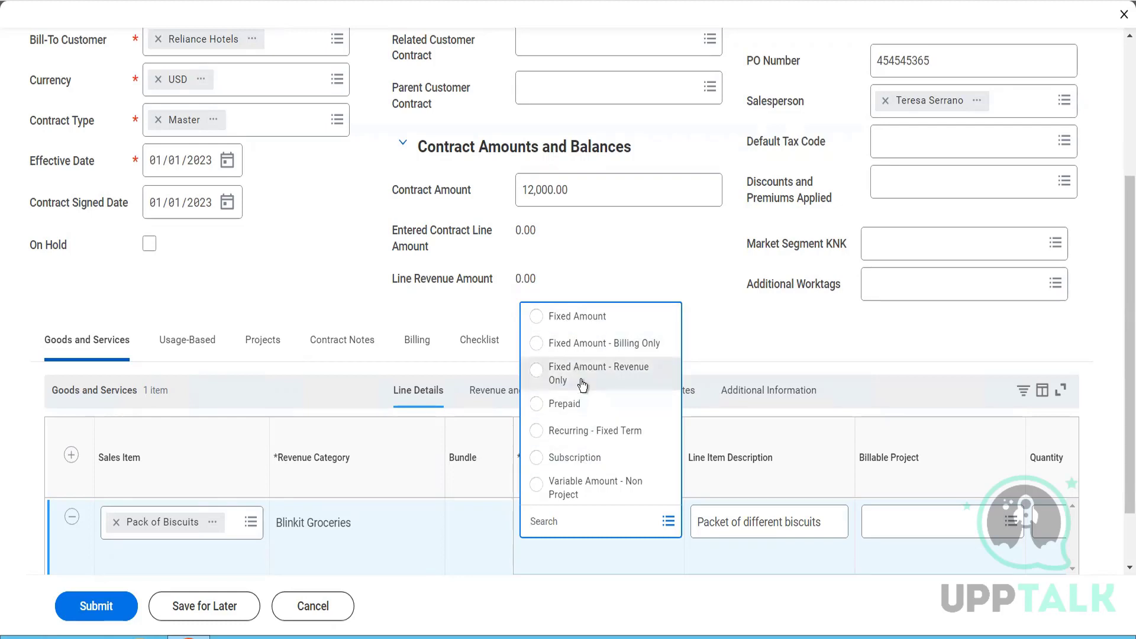
pyautogui.click(591, 330)
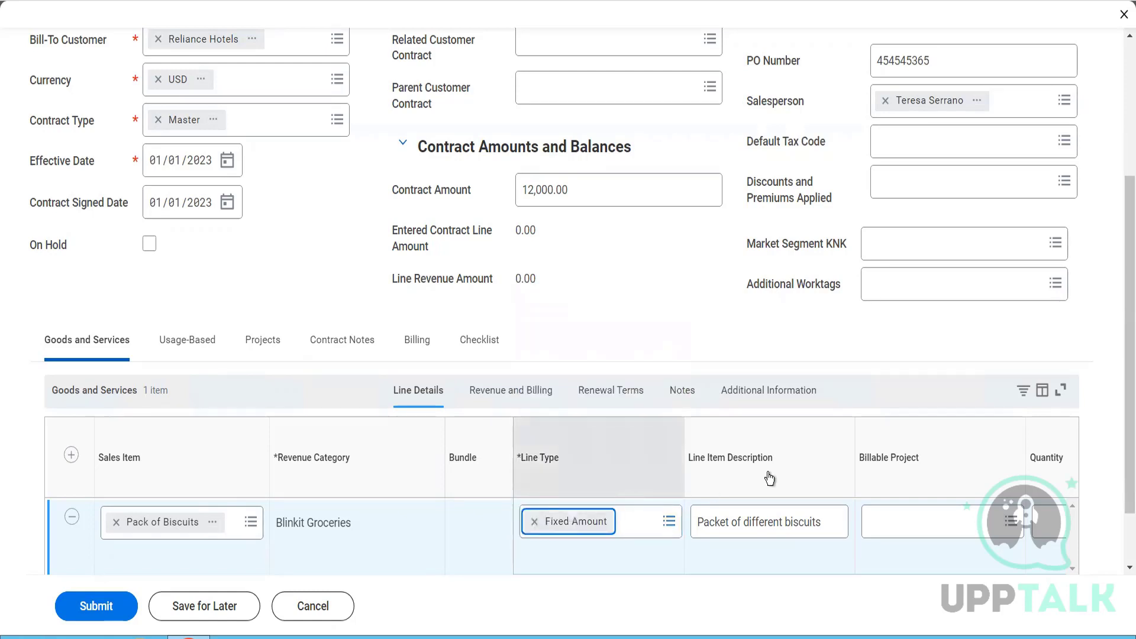
pyautogui.click(616, 525)
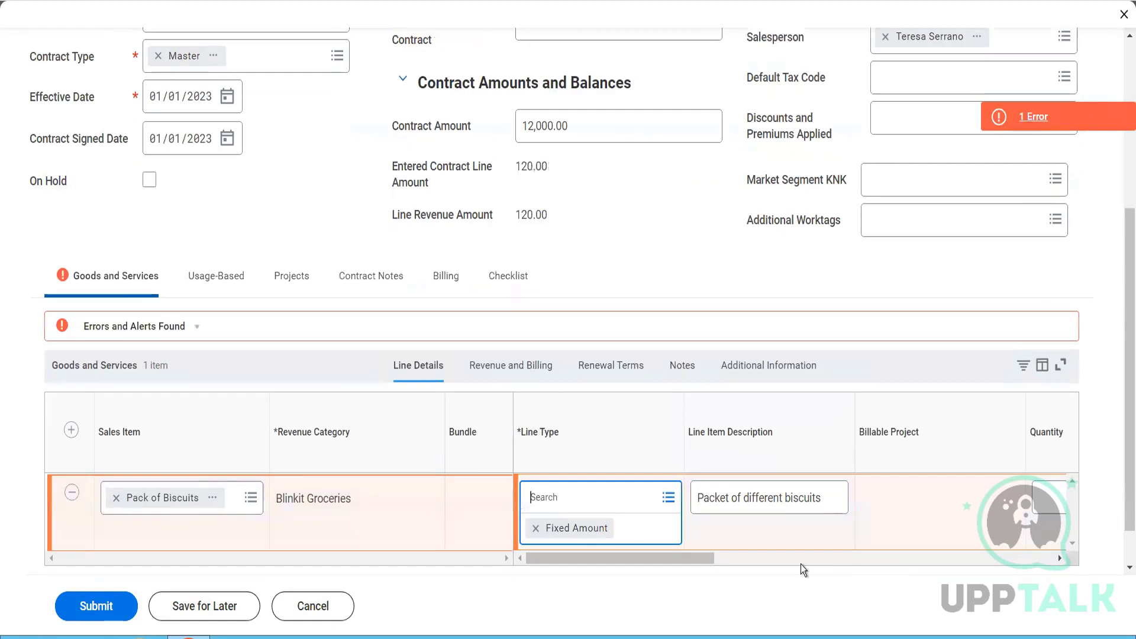
# - Read the details of the error on the goods and services line, then close them
pyautogui.moveTo(677, 558); pyautogui.dragTo(712, 563)
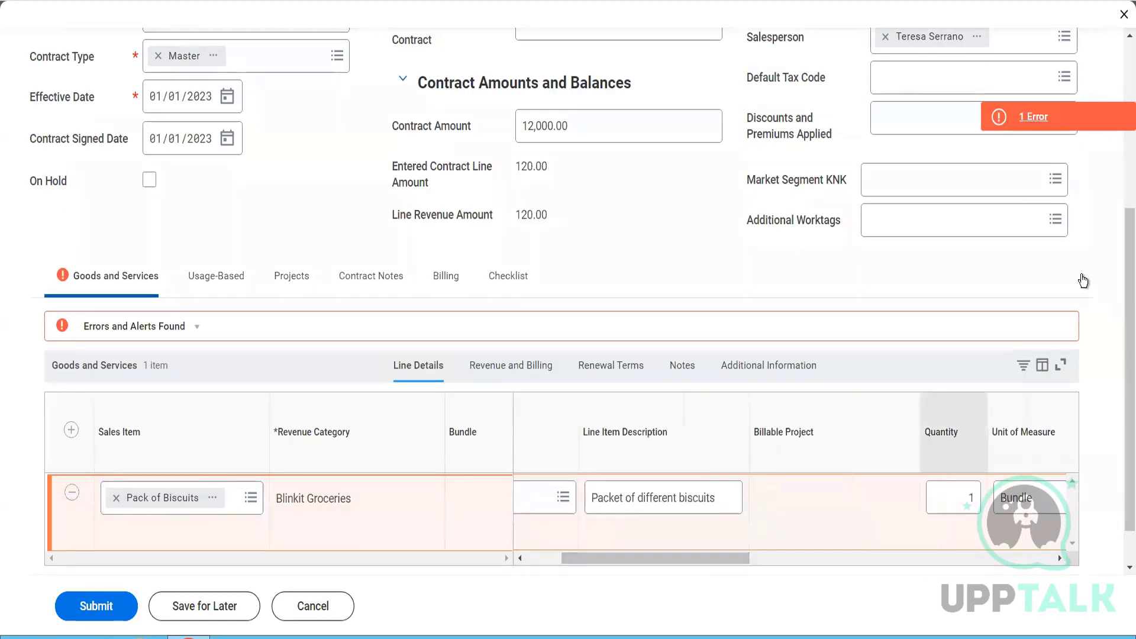
pyautogui.click(1056, 117)
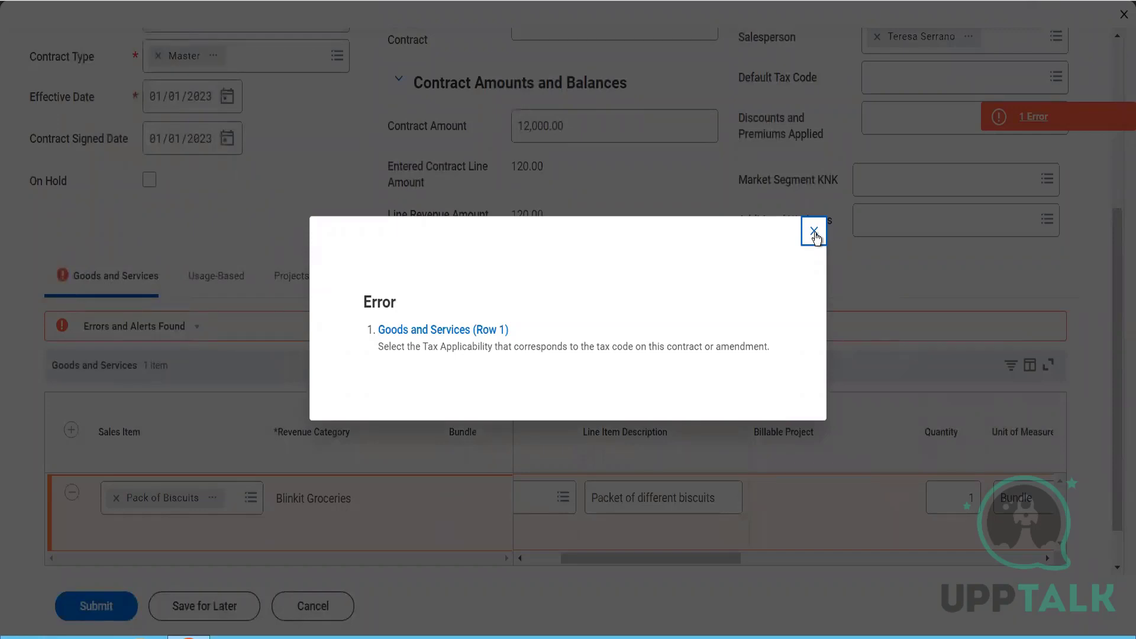
pyautogui.click(815, 232)
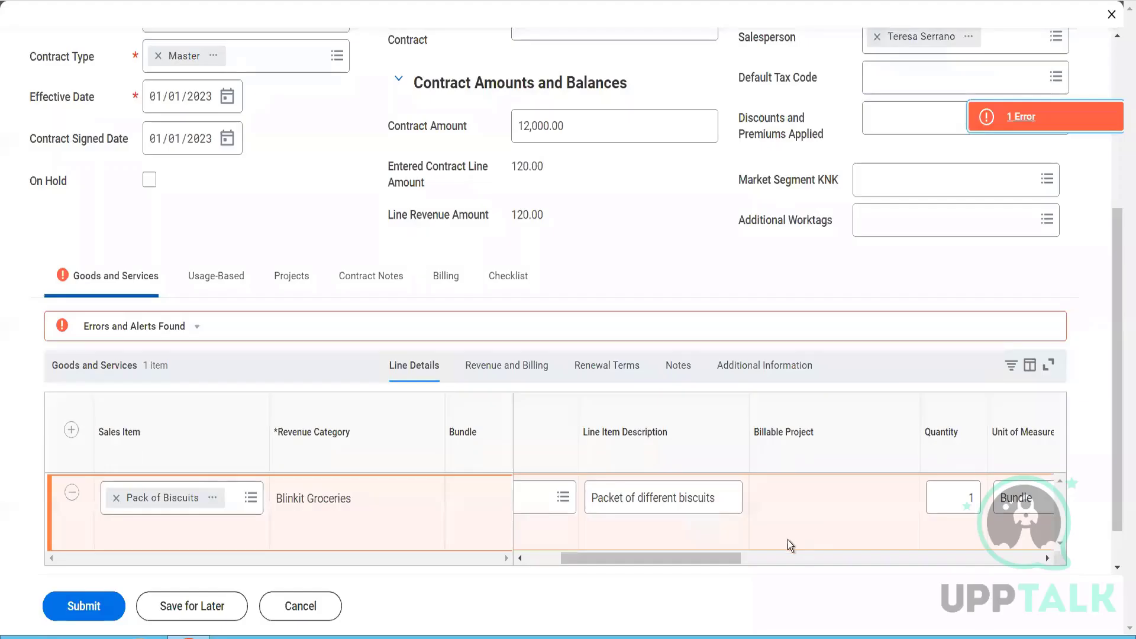
# - Change the line type of the Pack of Biscuits line to Fixed Amount - Revenue Only
pyautogui.moveTo(772, 559); pyautogui.dragTo(628, 560)
pyautogui.click(644, 491)
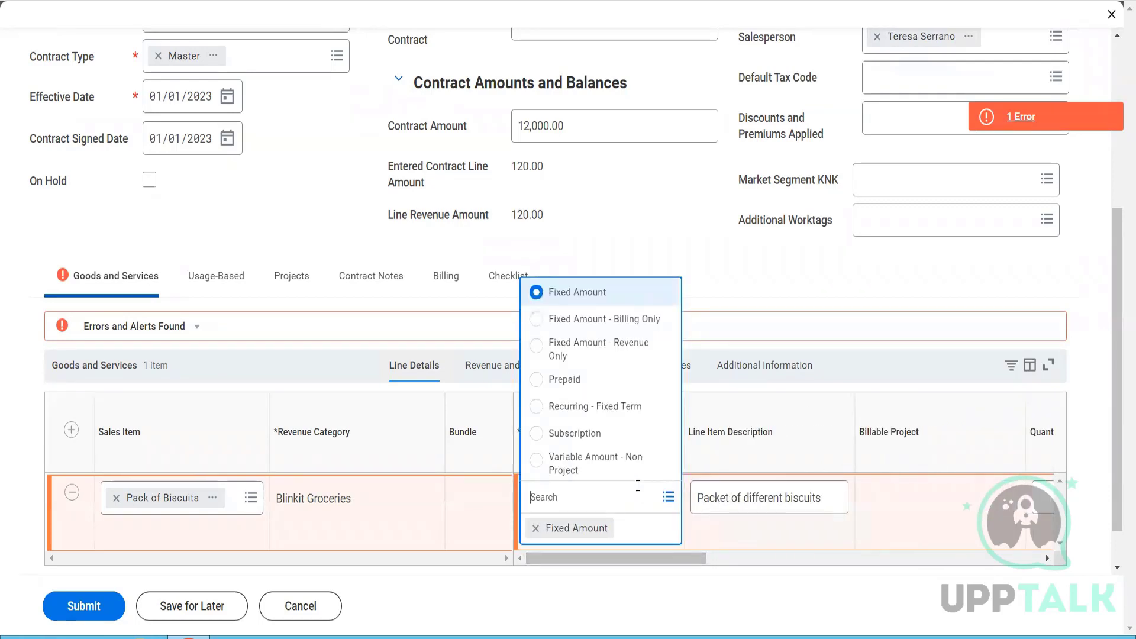
pyautogui.click(605, 350)
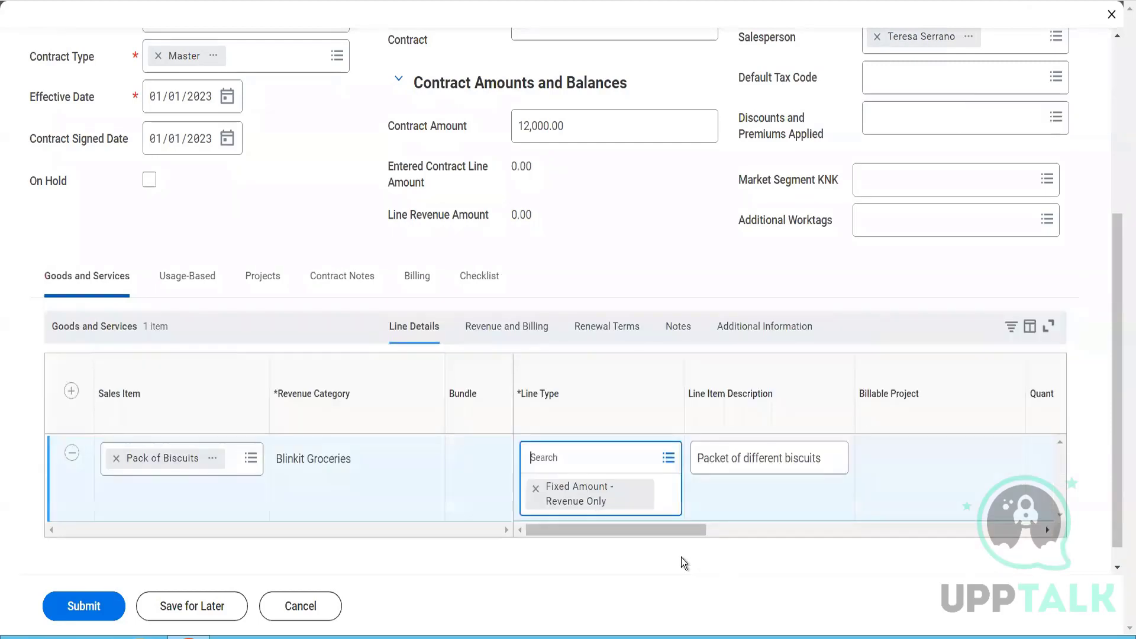
pyautogui.click(690, 535)
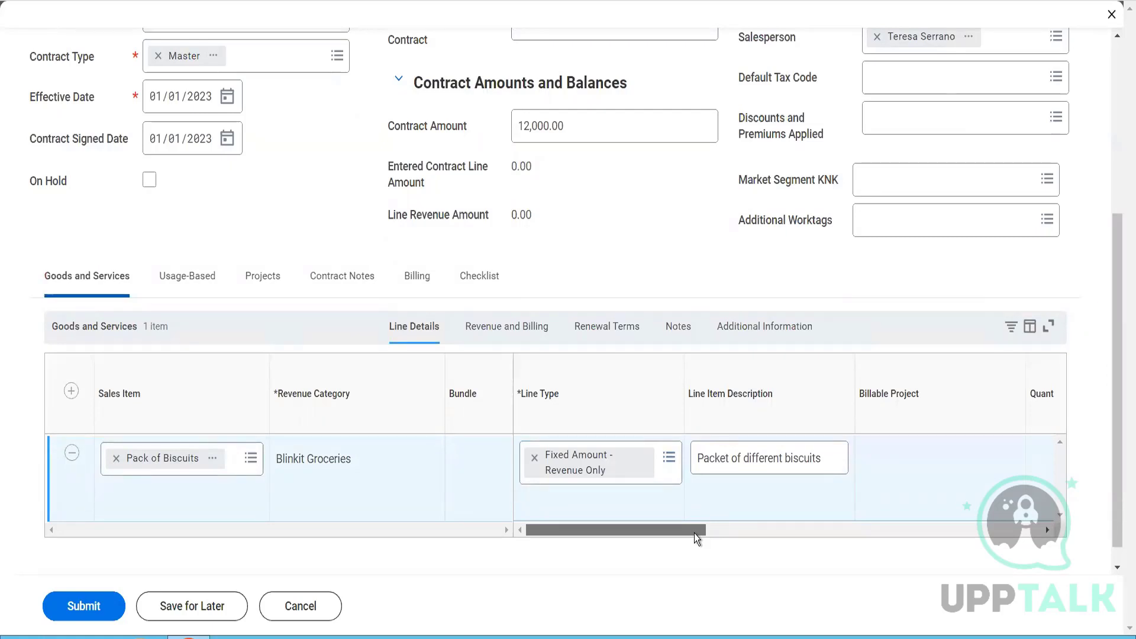
pyautogui.moveTo(695, 534); pyautogui.dragTo(656, 499)
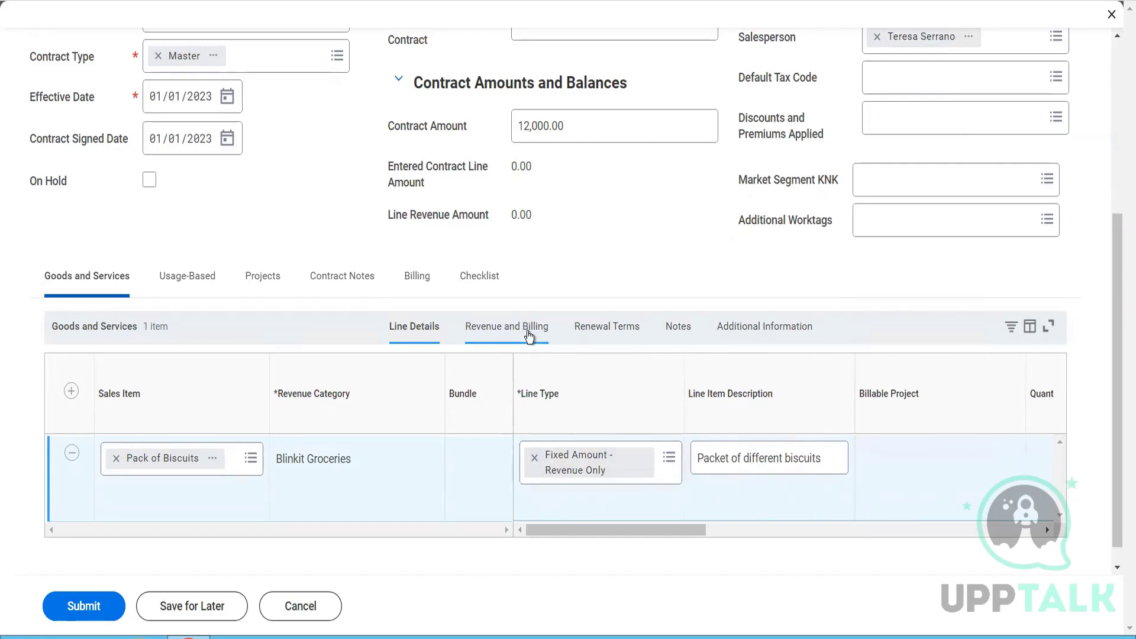
# - Check the revenue treatment options in the revenue and billing details of the Pack of Biscuits line
pyautogui.click(530, 336)
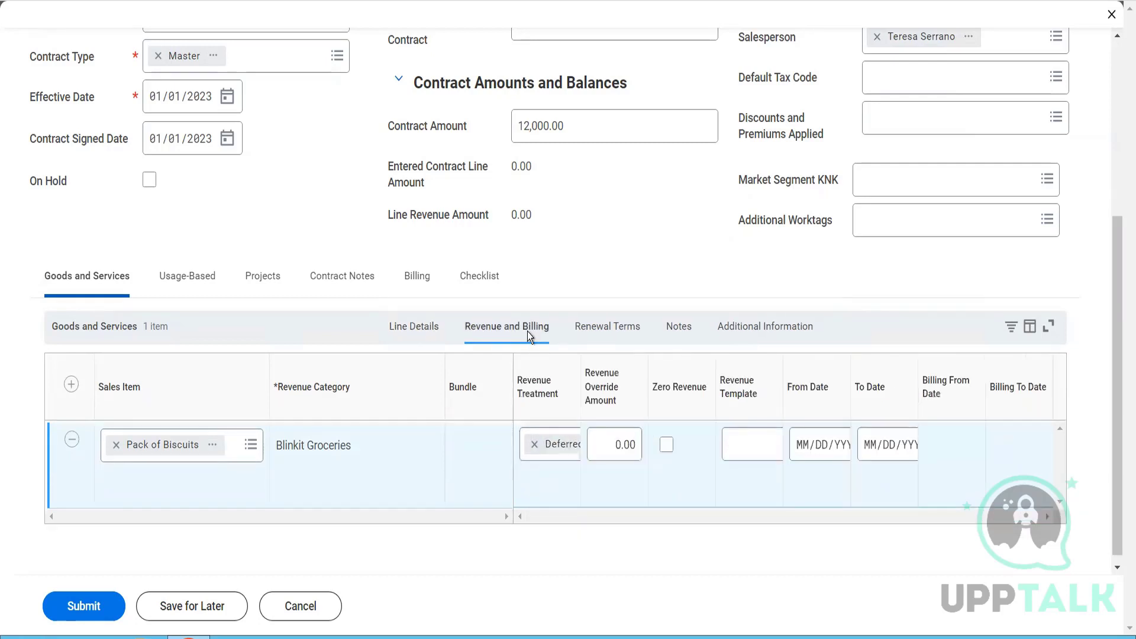
pyautogui.moveTo(680, 507); pyautogui.dragTo(646, 525)
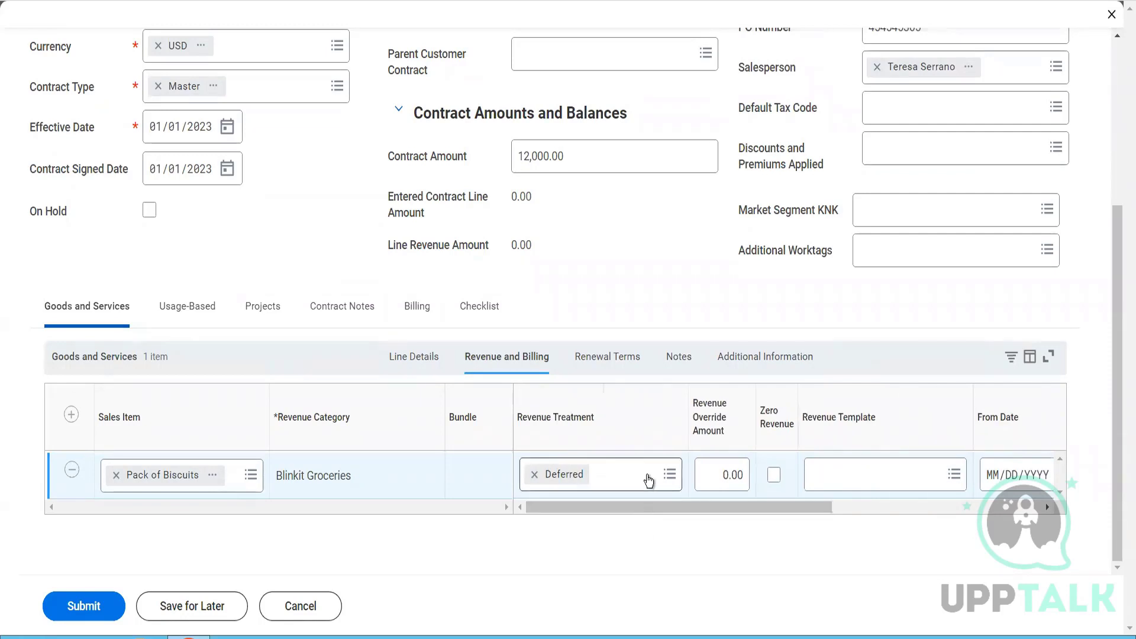
pyautogui.click(648, 476)
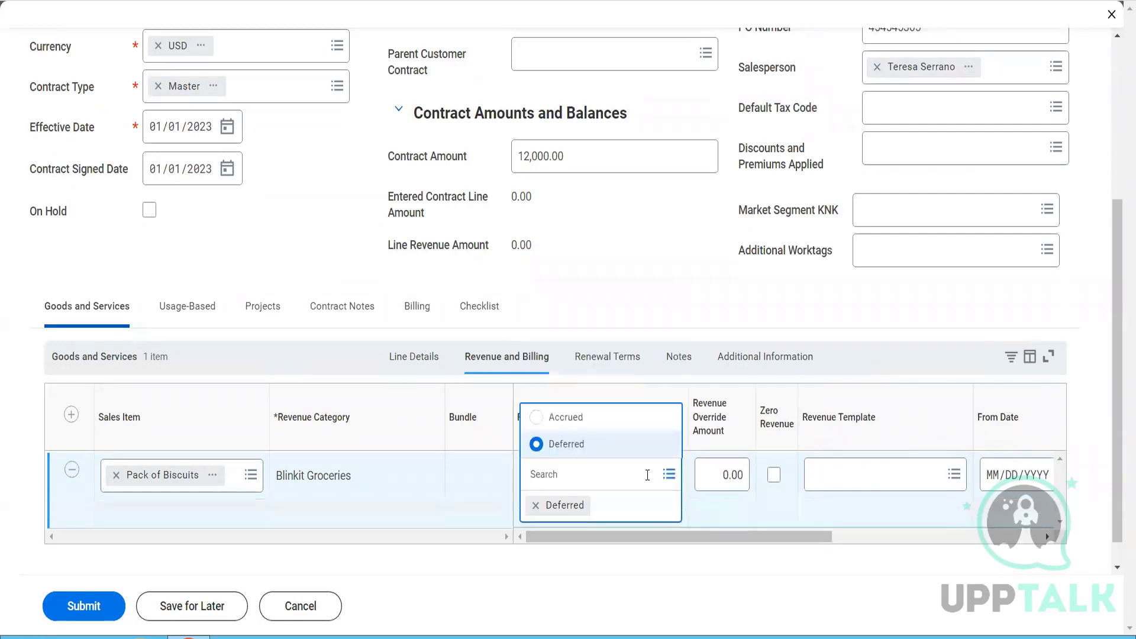
# - Change the line type of the Pack of Biscuits line to Fixed Amount - Billing Only in the line details
pyautogui.click(432, 356)
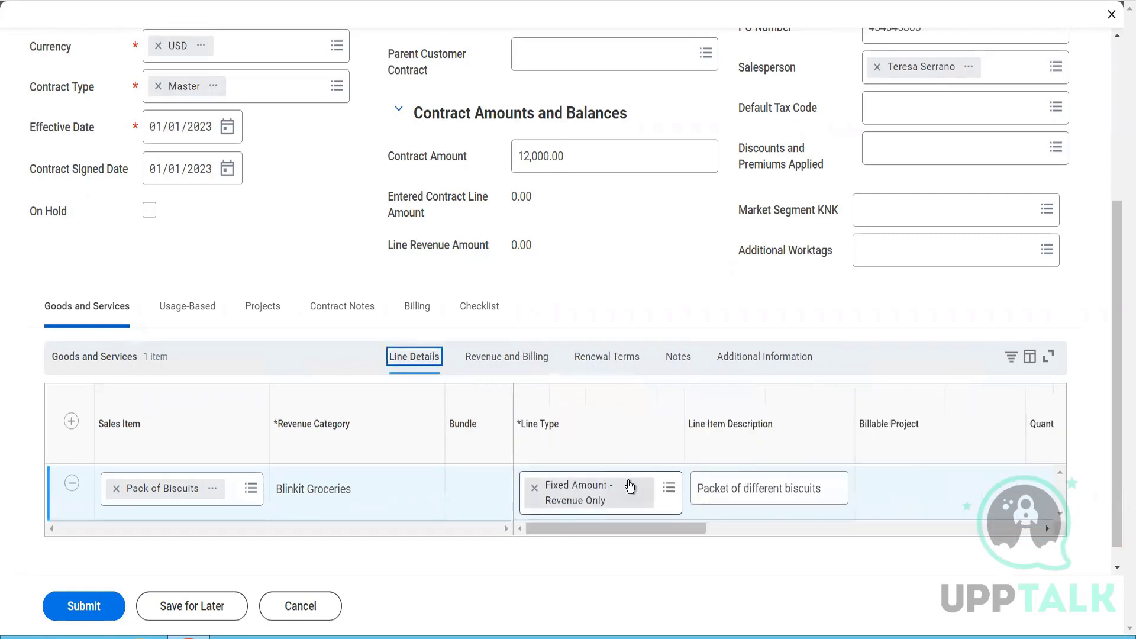
pyautogui.click(669, 488)
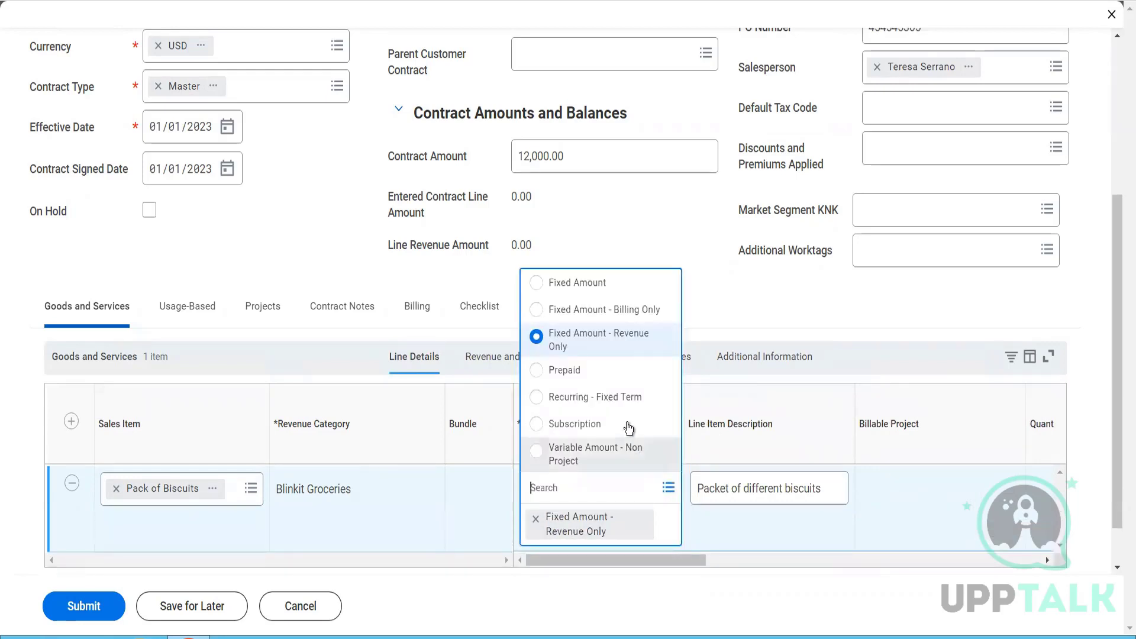
pyautogui.click(619, 311)
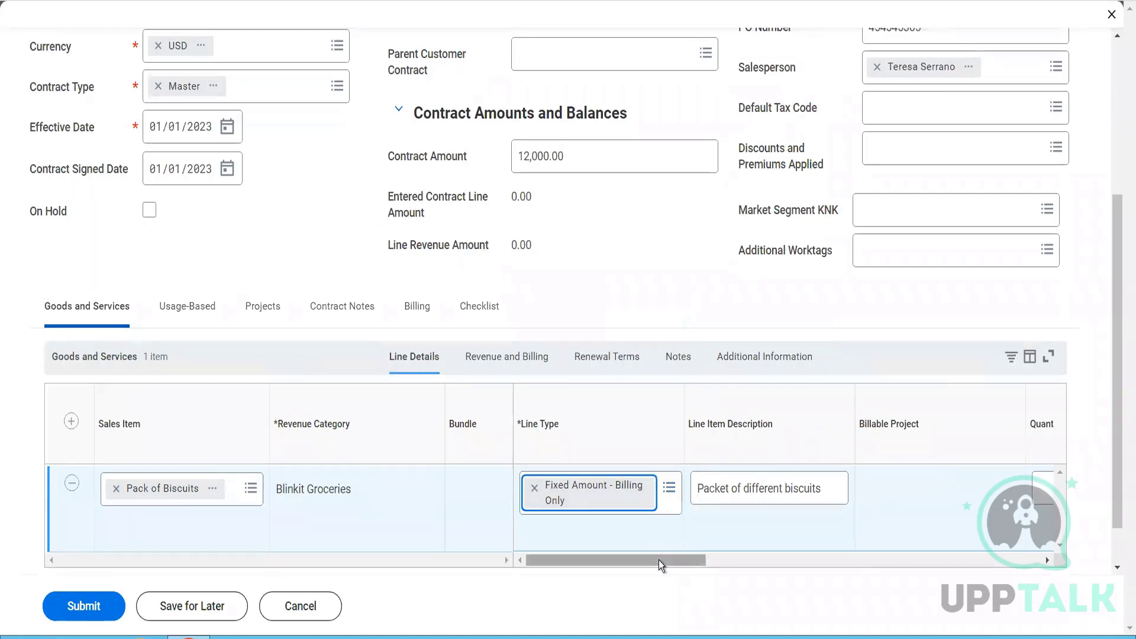
# - Set the quantity of the Pack of Biscuits line to 12
pyautogui.moveTo(658, 560); pyautogui.dragTo(741, 545)
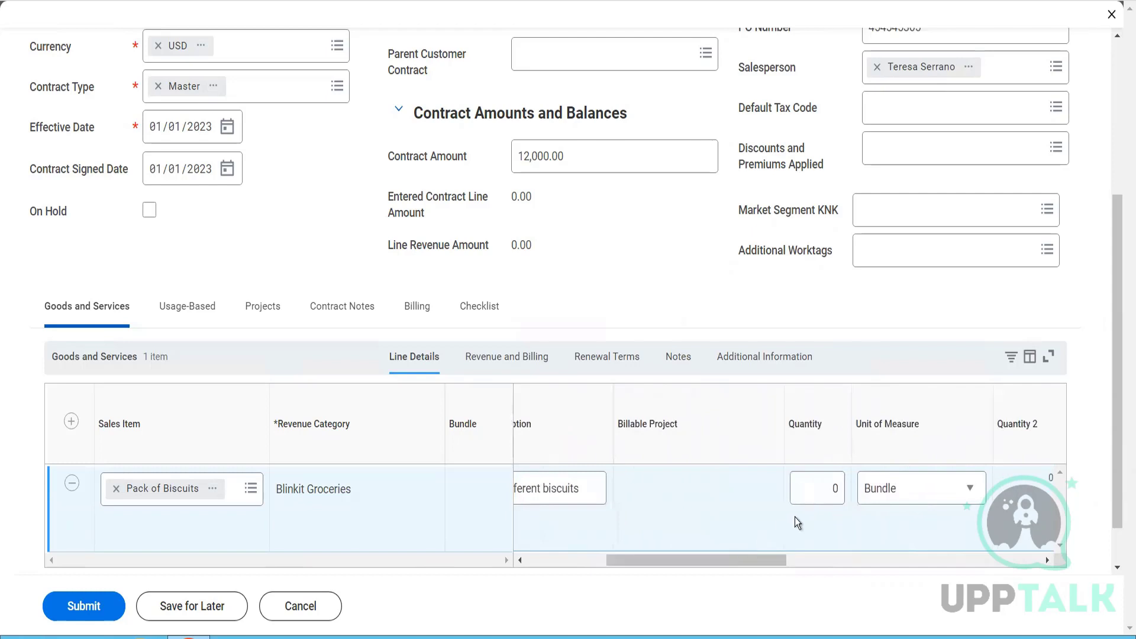
pyautogui.click(854, 496)
pyautogui.write('12')
pyautogui.press('Tab')
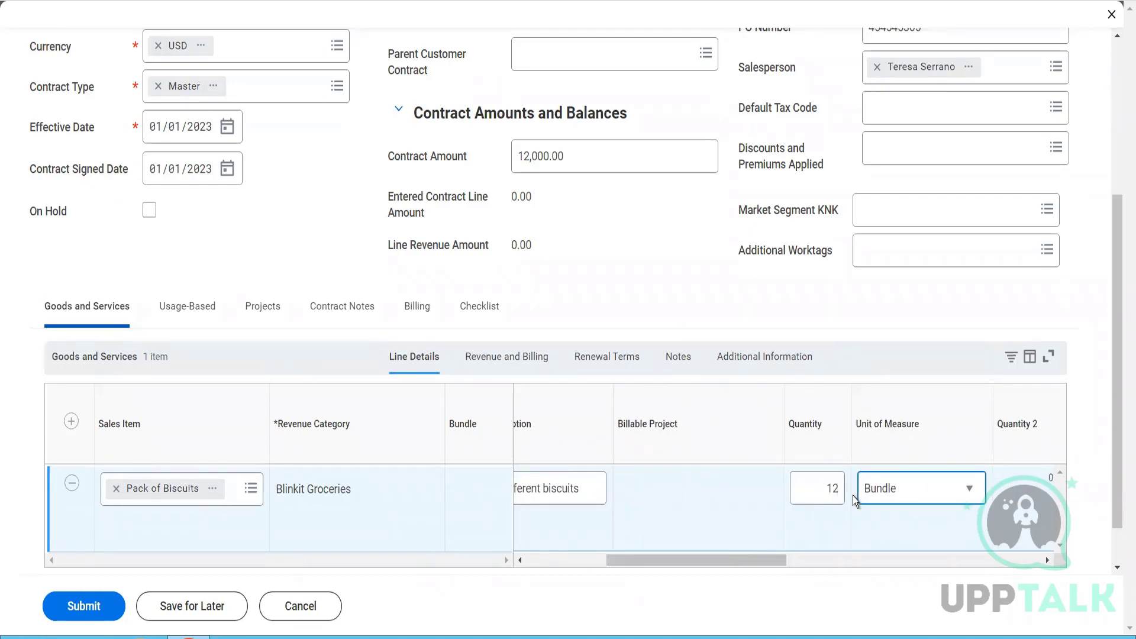
# - Set the unit price of the Pack of Biscuits line to 1,000.00
pyautogui.moveTo(752, 559); pyautogui.dragTo(882, 594)
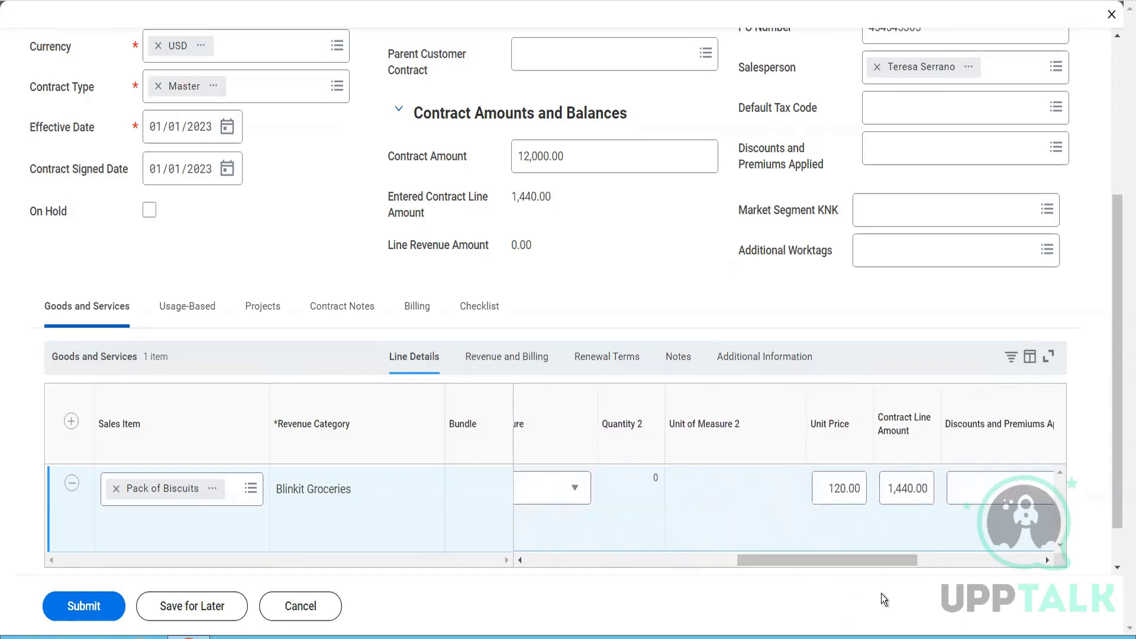
pyautogui.click(829, 485)
pyautogui.hotkey('ctrl', 'a')
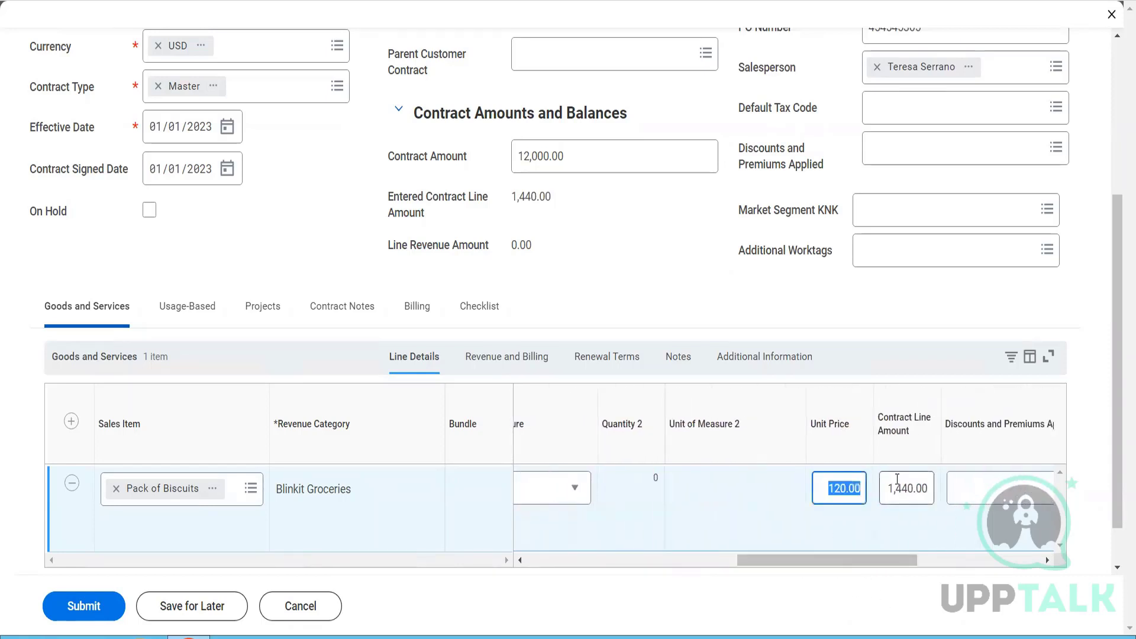
pyautogui.write('1000')
pyautogui.press('Tab')
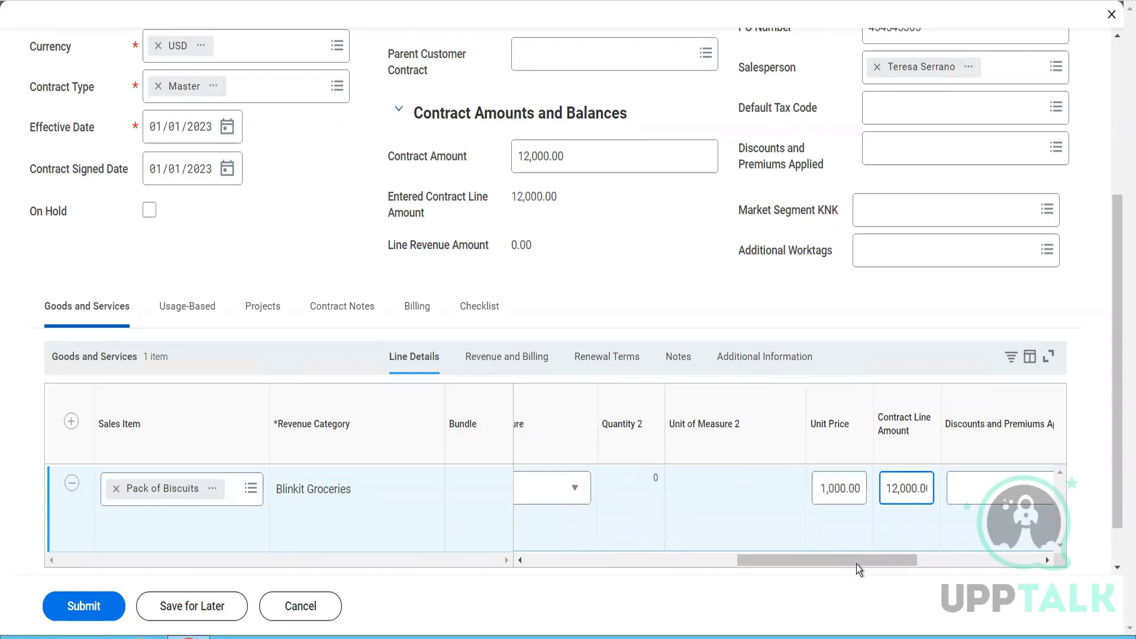
# - Review the discount, list unit price and list extended amount fields of the Pack of Biscuits line
pyautogui.moveTo(854, 561); pyautogui.dragTo(1038, 578)
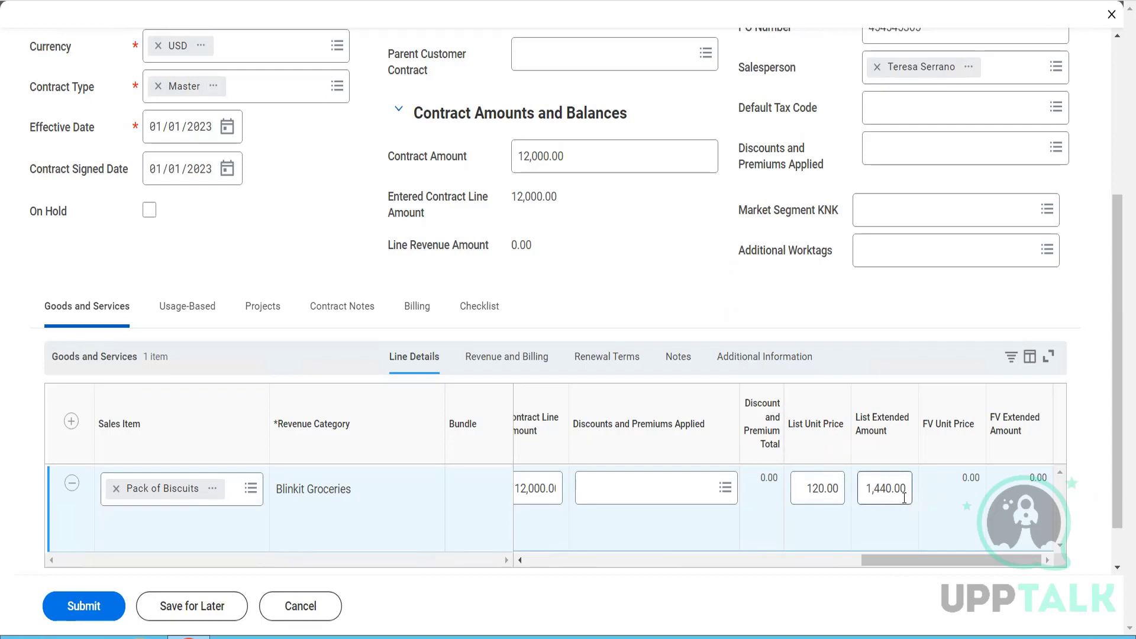
pyautogui.moveTo(904, 496); pyautogui.dragTo(880, 497)
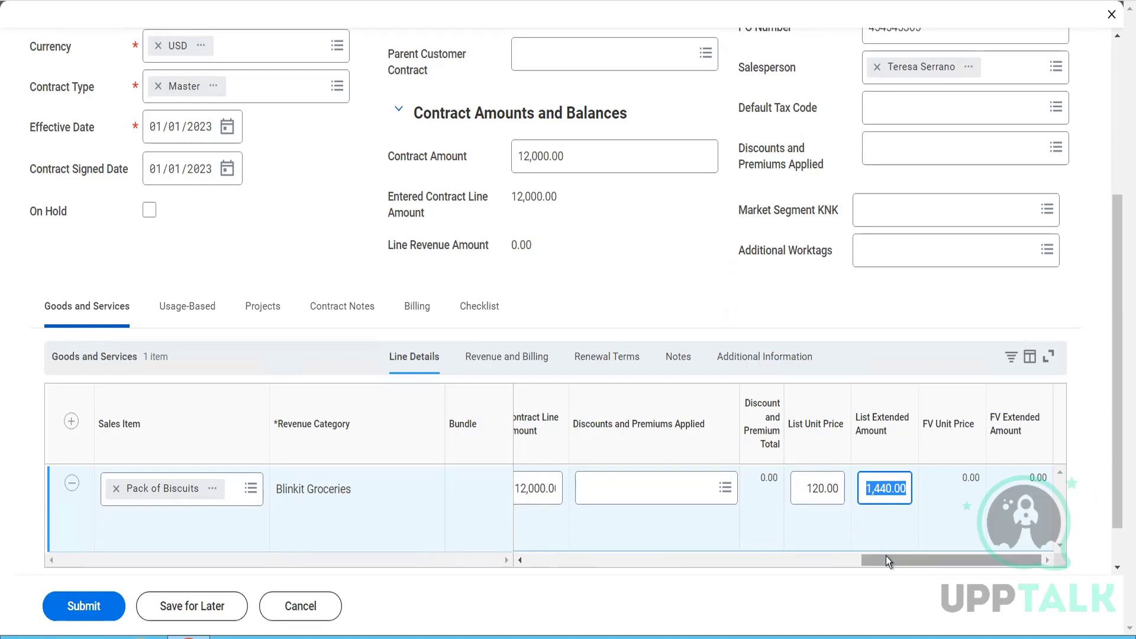
# - Set the revenue From Date of the Pack of Biscuits line to 01/01/2023 and its To Date to 12/31/2023
pyautogui.moveTo(886, 561)
pyautogui.mouseDown()
pyautogui.moveTo(847, 561)
pyautogui.moveTo(876, 561)
pyautogui.mouseUp()
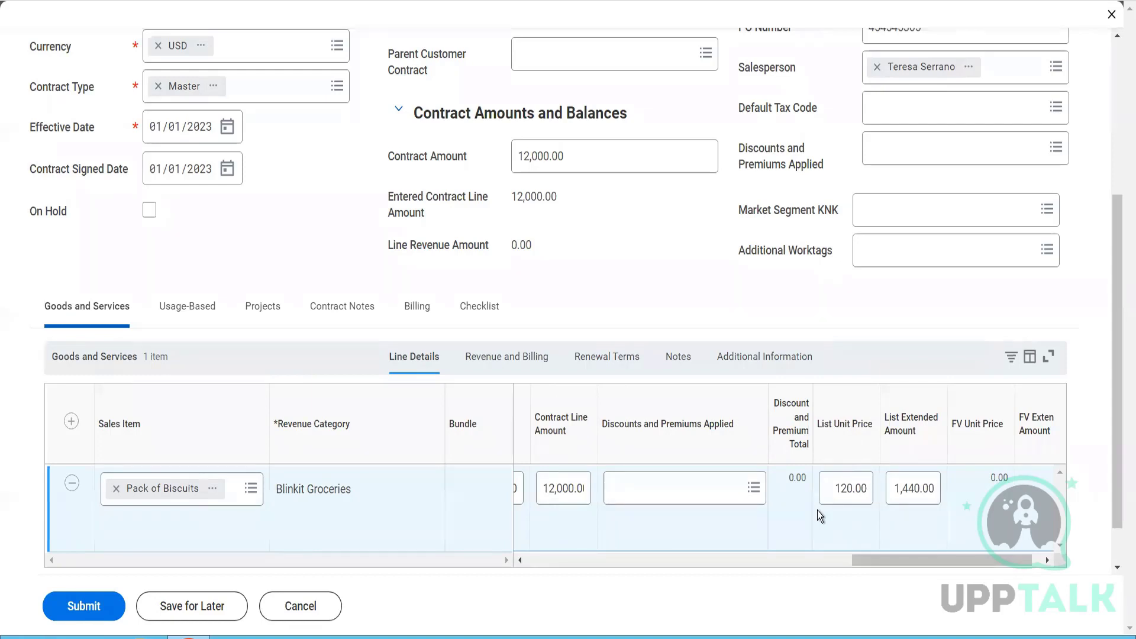
pyautogui.click(518, 366)
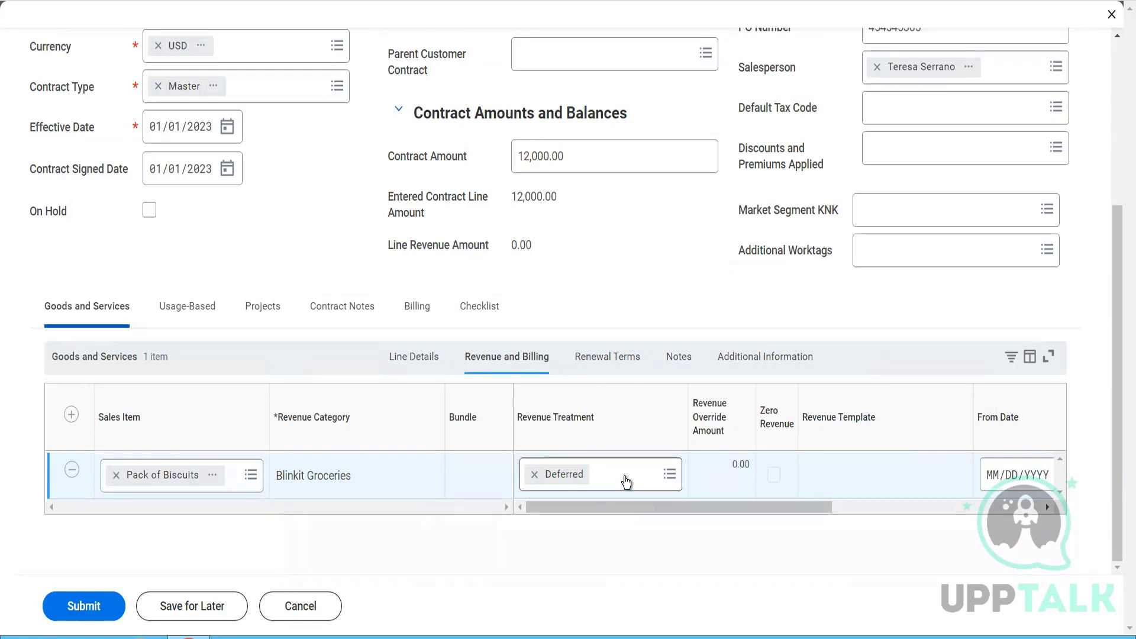
pyautogui.click(626, 480)
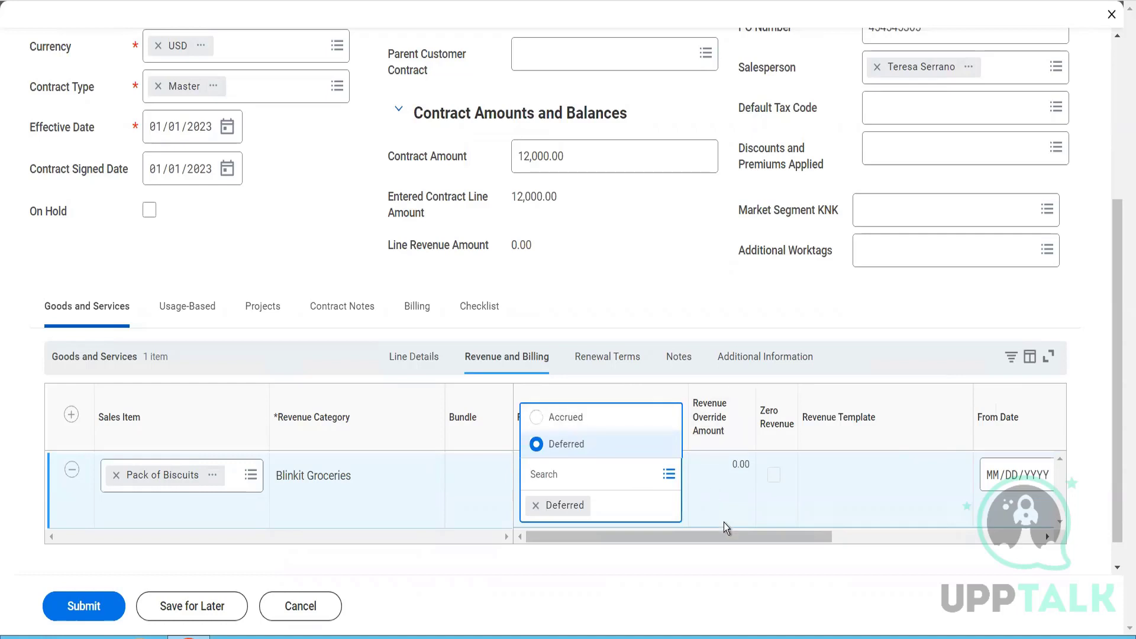
pyautogui.moveTo(725, 537); pyautogui.dragTo(936, 534)
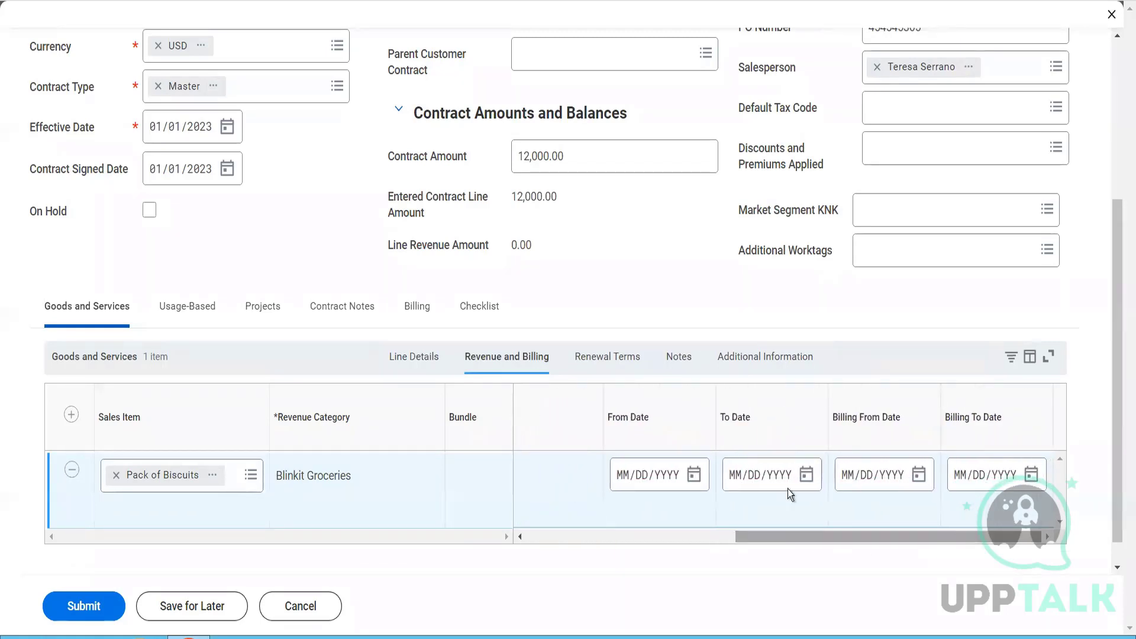
pyautogui.click(622, 479)
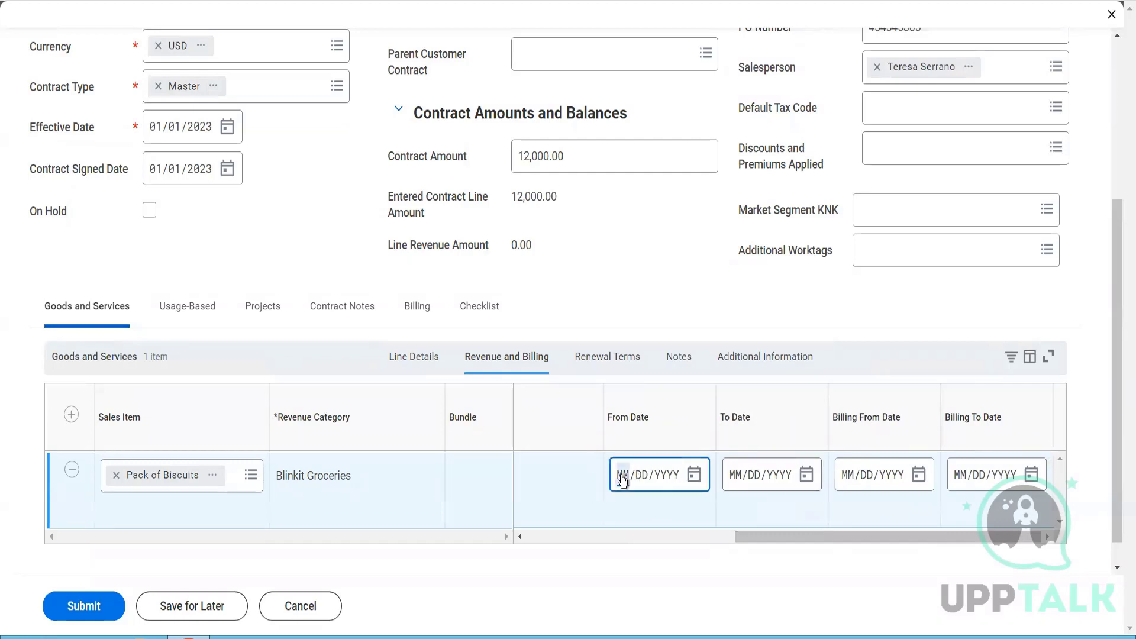
pyautogui.write('01/01/2023')
pyautogui.click(737, 475)
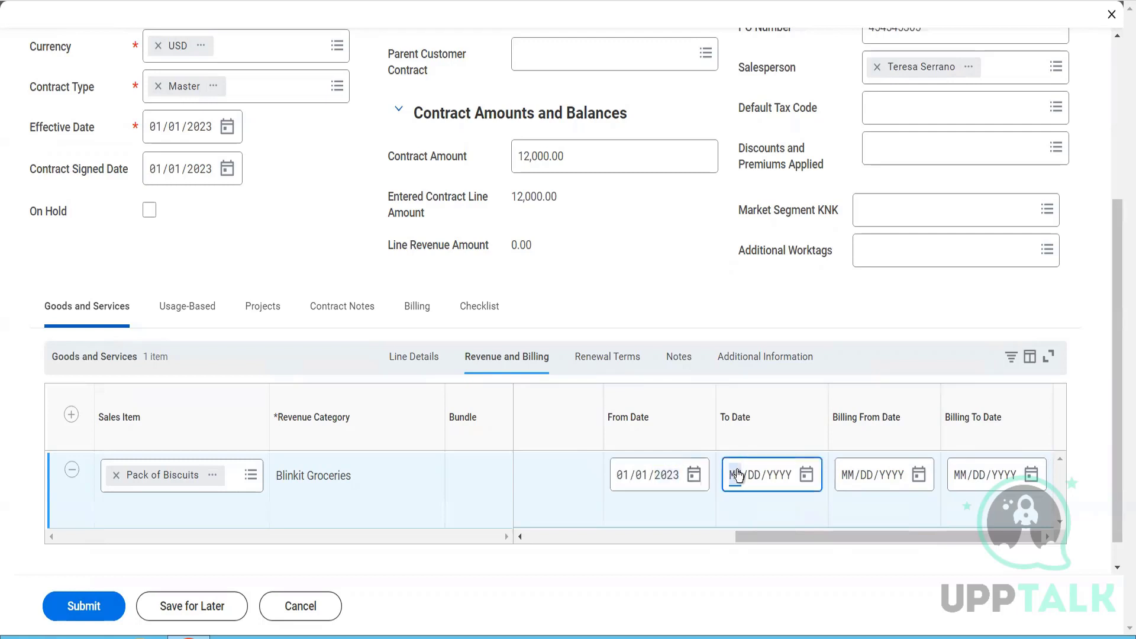
pyautogui.write('12/31/2023')
# - Set the Billing From Date of the Pack of Biscuits line to 01/01/2023 and the Billing To Date to 12/31/2023
pyautogui.click(847, 482)
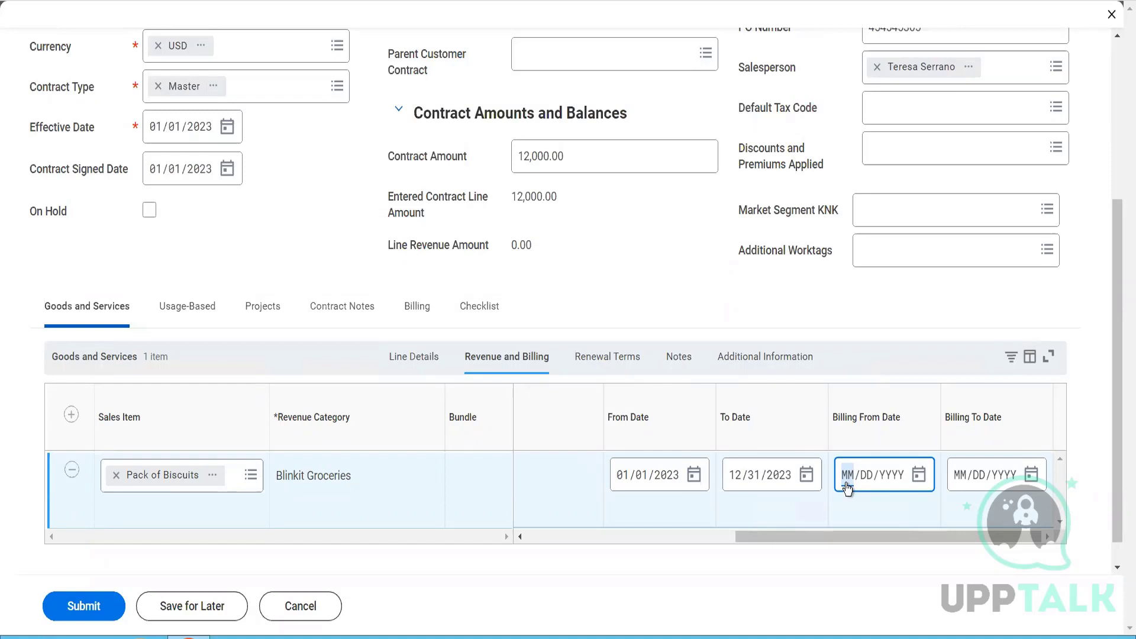
pyautogui.write('01/01/20')
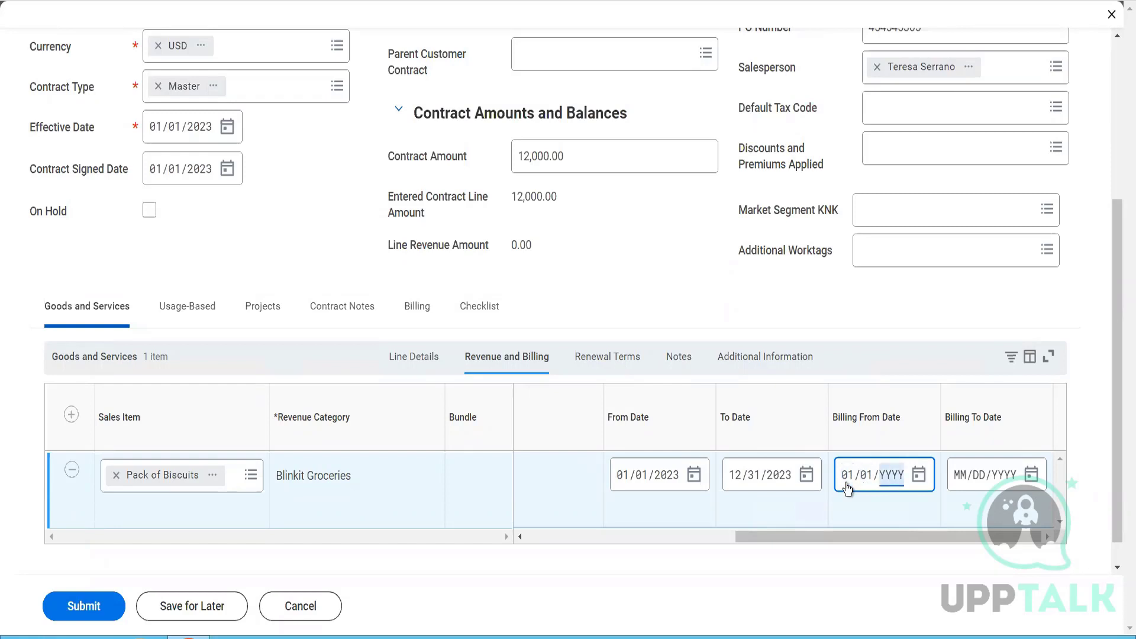
pyautogui.write('23')
pyautogui.click(961, 475)
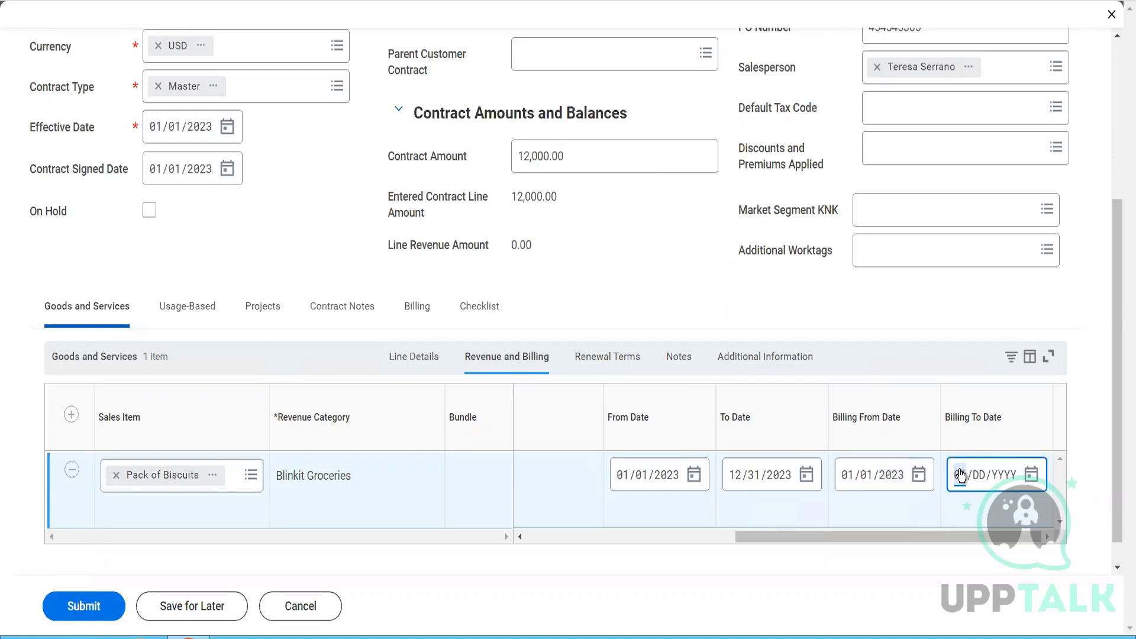
pyautogui.write('12/31/2023')
# - Mark the Pack of Biscuits line as Renewable in its renewal terms
pyautogui.click(596, 365)
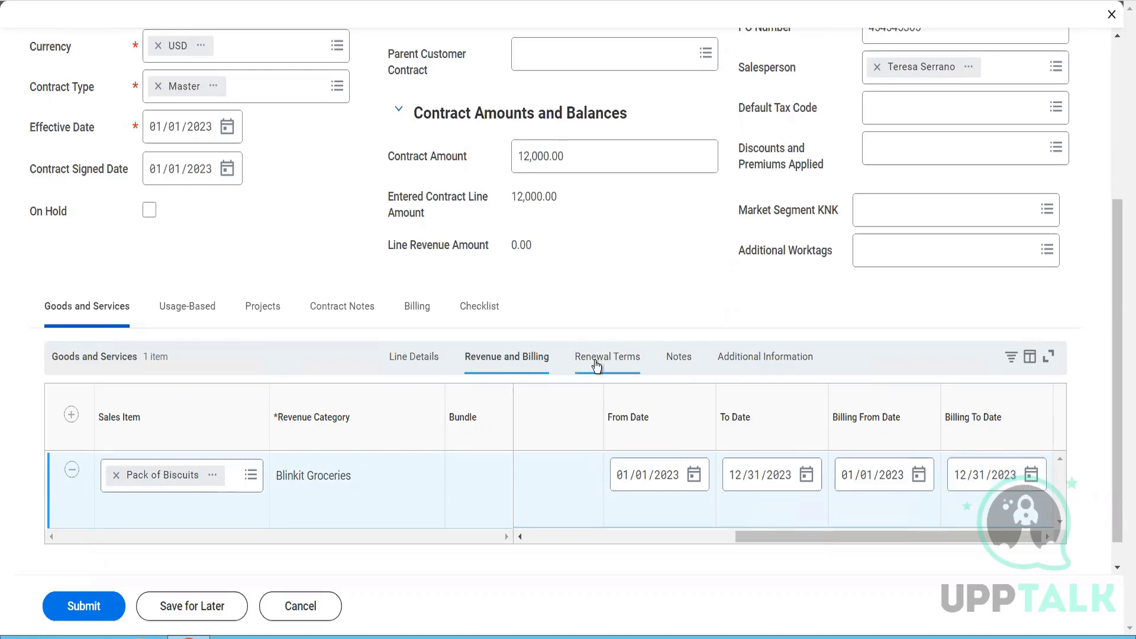
pyautogui.click(596, 364)
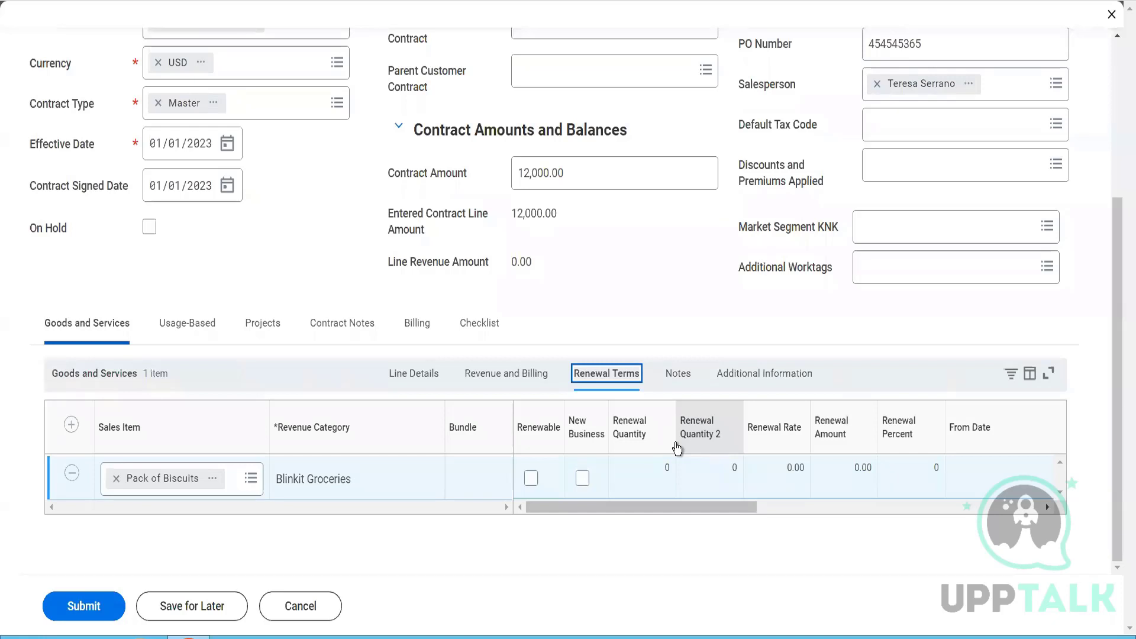
pyautogui.click(530, 479)
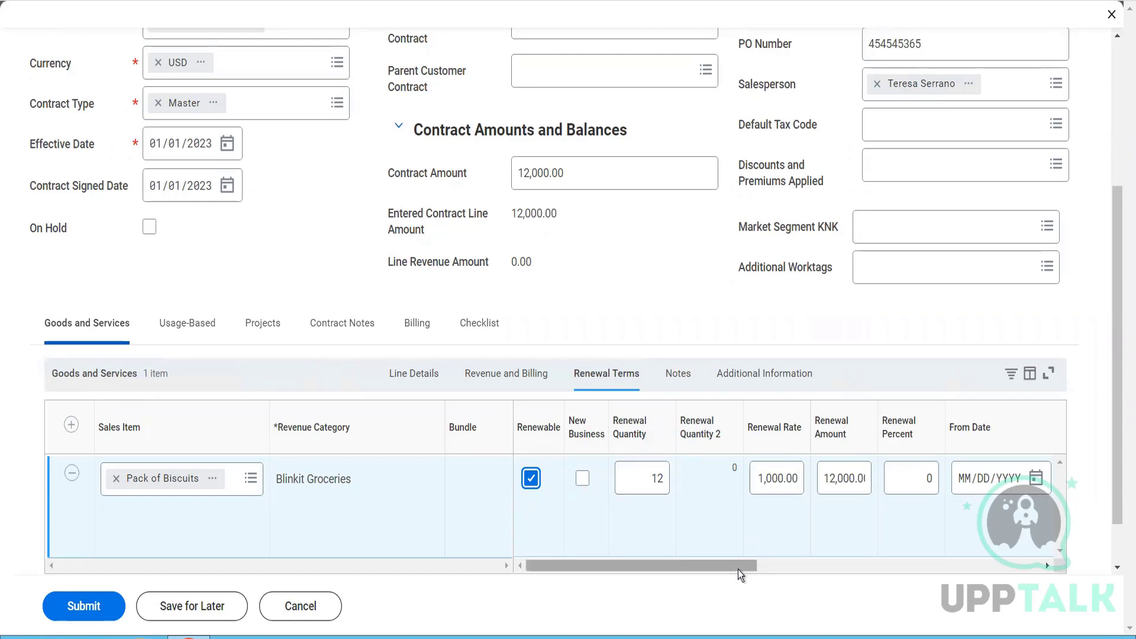
# - Set the renewal From Date of the Pack of Biscuits line to 01/01/2024 and enter 11/31/2024 as its To Date
pyautogui.moveTo(738, 573); pyautogui.dragTo(879, 570)
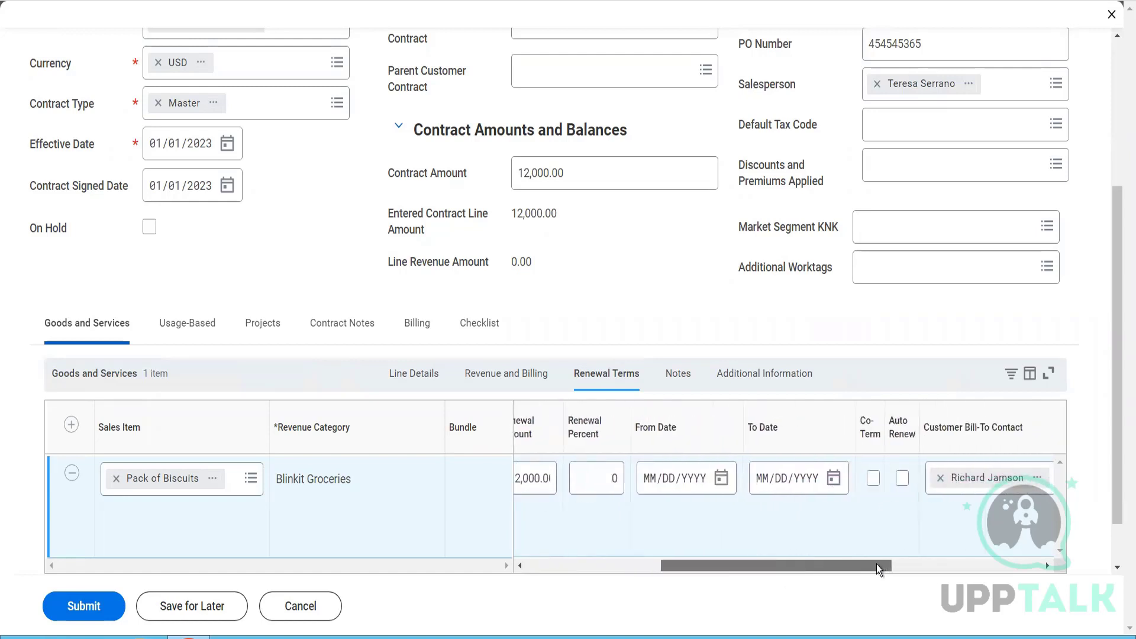
pyautogui.click(650, 480)
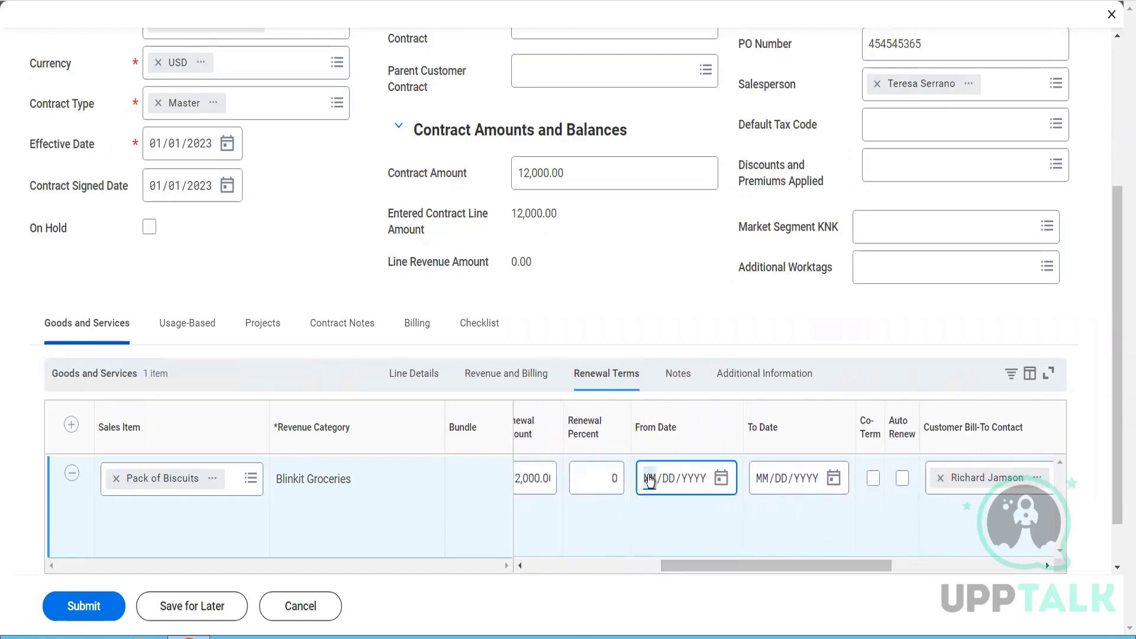
pyautogui.write('01012024')
pyautogui.click(765, 481)
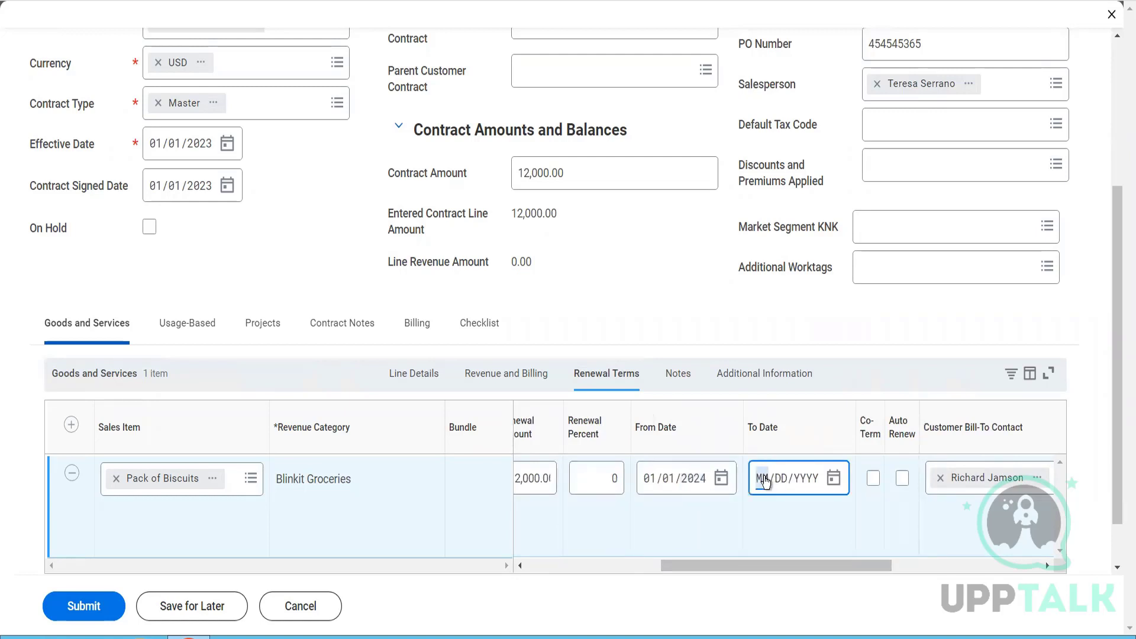
pyautogui.write('11/31/2024')
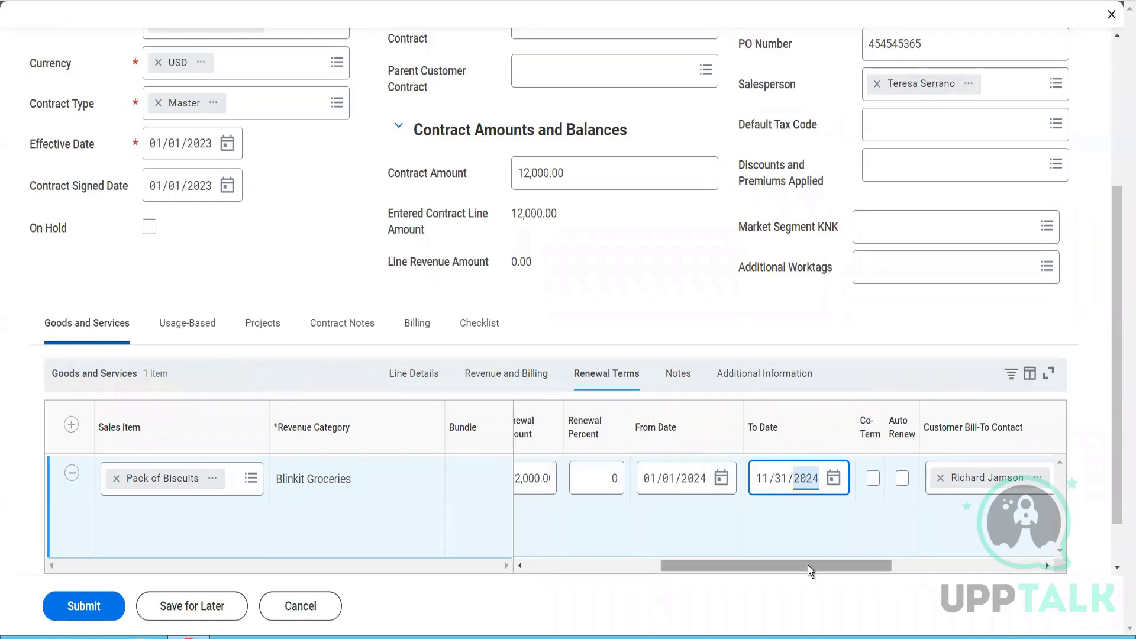
# - Enable Co-Term and Auto Renew for the Pack of Biscuits renewal and set the opt-out period to 5 days
pyautogui.moveTo(808, 566); pyautogui.dragTo(881, 579)
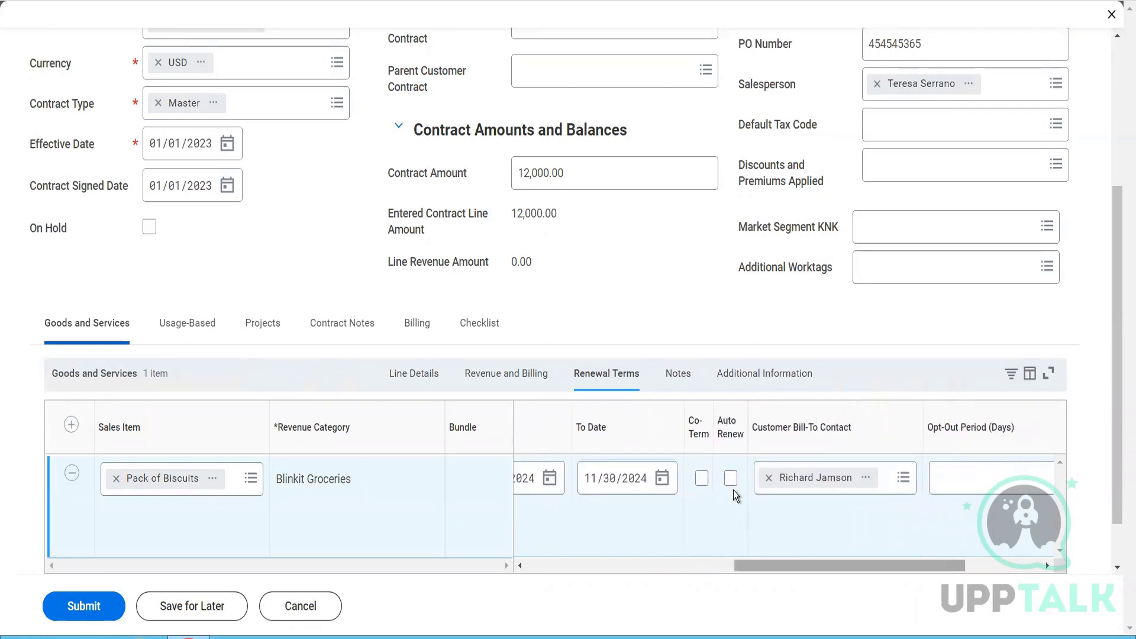
pyautogui.click(702, 481)
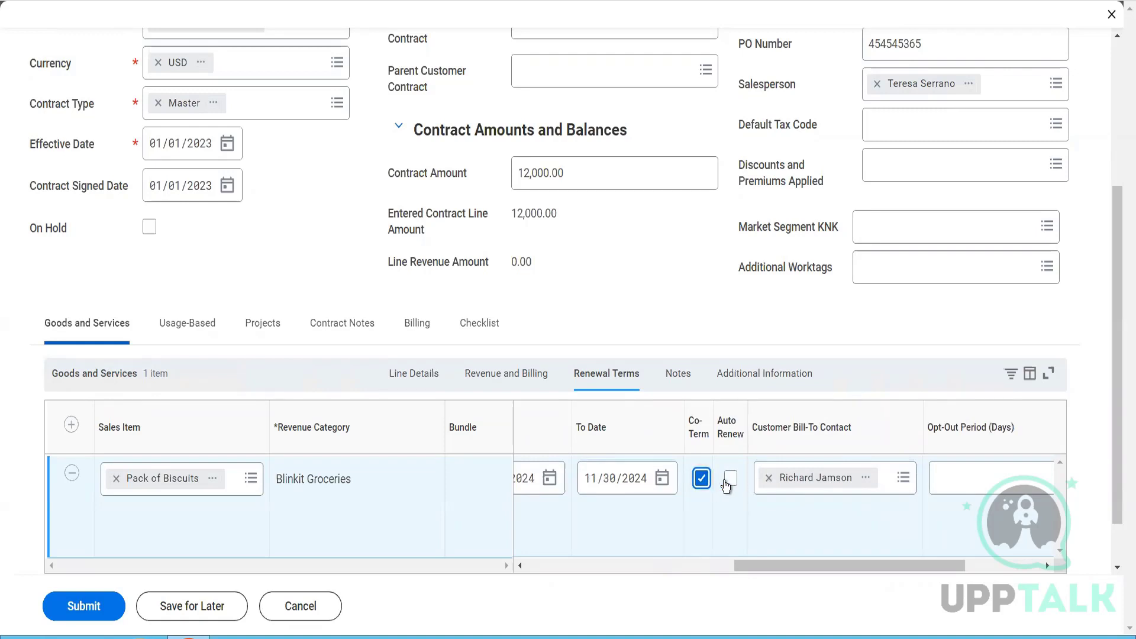
pyautogui.click(729, 481)
pyautogui.moveTo(953, 569); pyautogui.dragTo(1021, 581)
pyautogui.click(853, 471)
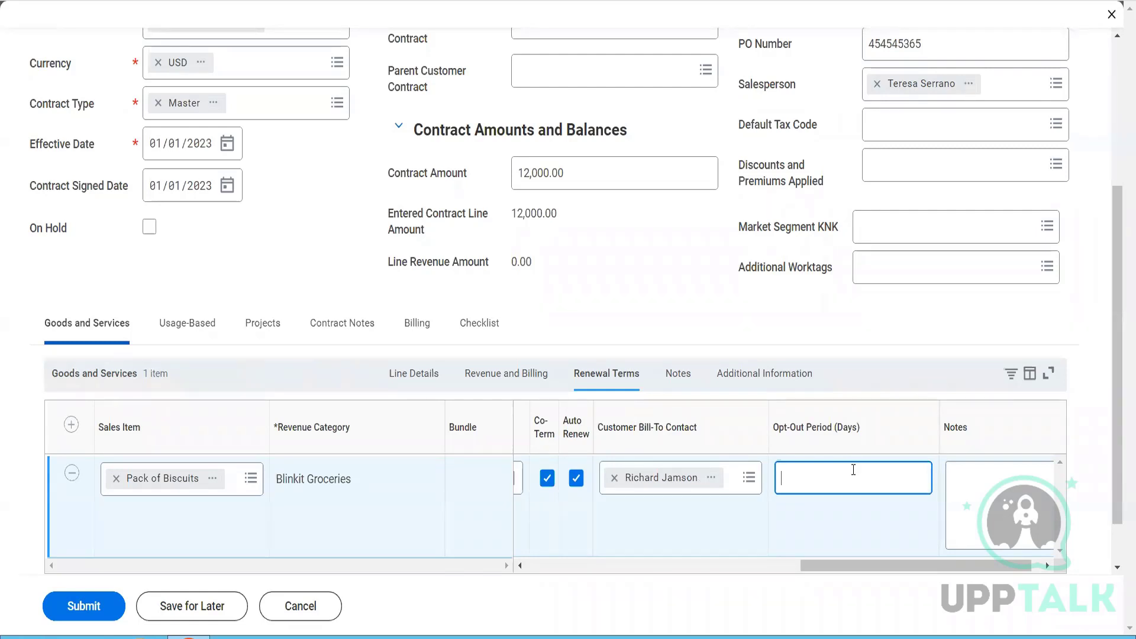
pyautogui.write('5')
# - Enter the renewal note "The customer can call us 5 days before this contract starts" for the Pack of Biscuits line
pyautogui.click(1036, 563)
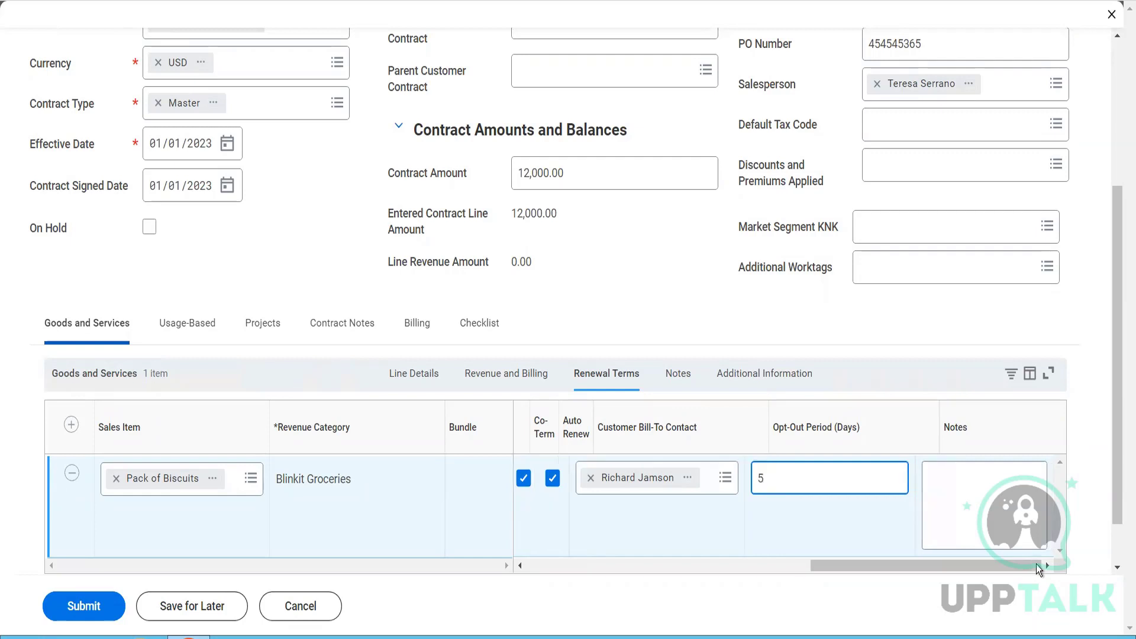
pyautogui.click(993, 505)
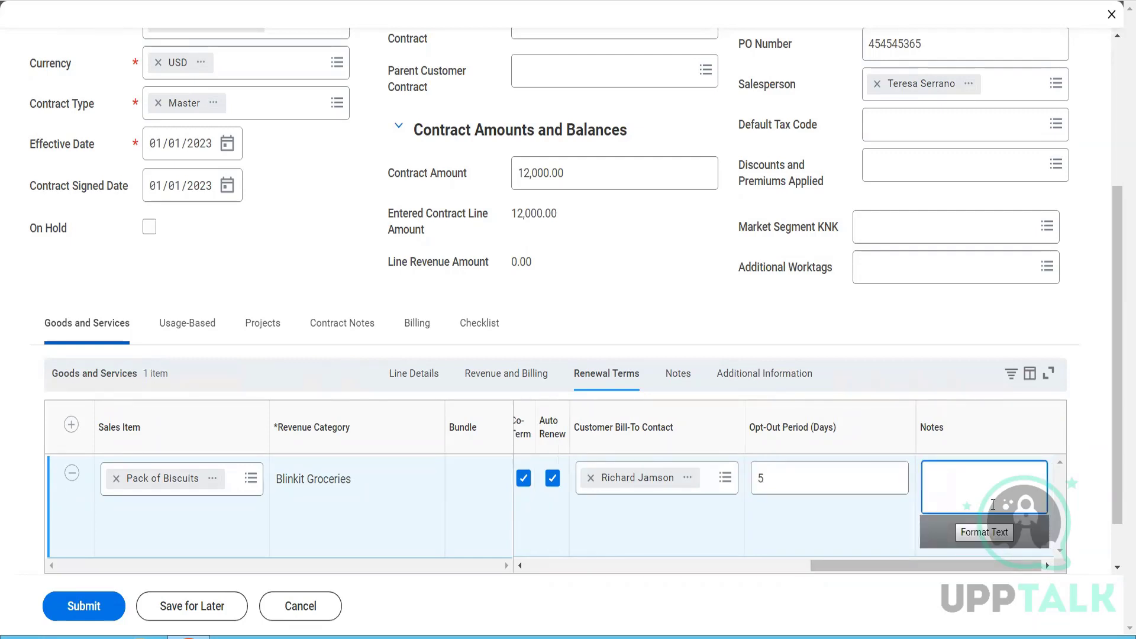
pyautogui.write('The vcustomer can call us 5 days')
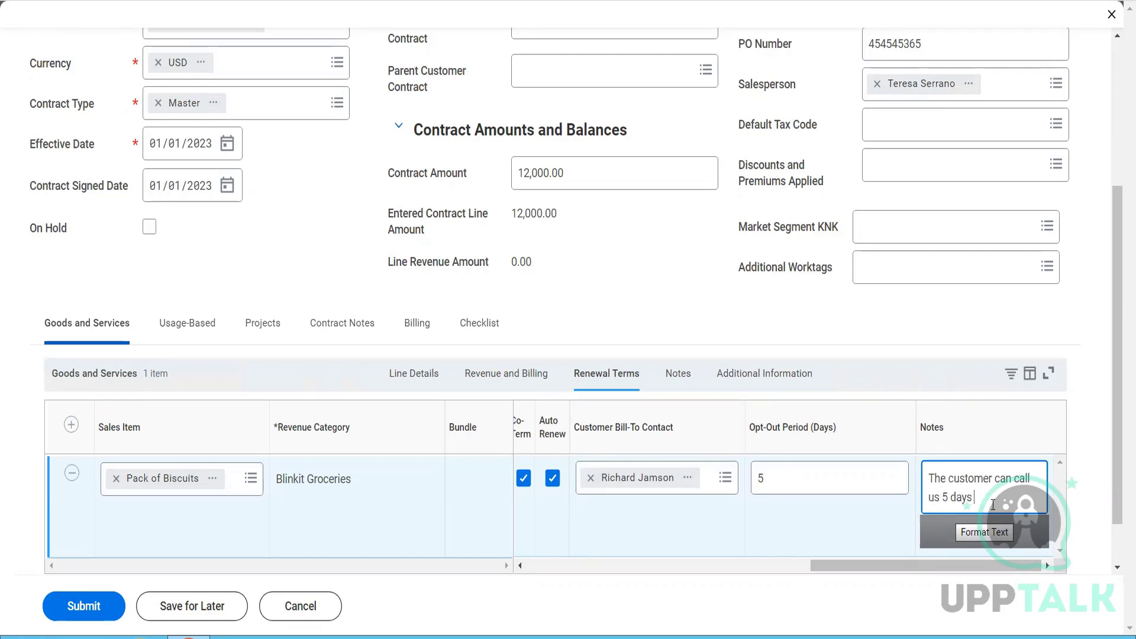
pyautogui.write(' before this contav')
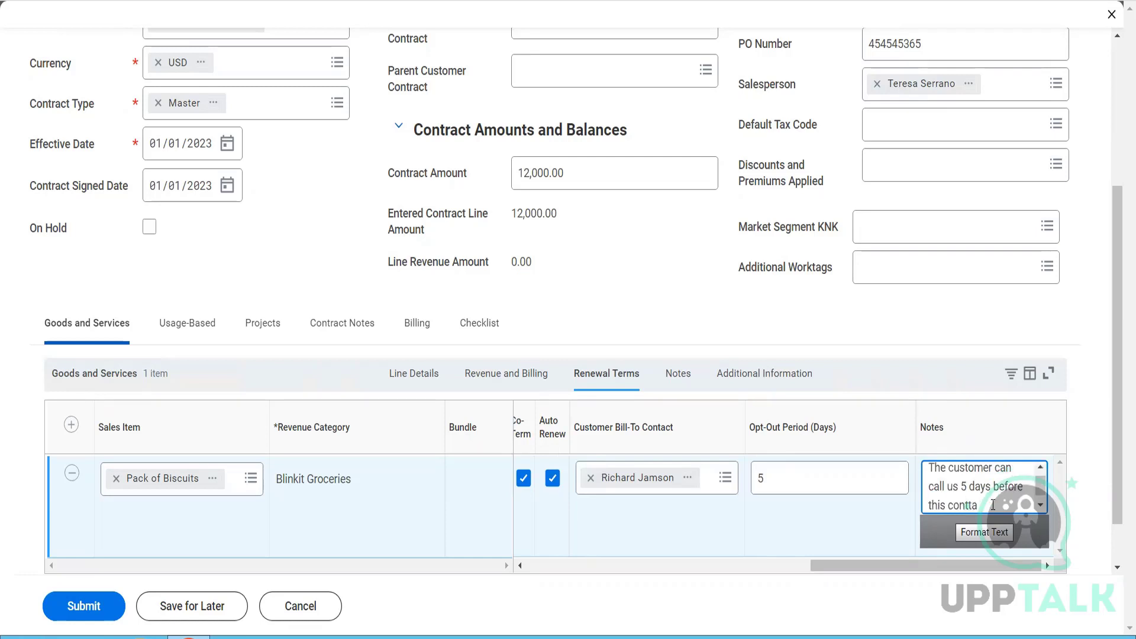
pyautogui.press('BackSpace')
pyautogui.write('rat')
pyautogui.write('ct')
pyautogui.write(' starts')
# - Enter "This is our line memo" as the Invoice Line Memo of the Pack of Biscuits line
pyautogui.click(678, 374)
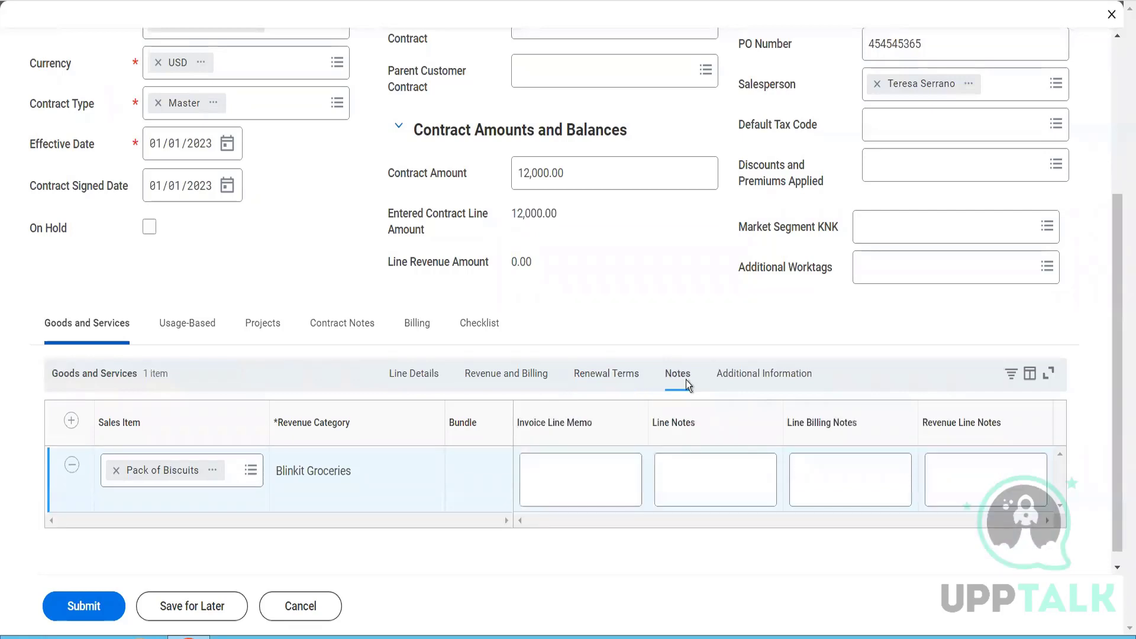
pyautogui.click(606, 456)
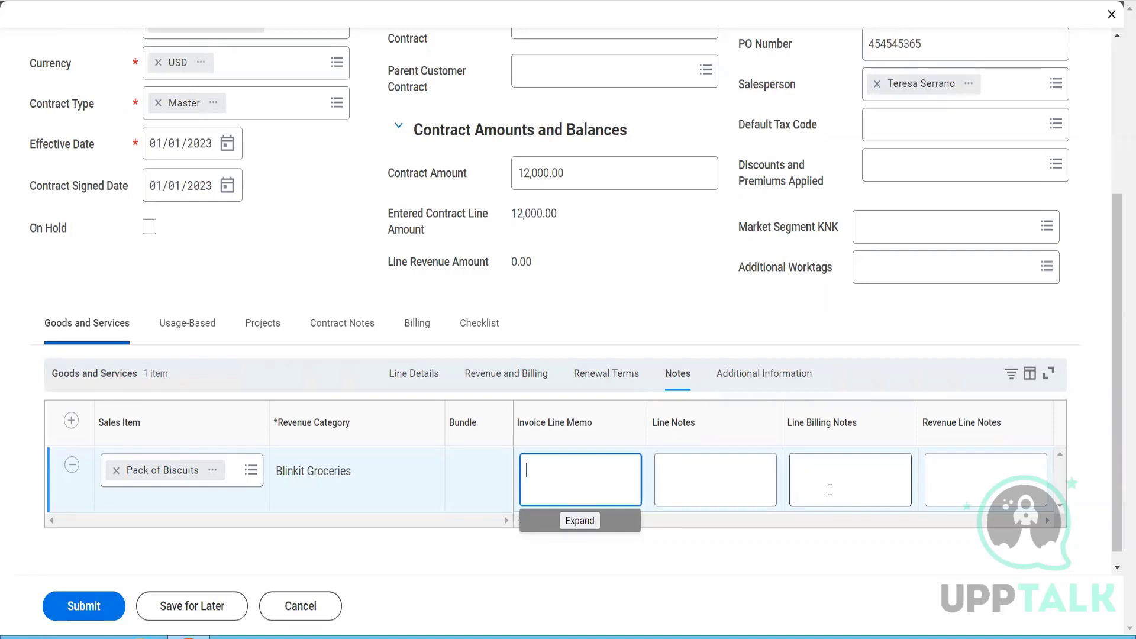
pyautogui.write('This is our line ')
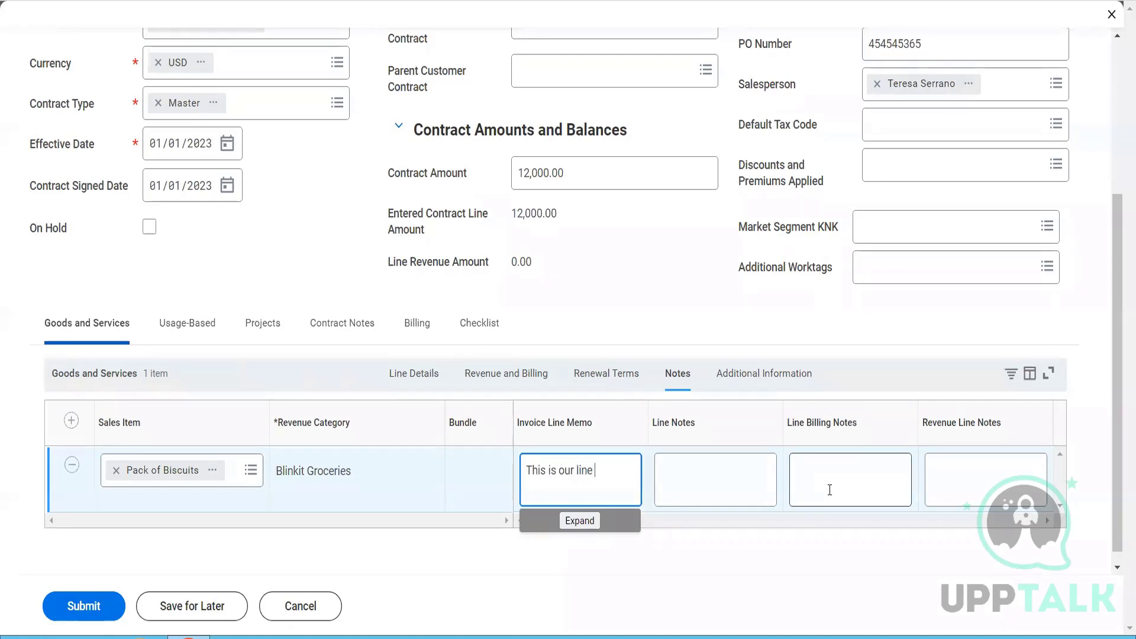
pyautogui.write('memo')
# - Enter "This is our Line notes" in the Line Notes of the Pack of Biscuits line
pyautogui.click(716, 463)
pyautogui.write('Thi')
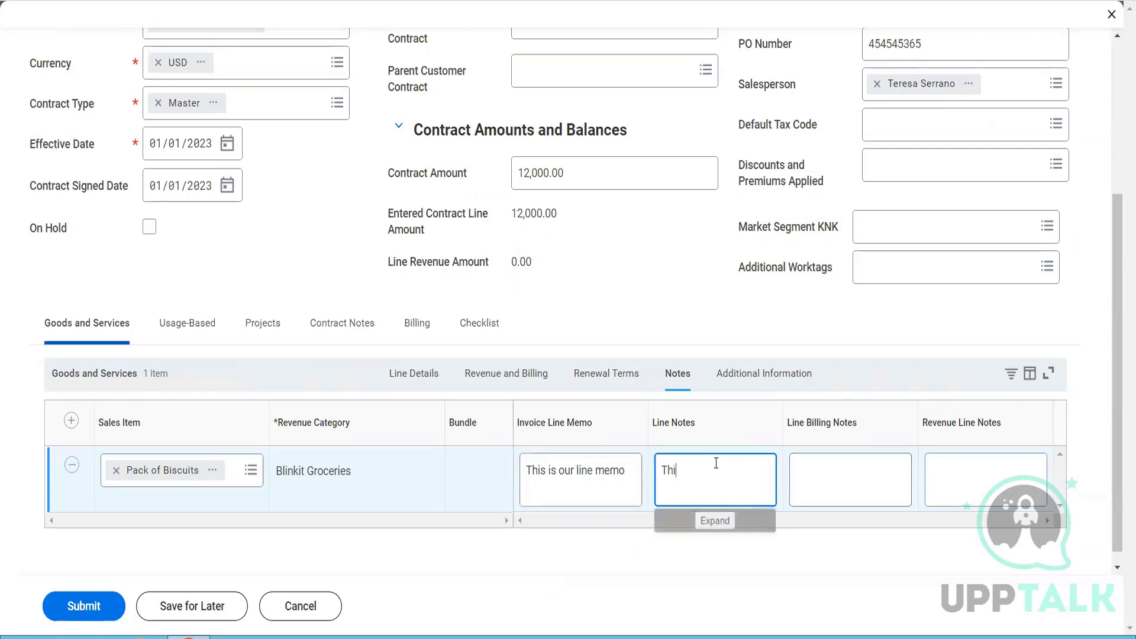
pyautogui.write('s is our ')
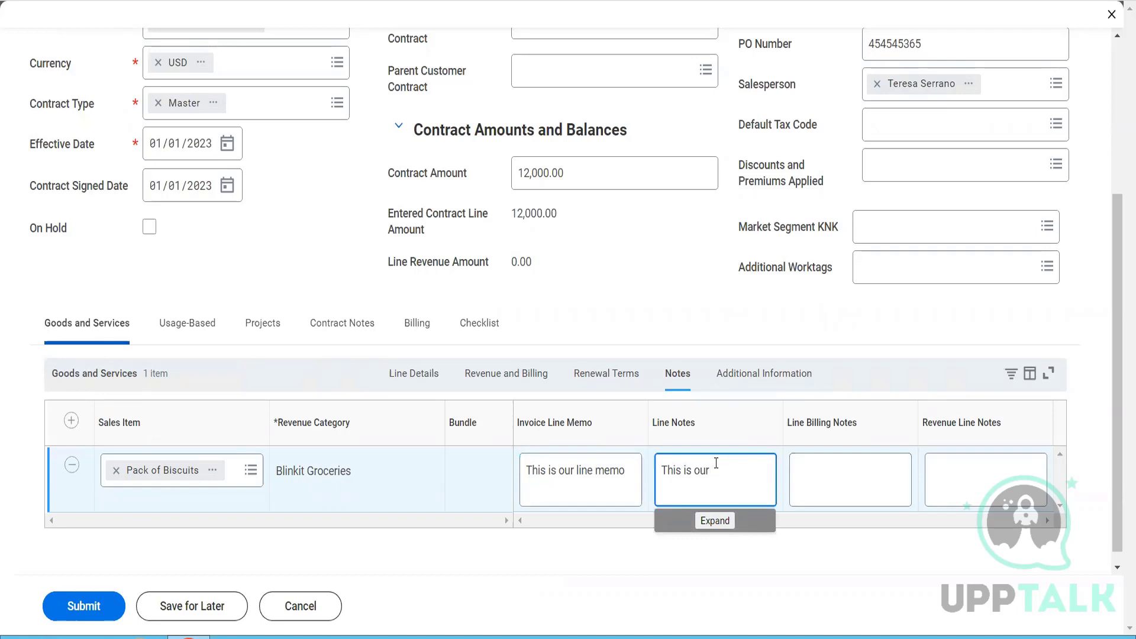
pyautogui.write('line notes')
pyautogui.press('Tab')
# - Enter "This is our line billing notes" in the Line Billing Notes of the Pack of Biscuits line
pyautogui.click(817, 490)
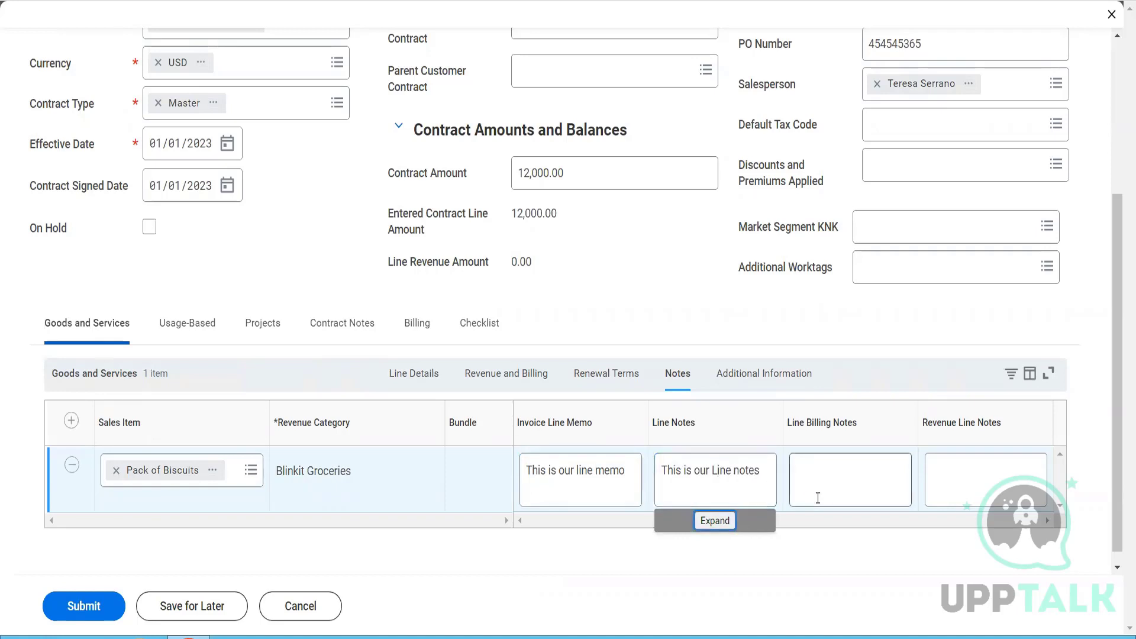
pyautogui.write('This ')
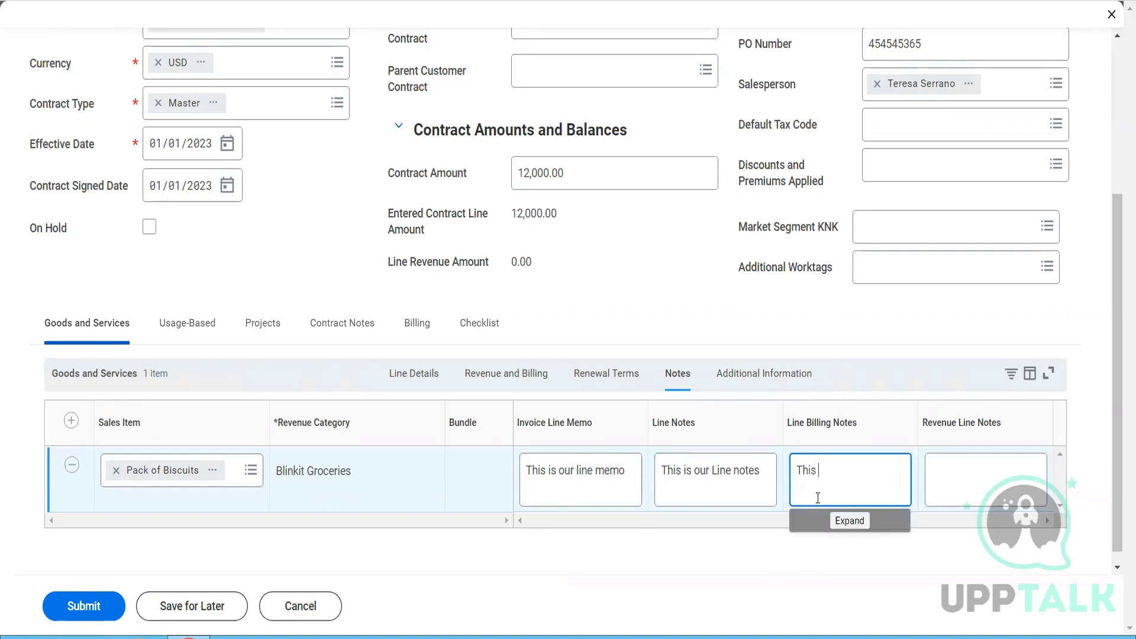
pyautogui.write('is our line billing notes')
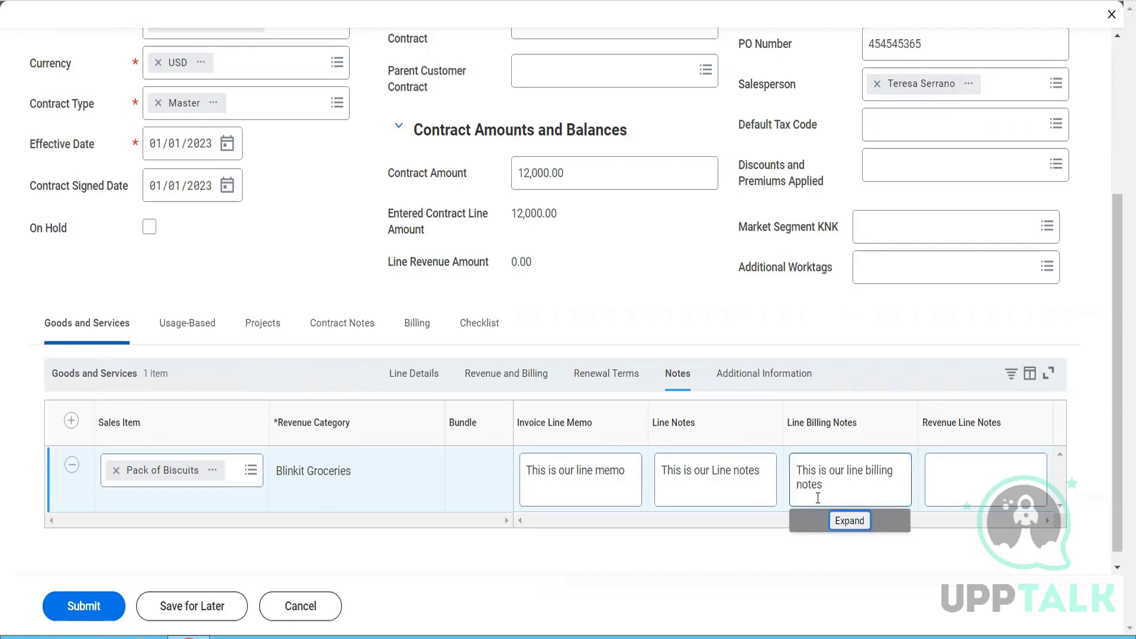
# - Enter "This is our Revenue Line Notes" in the Revenue Line Notes of the Pack of Biscuits line
pyautogui.press('Tab')
pyautogui.write('This is our Reve')
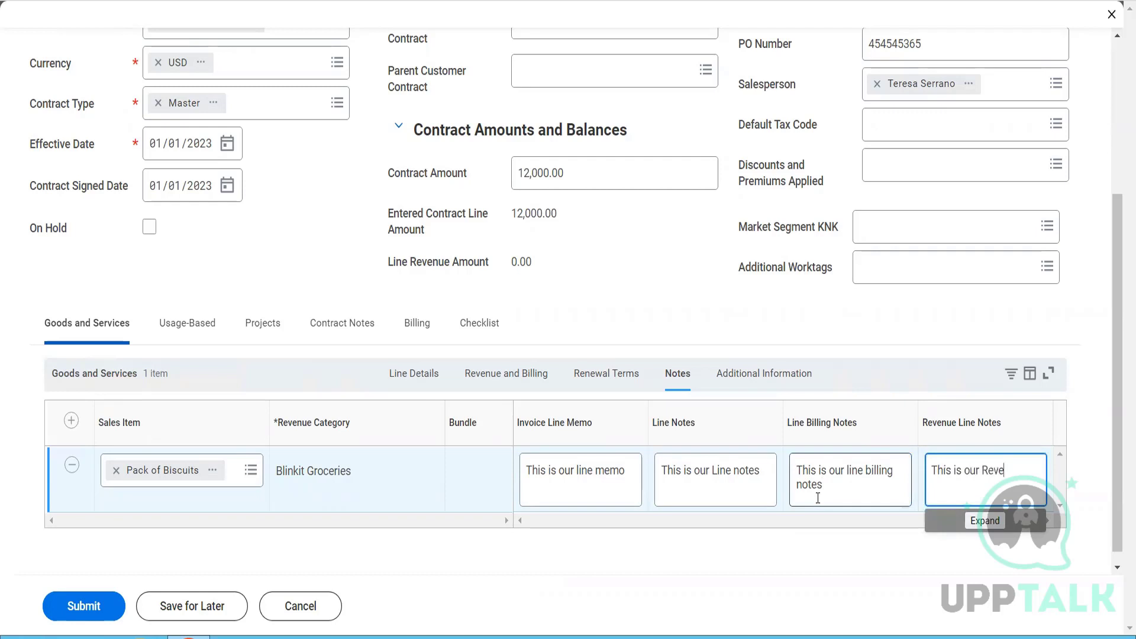
pyautogui.write('nue Line Notes')
# - Review the additional information fields of the Pack of Biscuits line, from company and worktags through to line status
pyautogui.click(761, 386)
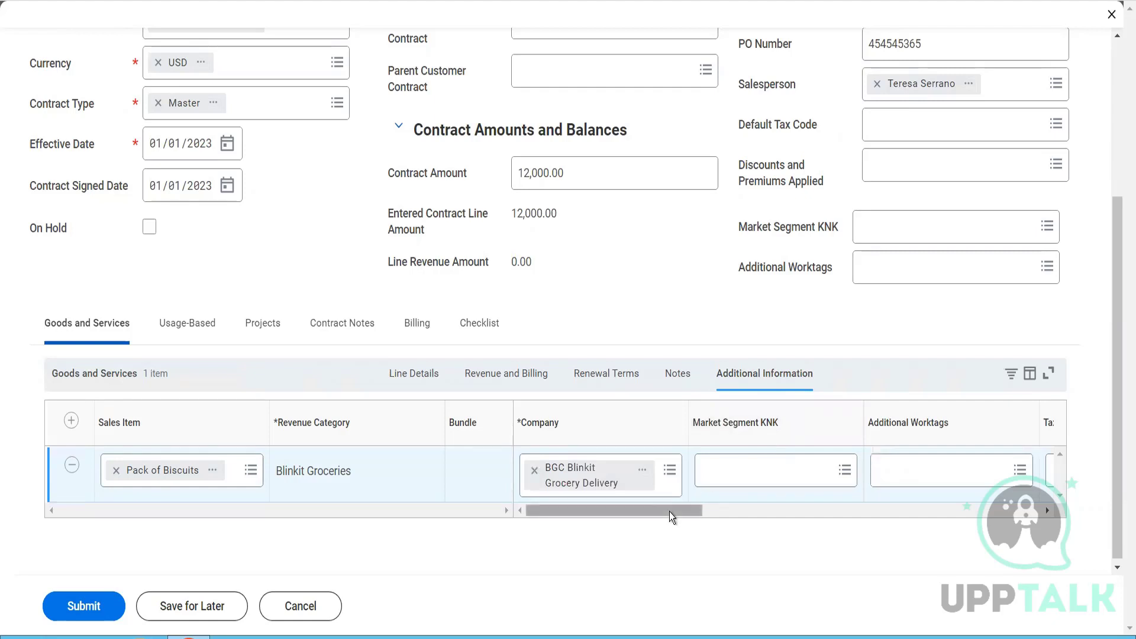
pyautogui.moveTo(669, 512); pyautogui.dragTo(715, 519)
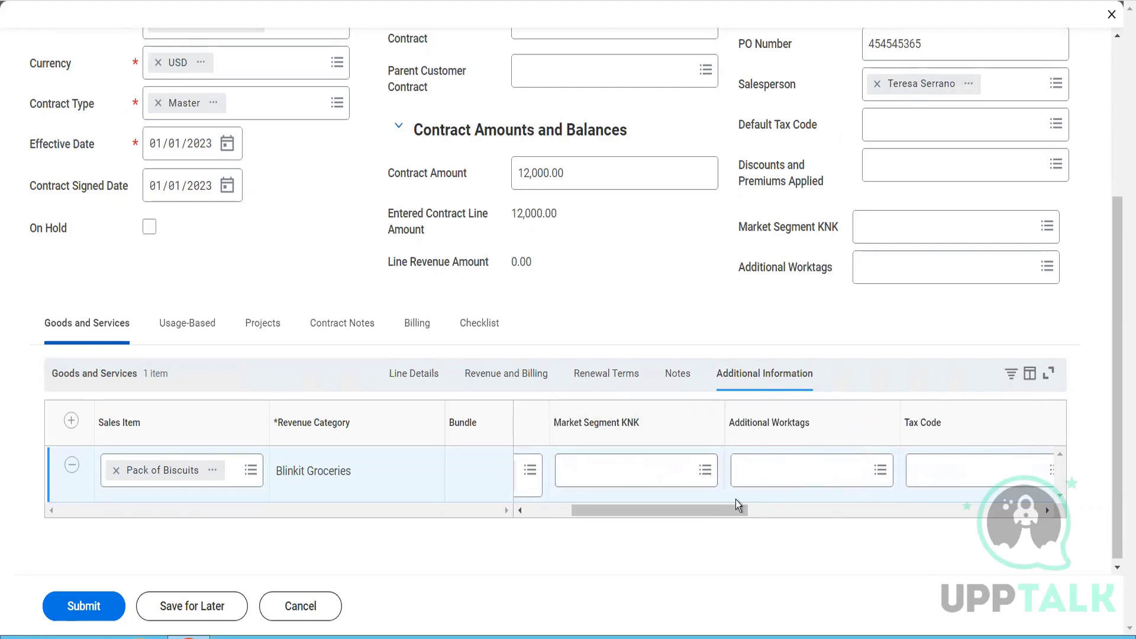
pyautogui.moveTo(720, 509); pyautogui.dragTo(768, 513)
pyautogui.moveTo(786, 516); pyautogui.dragTo(1068, 521)
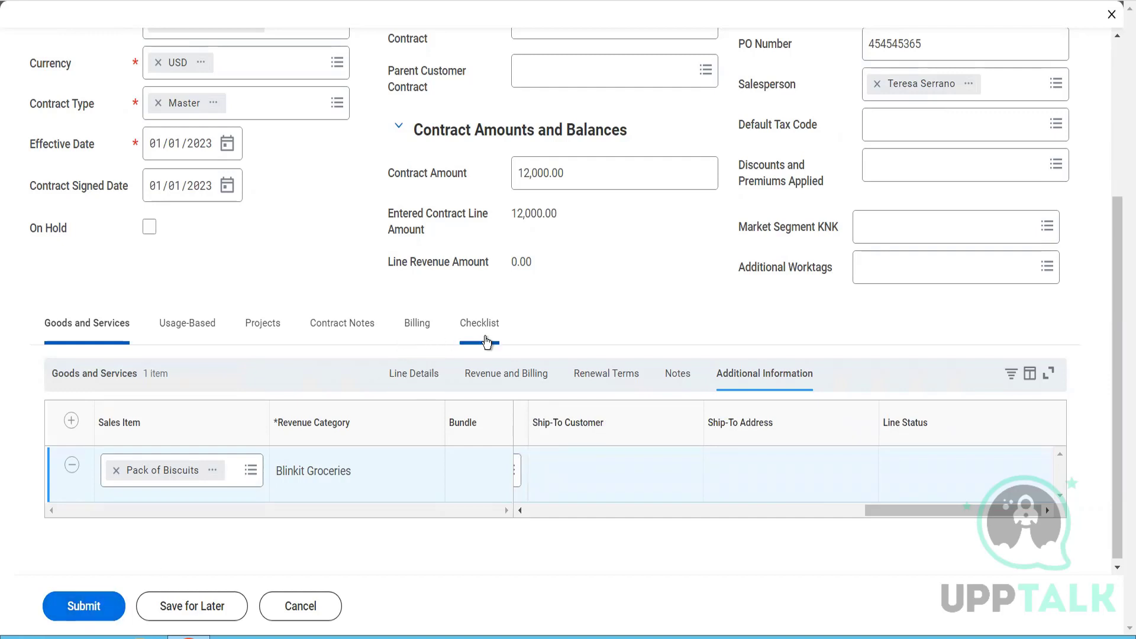
# - Enter "This is our Customer Contract Notes ......." as the notes of the contract itself
pyautogui.click(417, 333)
pyautogui.click(349, 334)
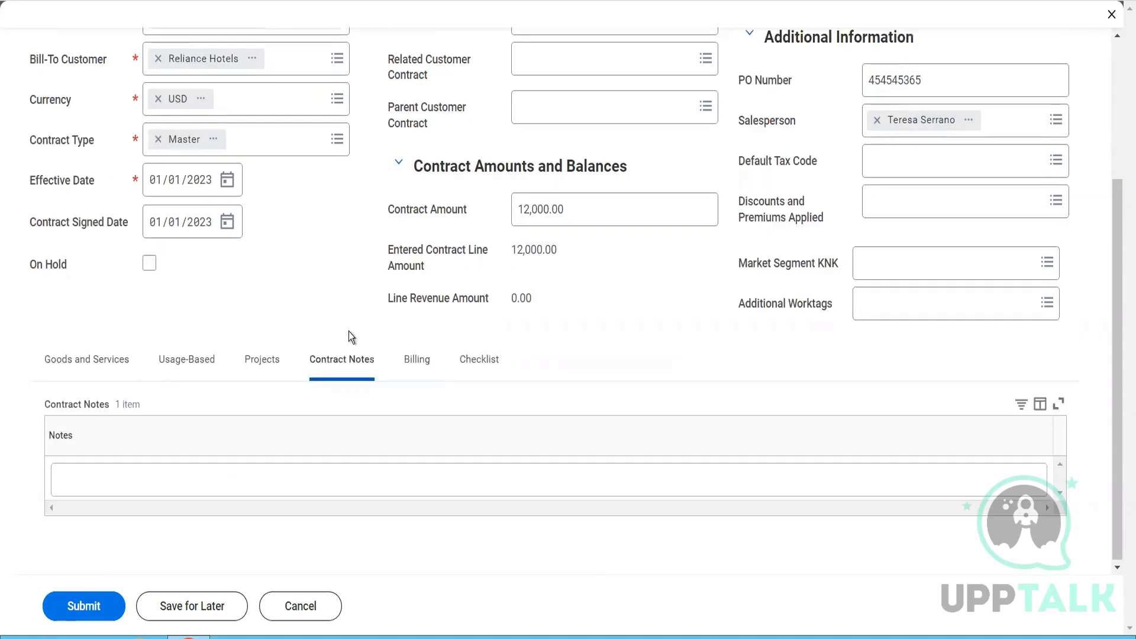
pyautogui.click(303, 486)
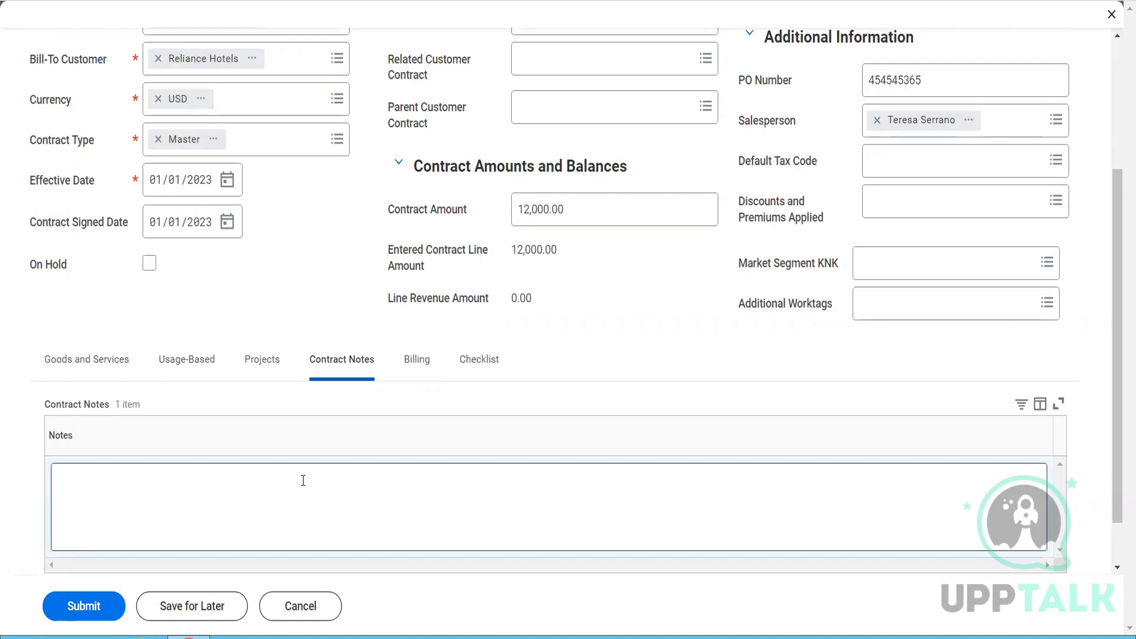
pyautogui.write('Thi')
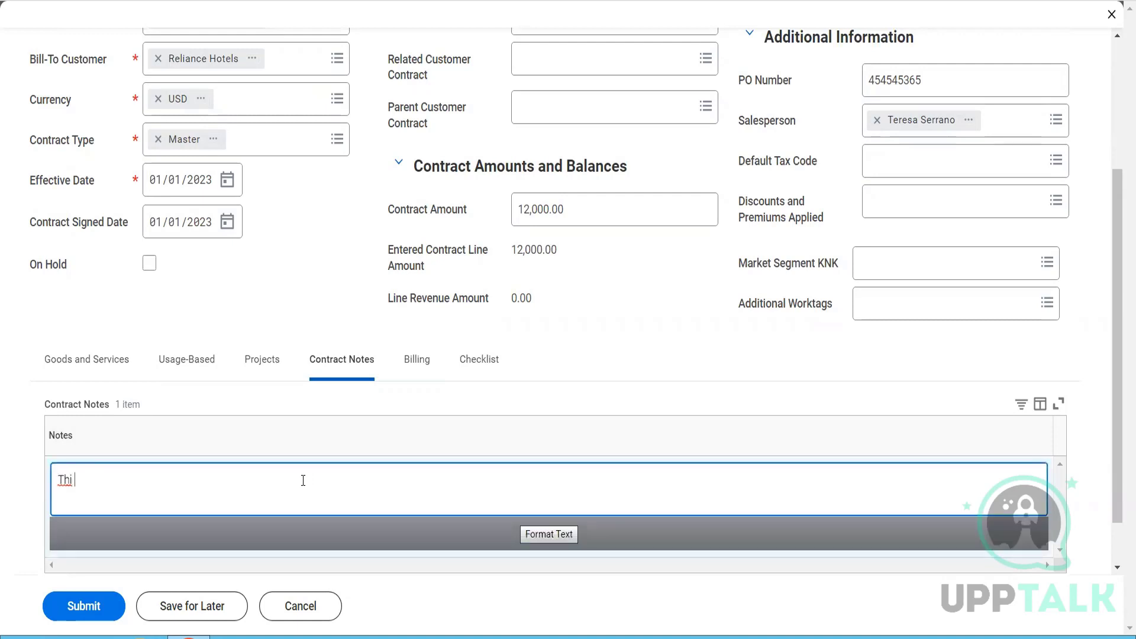
pyautogui.write('s is our  Customer Contract Notes')
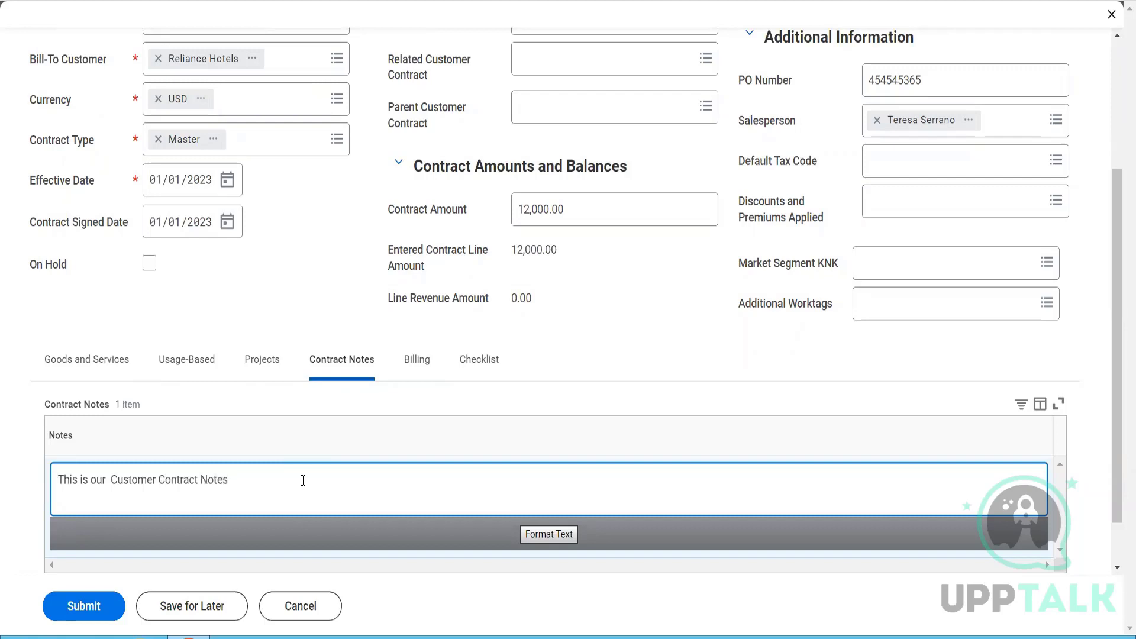
pyautogui.write(' .......')
# - Set the Payment Type in the contract's billing terms to Check
pyautogui.click(421, 358)
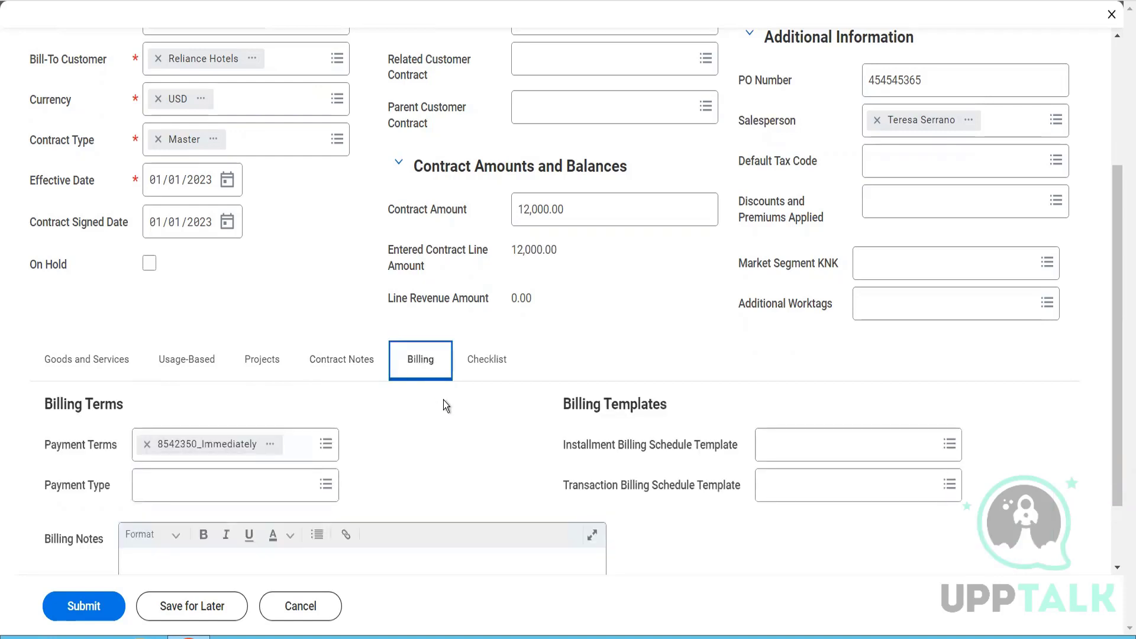
pyautogui.scroll(-1, 443, 402)
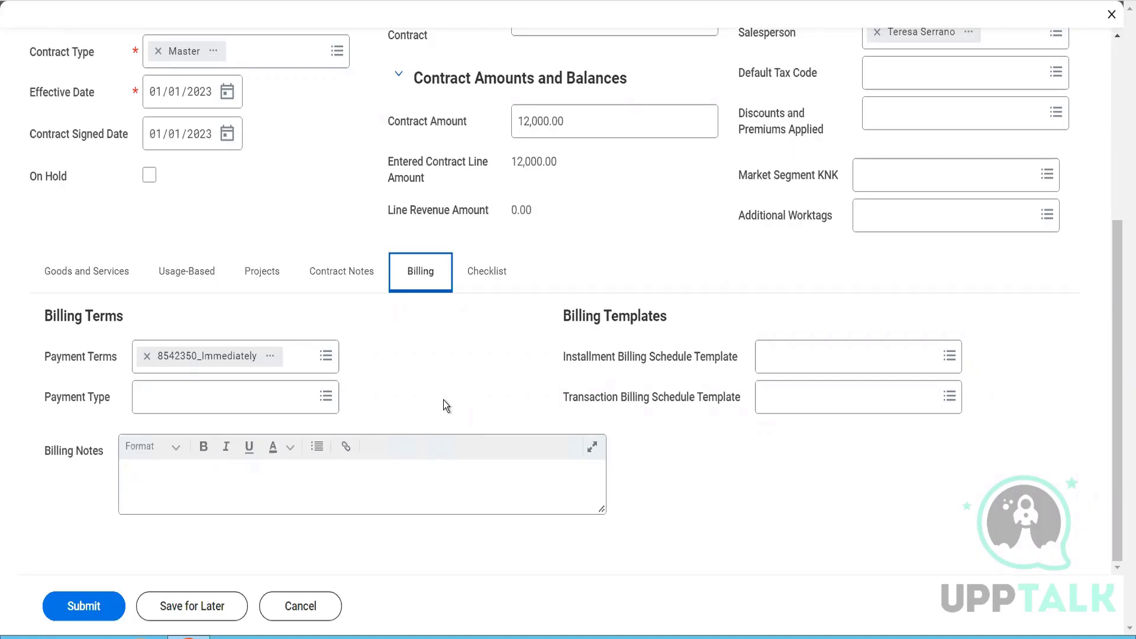
pyautogui.click(252, 402)
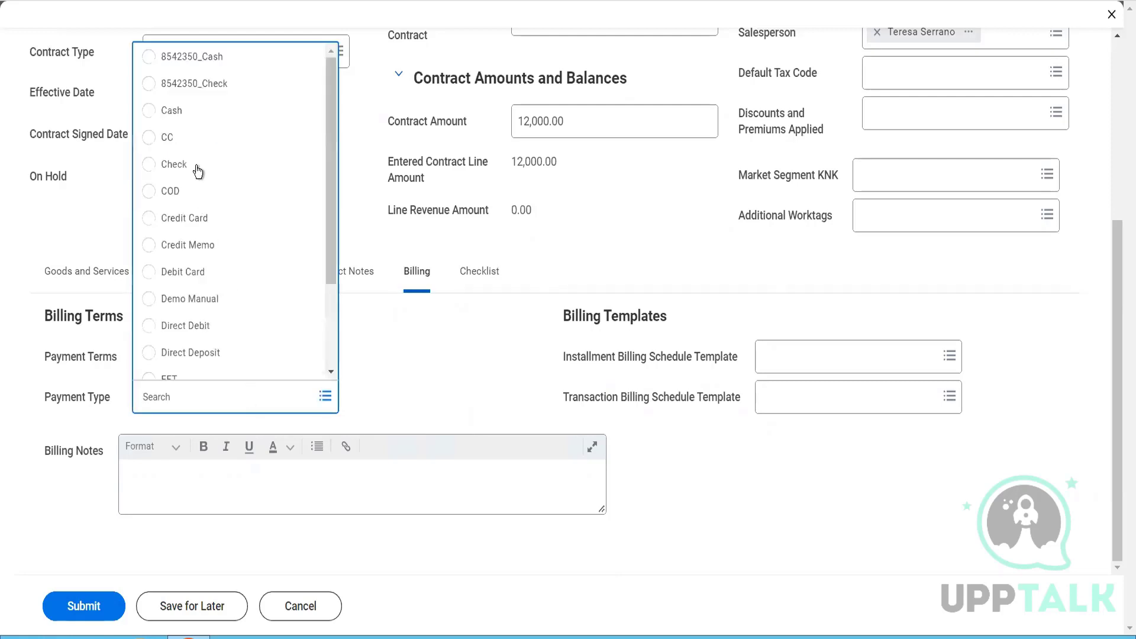
pyautogui.click(197, 167)
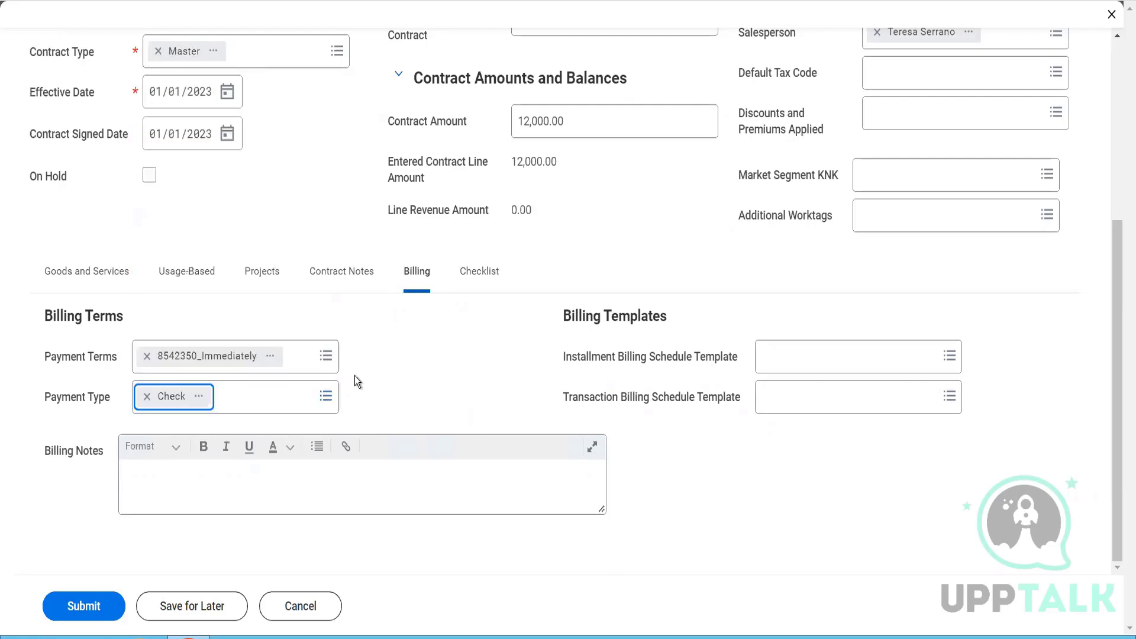
# - Enter "We need to bill the client every 15th of the month" in the contract's Billing Notes
pyautogui.click(371, 496)
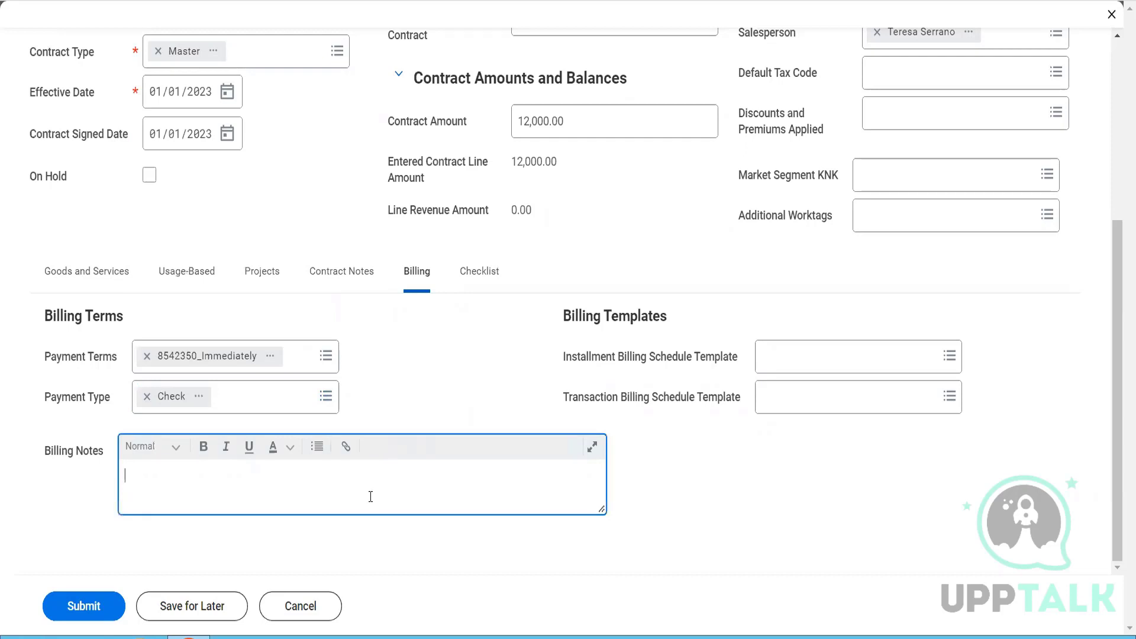
pyautogui.write('We need to bill the cline t')
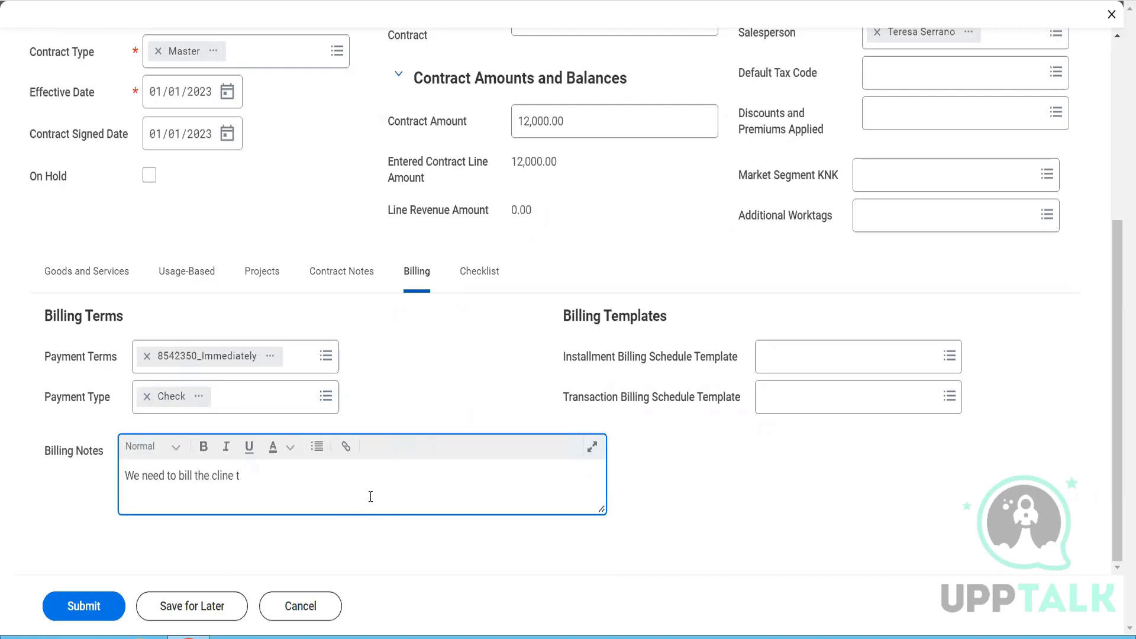
pyautogui.press('BackSpace')
pyautogui.press('BackSpace')
pyautogui.press('BackSpace')
pyautogui.press('BackSpace')
pyautogui.write('ent every 15th of the month')
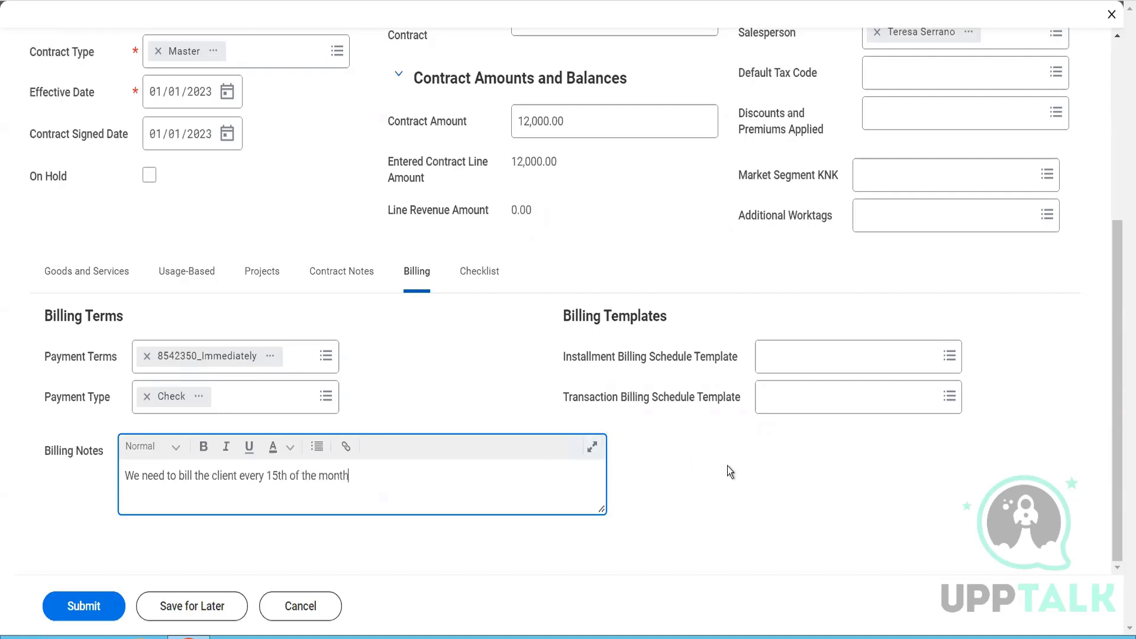
# - Review the contract header, from company and customers through contract name, description and PO number to the contract amount
pyautogui.click(83, 278)
pyautogui.scroll(4, 332, 237)
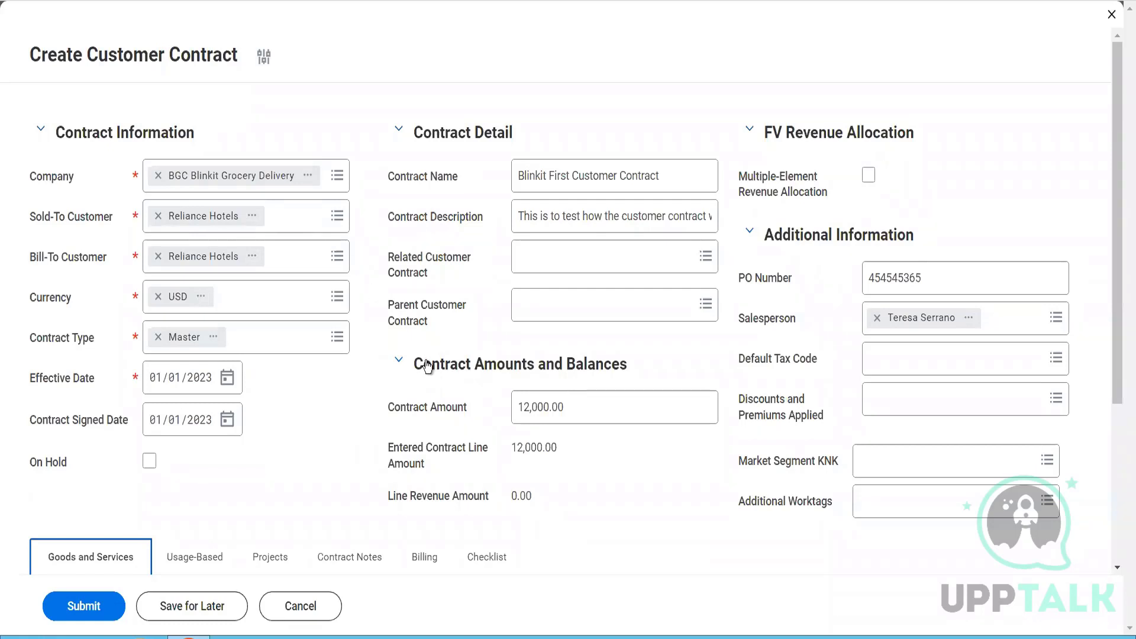
pyautogui.scroll(-2, 427, 366)
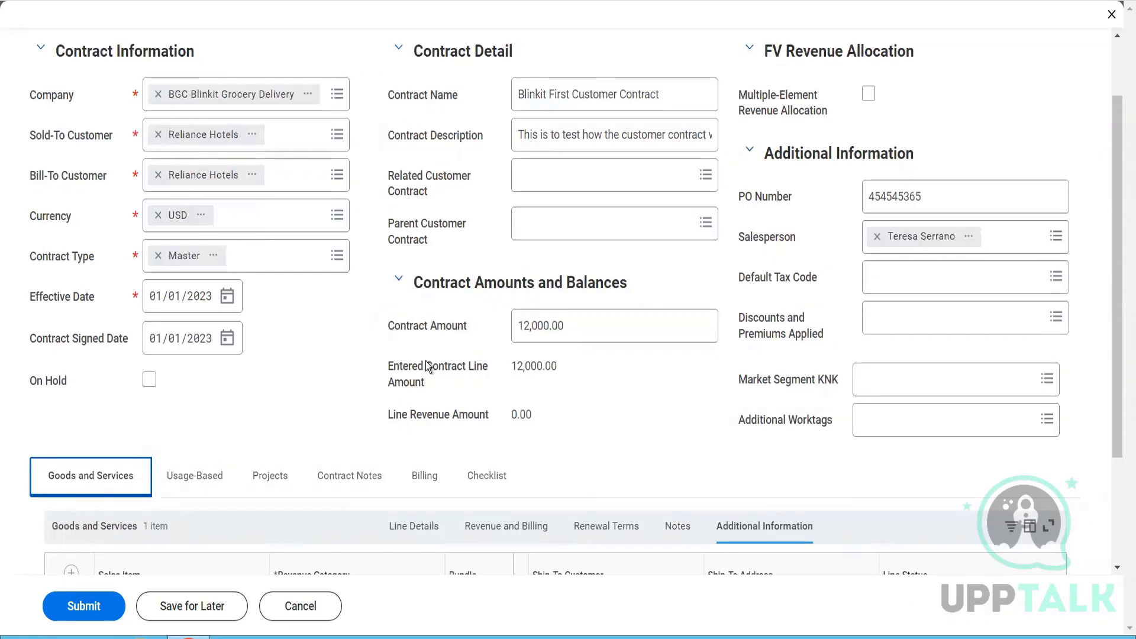
pyautogui.scroll(2, 428, 366)
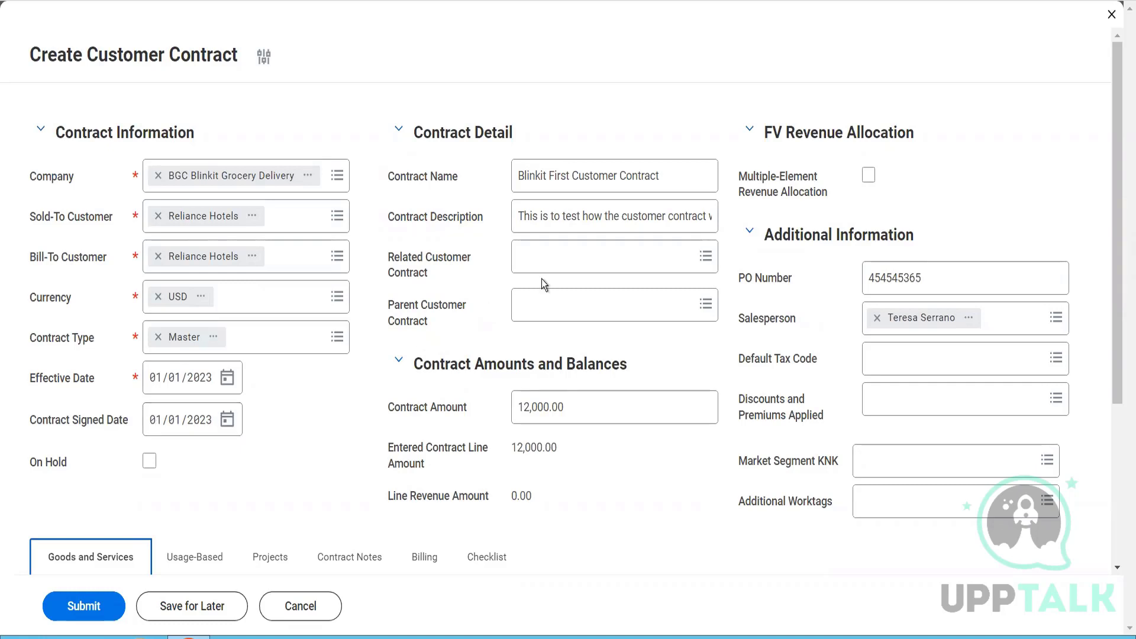
pyautogui.click(605, 182)
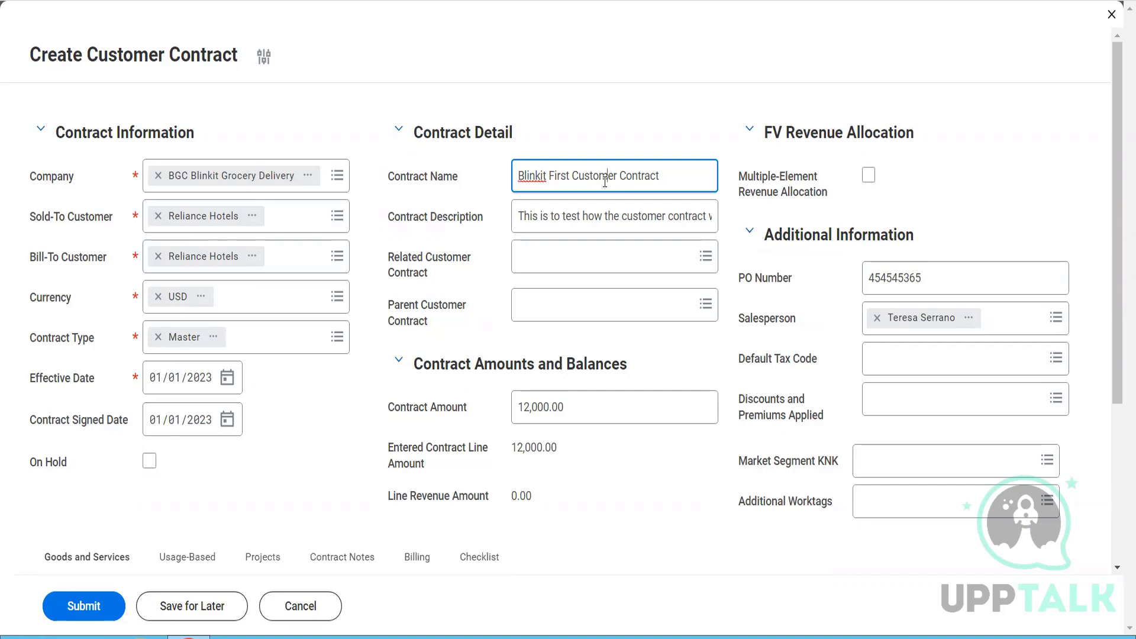
pyautogui.click(592, 220)
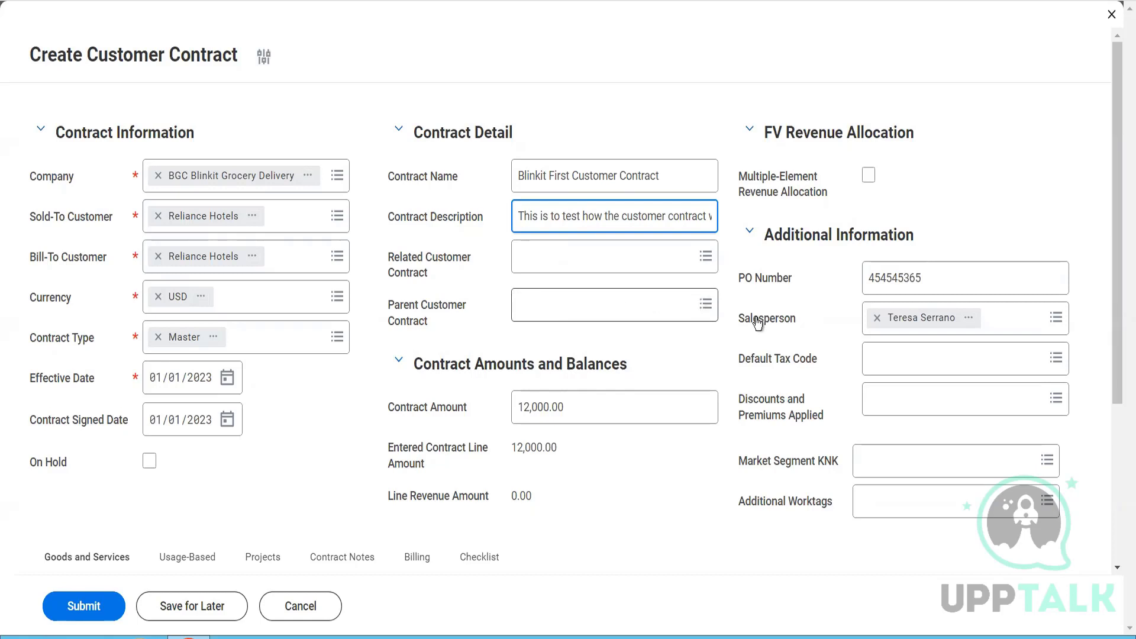
pyautogui.click(936, 273)
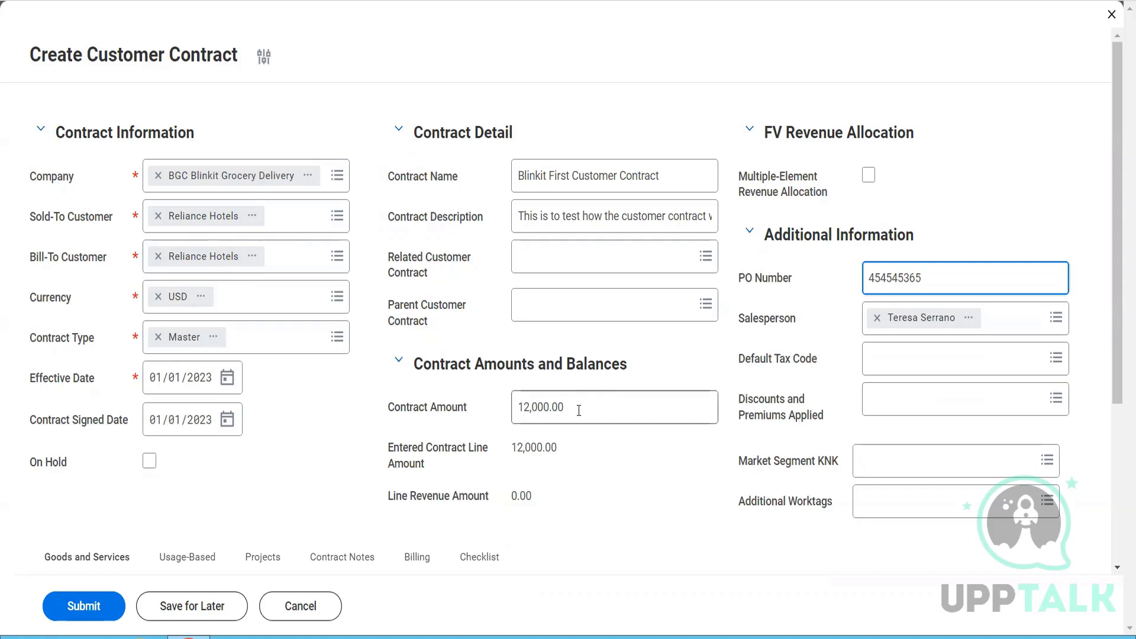
pyautogui.moveTo(575, 423); pyautogui.dragTo(519, 423)
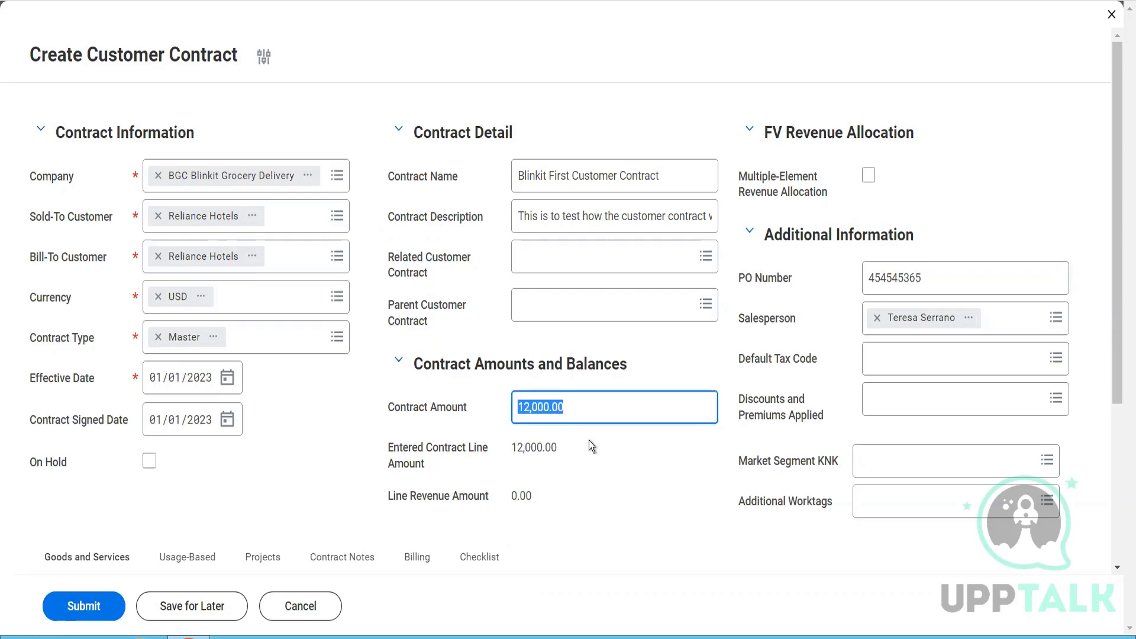
# - Review the line details of the Pack of Biscuits line, from line type and quantity through unit price to list extended amount
pyautogui.scroll(-4, 588, 440)
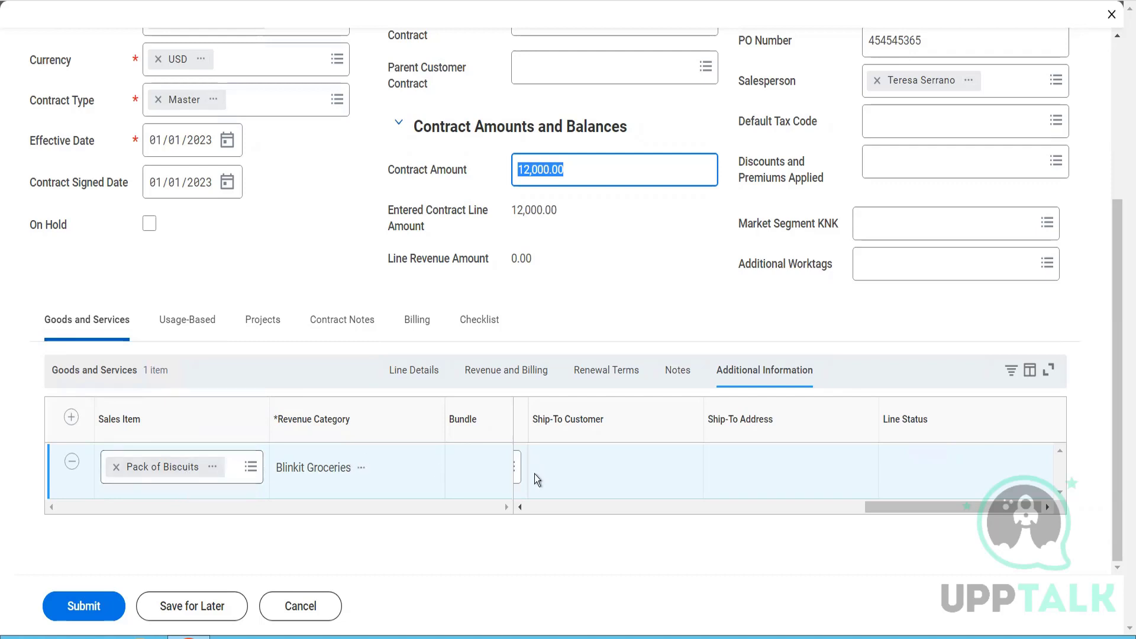
pyautogui.click(535, 509)
pyautogui.click(535, 509)
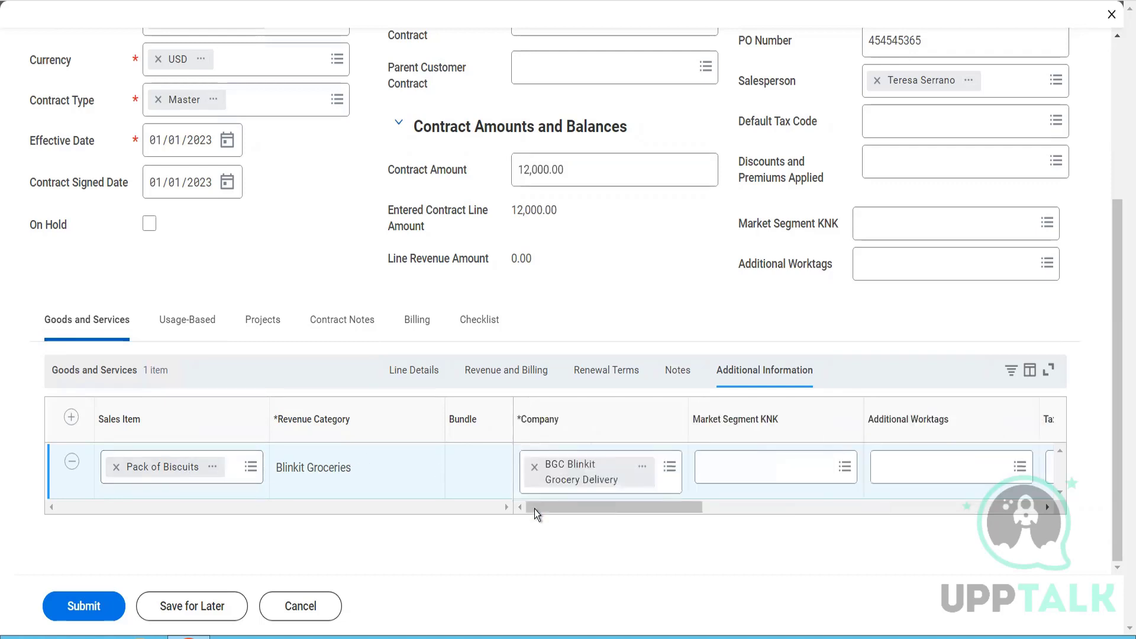
pyautogui.click(422, 385)
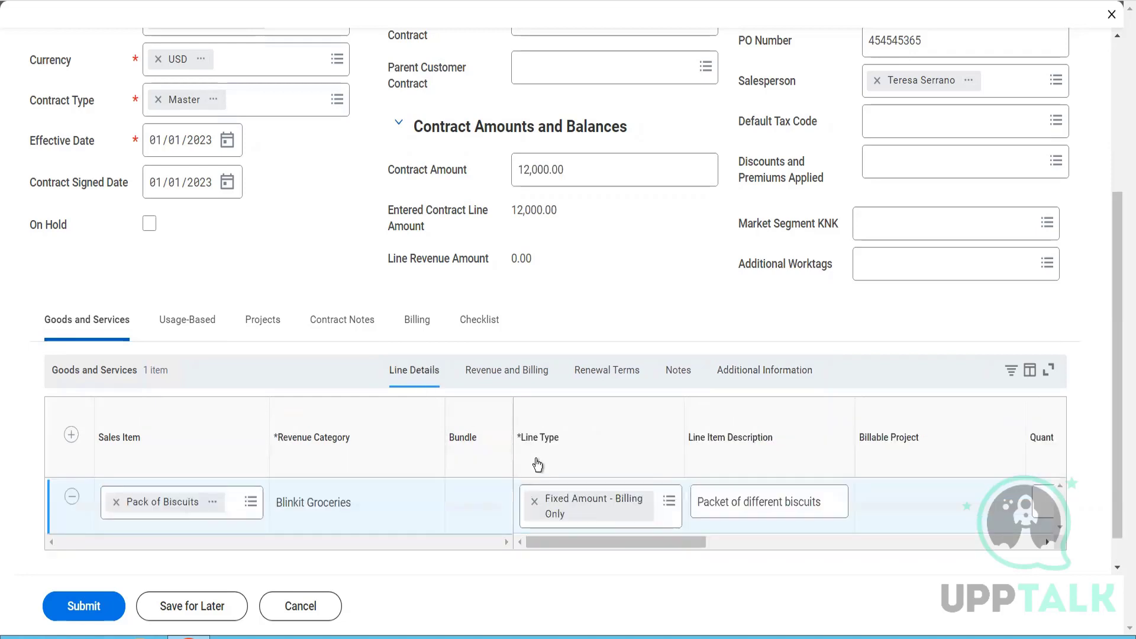
pyautogui.click(669, 504)
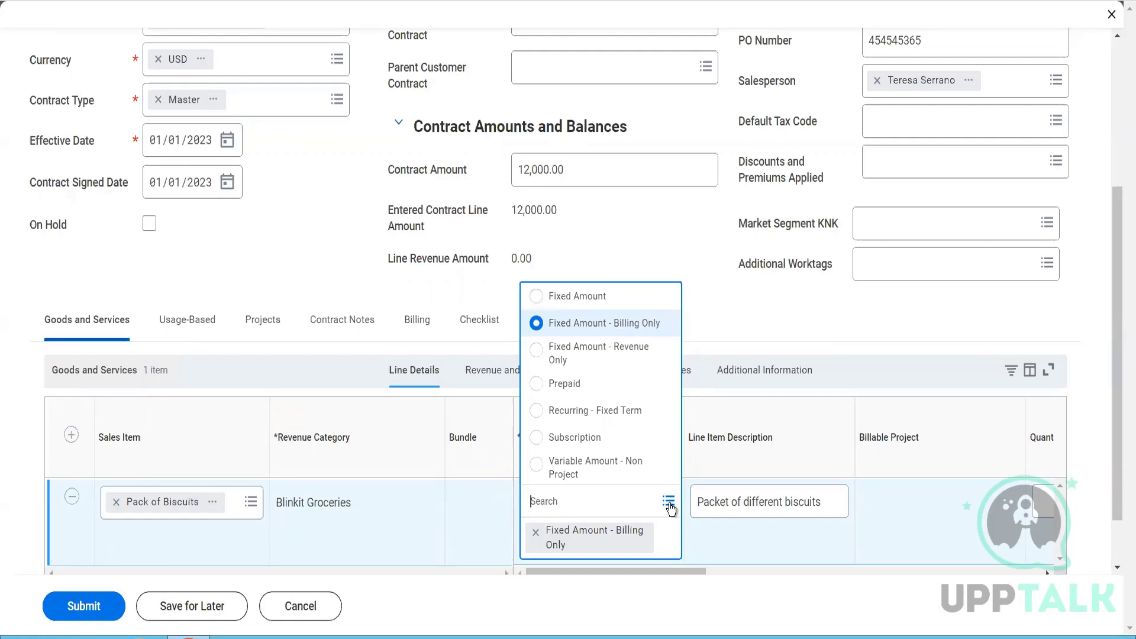
pyautogui.click(732, 547)
pyautogui.moveTo(694, 568); pyautogui.dragTo(731, 573)
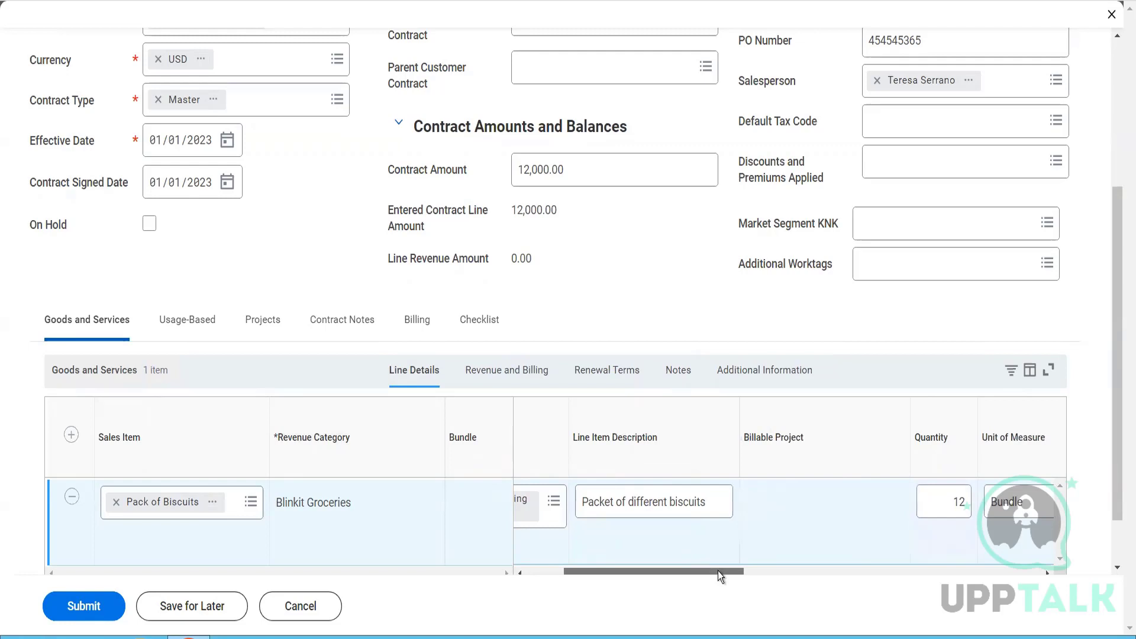
pyautogui.moveTo(719, 571); pyautogui.dragTo(676, 563)
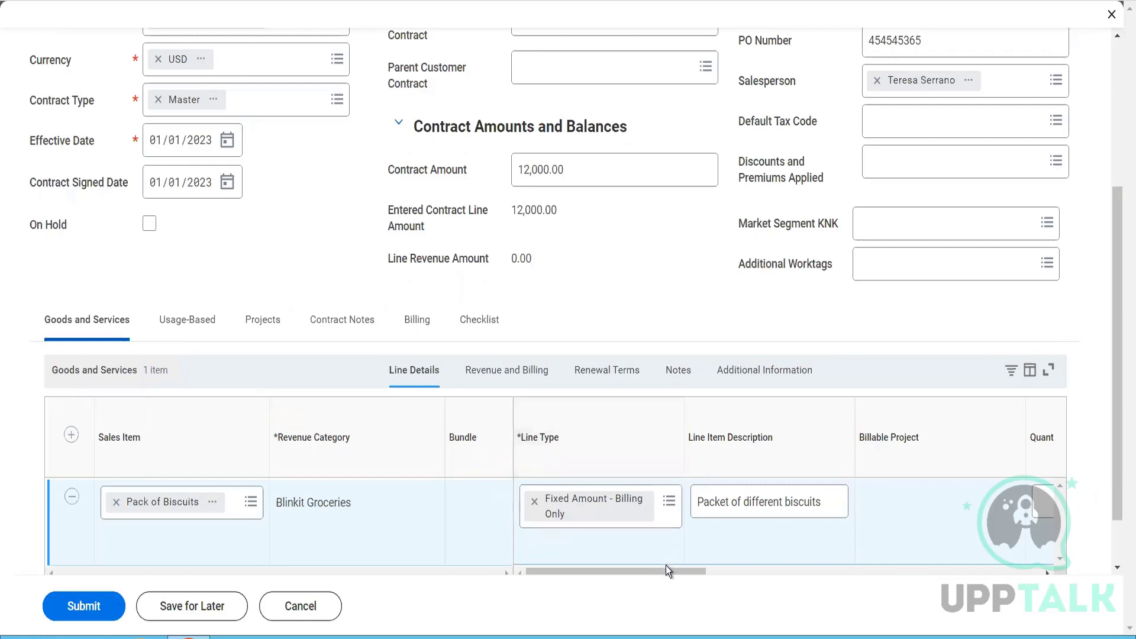
pyautogui.moveTo(666, 572); pyautogui.dragTo(669, 572)
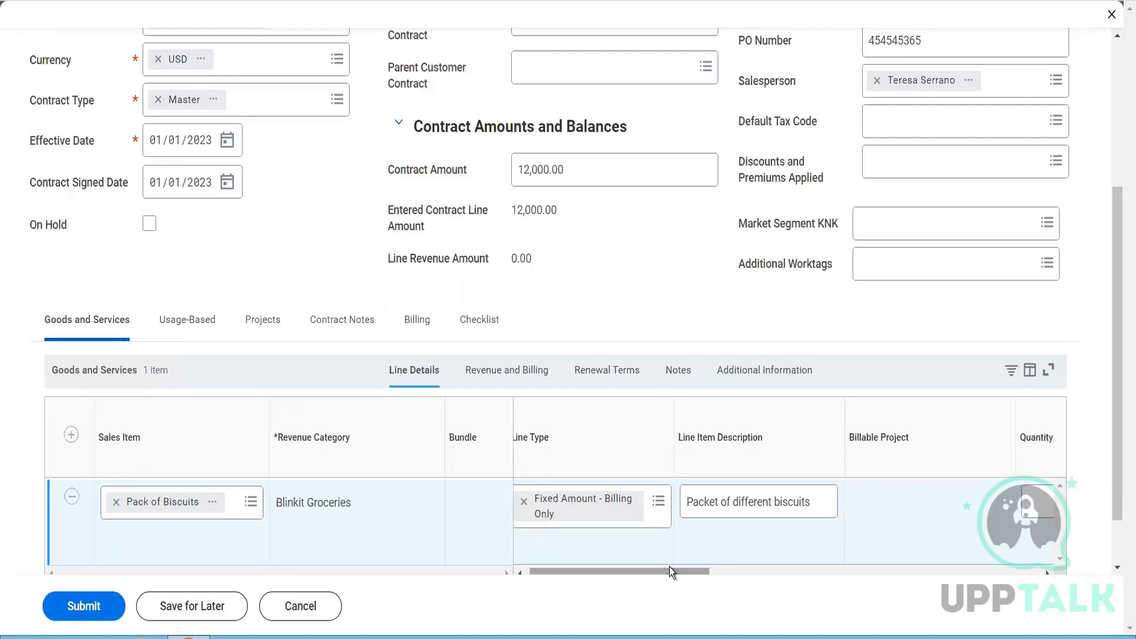
pyautogui.moveTo(670, 568); pyautogui.dragTo(910, 581)
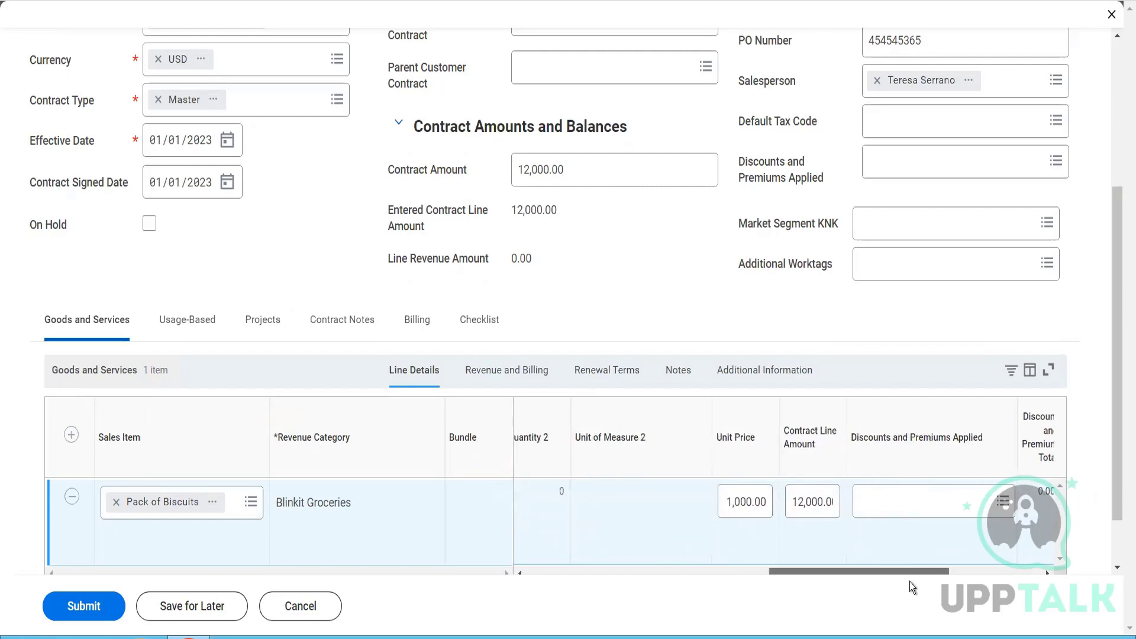
pyautogui.moveTo(910, 581); pyautogui.dragTo(1009, 586)
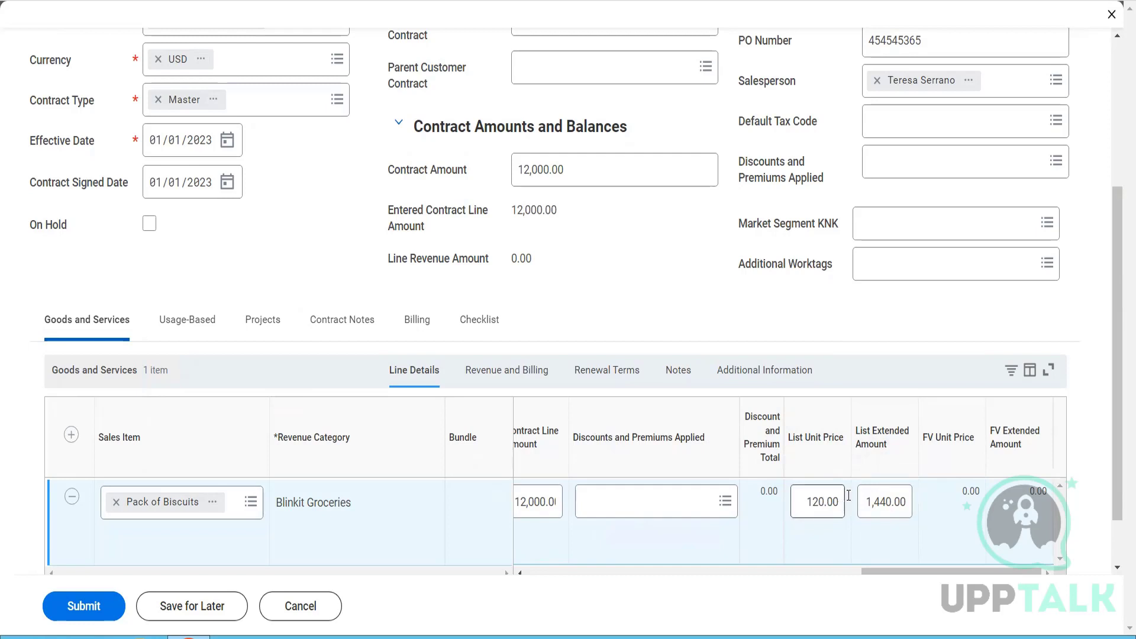
pyautogui.click(882, 505)
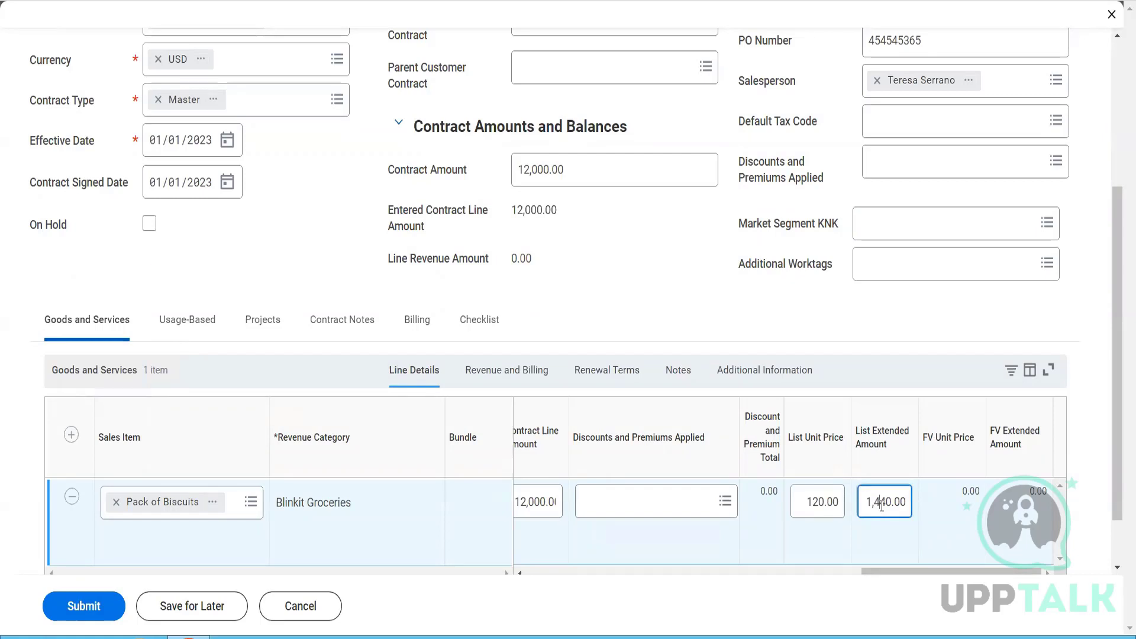
# - Review the revenue treatment, the From and To dates and the billing dates of the Pack of Biscuits line
pyautogui.click(534, 372)
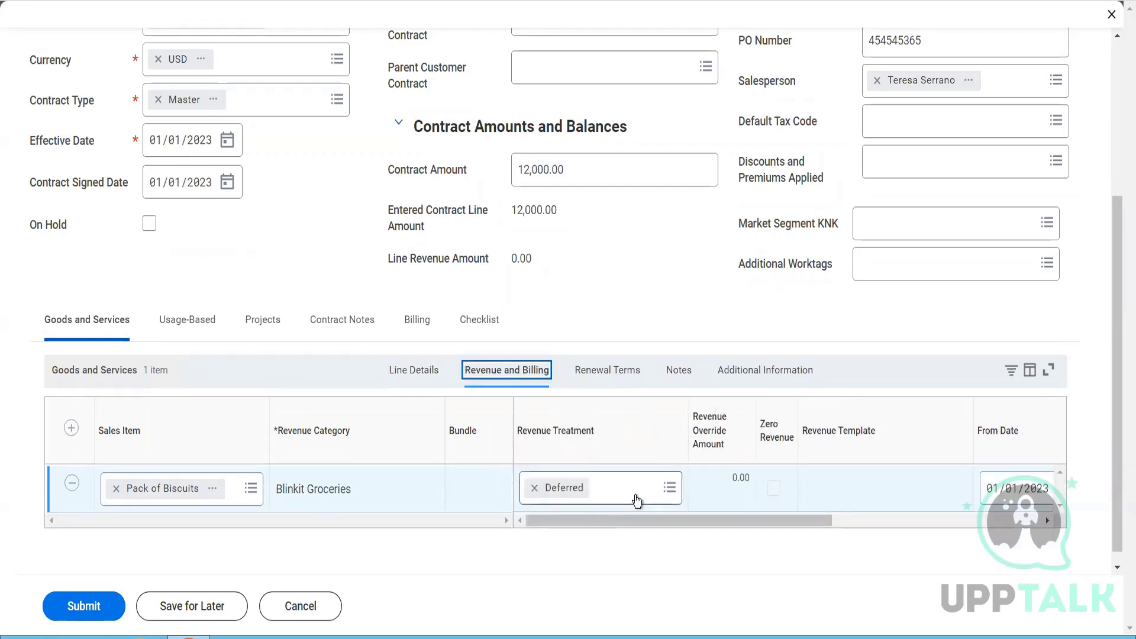
pyautogui.click(637, 497)
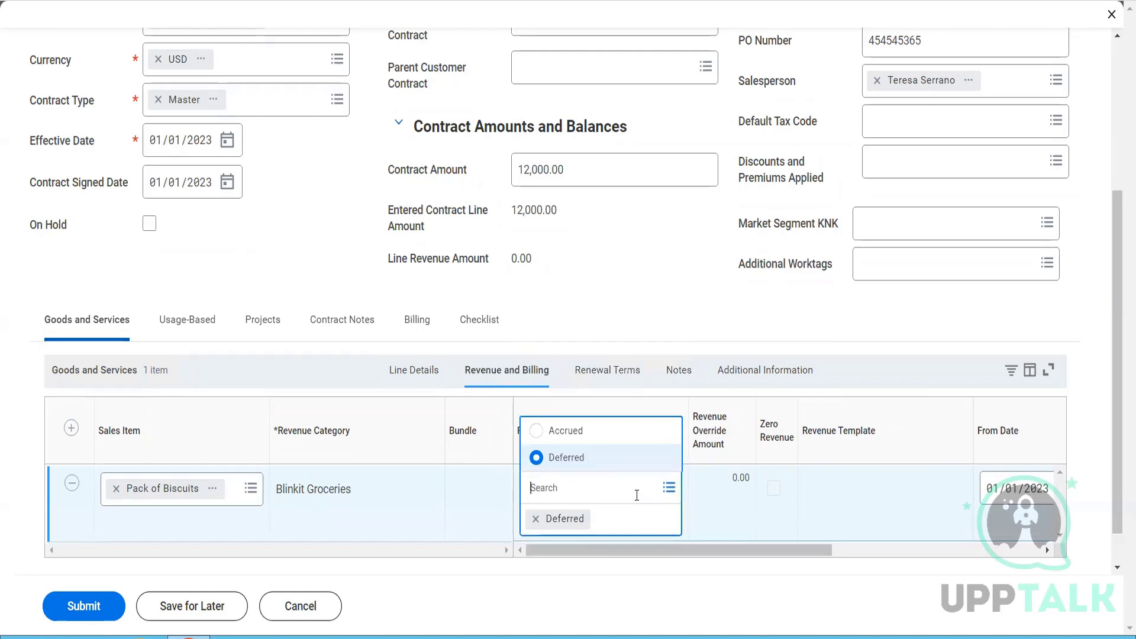
pyautogui.click(768, 552)
pyautogui.moveTo(769, 552); pyautogui.dragTo(1003, 547)
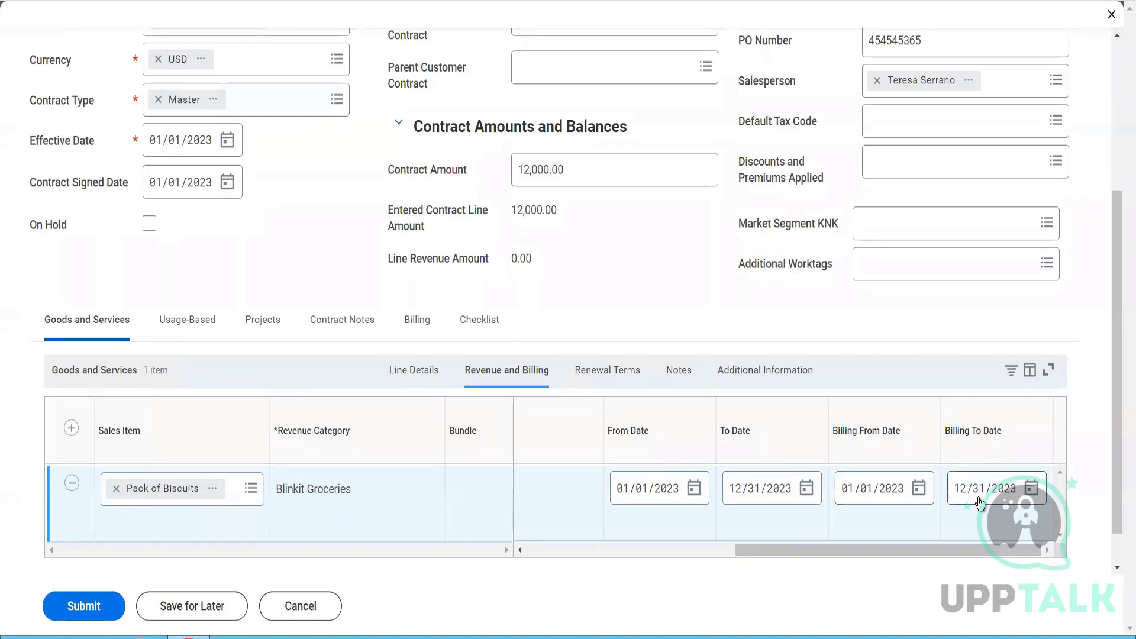
# - Set the To Date in the renewal terms of the Pack of Biscuits line to 12/31/2024
pyautogui.click(601, 371)
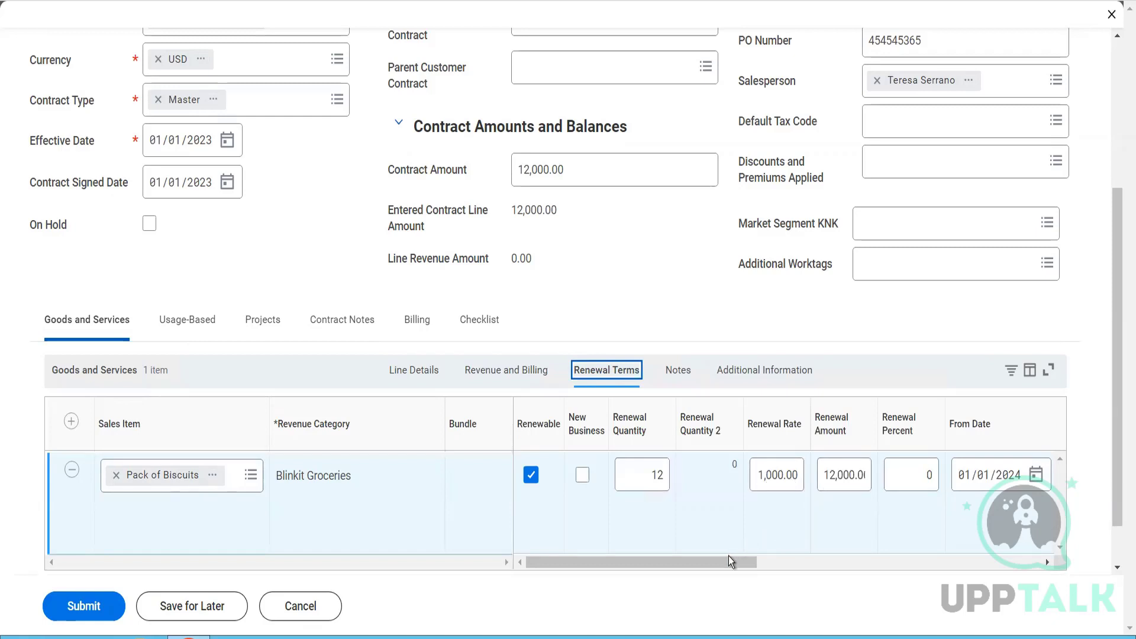
pyautogui.moveTo(726, 563); pyautogui.dragTo(860, 566)
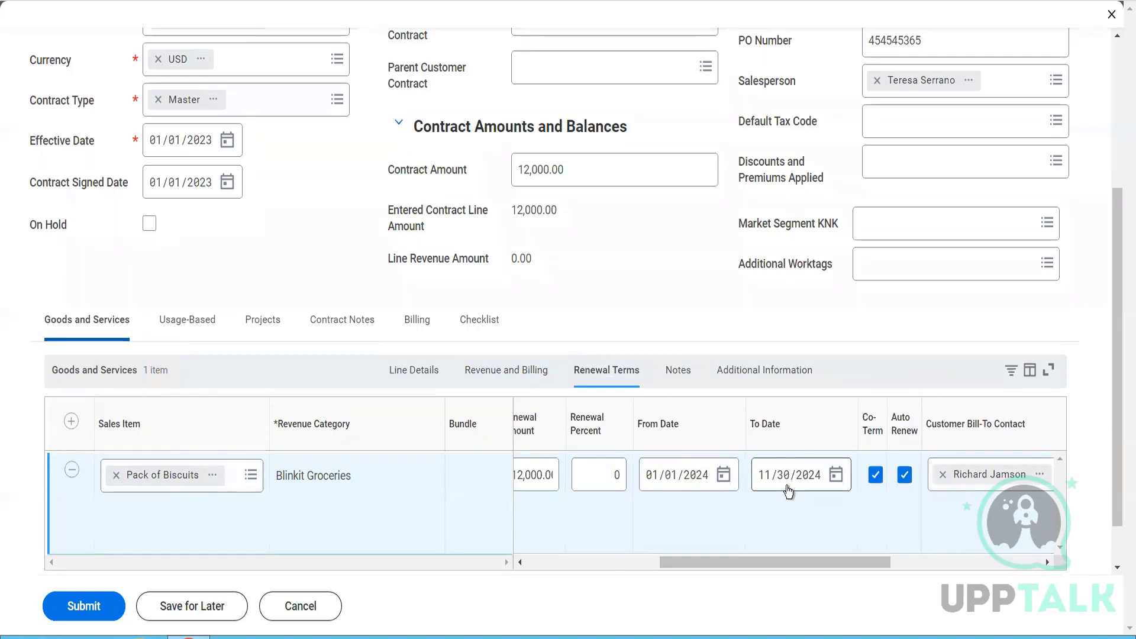
pyautogui.click(763, 481)
pyautogui.write('12/31')
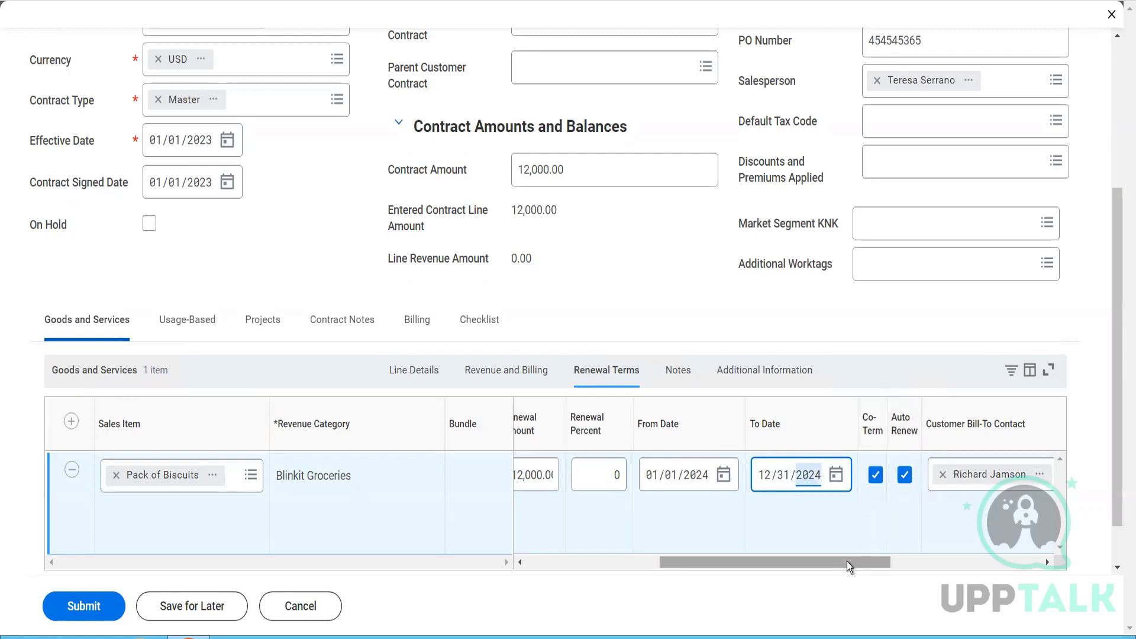
pyautogui.moveTo(846, 562); pyautogui.dragTo(926, 567)
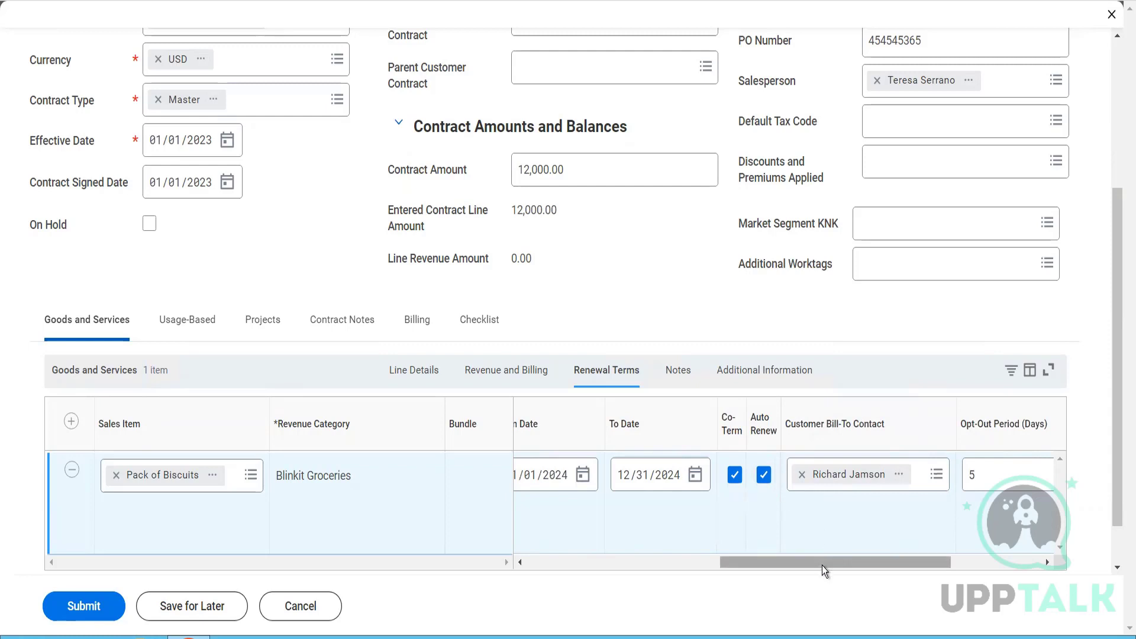
# - Review the Pack of Biscuits line's remaining renewal terms, its memo and notes, and its additional information through tax applicability and ship-to customer
pyautogui.moveTo(822, 566); pyautogui.dragTo(893, 575)
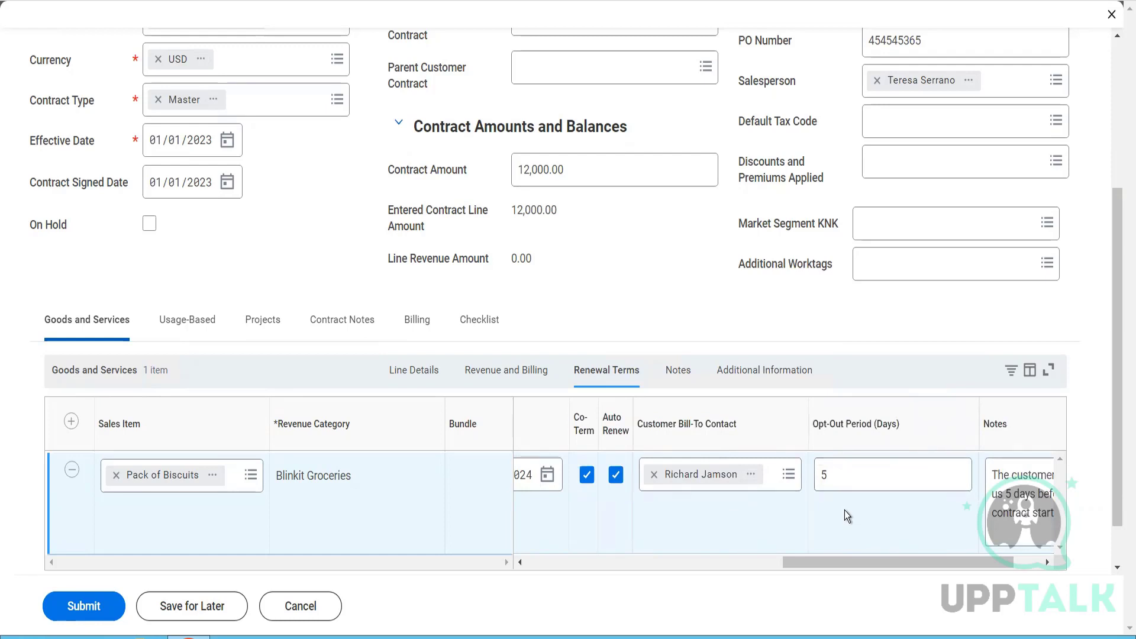
pyautogui.moveTo(897, 563); pyautogui.dragTo(963, 573)
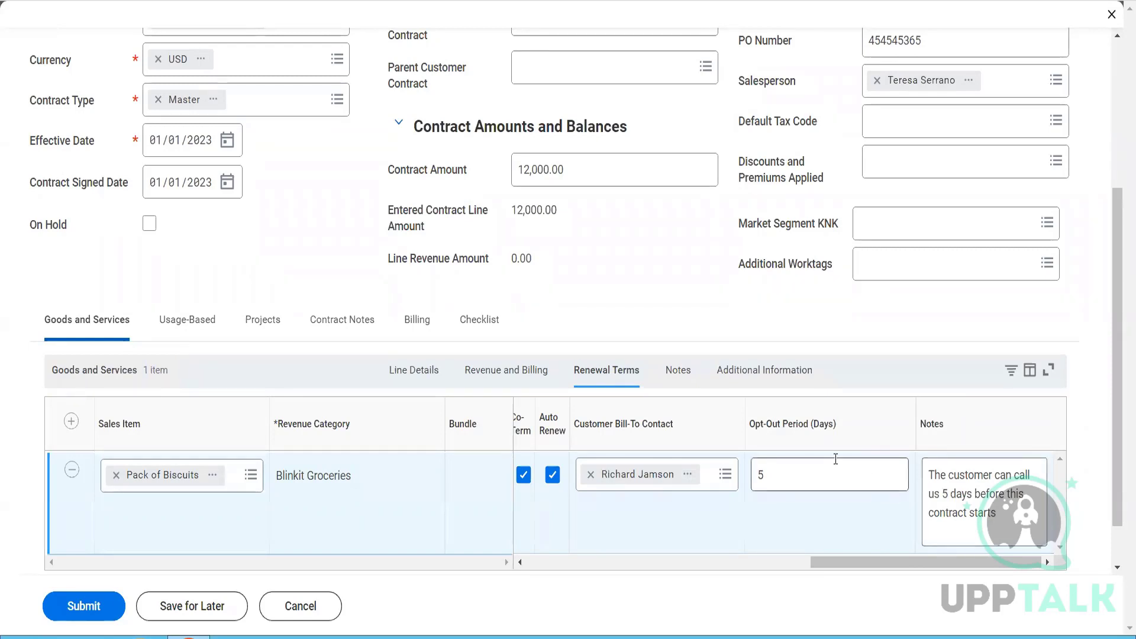
pyautogui.click(679, 370)
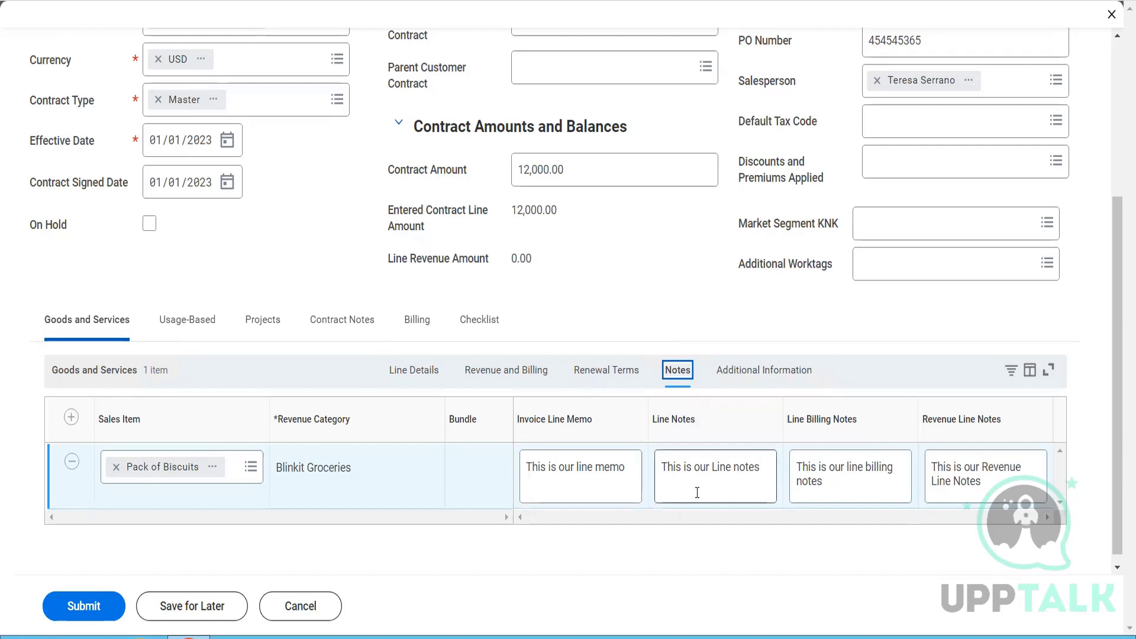
pyautogui.click(740, 380)
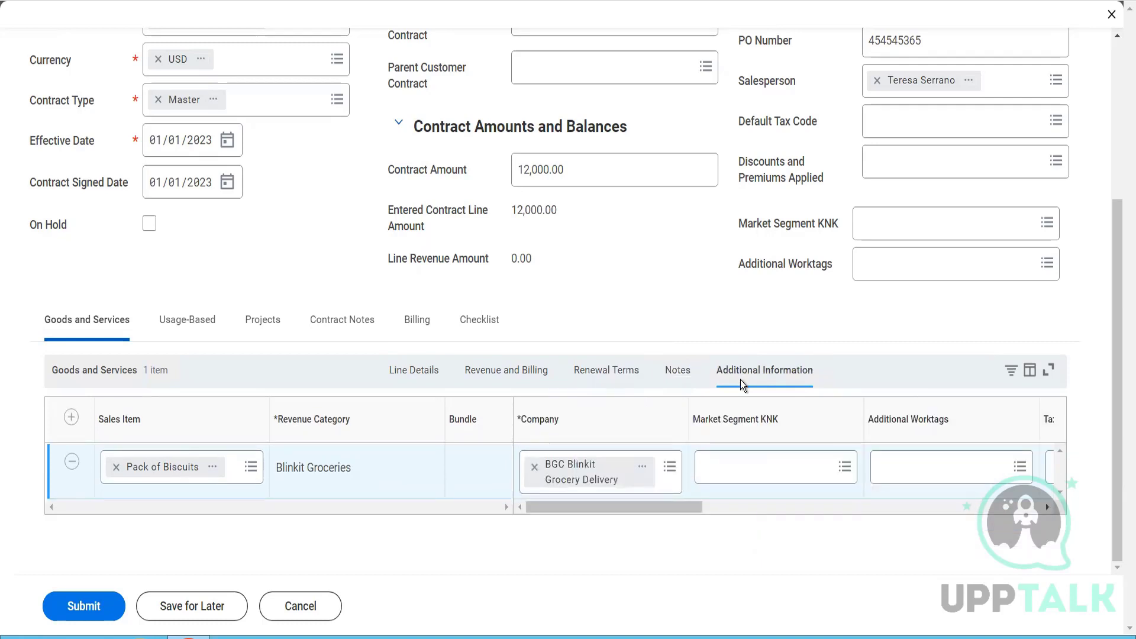
pyautogui.moveTo(641, 510); pyautogui.dragTo(854, 513)
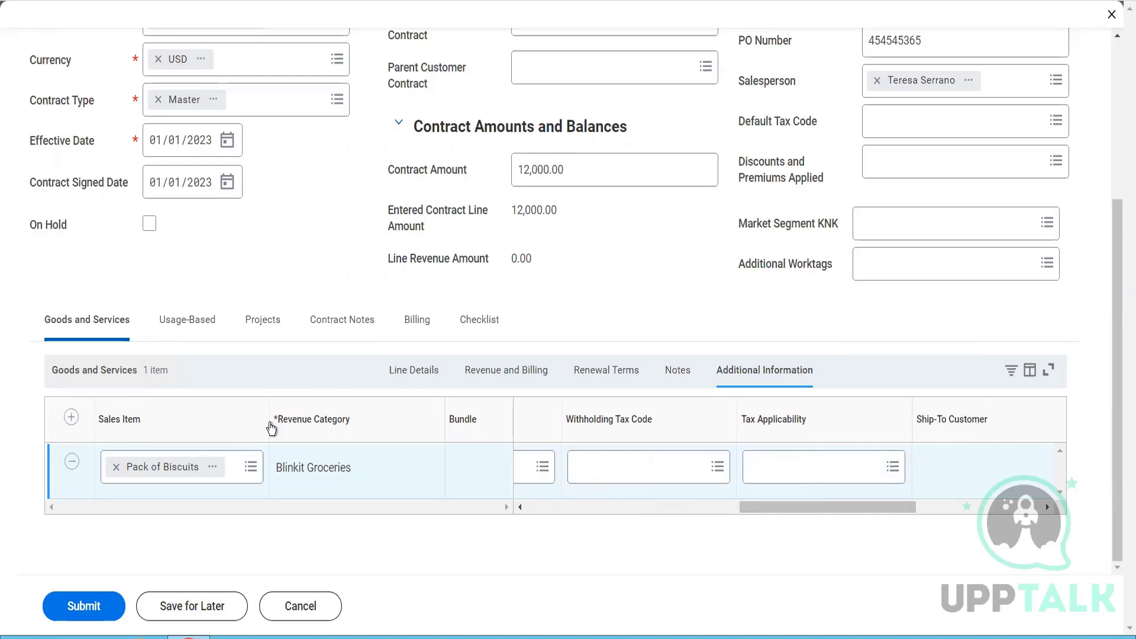
# - Submit the customer contract and read the details of the reported error
pyautogui.click(97, 598)
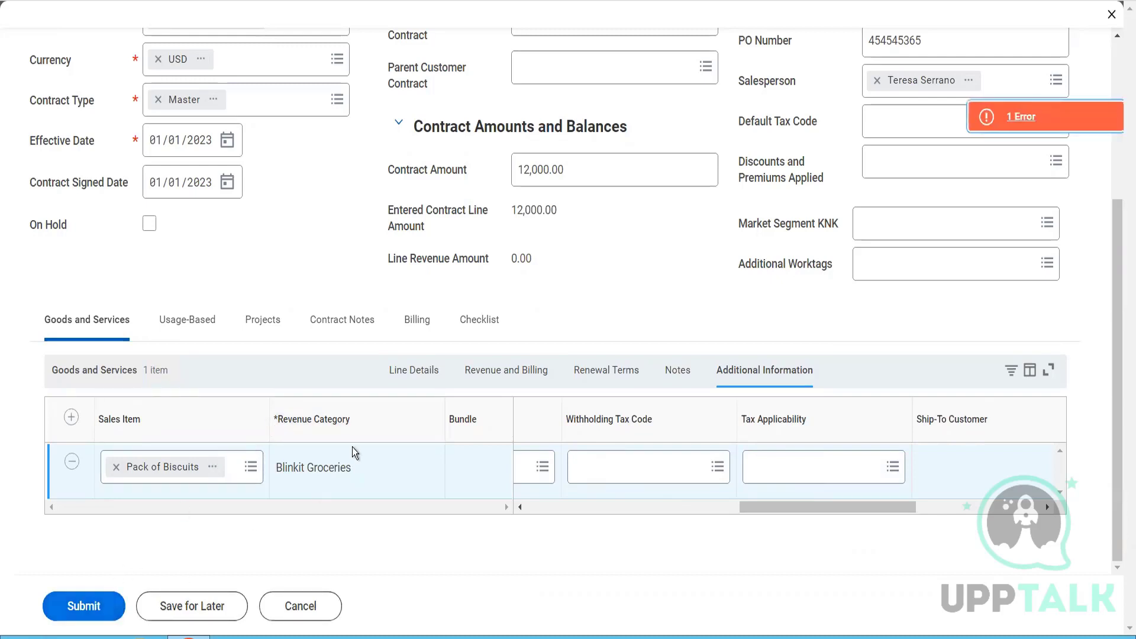
pyautogui.click(1017, 127)
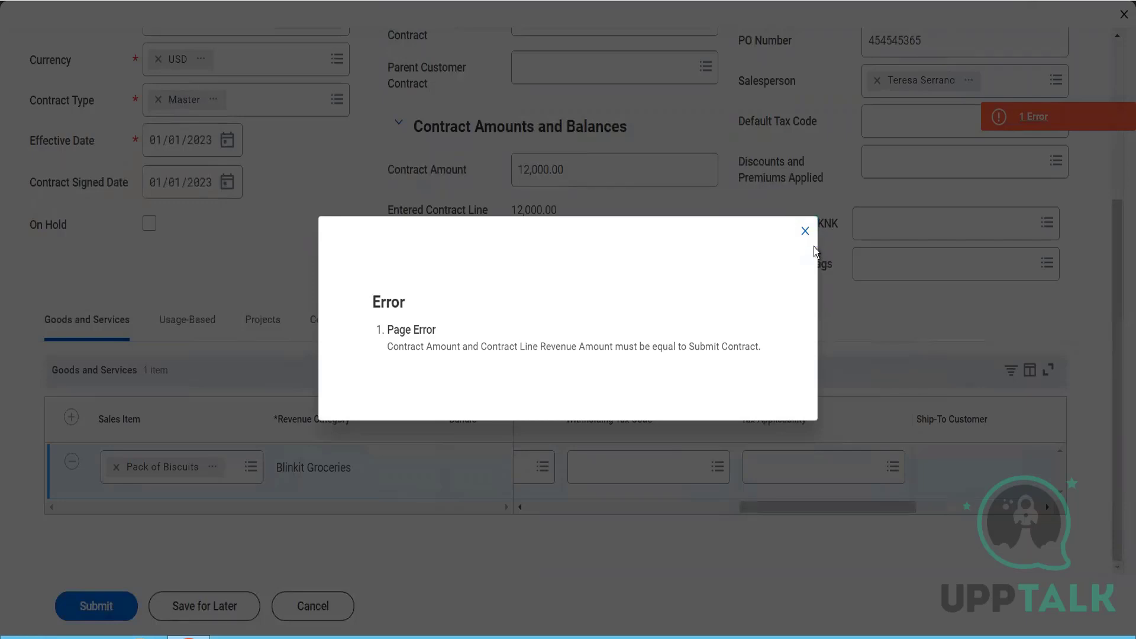
pyautogui.click(804, 232)
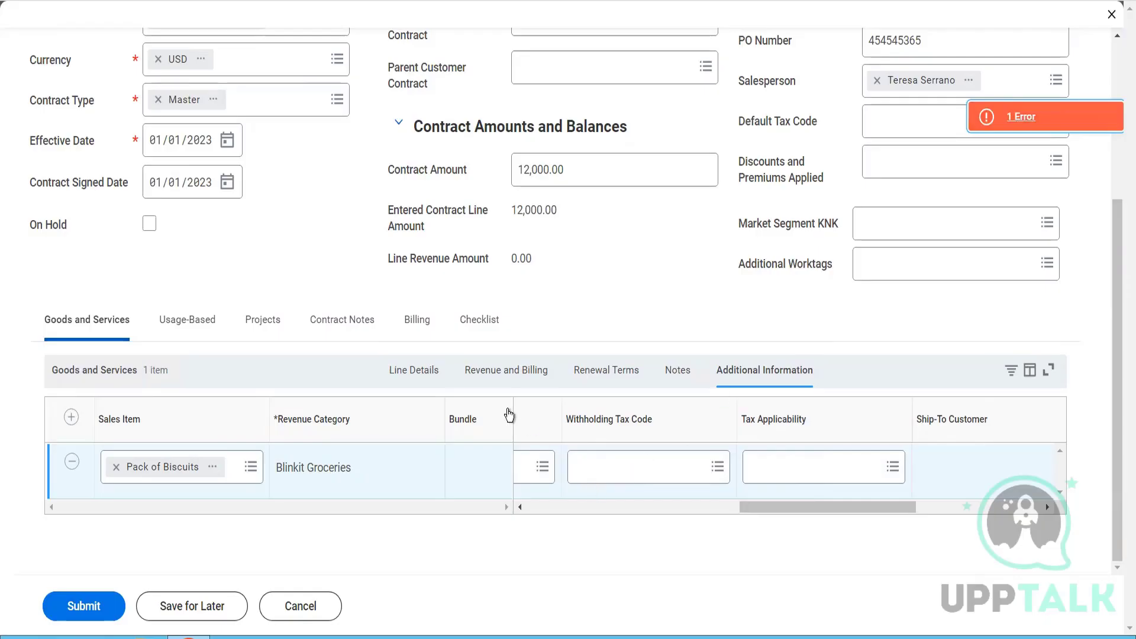
# - Check the revenue treatment of the Pack of Biscuits line and its line details through to the list prices
pyautogui.click(508, 370)
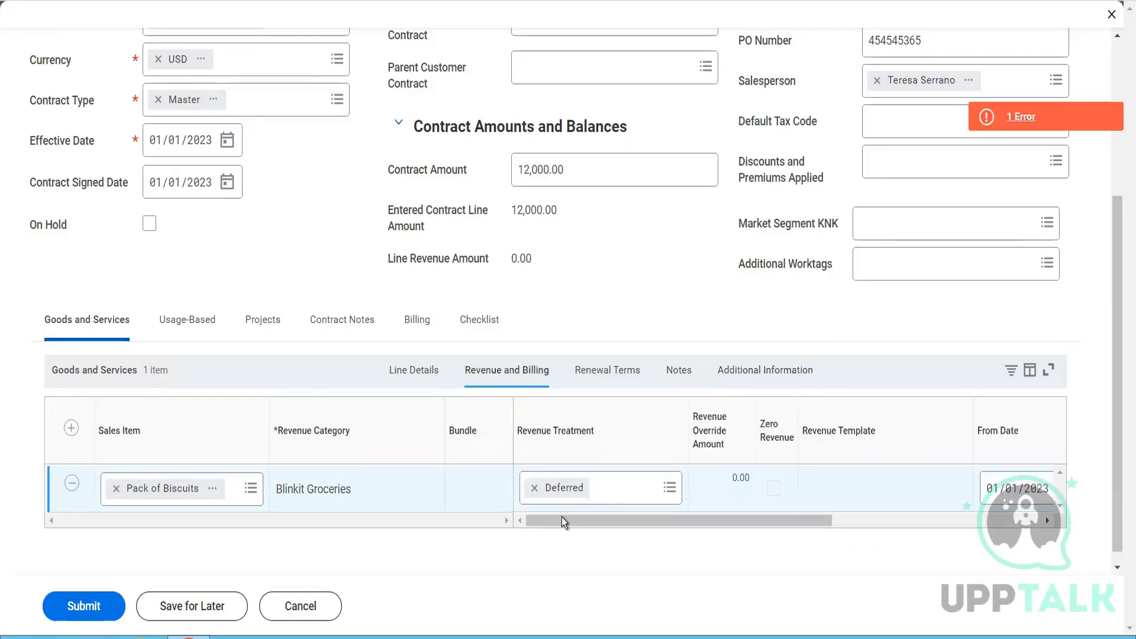
pyautogui.moveTo(562, 521); pyautogui.dragTo(634, 521)
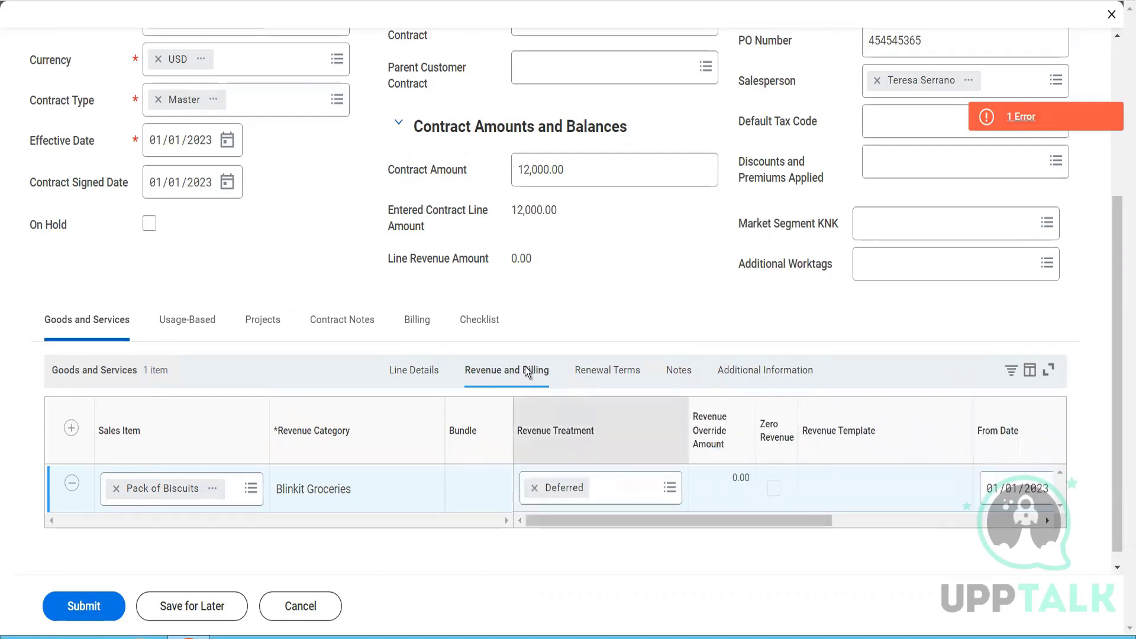
pyautogui.click(408, 375)
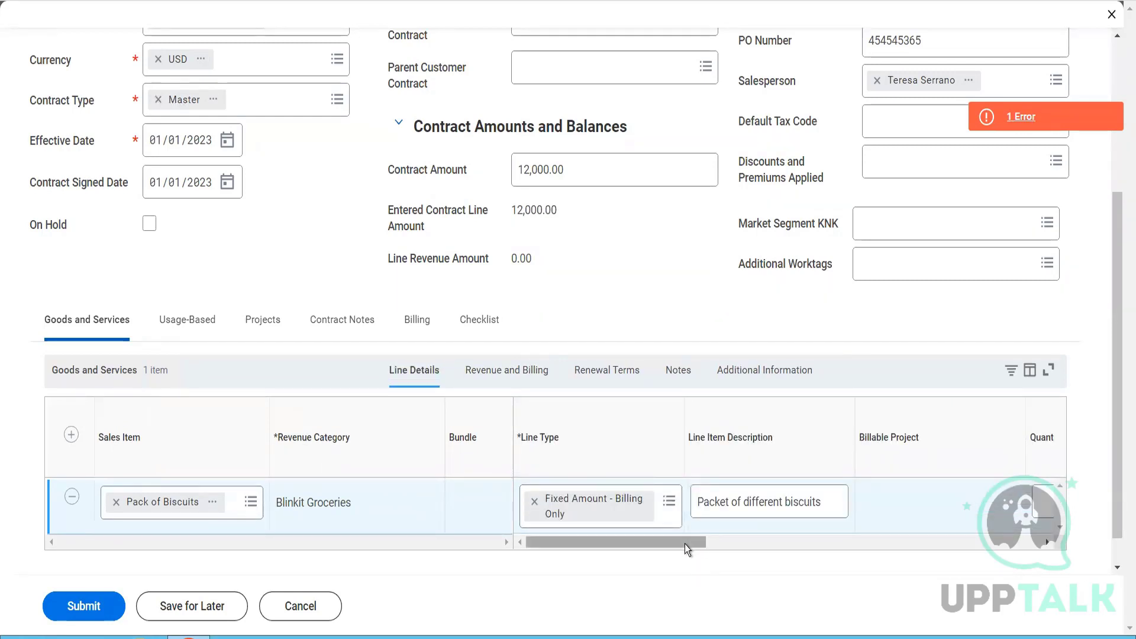
pyautogui.moveTo(685, 543); pyautogui.dragTo(1020, 552)
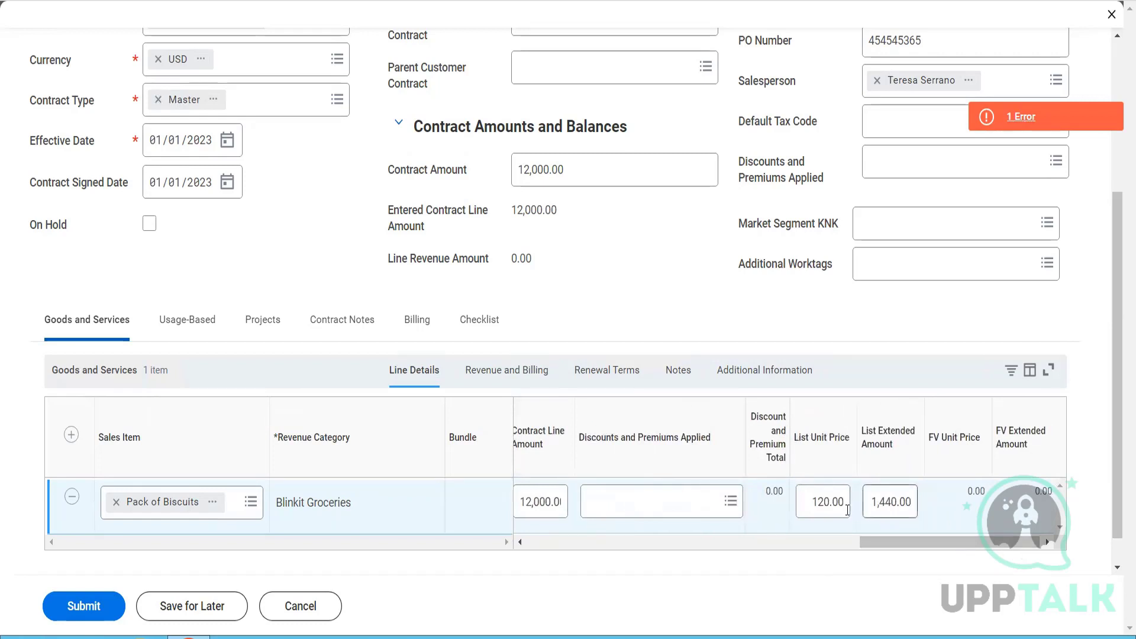
# - Try a list unit price of 12.00 and a list extended amount of 1,000.00 on the Pack of Biscuits line
pyautogui.moveTo(816, 507); pyautogui.dragTo(892, 521)
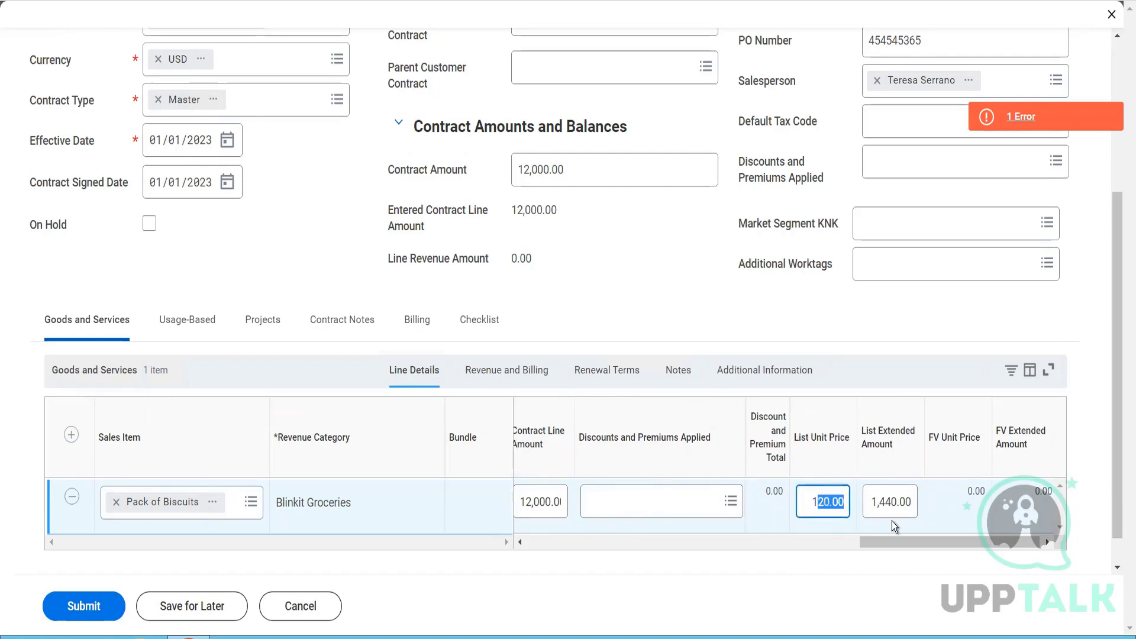
pyautogui.press('BackSpace')
pyautogui.write('2')
pyautogui.press('Tab')
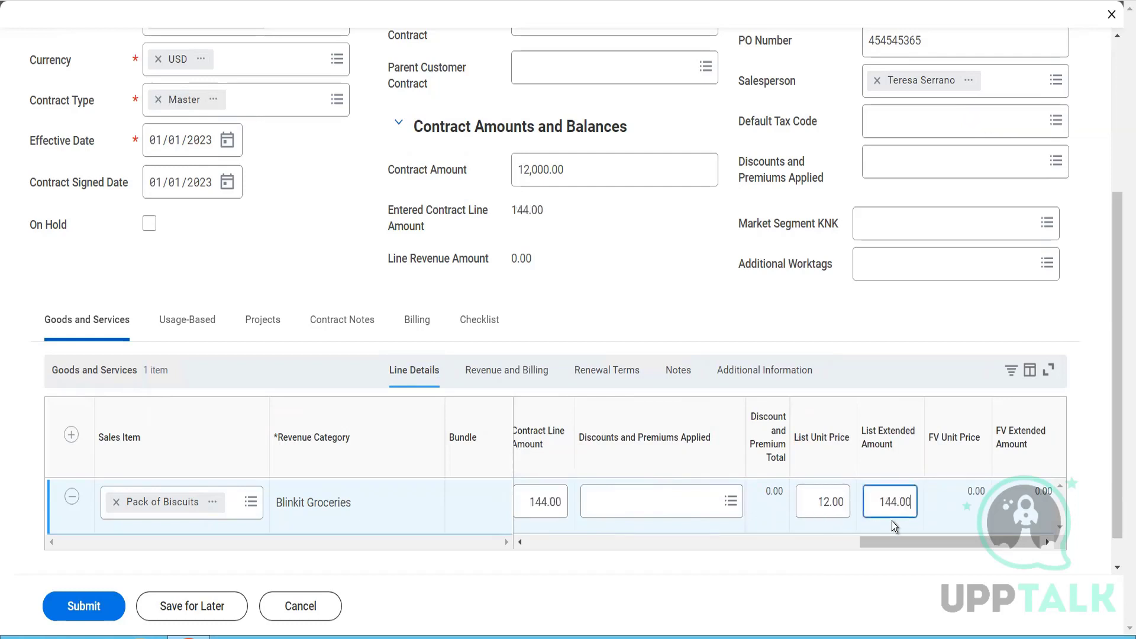
pyautogui.doubleClick(899, 509)
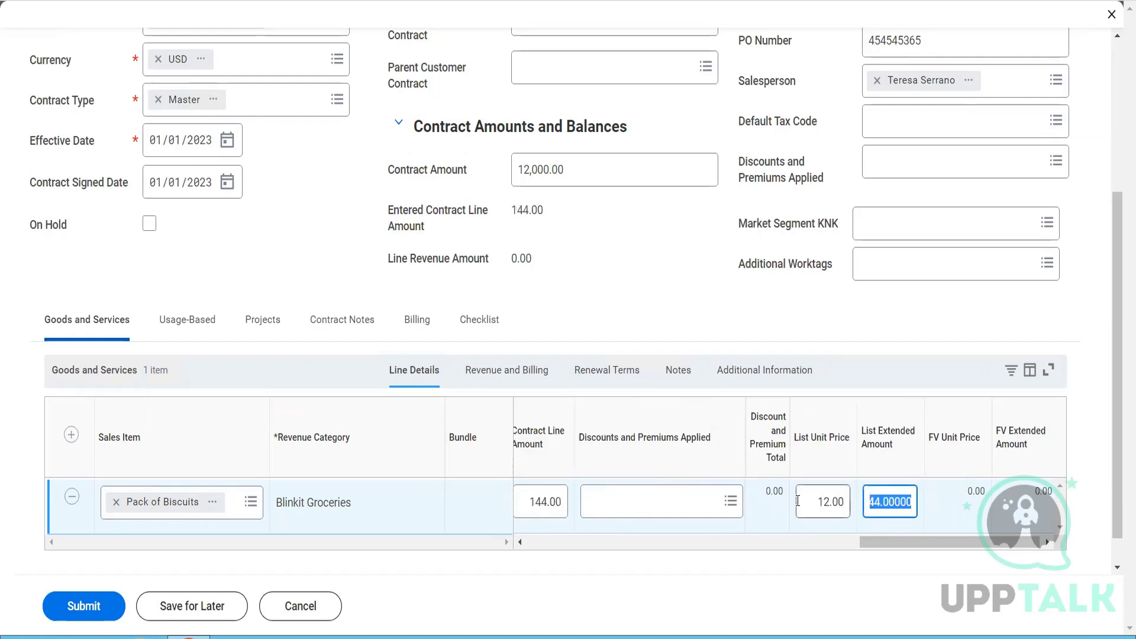
pyautogui.press('BackSpace')
pyautogui.write('1000')
pyautogui.click(797, 501)
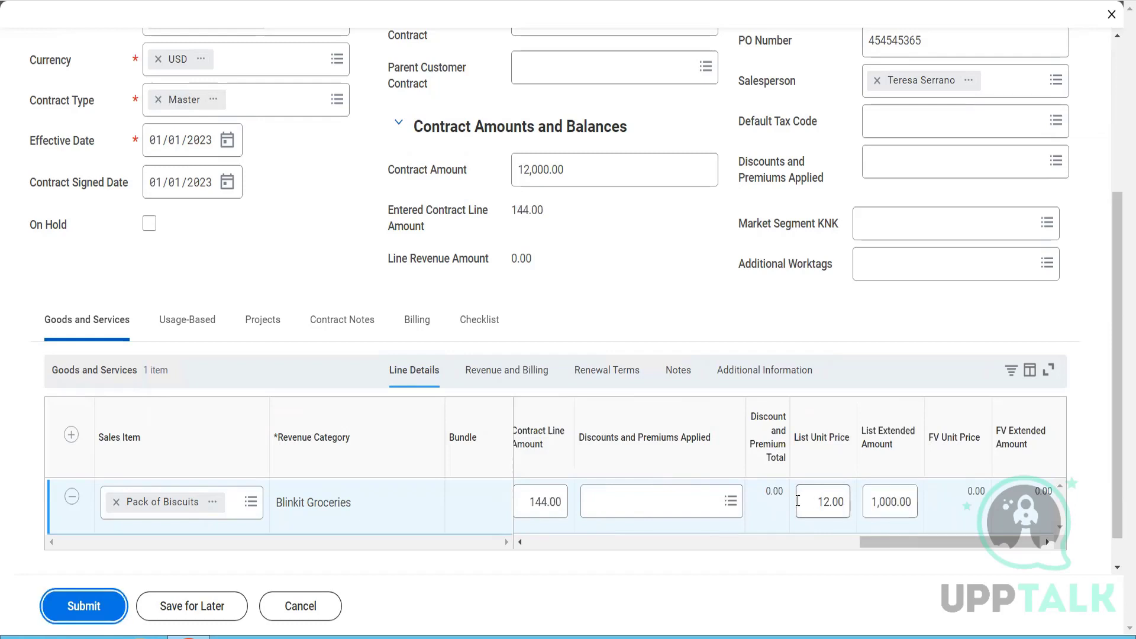
# - Set the Pack of Biscuits line's list extended amount to 12,000.00 and its list unit price to 1,000.00
pyautogui.click(875, 508)
pyautogui.moveTo(873, 507); pyautogui.dragTo(932, 517)
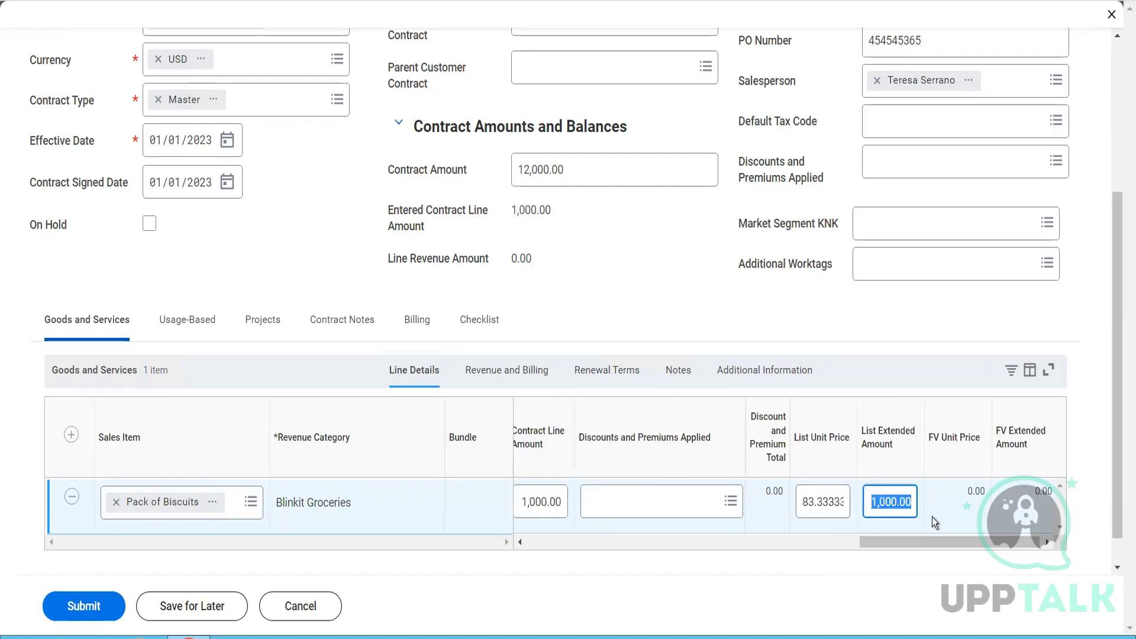
pyautogui.write('12000')
pyautogui.press('Tab')
pyautogui.moveTo(799, 506); pyautogui.dragTo(850, 513)
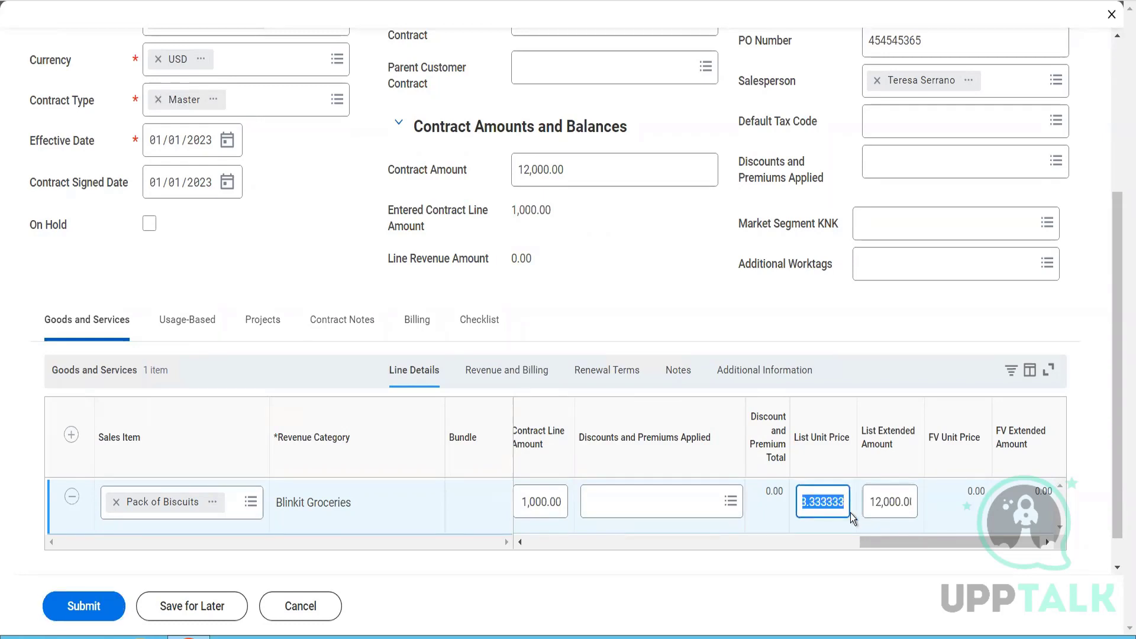
pyautogui.write('1000')
pyautogui.press('Tab')
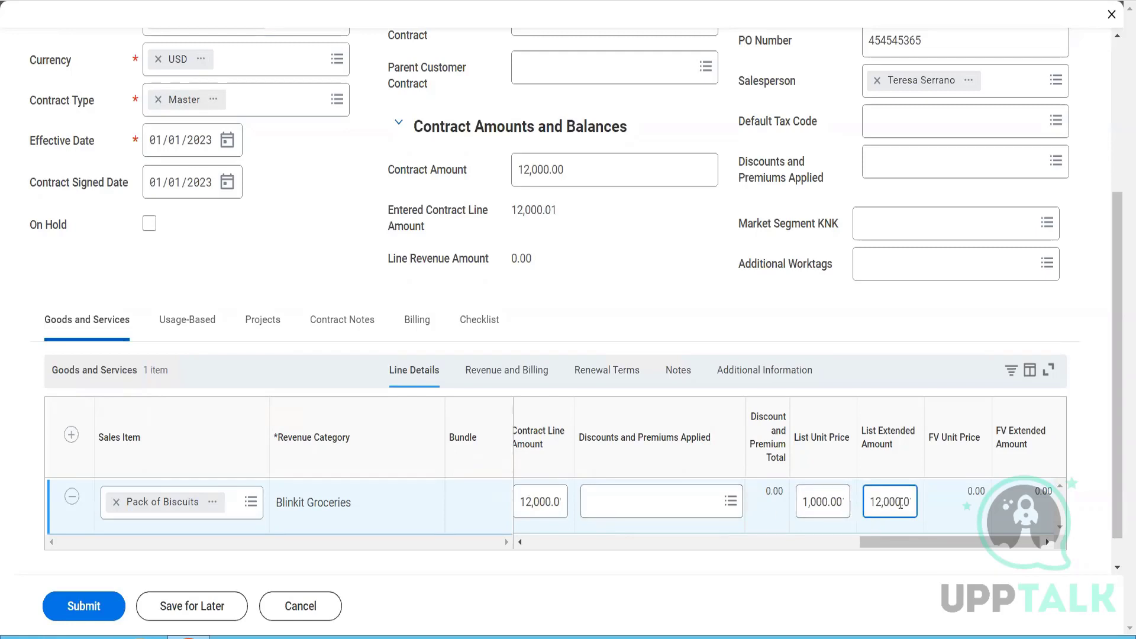
pyautogui.press('BackSpace')
pyautogui.write('1')
pyautogui.press('Tab')
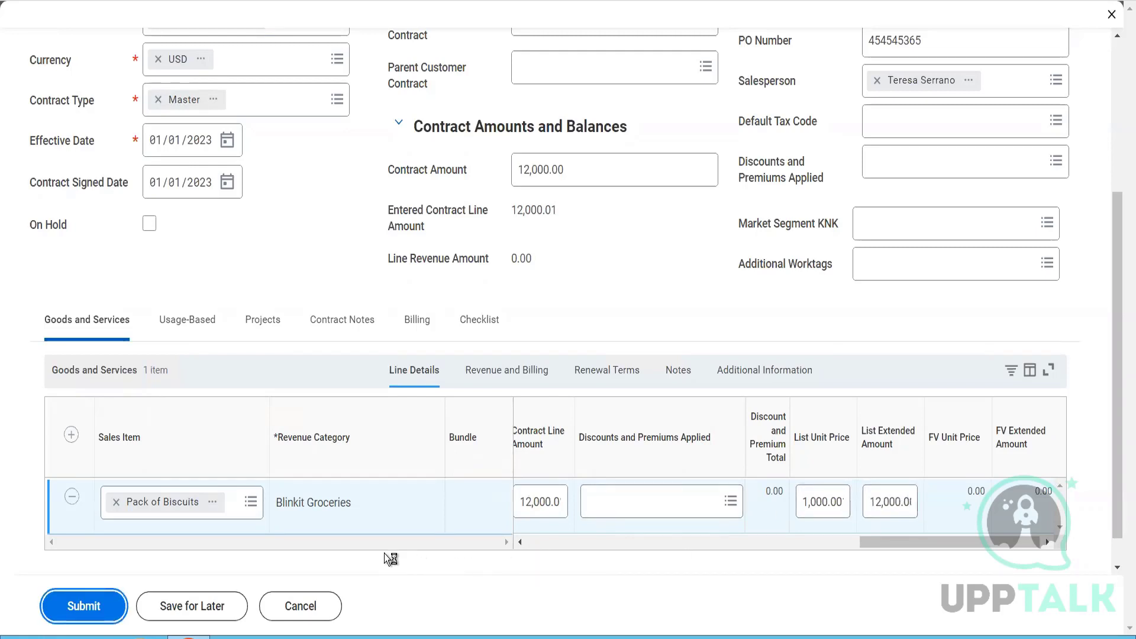
pyautogui.moveTo(891, 502); pyautogui.dragTo(958, 514)
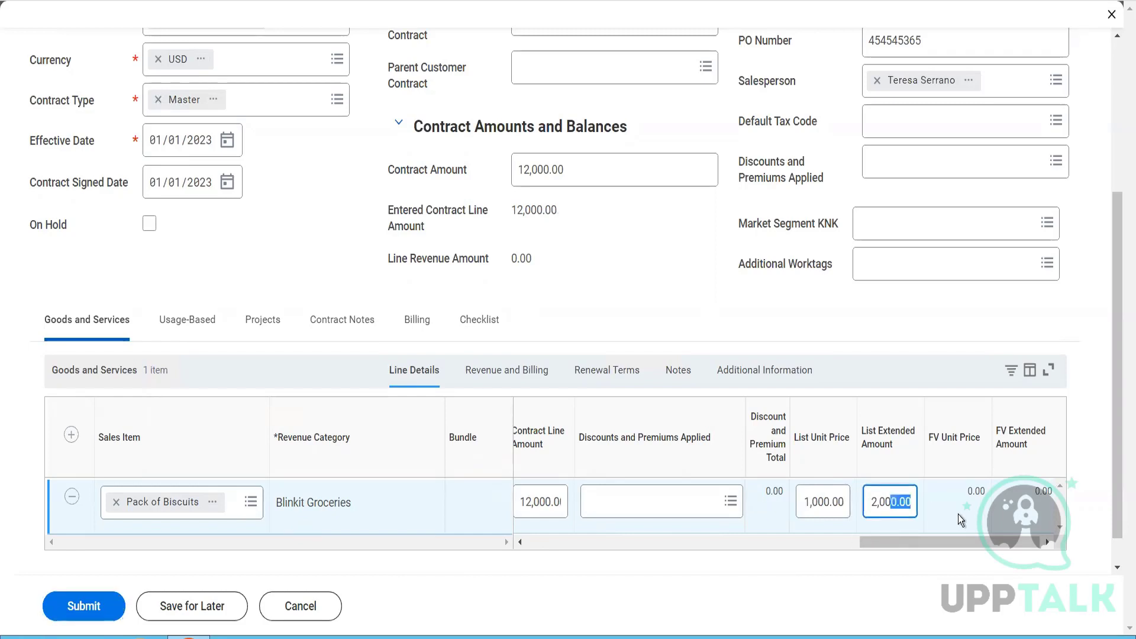
# - Submit the contract again with the corrected list amounts and read the error details
pyautogui.click(98, 604)
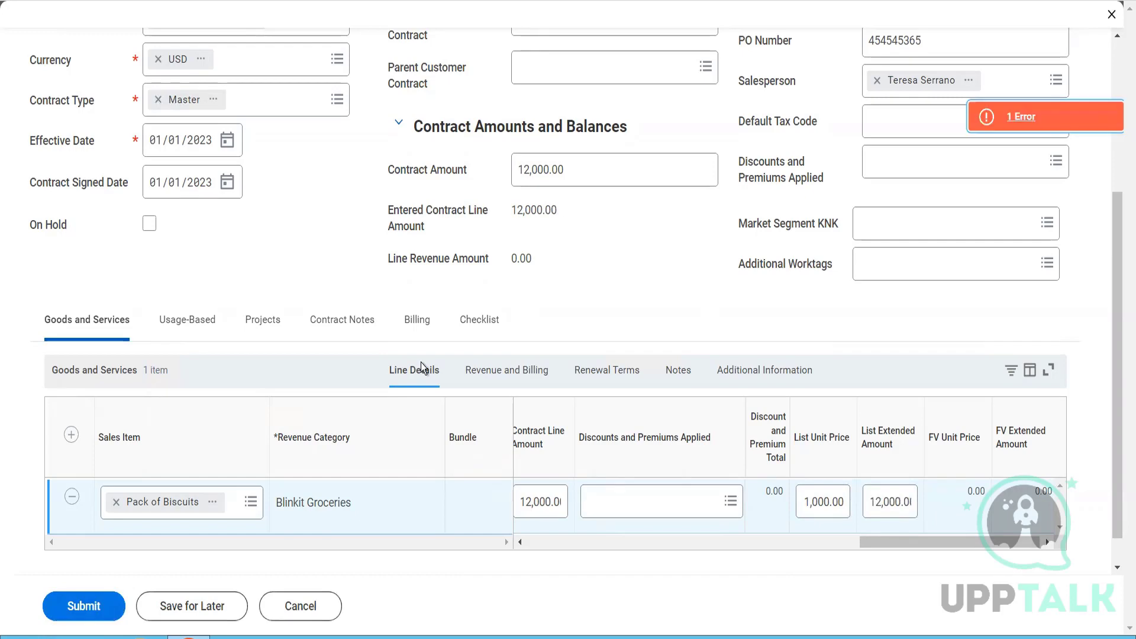
pyautogui.click(1008, 129)
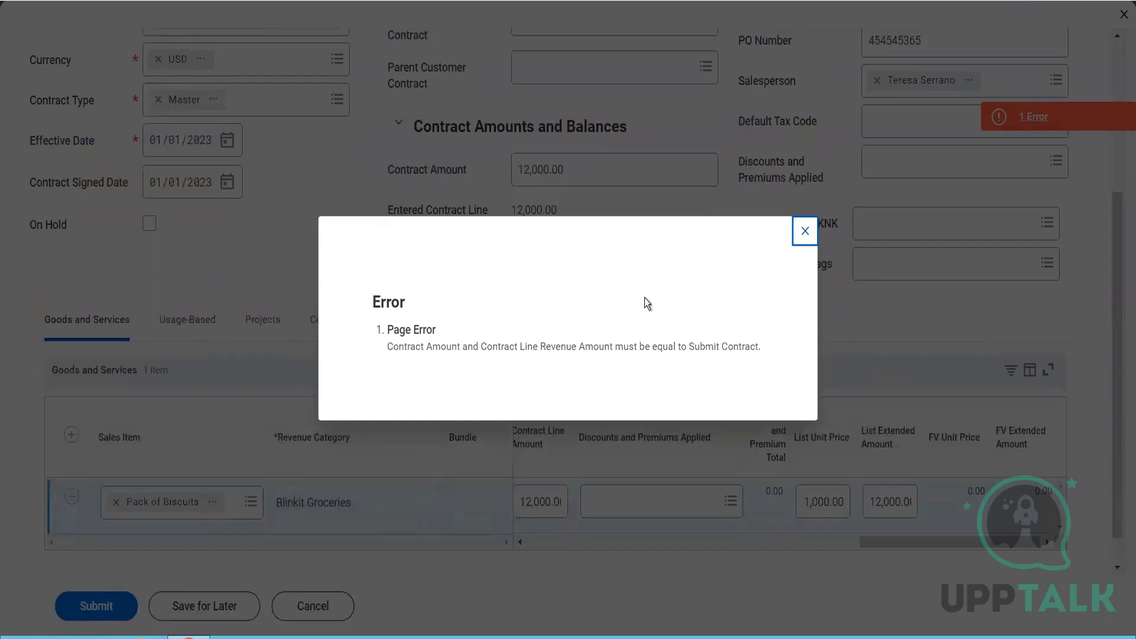
pyautogui.click(805, 232)
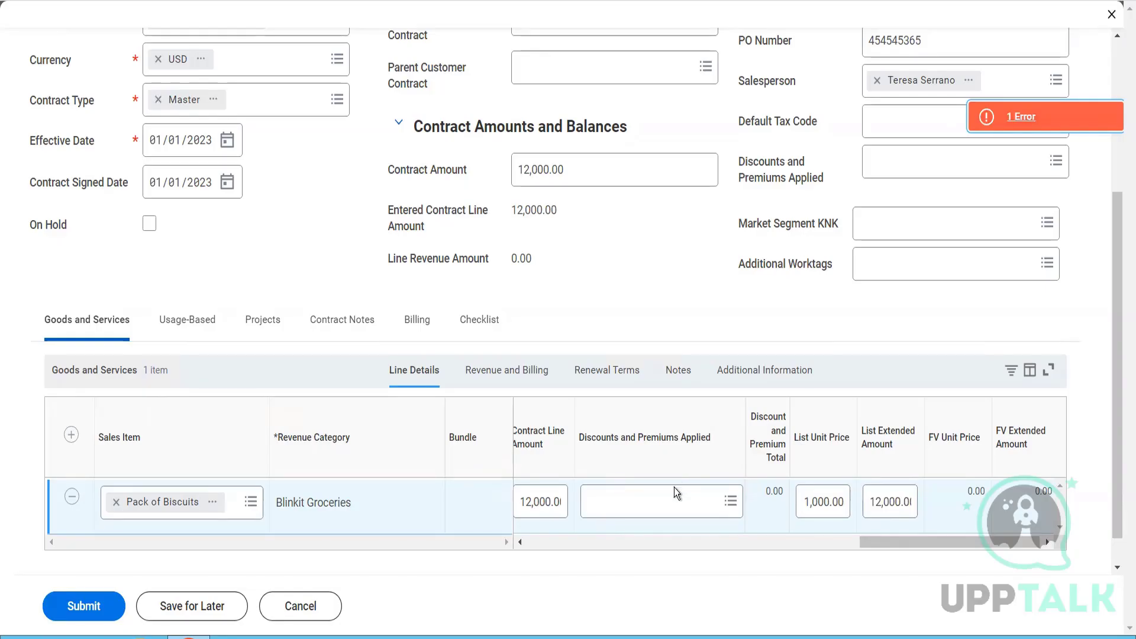
# - Recheck the quantity, unit price, contract line amount and list amounts of the Pack of Biscuits line
pyautogui.click(588, 539)
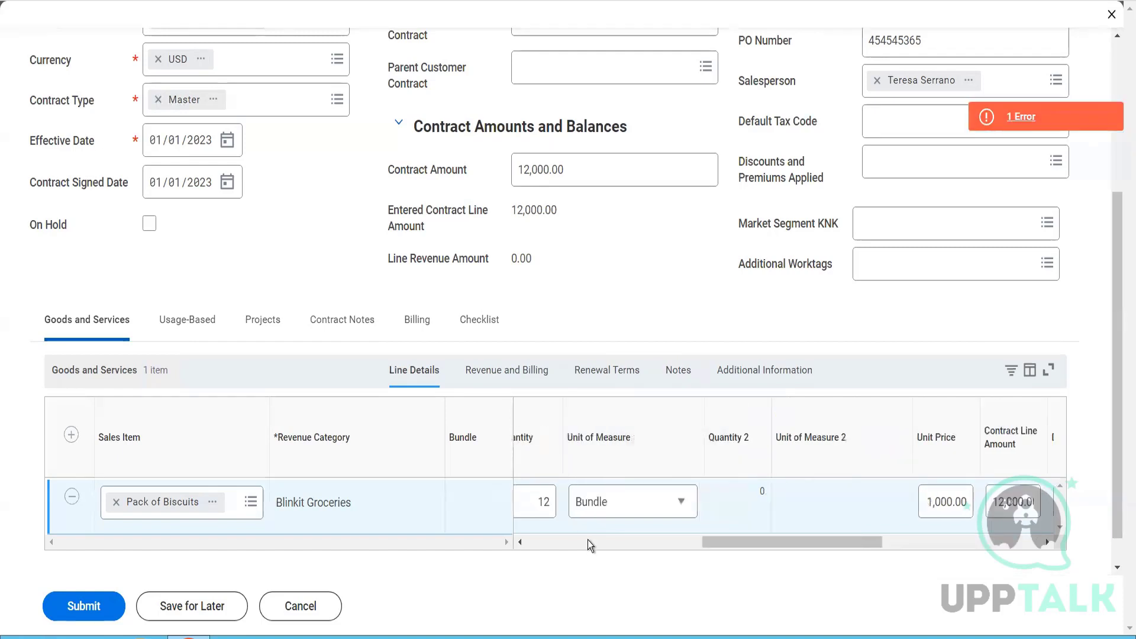
pyautogui.click(588, 539)
pyautogui.moveTo(541, 547); pyautogui.dragTo(906, 546)
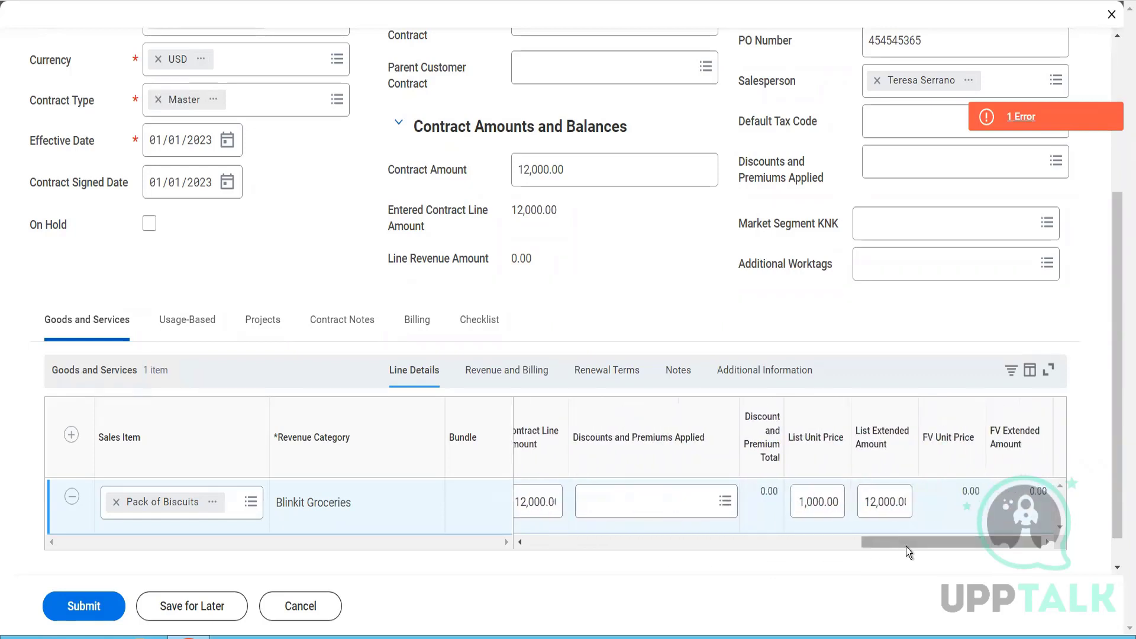
# - Change the revenue treatment of the Pack of Biscuits line to Accrued
pyautogui.click(517, 378)
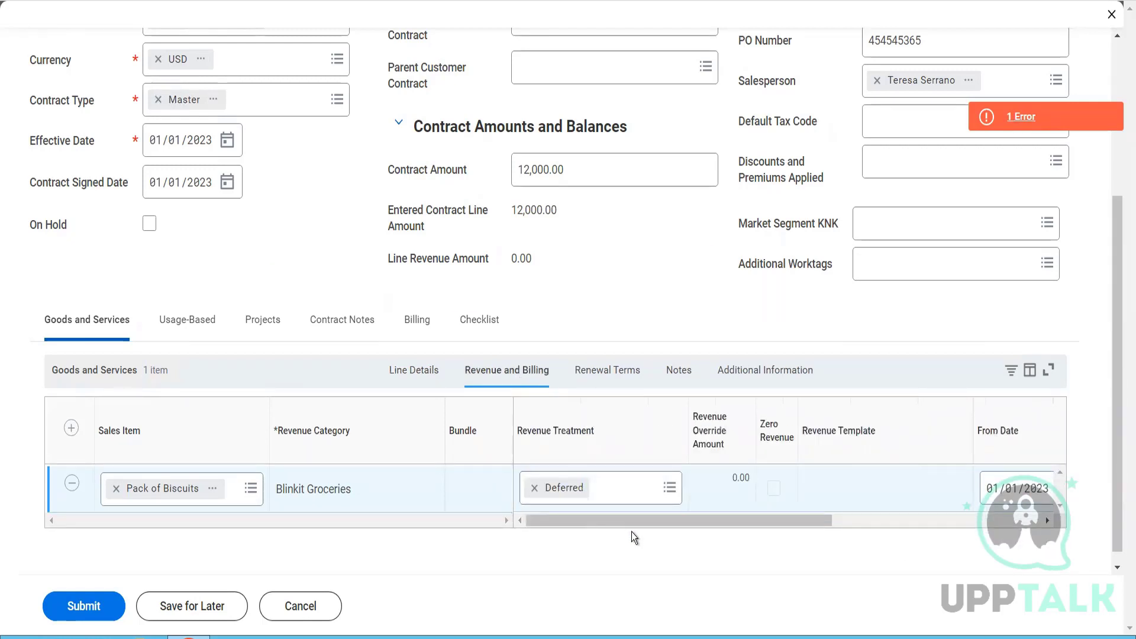
pyautogui.moveTo(655, 524); pyautogui.dragTo(665, 547)
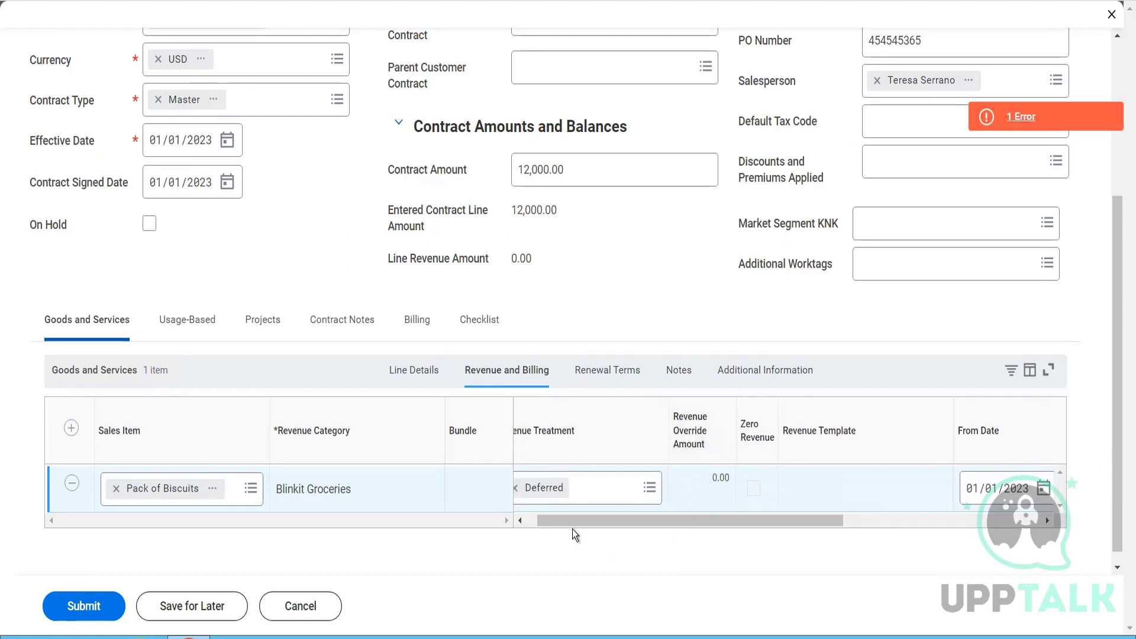
pyautogui.click(531, 528)
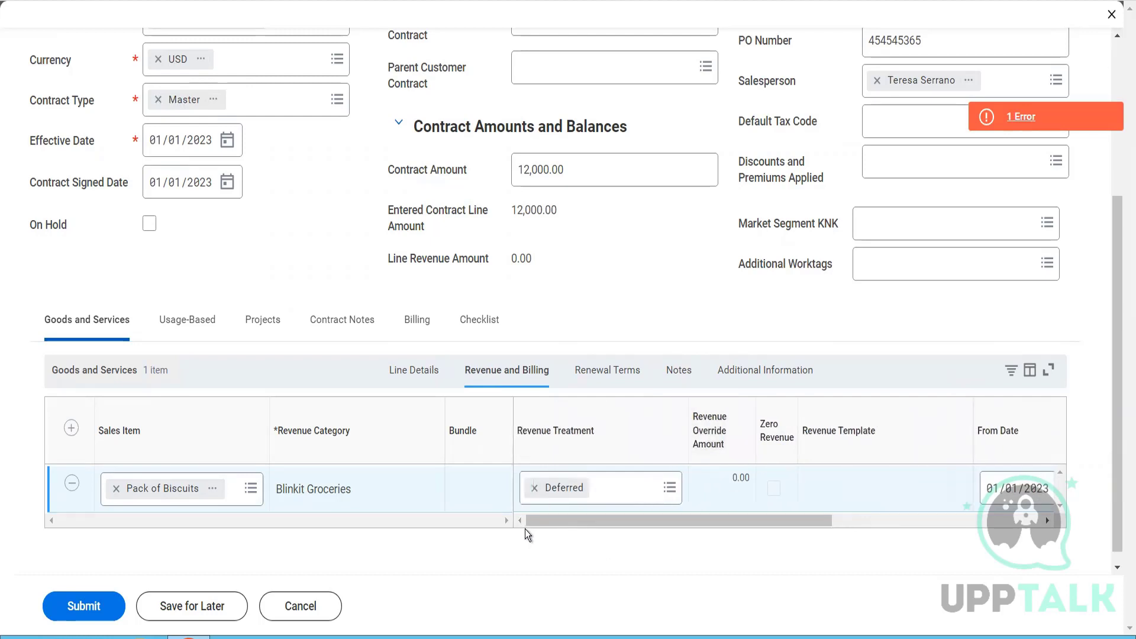
pyautogui.click(617, 493)
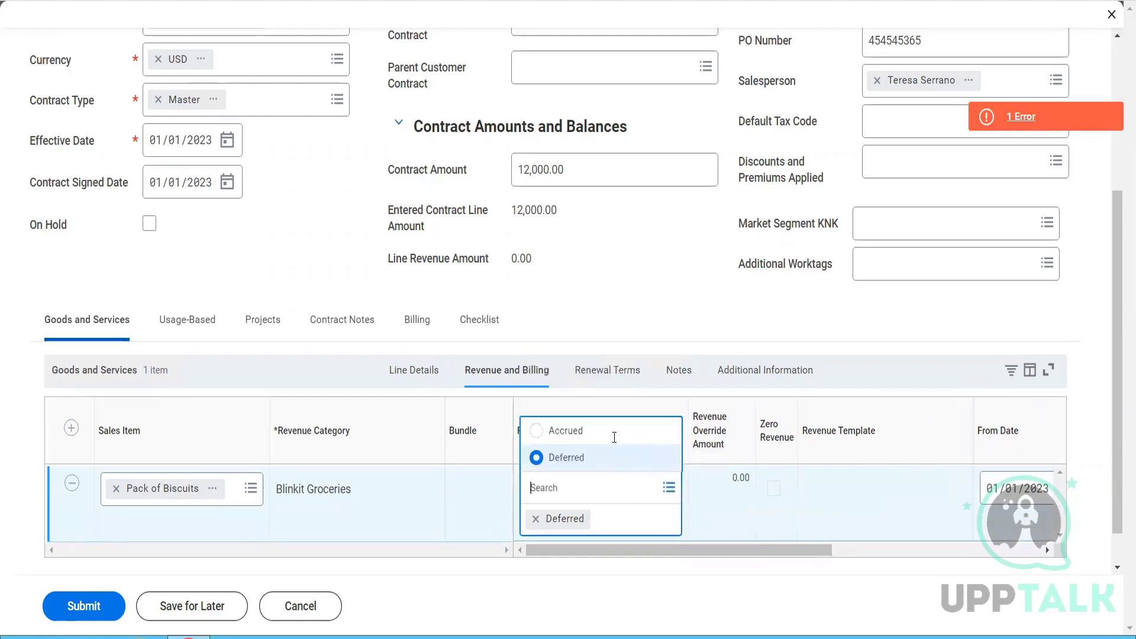
pyautogui.click(608, 435)
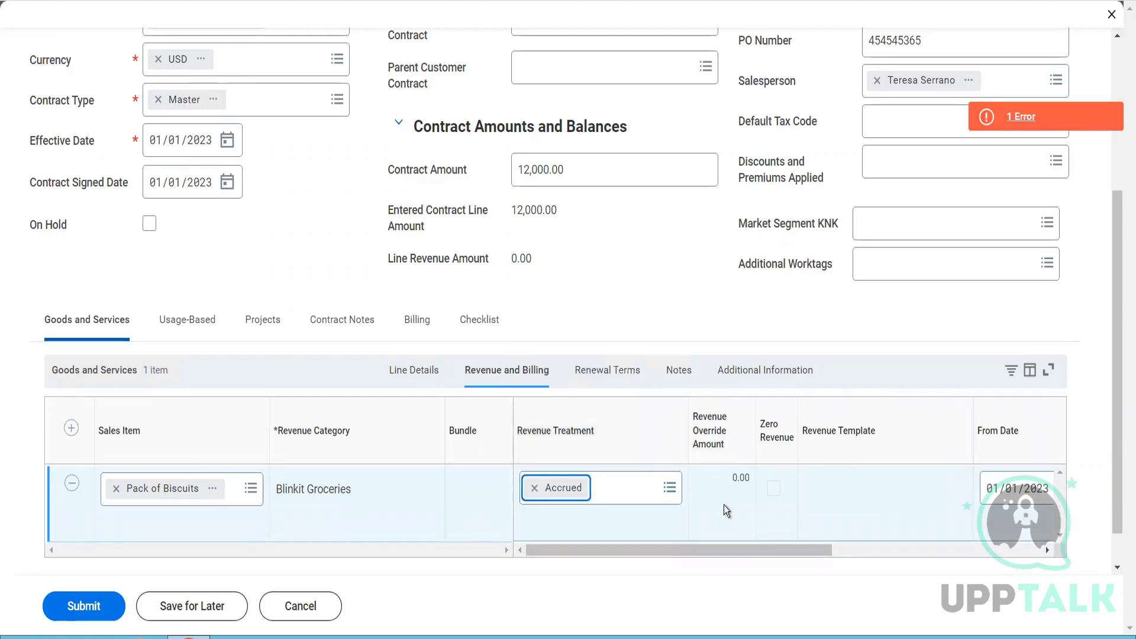
# - Resubmit the contract with the Accrued revenue treatment and read the error details
pyautogui.click(89, 618)
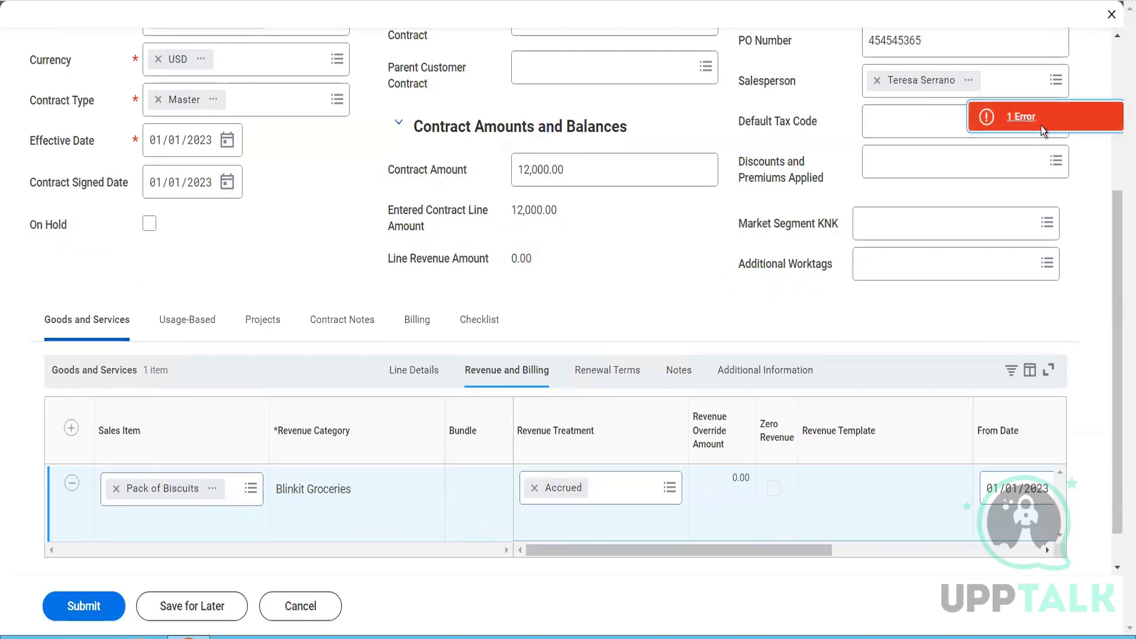
pyautogui.click(1042, 126)
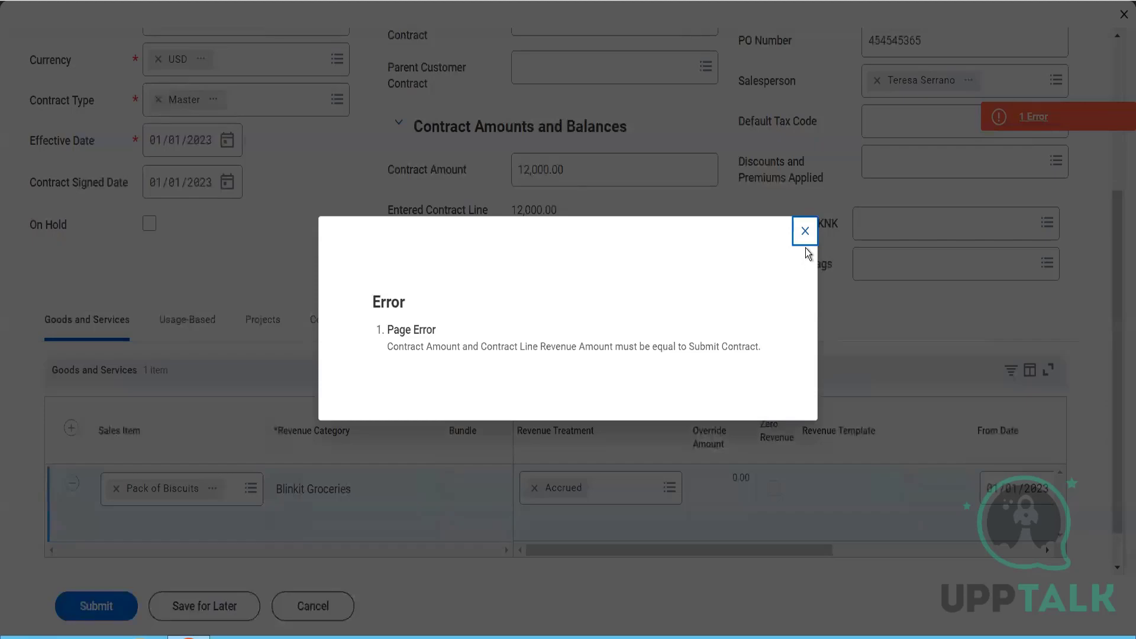
pyautogui.click(806, 231)
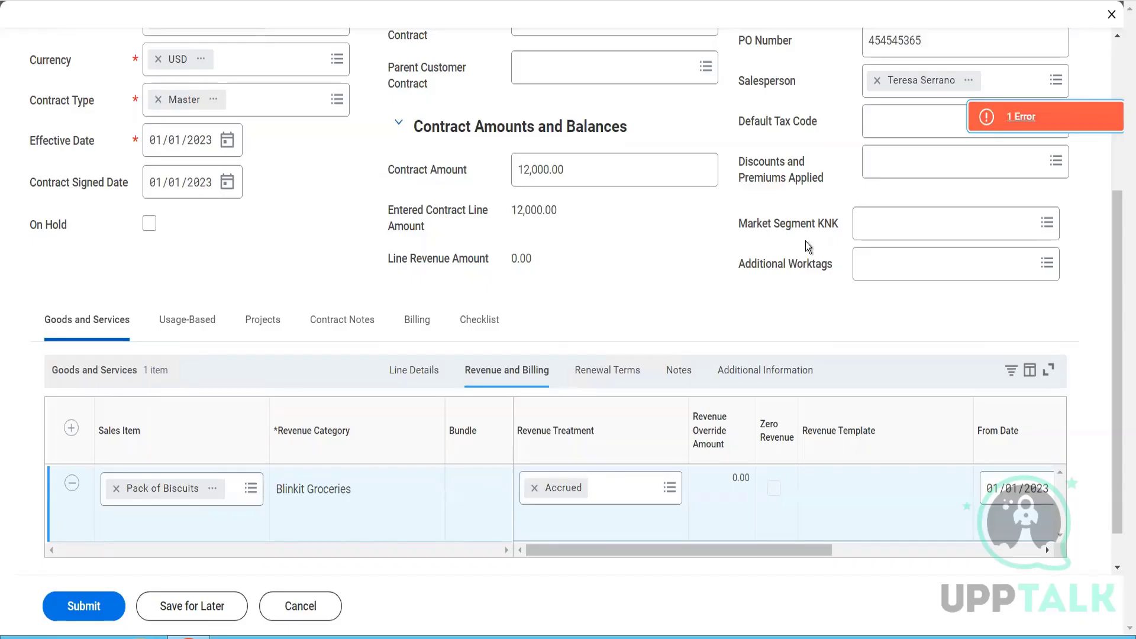
# - Open the organization record of the contract's company, BGC Blinkit Grocery Delivery, in a new tab
pyautogui.scroll(5, 806, 246)
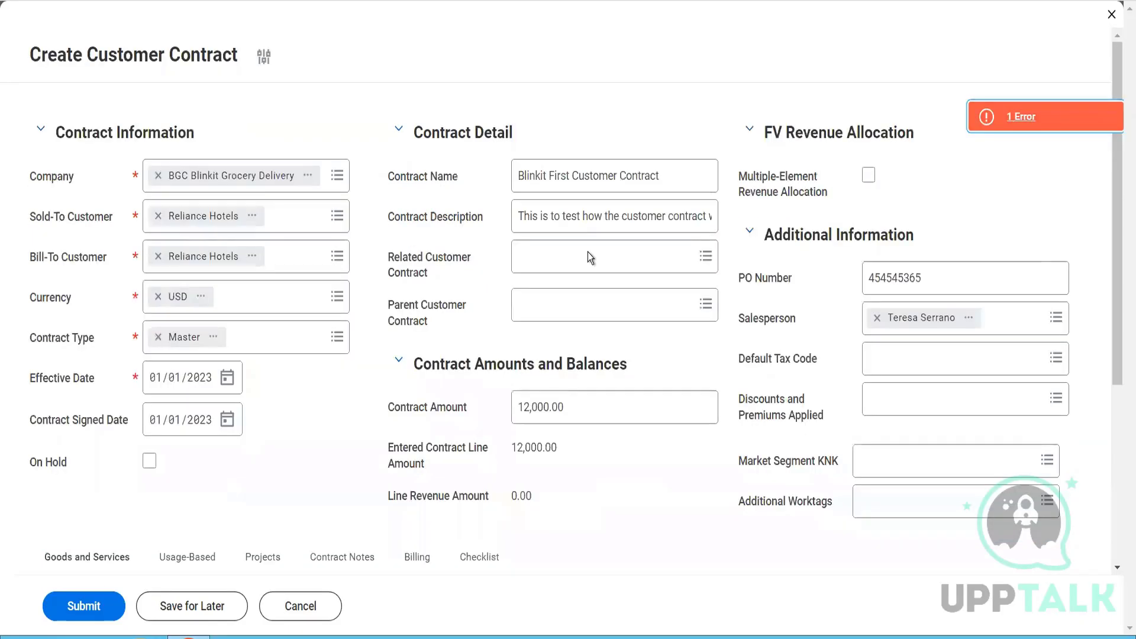
pyautogui.click(308, 177)
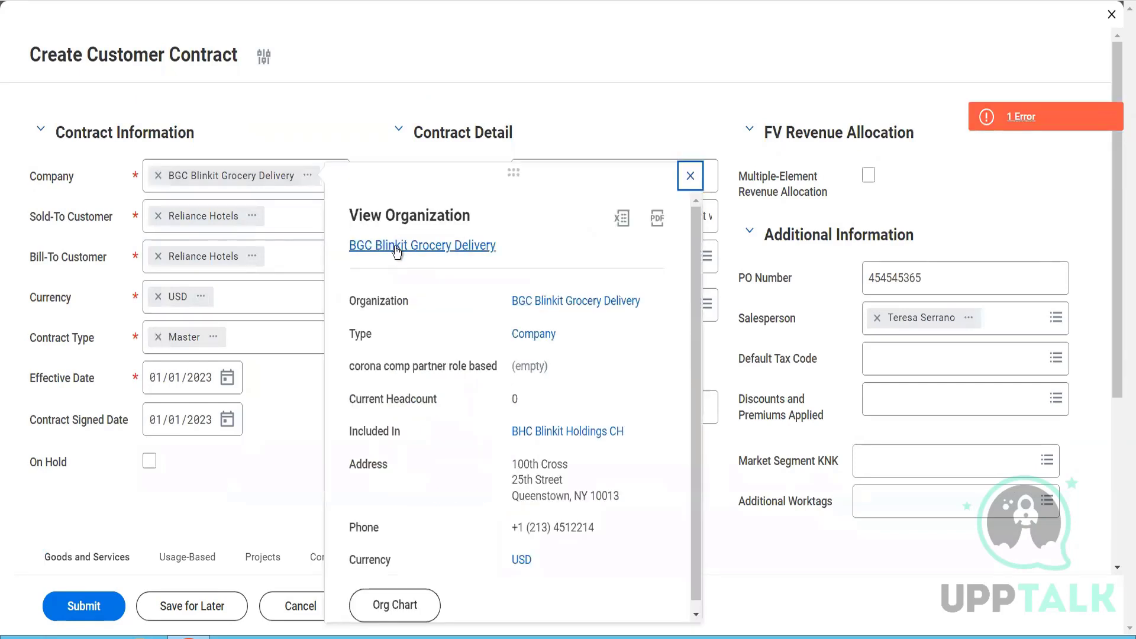
pyautogui.rightClick(412, 265)
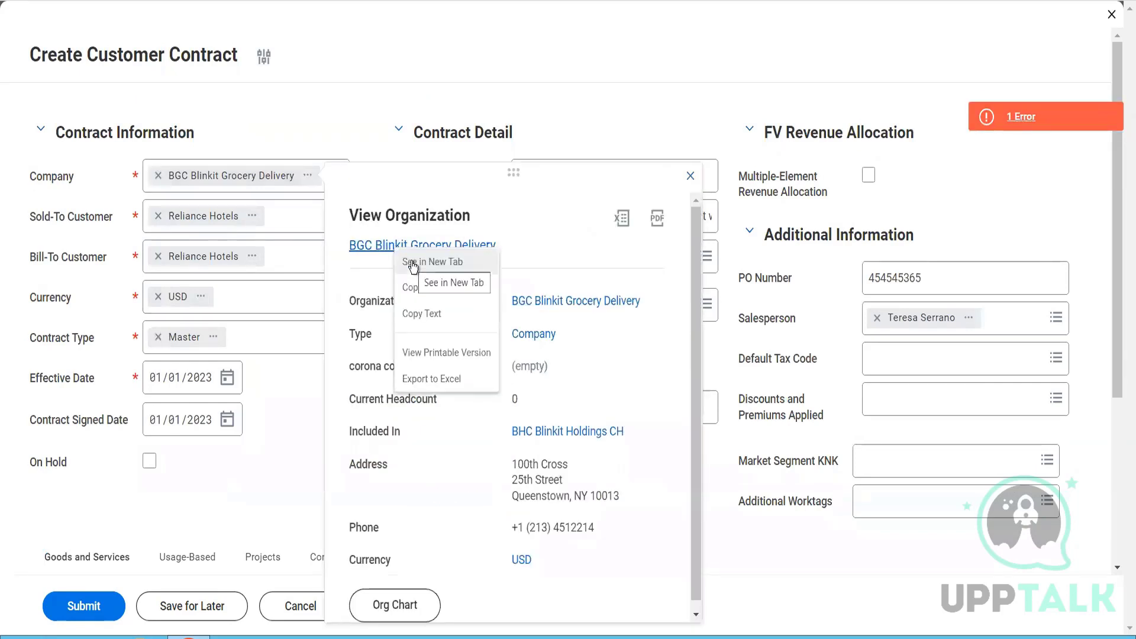
pyautogui.click(413, 262)
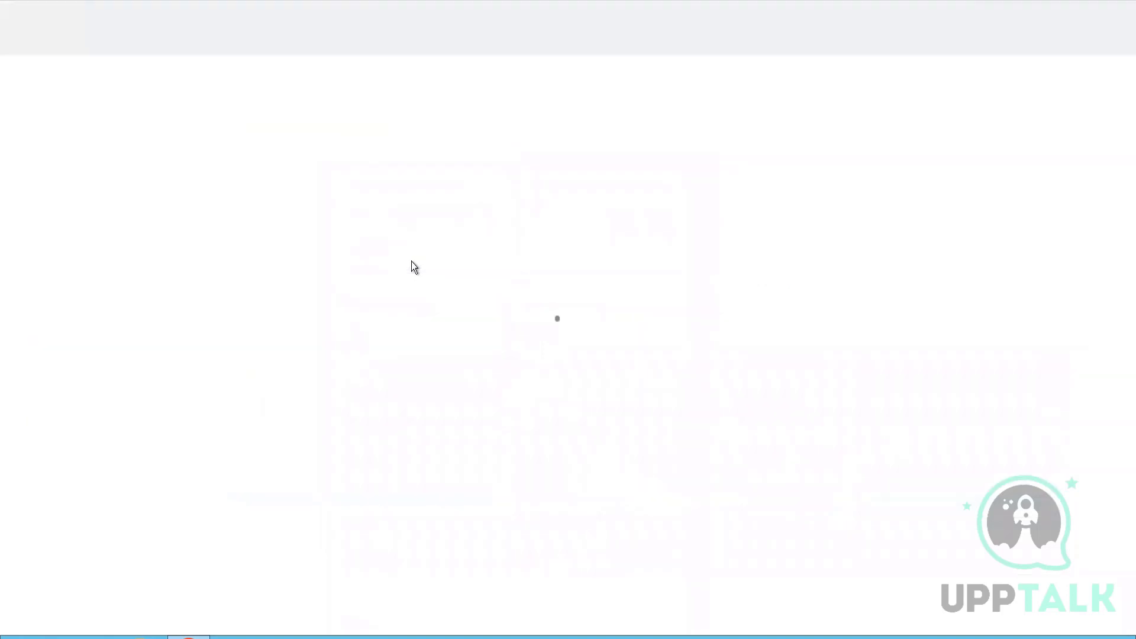
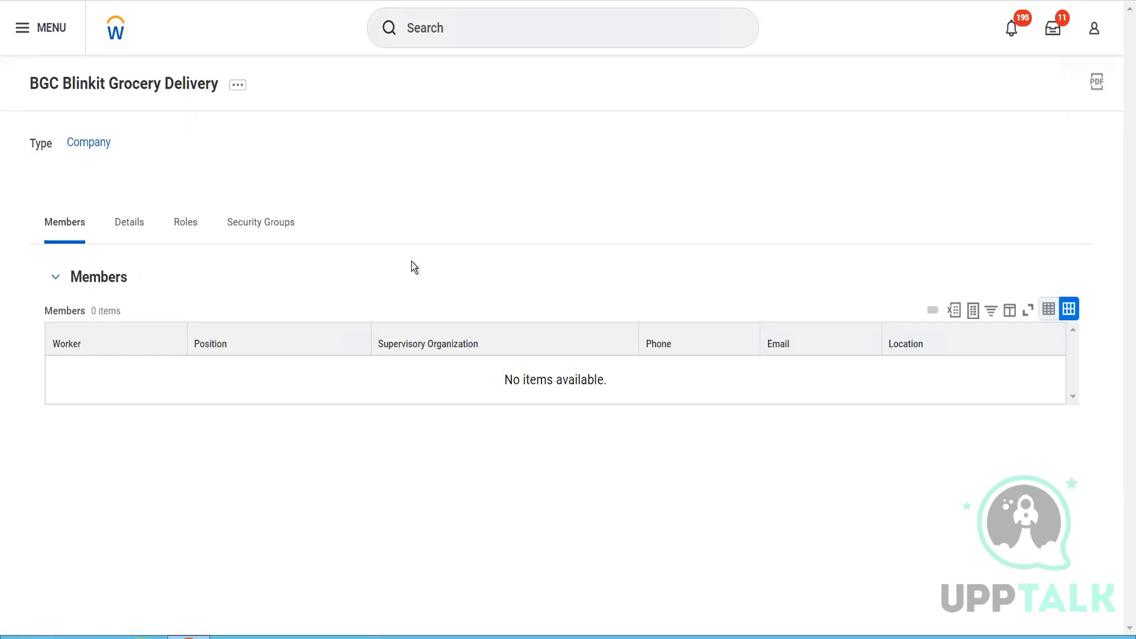
# - Open the Maintain Custom Validations report and check the validations for Customer Contract and Customer Contract Amendment
pyautogui.click(467, 28)
pyautogui.write('re')
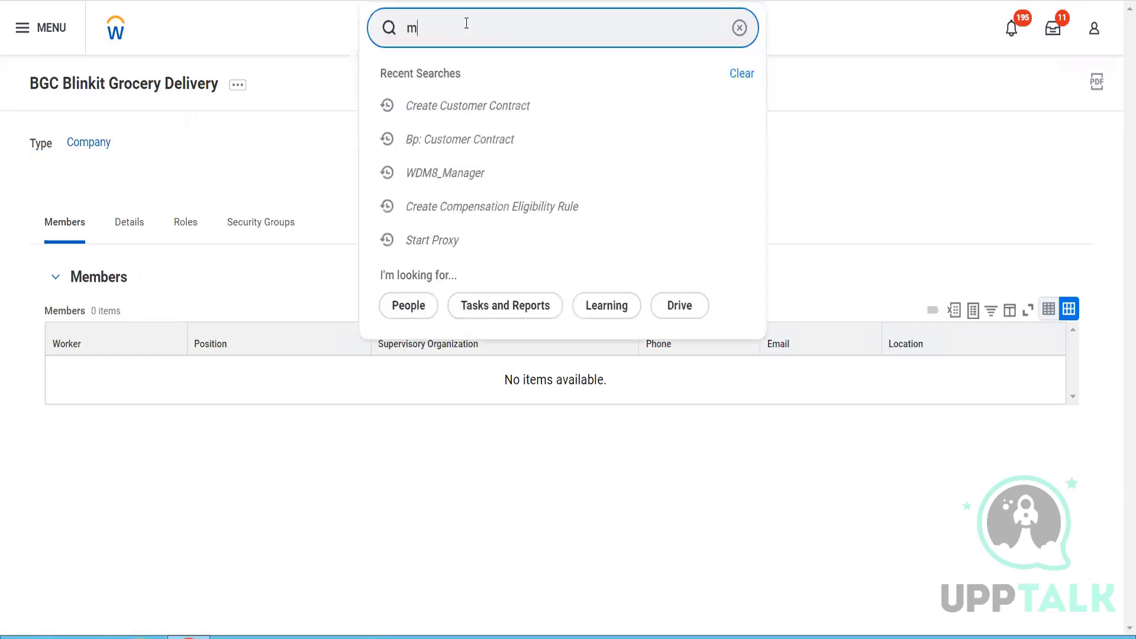
pyautogui.press('BackSpace')
pyautogui.press('BackSpace')
pyautogui.write('main cust valida')
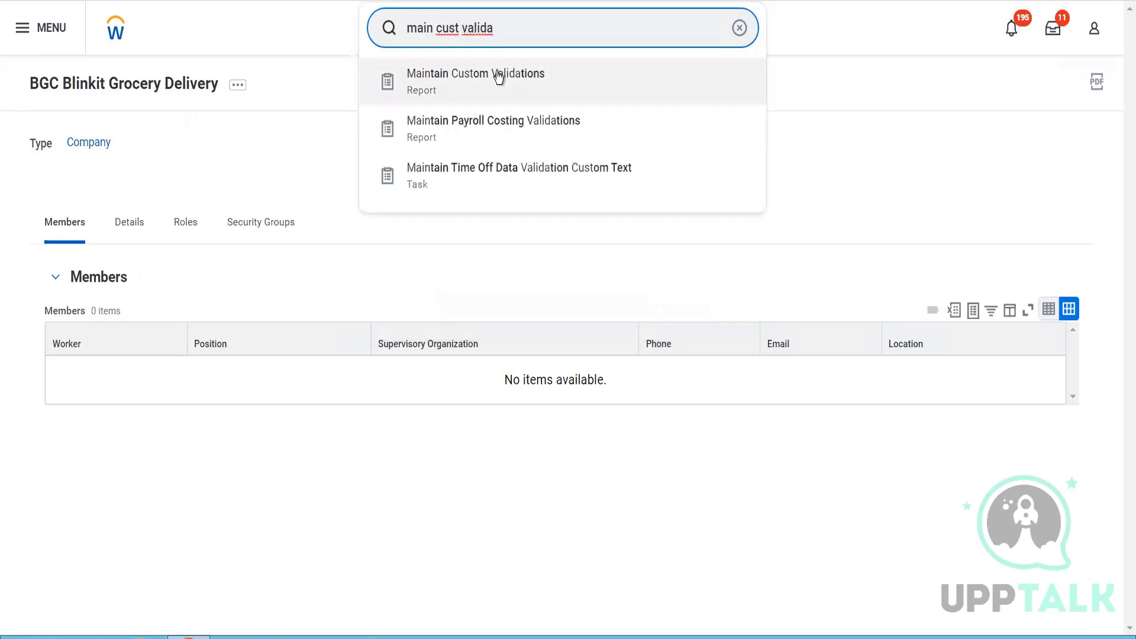
pyautogui.click(497, 74)
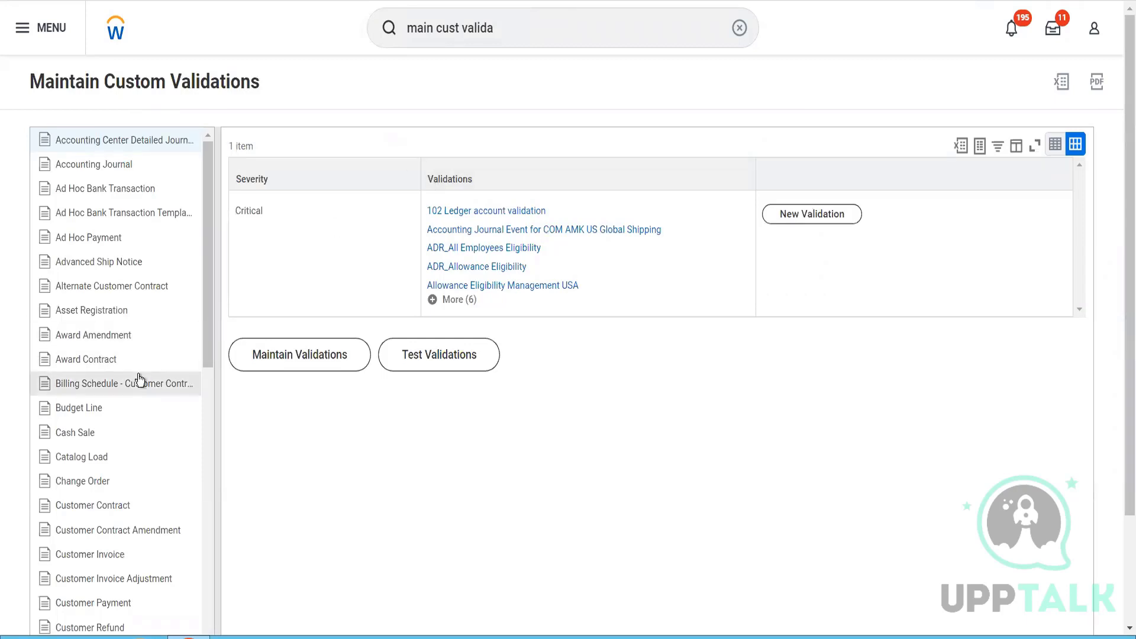
pyautogui.click(112, 507)
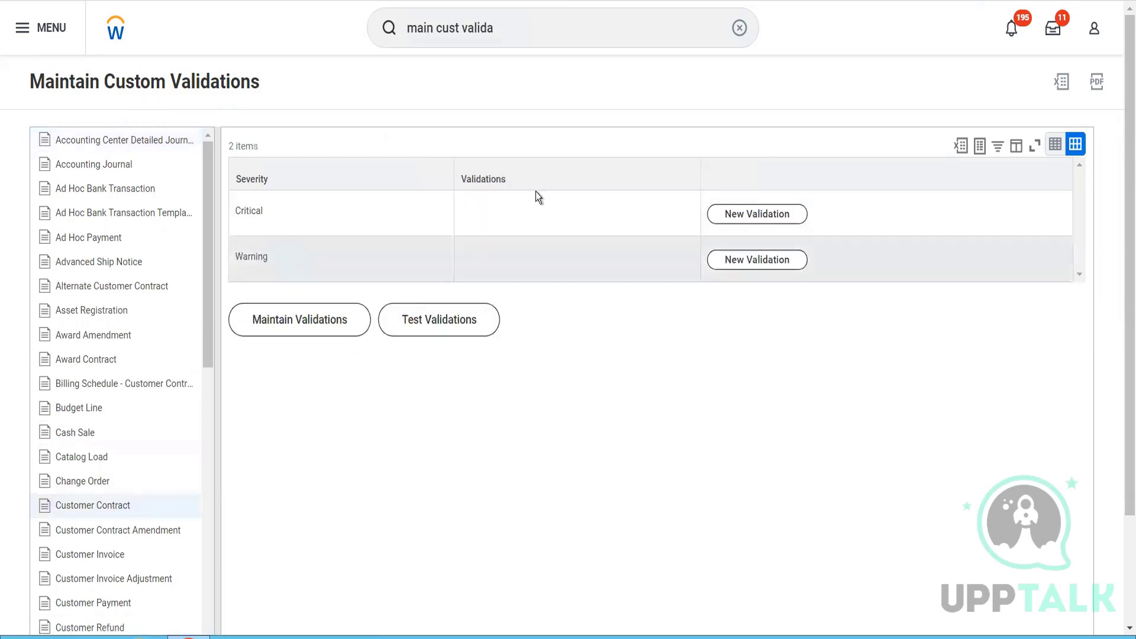
pyautogui.click(137, 531)
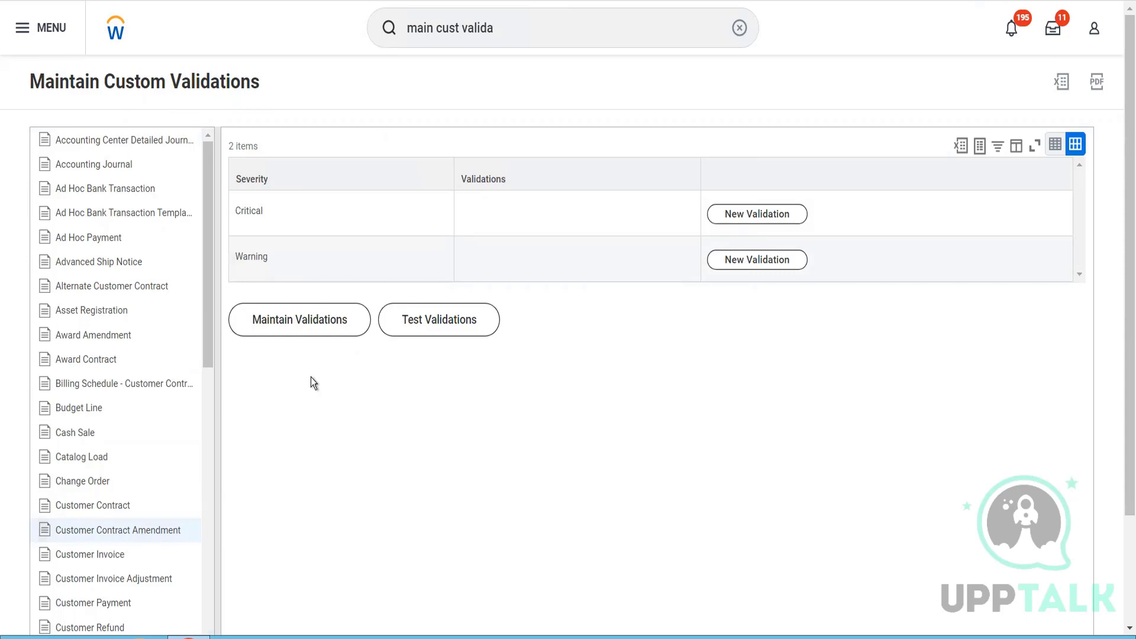
# - Open the Customer Contract Types report and review the listed contract types with their checklist and default templates
pyautogui.click(506, 34)
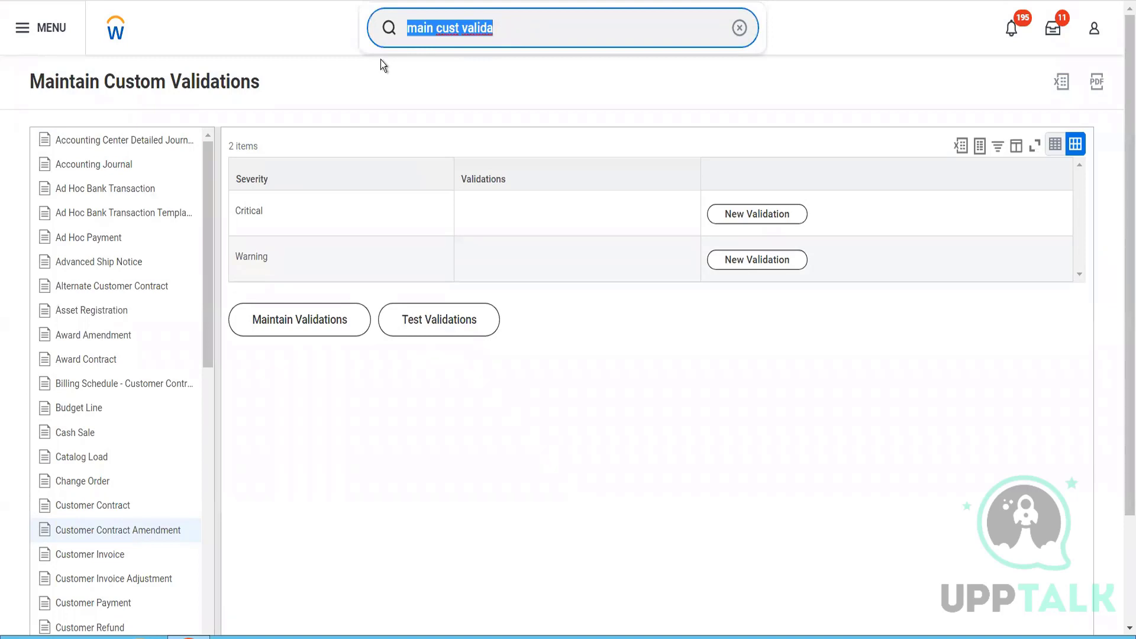
pyautogui.press('BackSpace')
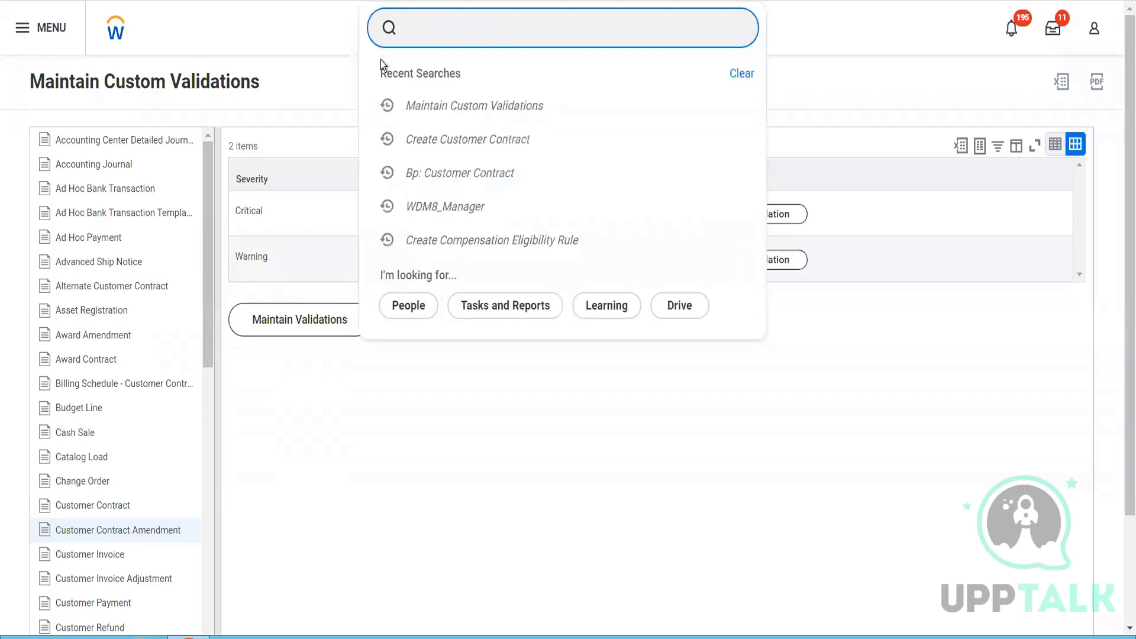
pyautogui.write('contr ty')
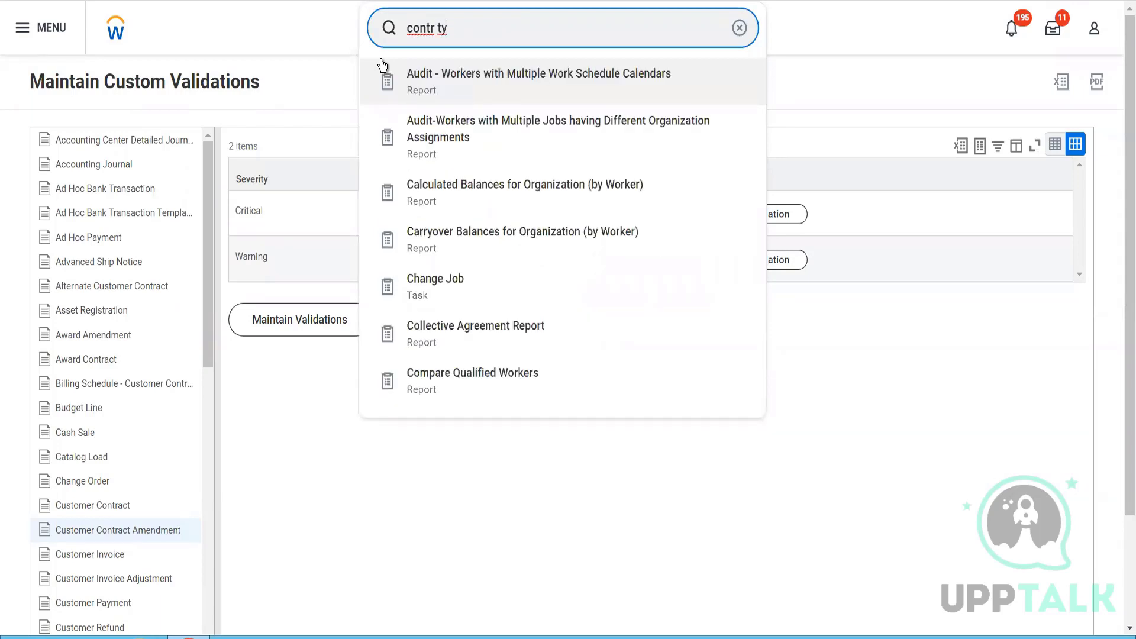
pyautogui.write('pe')
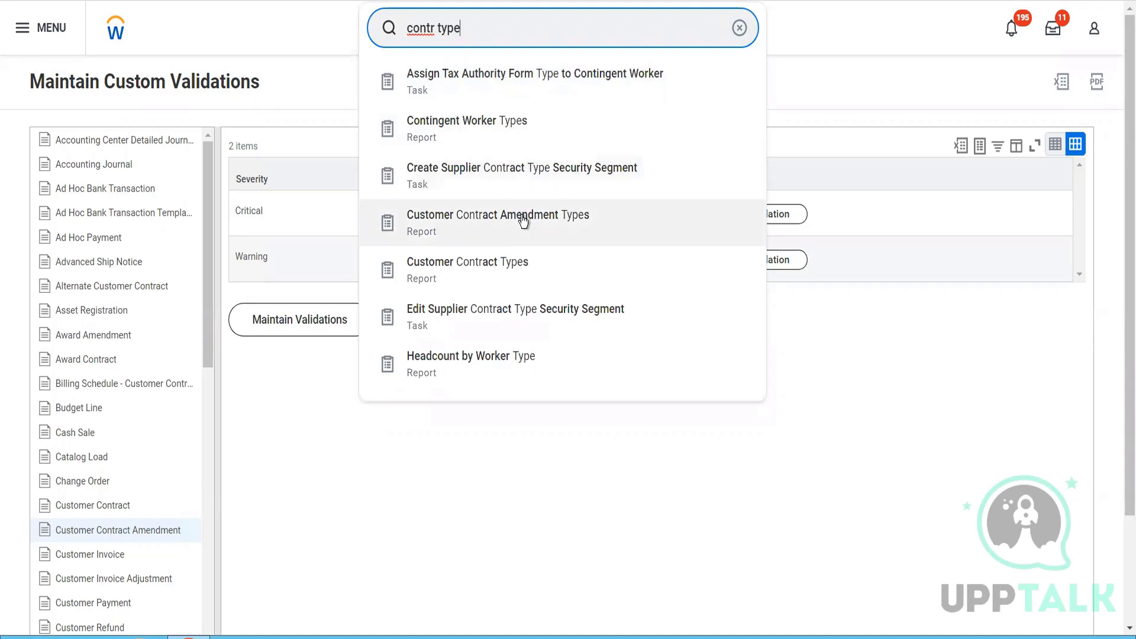
pyautogui.click(507, 258)
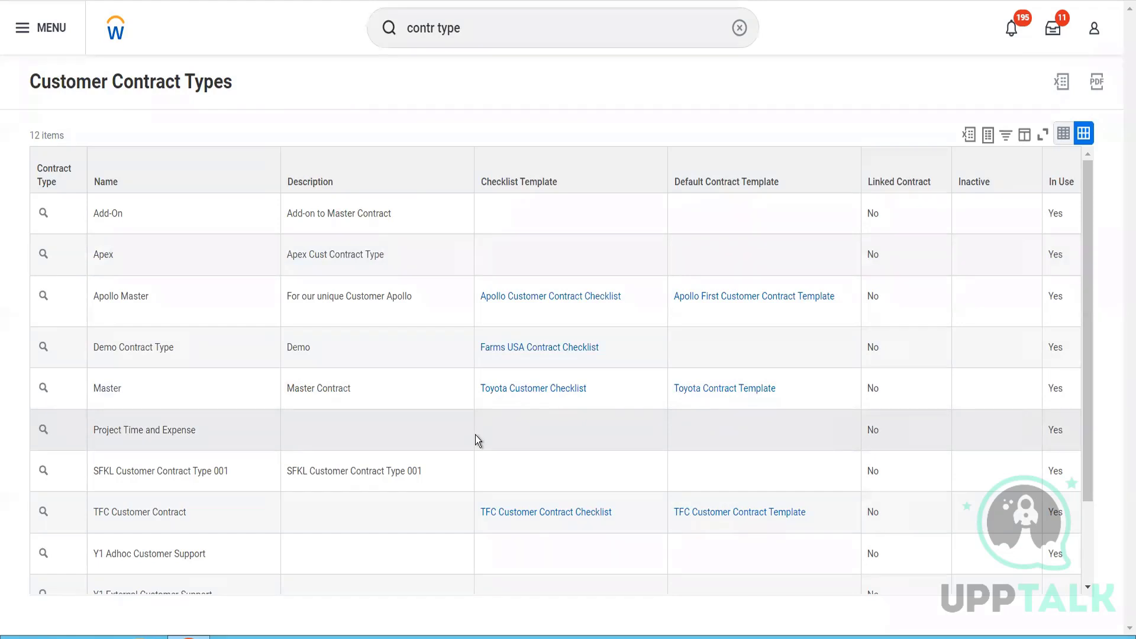
pyautogui.scroll(-2, 476, 436)
pyautogui.scroll(2, 475, 436)
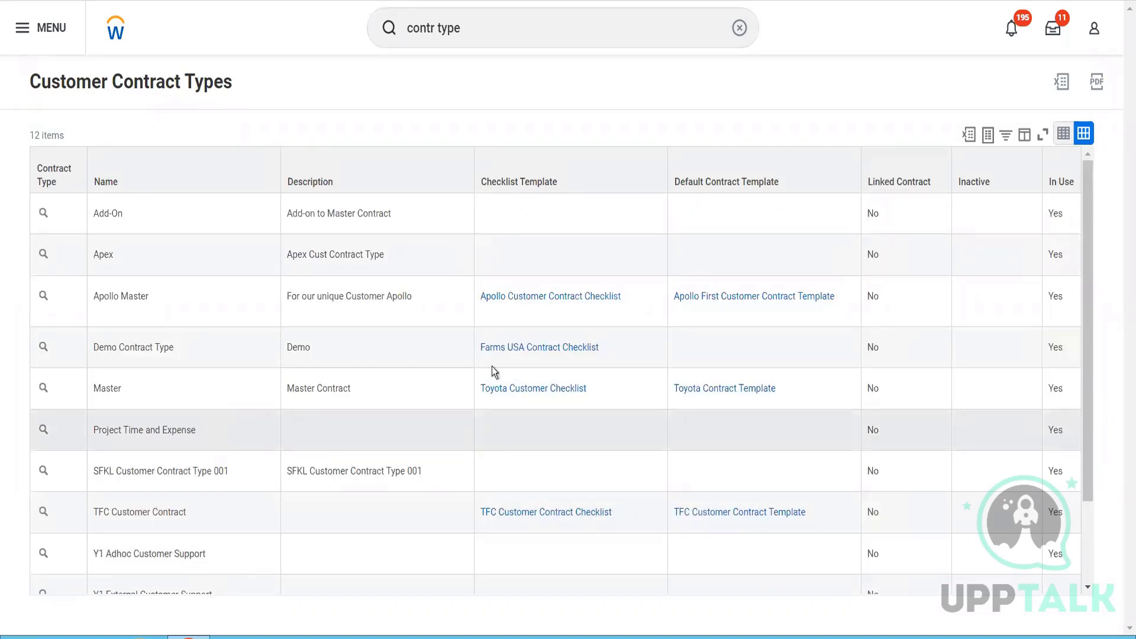
# - Search for "customer contract" to look through the related reports and tasks
pyautogui.click(495, 35)
pyautogui.moveTo(494, 34); pyautogui.dragTo(393, 29)
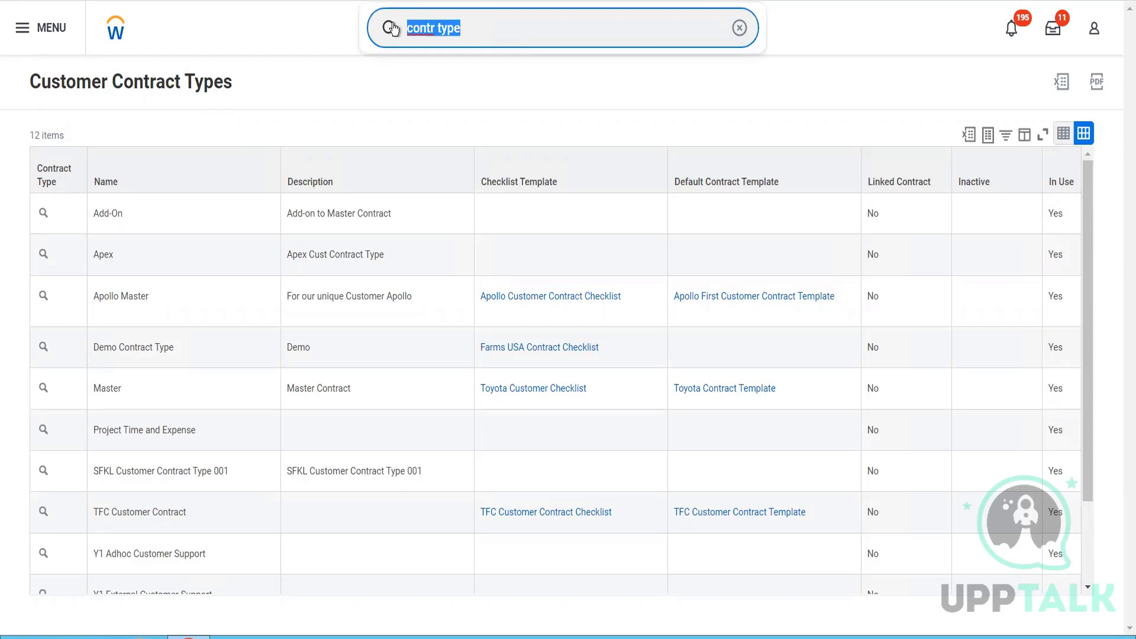
pyautogui.write('customer contrACT')
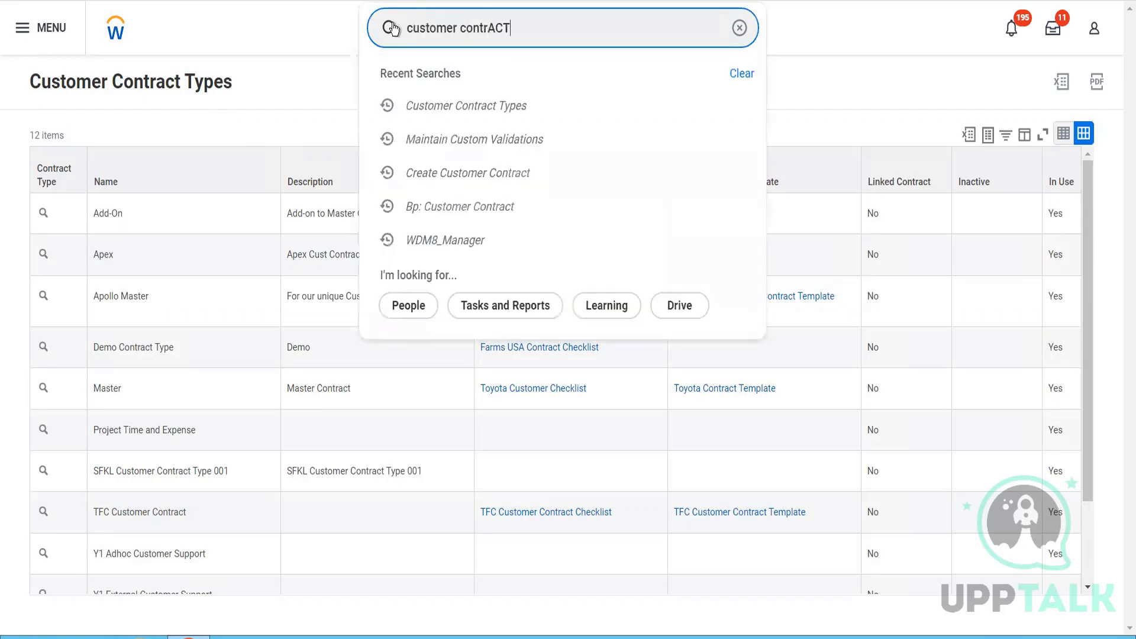
pyautogui.press('BackSpace')
pyautogui.press('BackSpace')
pyautogui.press('BackSpace')
pyautogui.press('BackSpace')
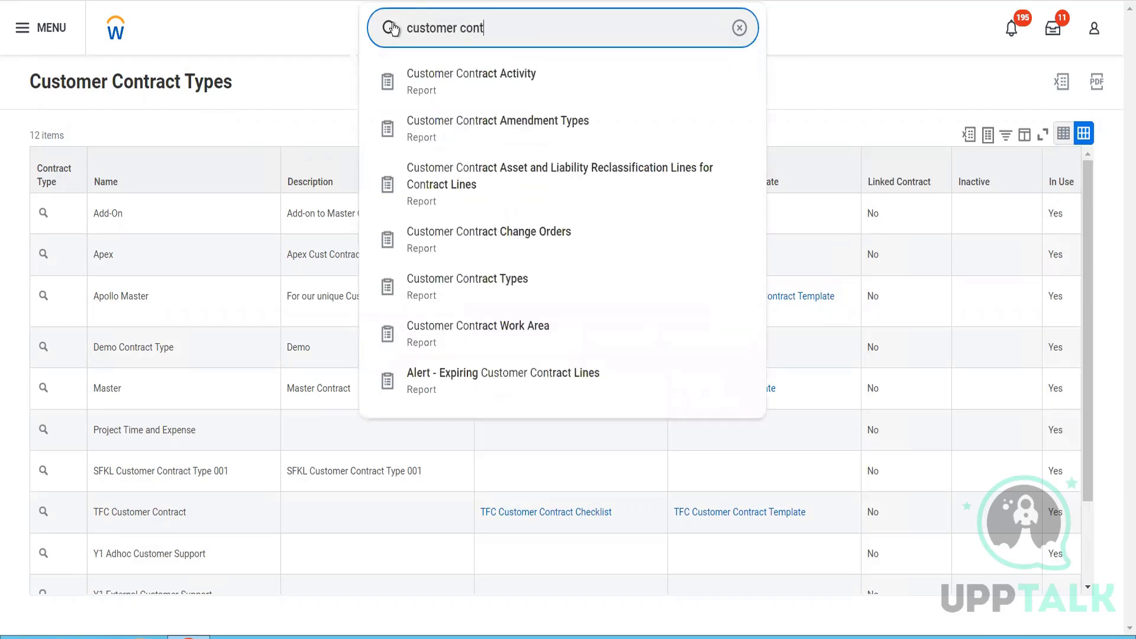
pyautogui.write('ract')
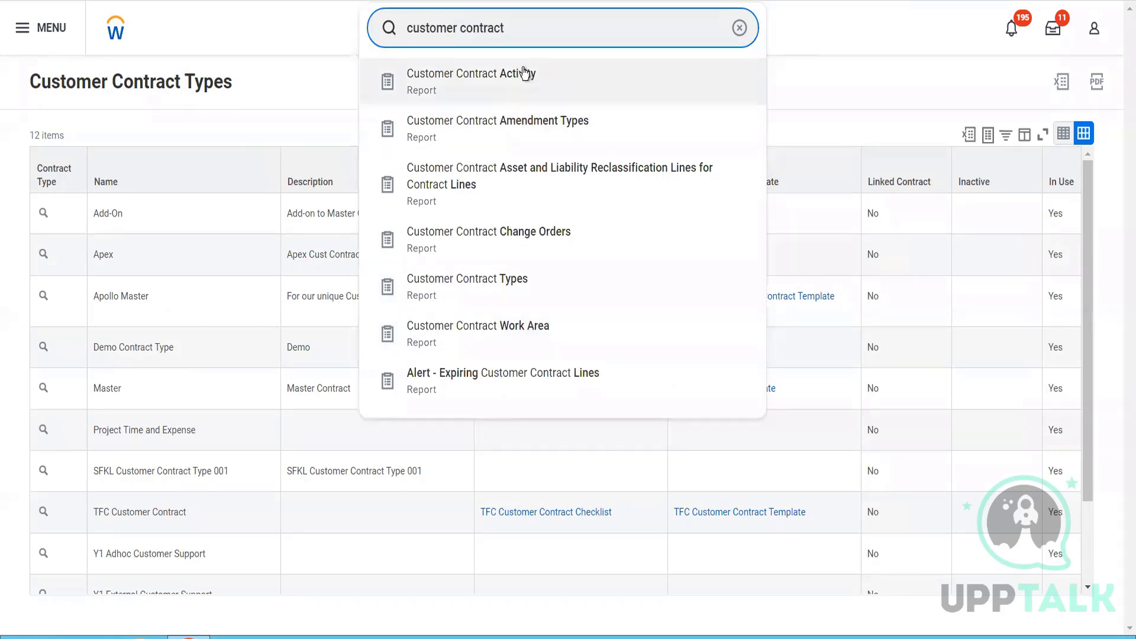
# - Search for "Bp: customer contract" and open the Customer Contract Event (Default Definition) business process
pyautogui.tripleClick(501, 30)
pyautogui.write('Bp')
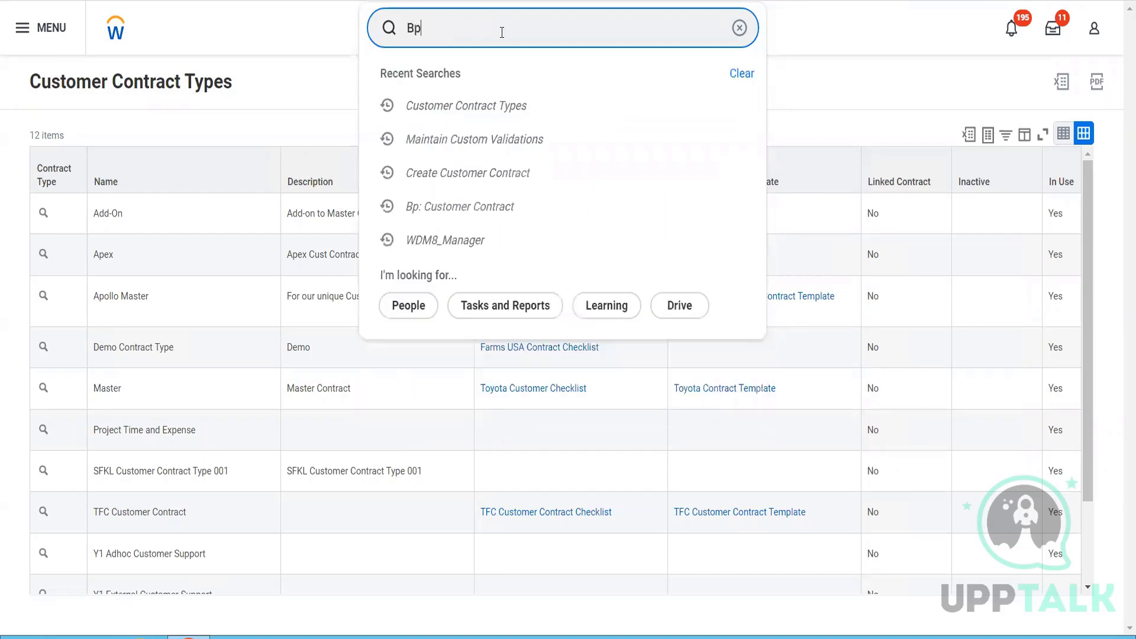
pyautogui.write(': custom')
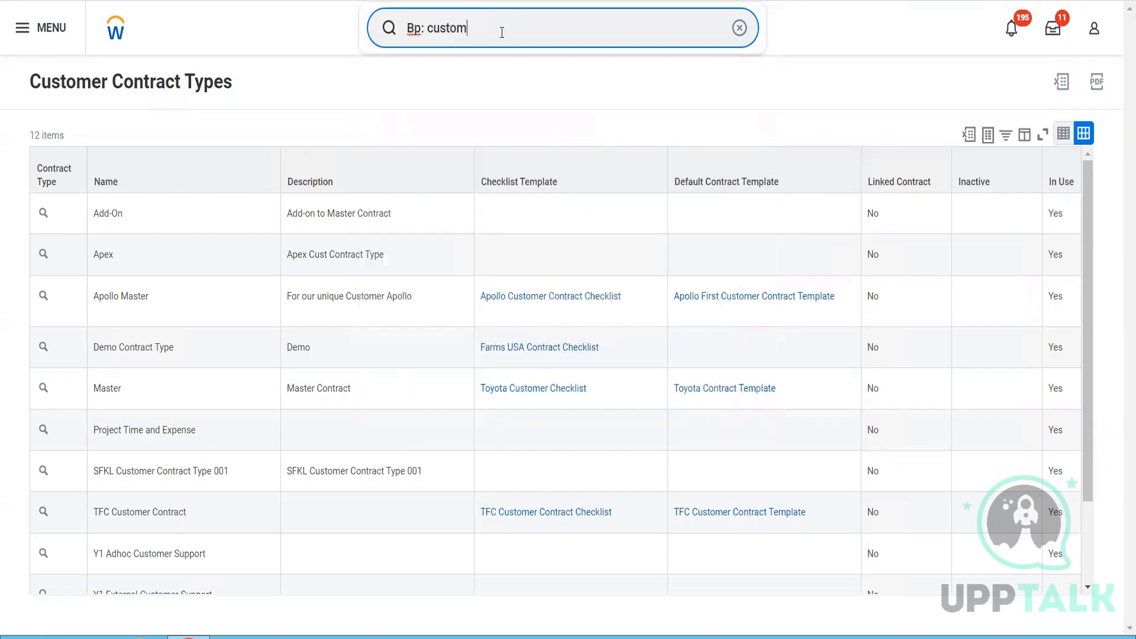
pyautogui.write('er cotract')
pyautogui.press('Return')
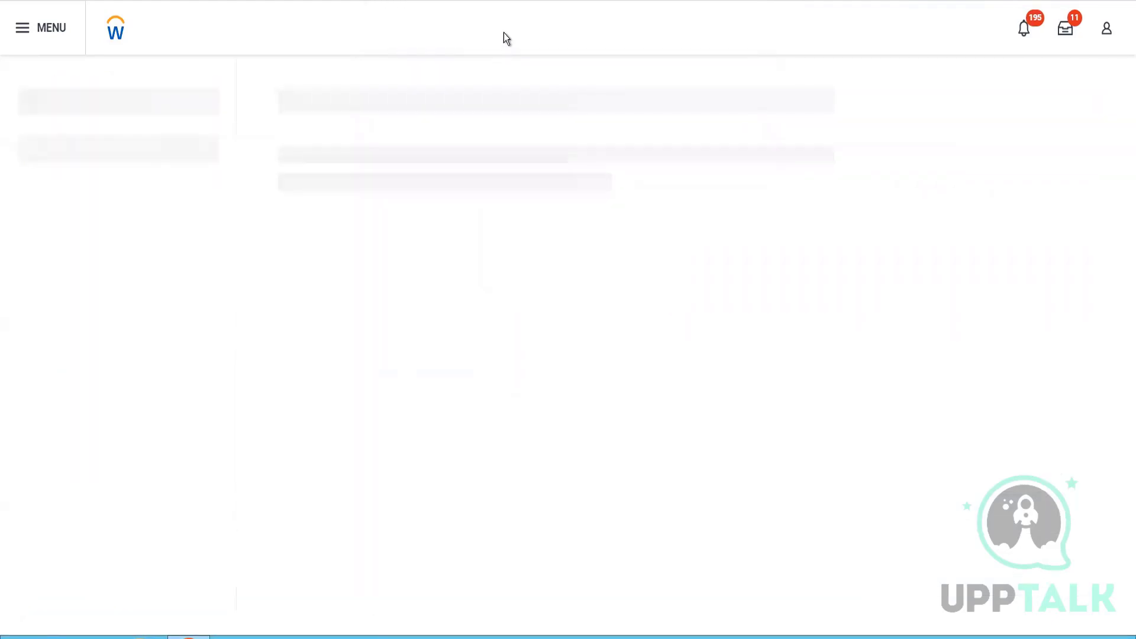
pyautogui.click(502, 13)
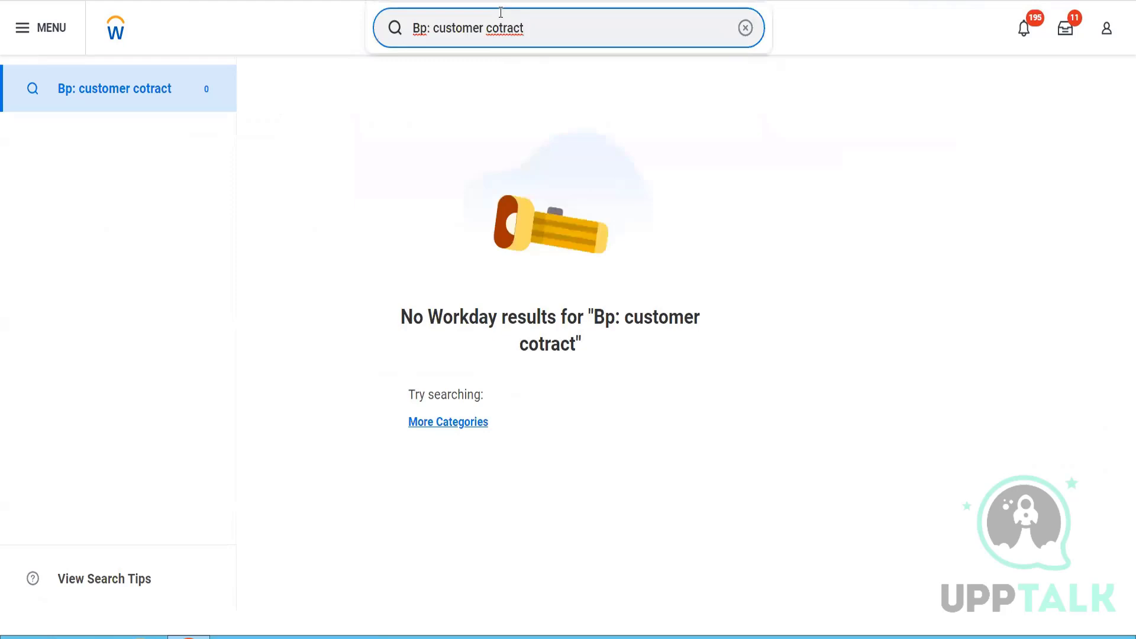
pyautogui.click(502, 28)
pyautogui.write('n')
pyautogui.press('Return')
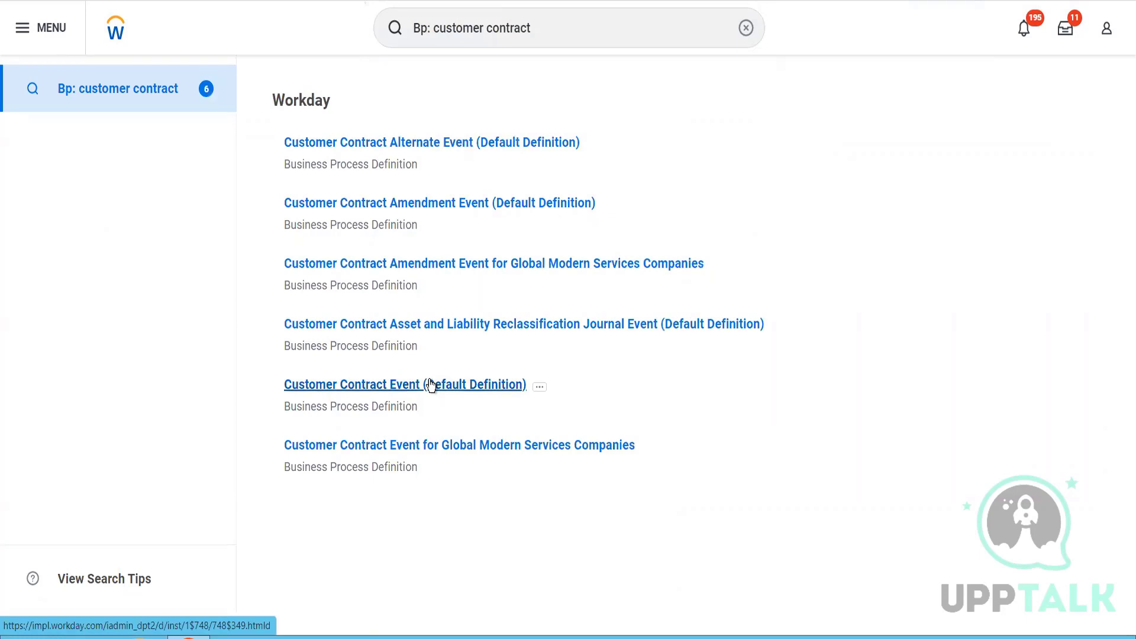
pyautogui.click(534, 379)
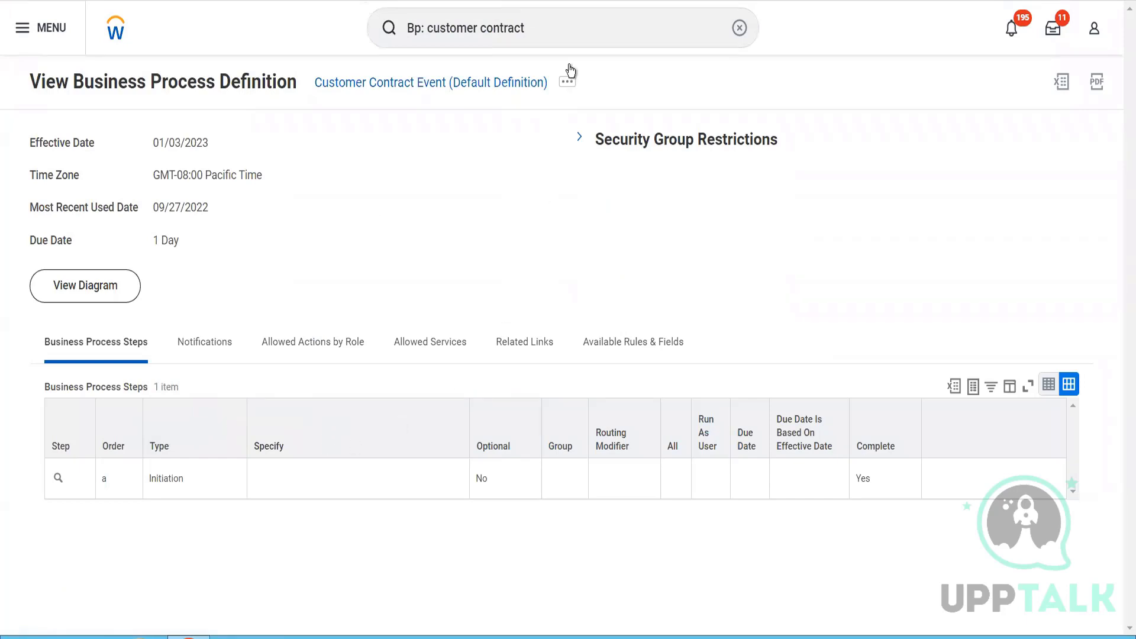
# - View the business process security policy of Customer Contract Event and read its page error
pyautogui.click(569, 84)
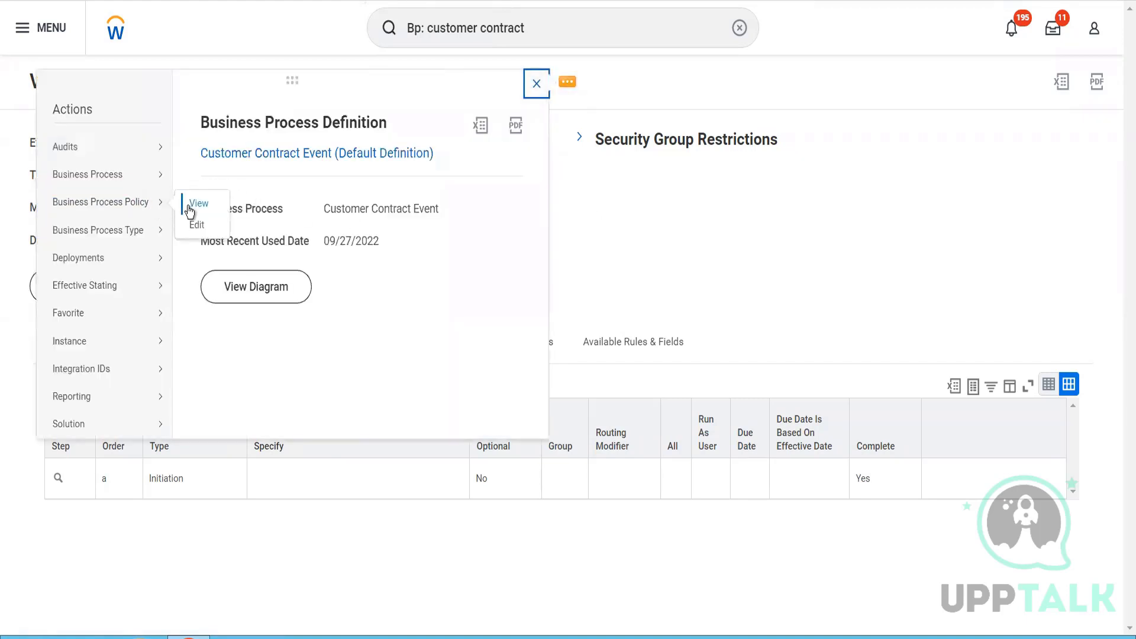
pyautogui.click(188, 205)
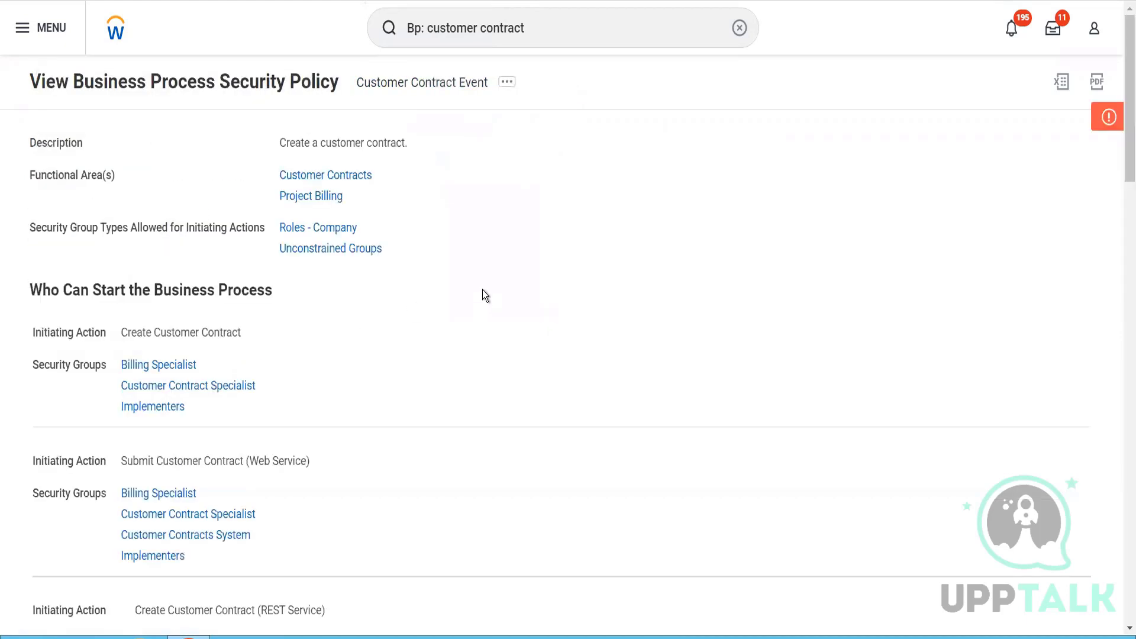
pyautogui.scroll(-2, 685, 203)
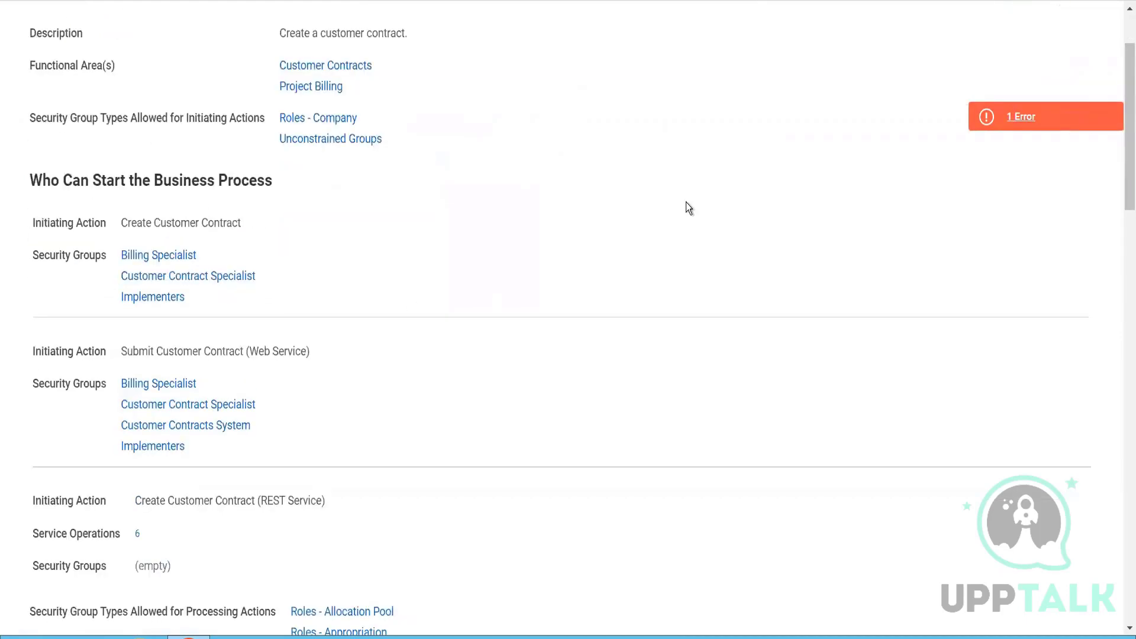
pyautogui.click(1013, 116)
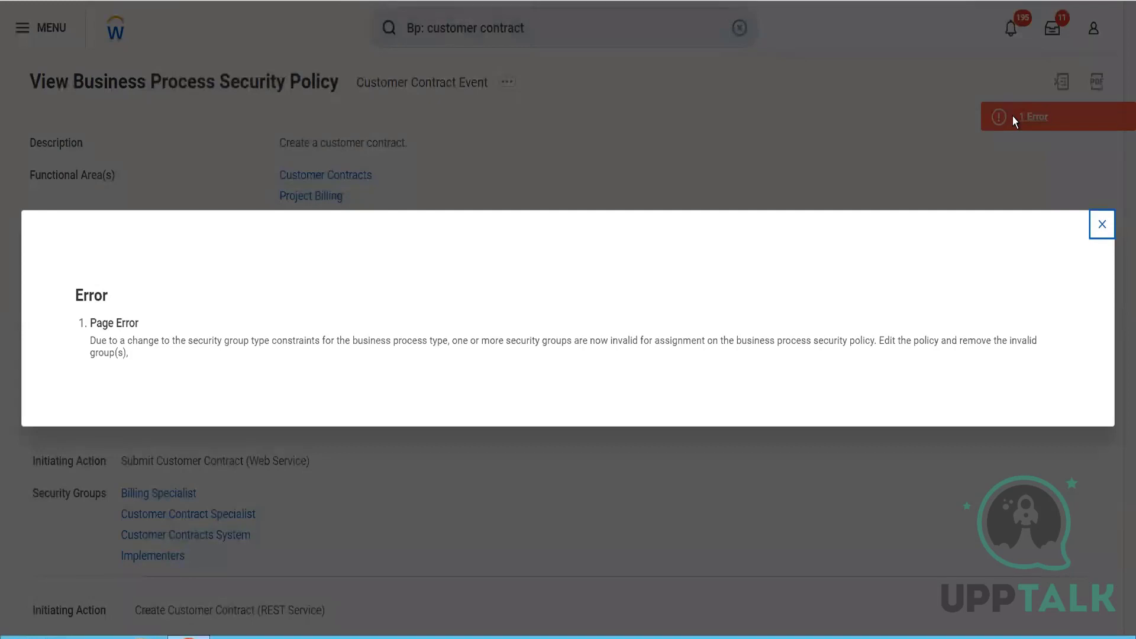
pyautogui.click(1101, 227)
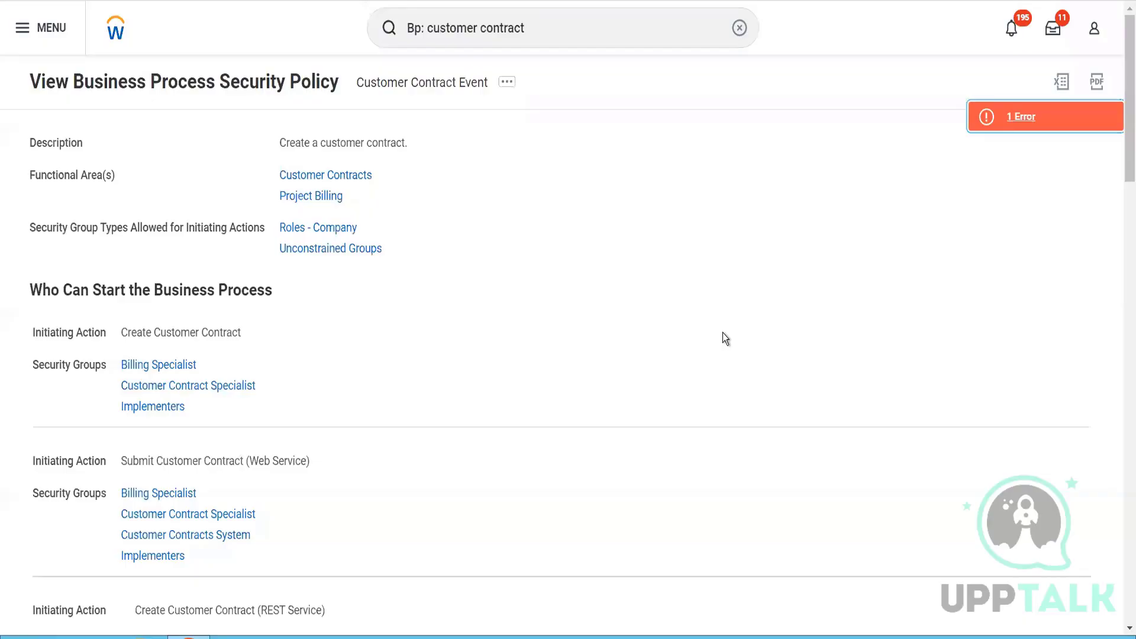
# - Review the security groups allowed for each action and the policy restrictions in the Customer Contract Event security policy
pyautogui.scroll(-4, 723, 333)
pyautogui.scroll(-8, 723, 332)
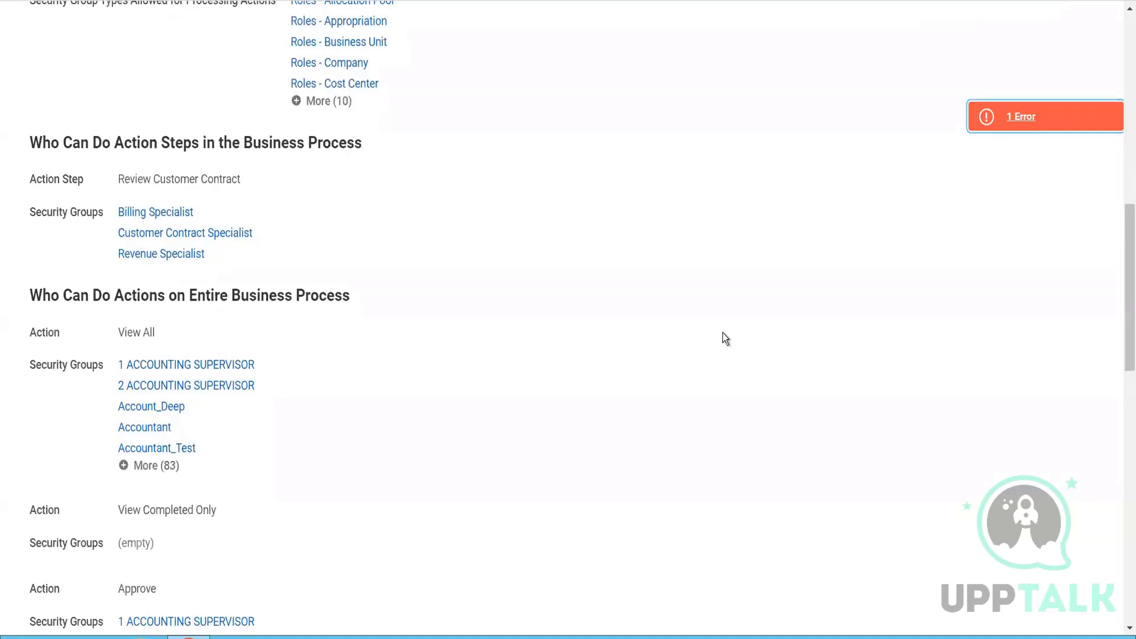
pyautogui.scroll(-6, 723, 333)
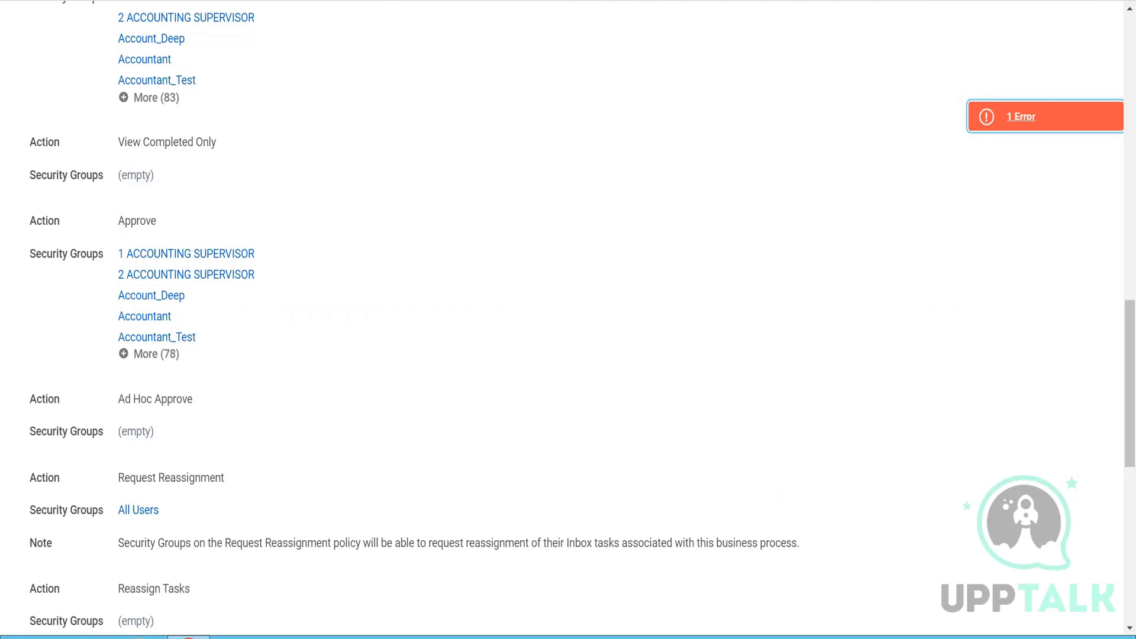
pyautogui.scroll(-6, 480, 373)
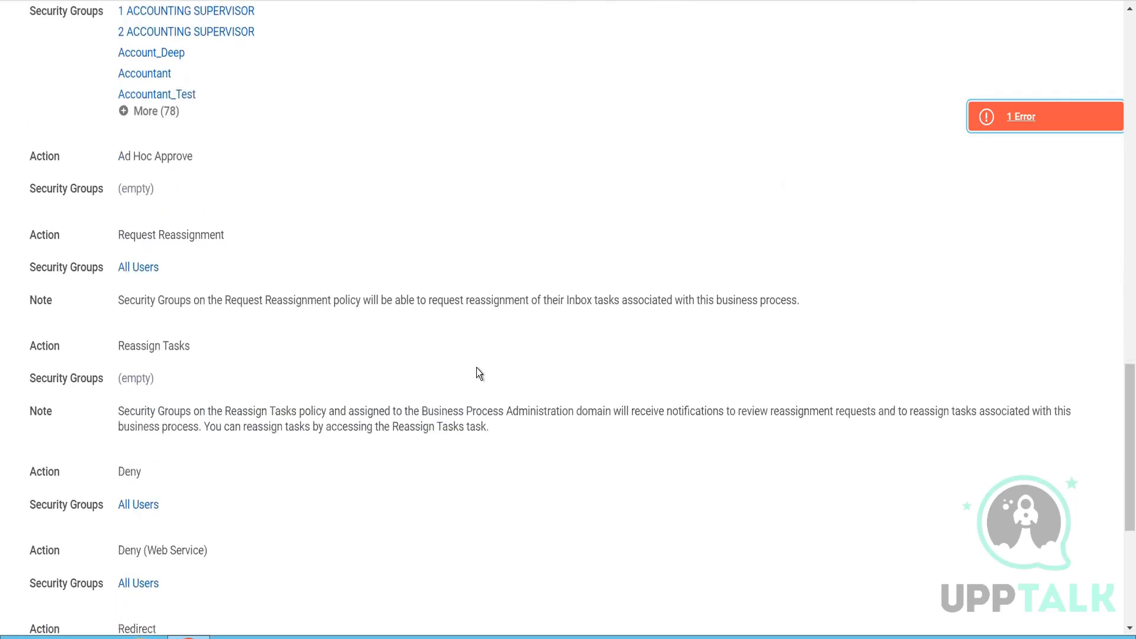
pyautogui.scroll(-3, 477, 367)
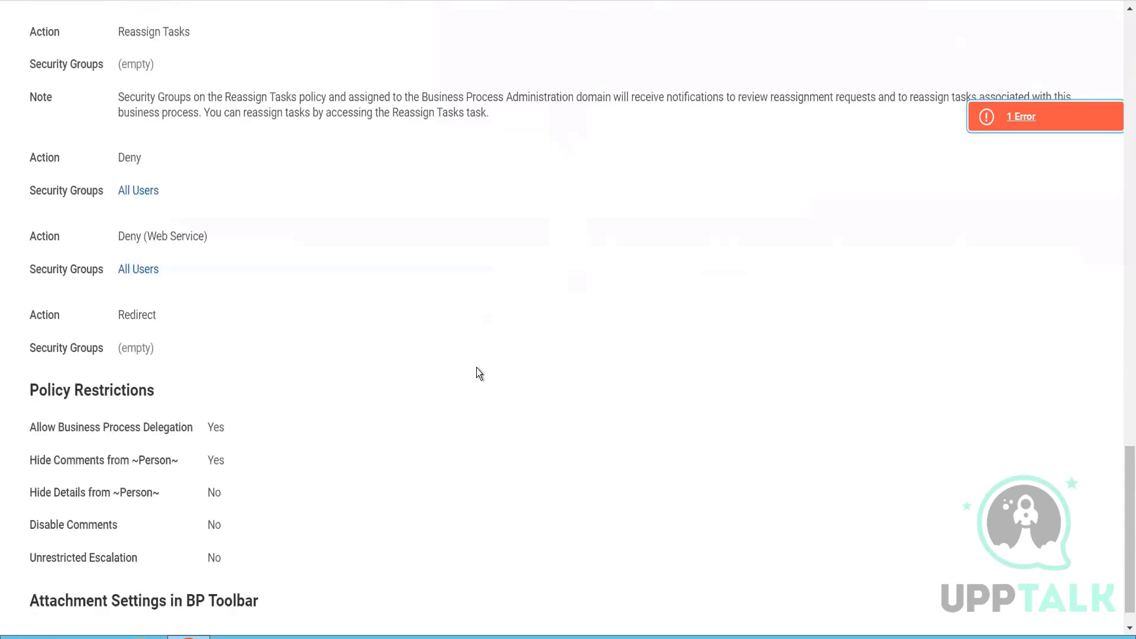
pyautogui.scroll(4, 477, 368)
pyautogui.scroll(20, 478, 372)
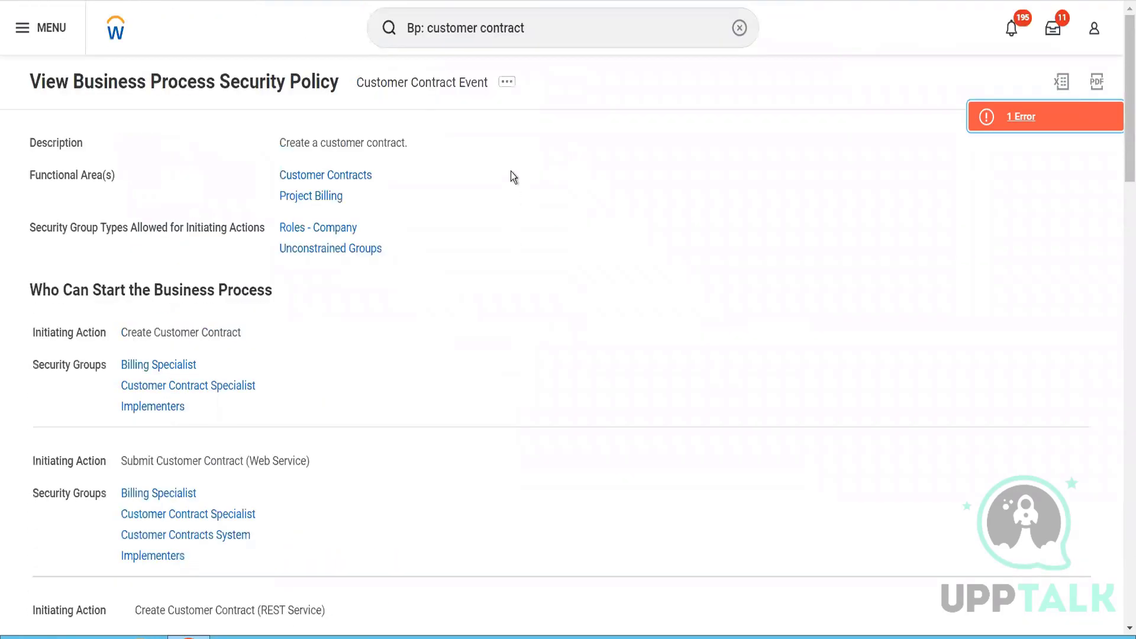
# - Open the Customer Contract Event business process security policy for editing and read its page error
pyautogui.click(507, 82)
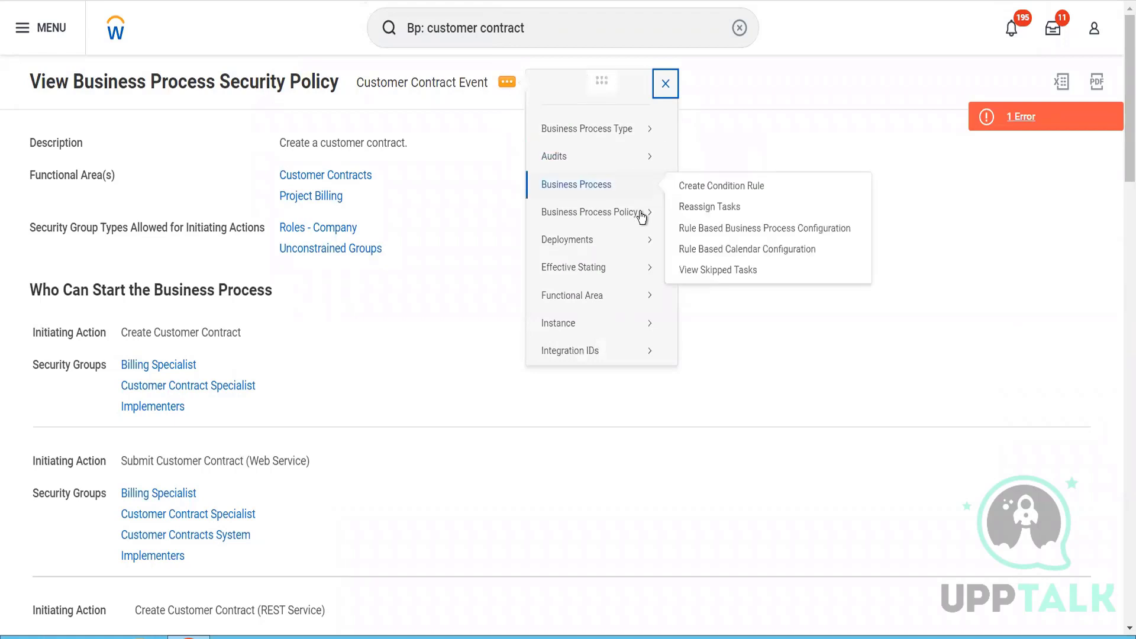
pyautogui.moveTo(641, 213)
pyautogui.click(686, 234)
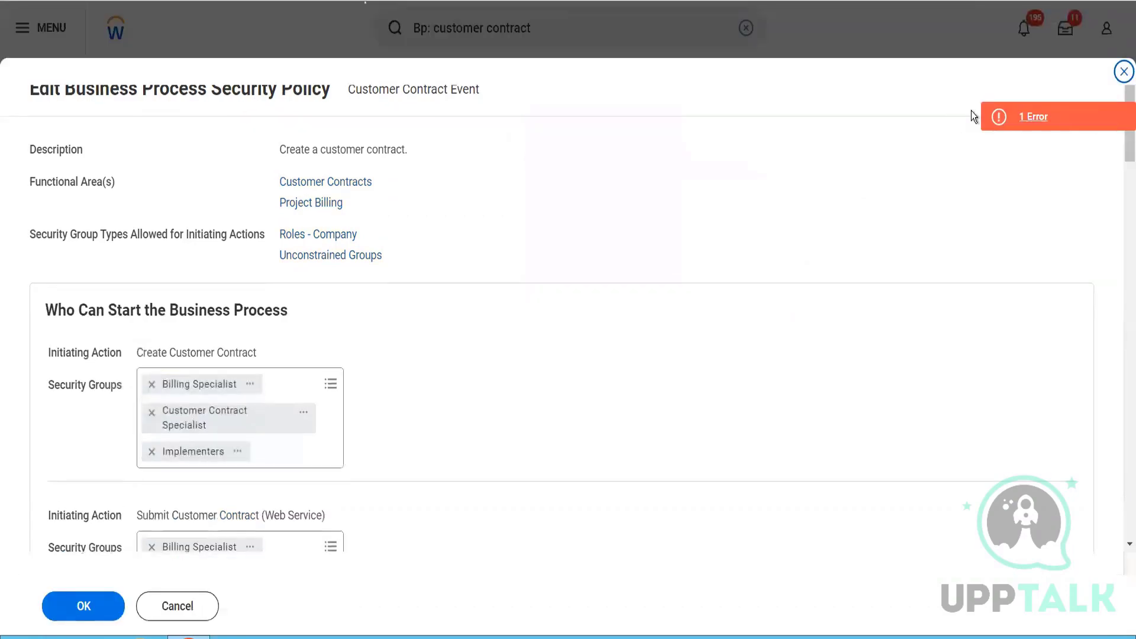
pyautogui.click(1007, 107)
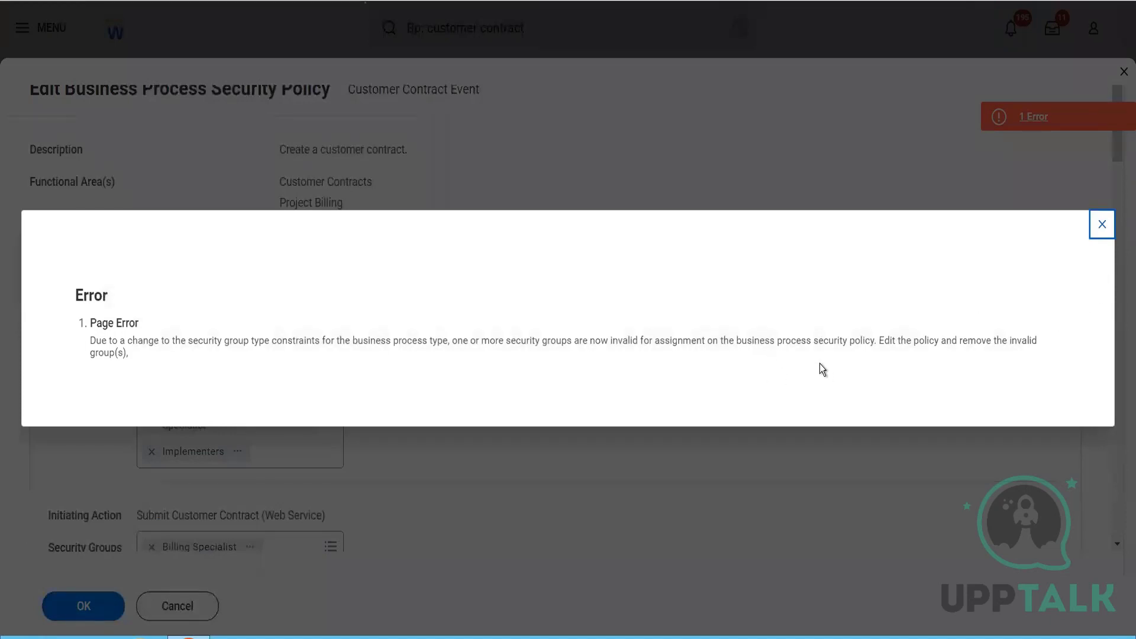
pyautogui.click(1103, 228)
# - Remove every security group from the View All action under Who Can Do Actions on Entire Business Process
pyautogui.scroll(-10, 595, 415)
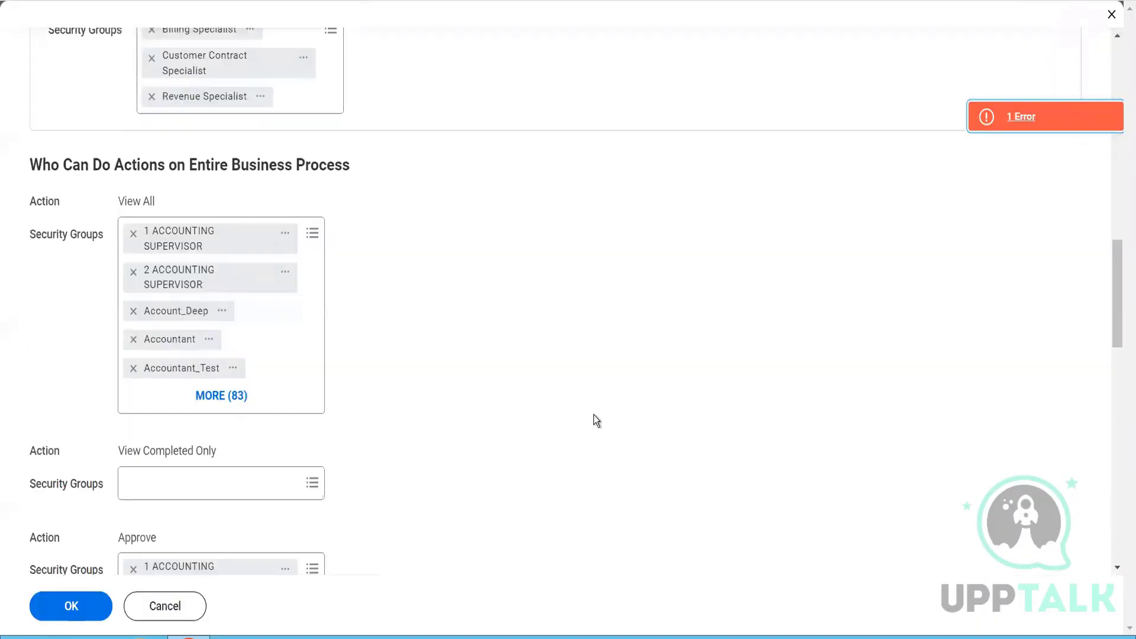
pyautogui.click(313, 226)
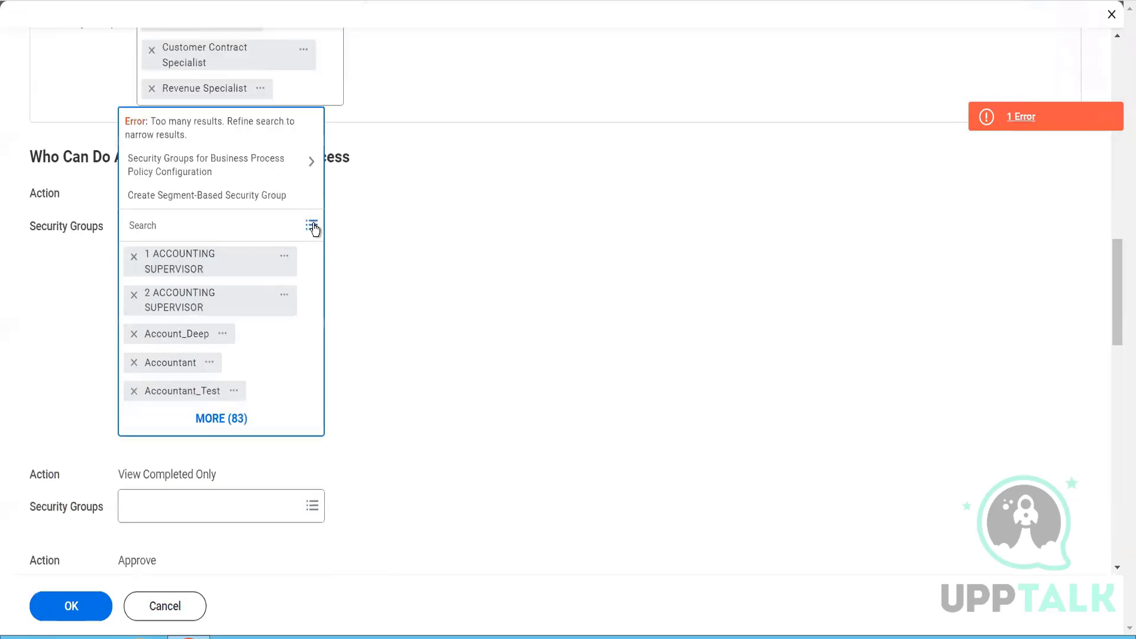
pyautogui.click(251, 159)
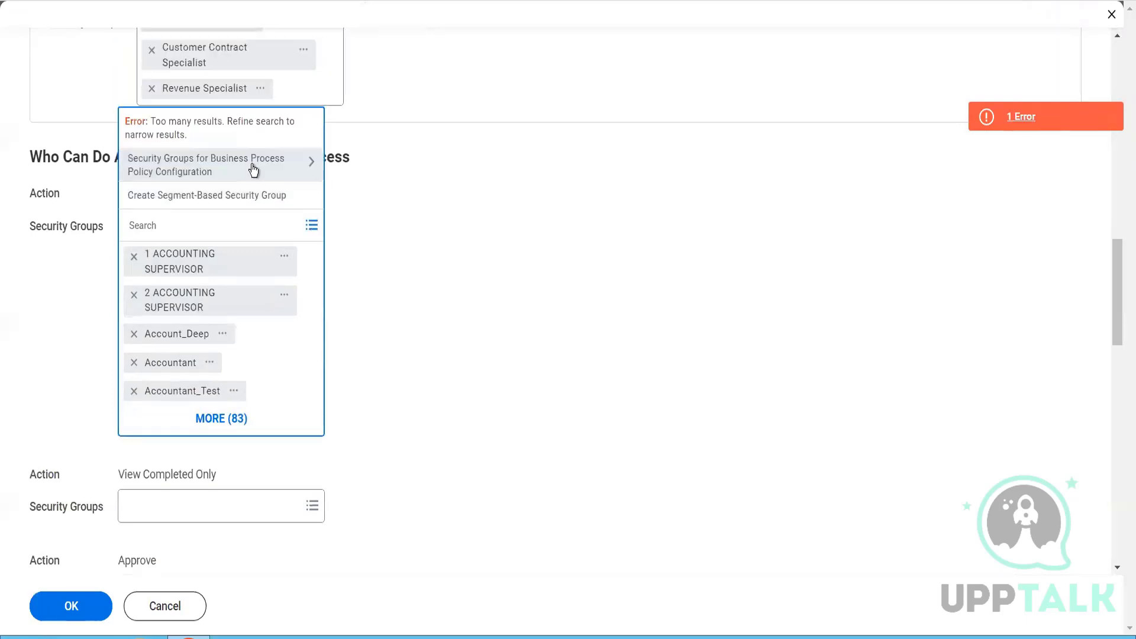
pyautogui.click(135, 259)
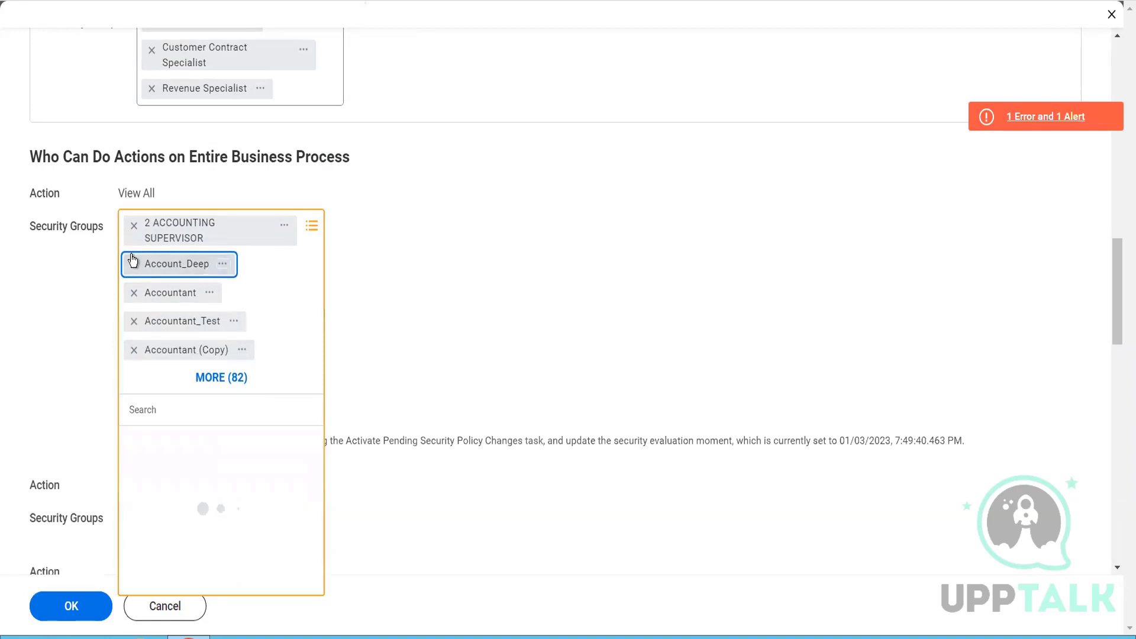
pyautogui.doubleClick(132, 261)
pyautogui.click(133, 261)
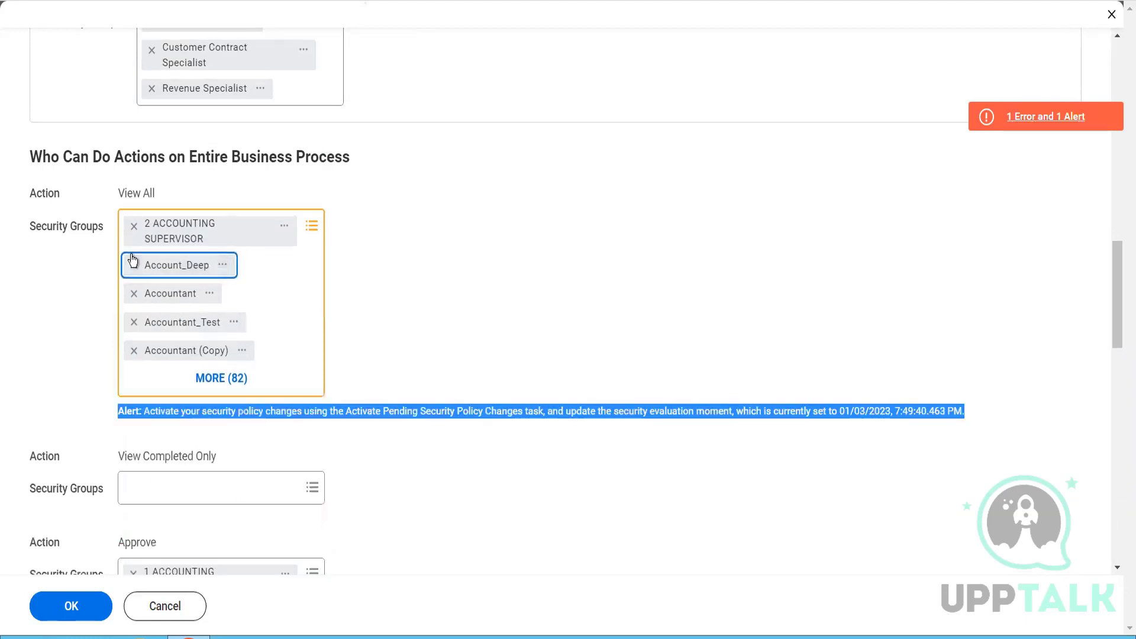
pyautogui.click(133, 264)
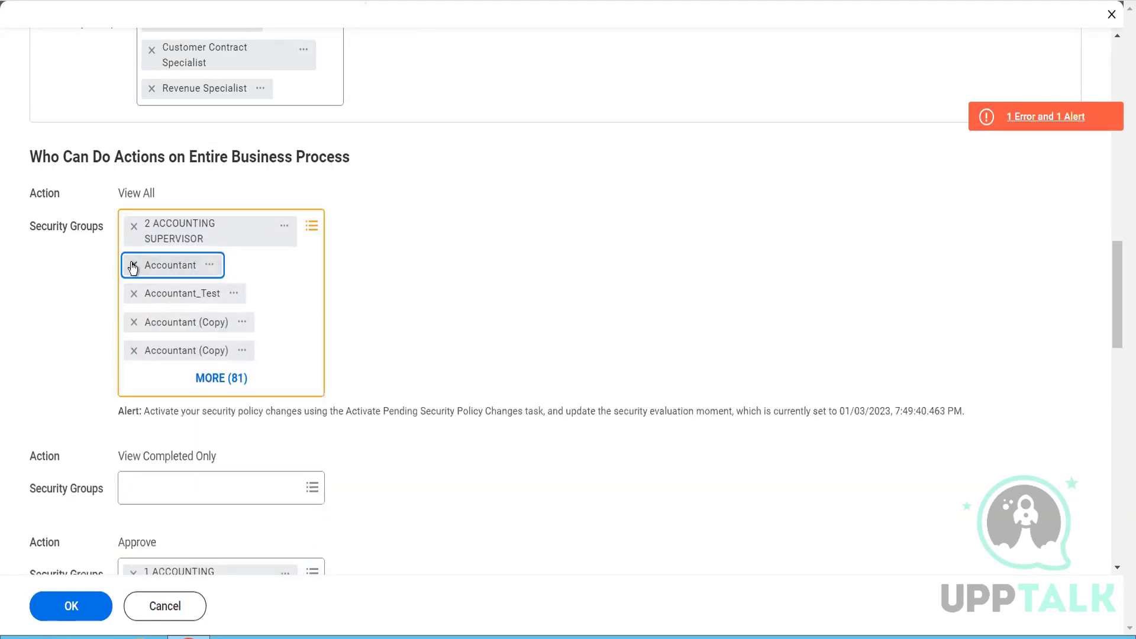
pyautogui.click(133, 264)
pyautogui.click(132, 263)
pyautogui.click(133, 264)
pyautogui.click(133, 264)
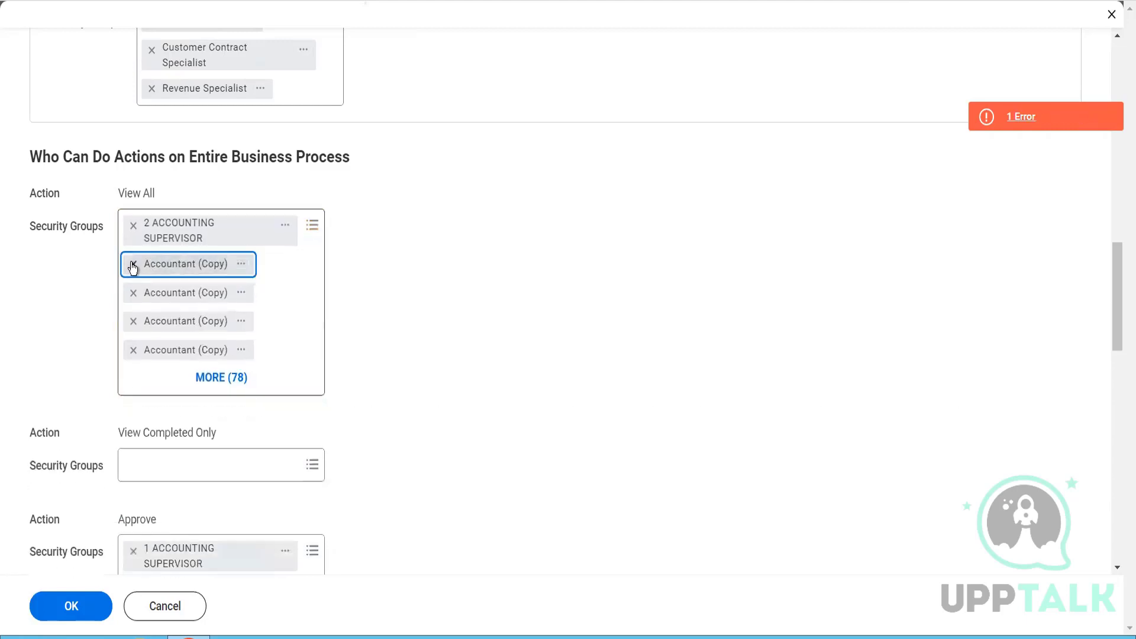
pyautogui.click(132, 266)
pyautogui.click(133, 266)
pyautogui.click(132, 265)
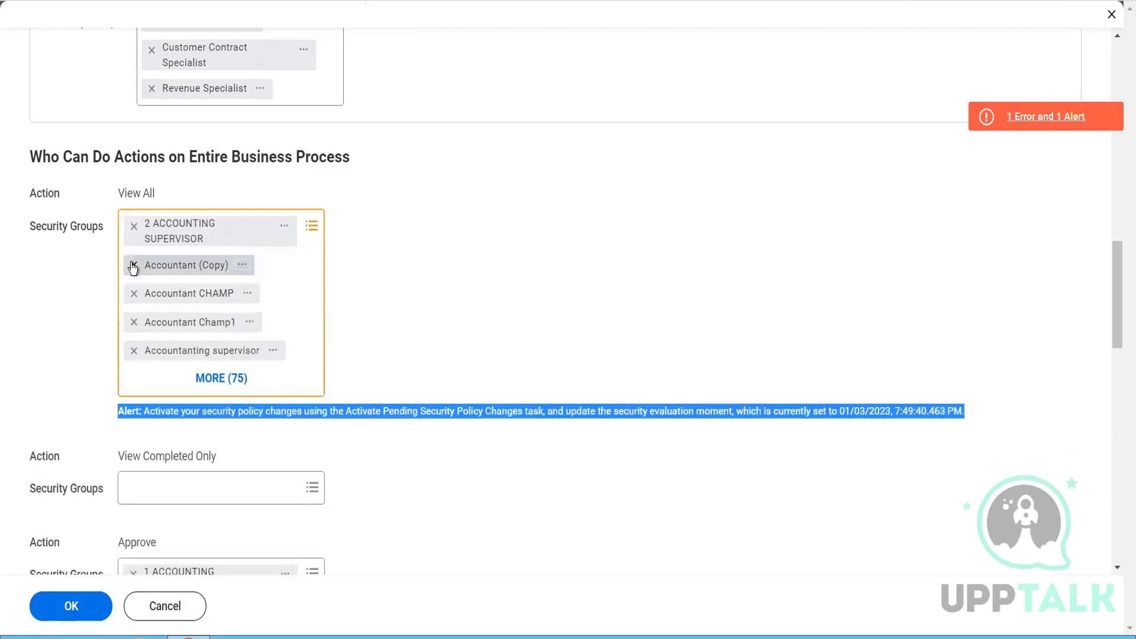
pyautogui.click(132, 266)
pyautogui.click(133, 266)
pyautogui.click(132, 265)
pyautogui.click(133, 266)
pyautogui.click(132, 266)
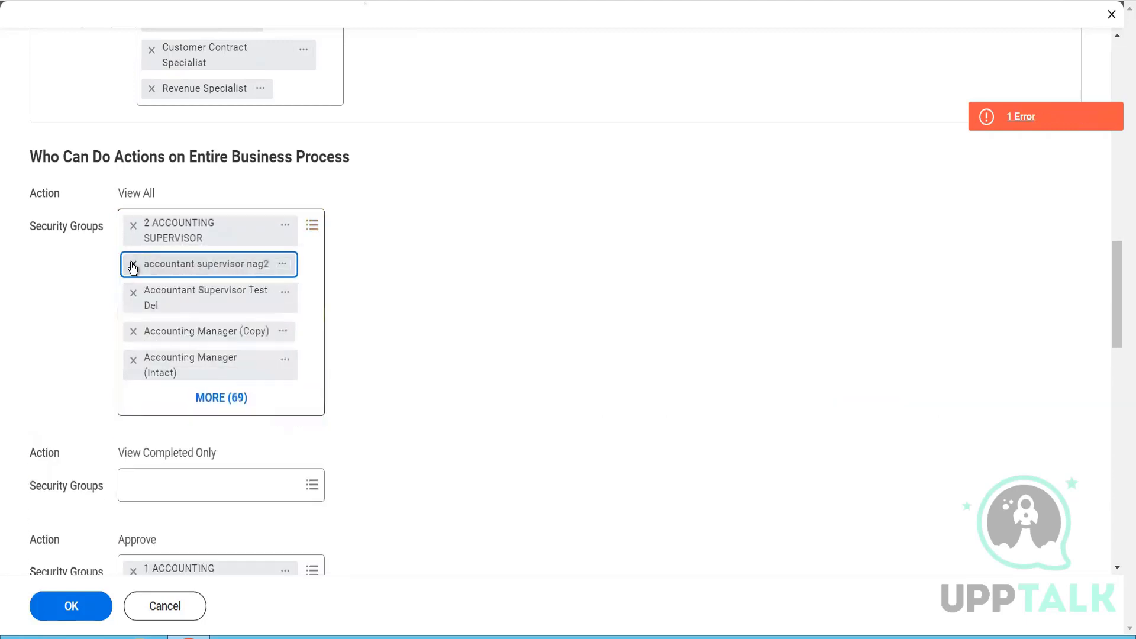
pyautogui.click(133, 266)
pyautogui.click(133, 265)
pyautogui.click(133, 265)
pyautogui.click(133, 266)
pyautogui.click(132, 266)
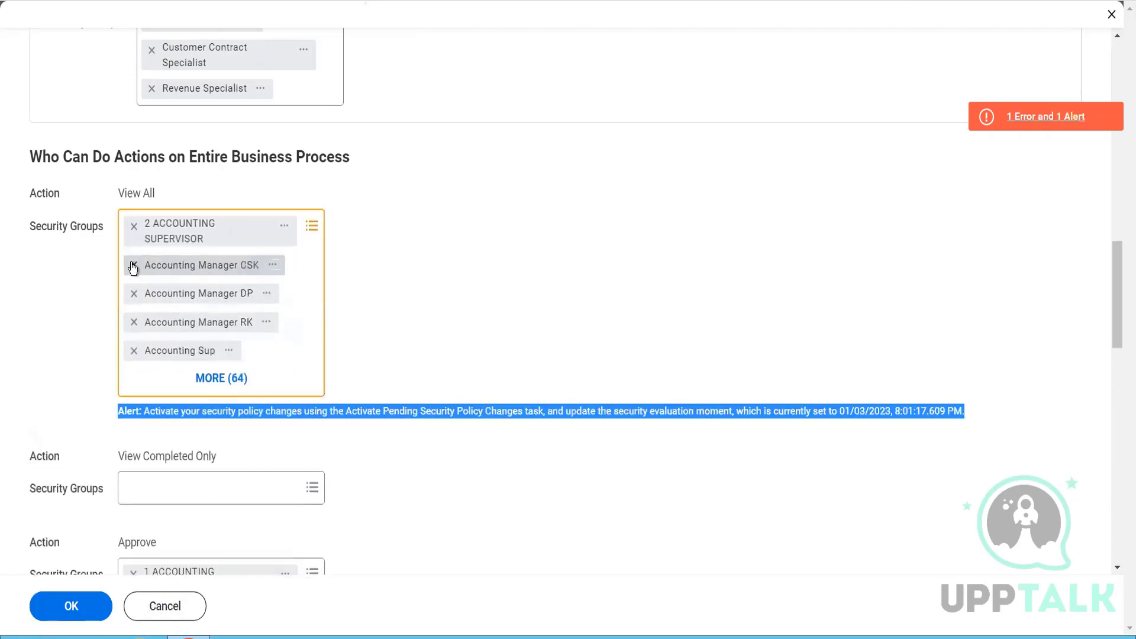
pyautogui.click(132, 266)
pyautogui.click(131, 266)
pyautogui.click(132, 265)
pyautogui.click(132, 265)
pyautogui.click(133, 265)
pyautogui.click(132, 265)
pyautogui.click(132, 265)
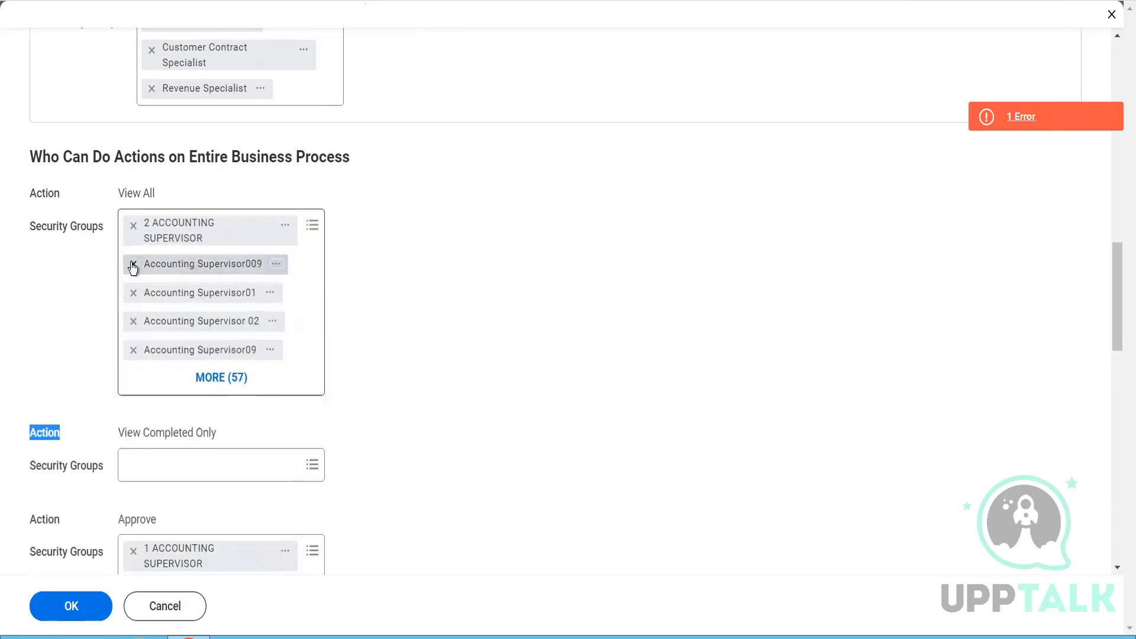
pyautogui.click(132, 265)
pyautogui.click(132, 265)
pyautogui.click(132, 265)
pyautogui.click(132, 266)
pyautogui.click(132, 266)
pyautogui.click(132, 265)
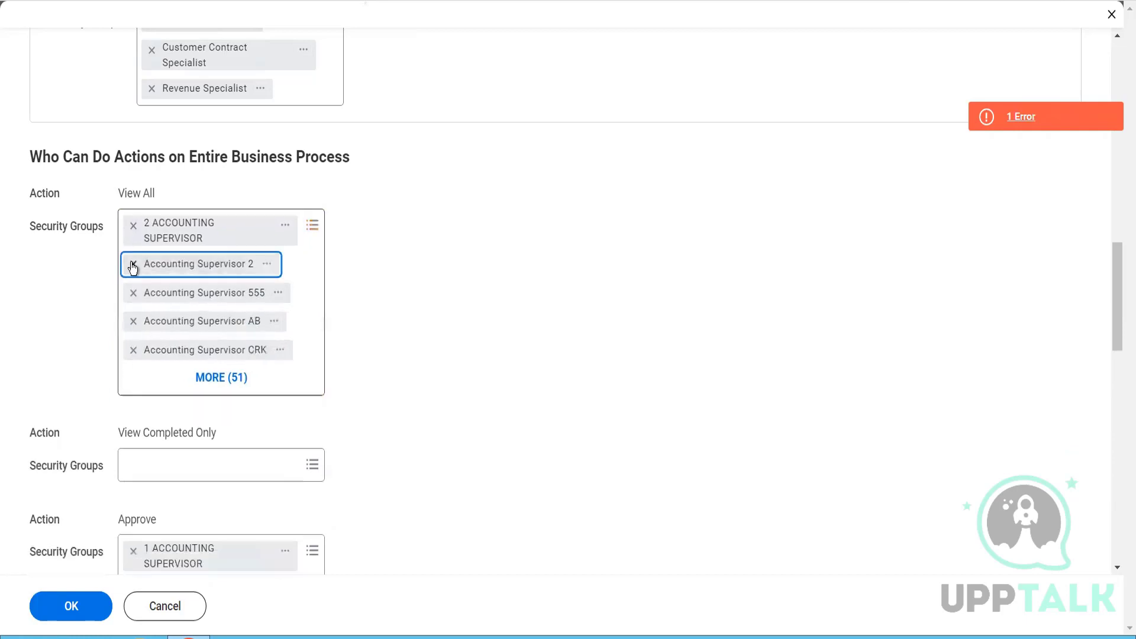
pyautogui.click(133, 265)
pyautogui.click(132, 266)
pyautogui.click(133, 265)
pyautogui.click(133, 266)
pyautogui.click(133, 265)
pyautogui.click(133, 265)
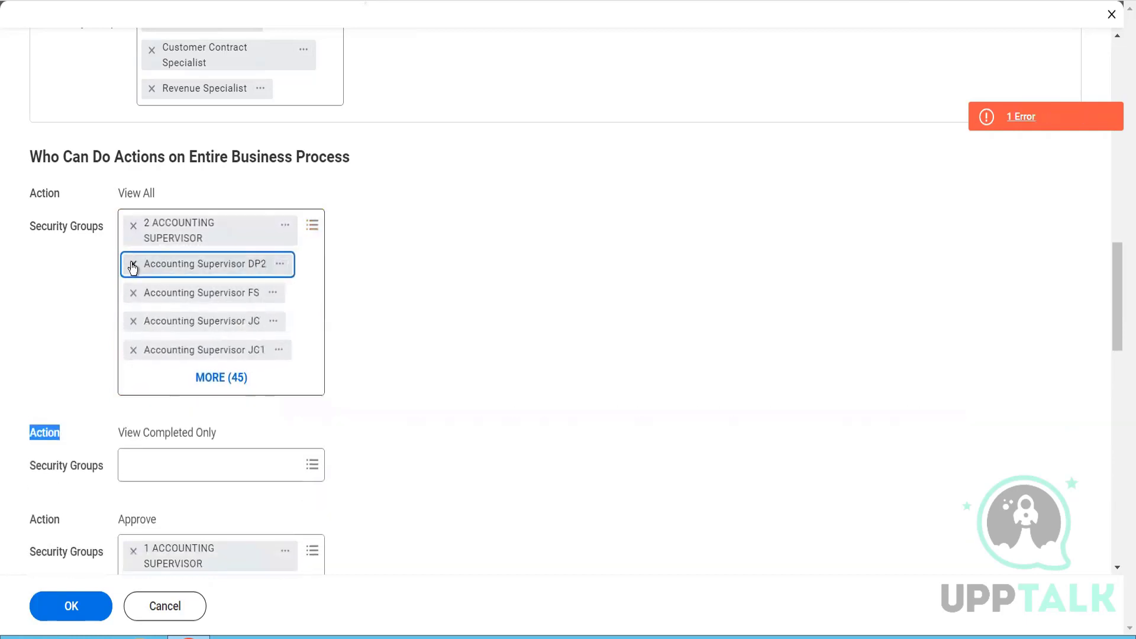
pyautogui.click(133, 265)
pyautogui.click(133, 266)
pyautogui.click(133, 266)
pyautogui.click(132, 266)
pyautogui.click(132, 266)
pyautogui.click(133, 266)
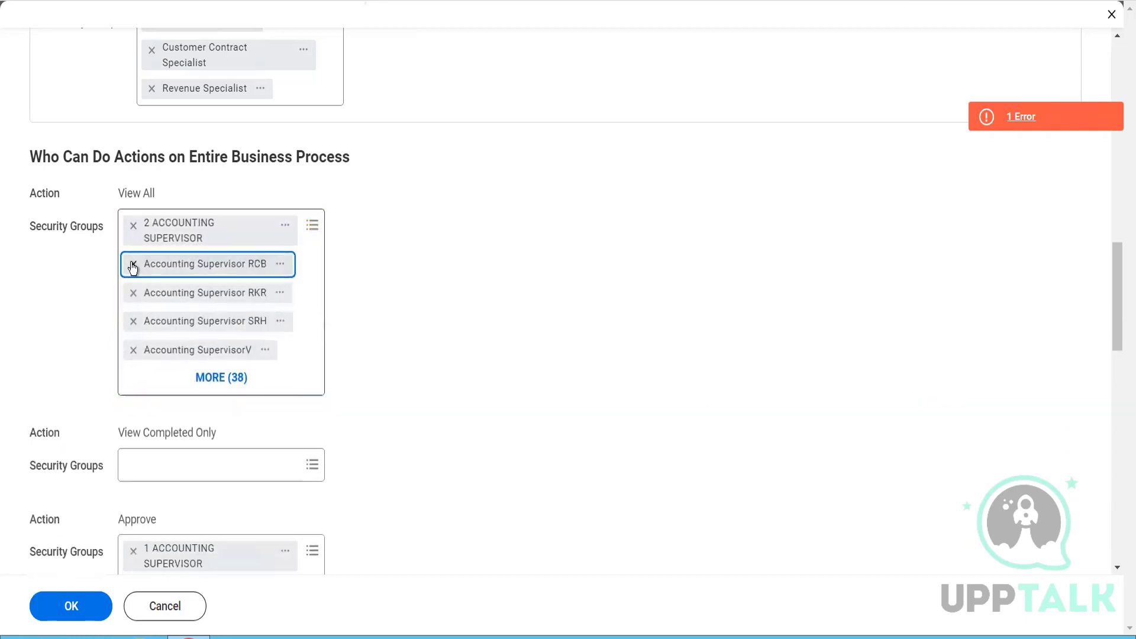
pyautogui.click(132, 265)
pyautogui.click(132, 265)
pyautogui.click(132, 266)
pyautogui.click(132, 266)
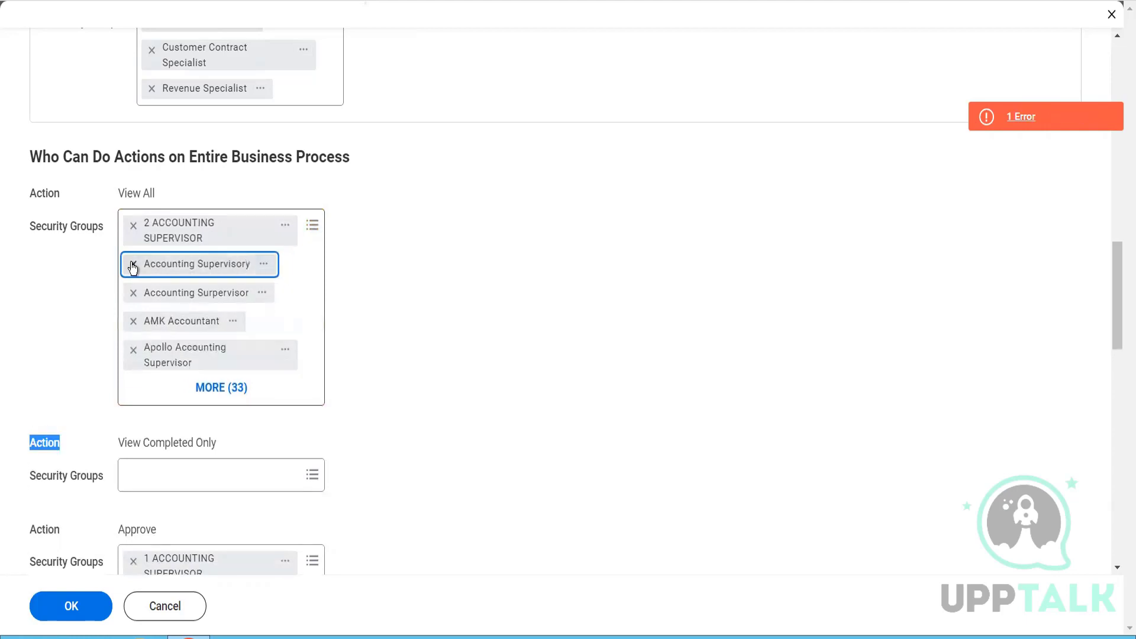
pyautogui.click(132, 266)
pyautogui.click(133, 266)
pyautogui.click(132, 265)
pyautogui.click(132, 265)
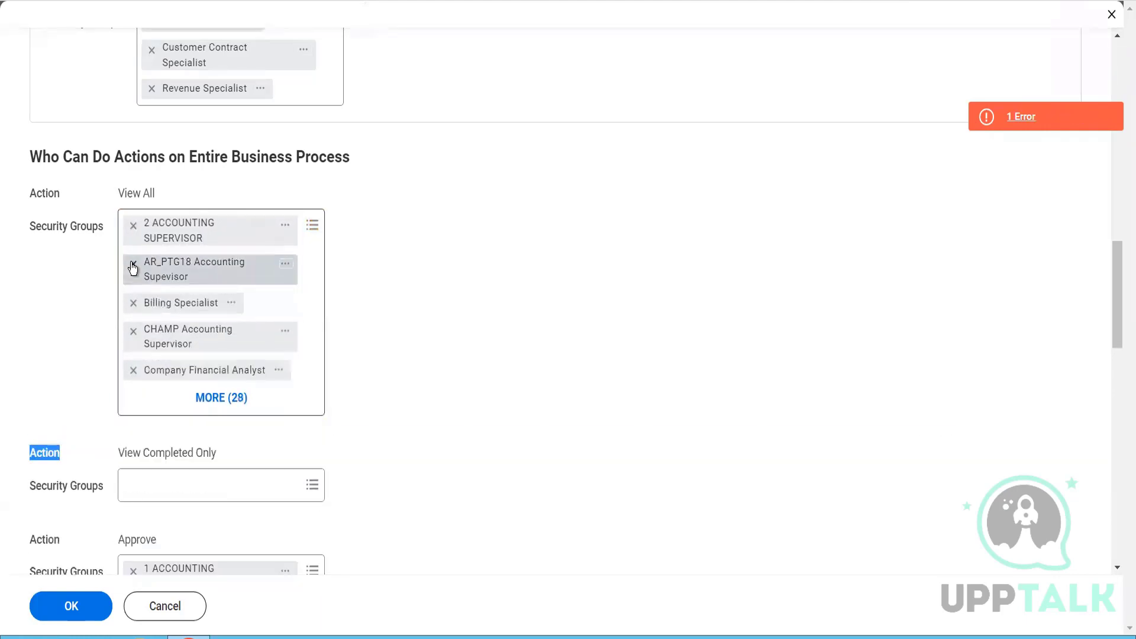
pyautogui.click(133, 266)
pyautogui.click(132, 266)
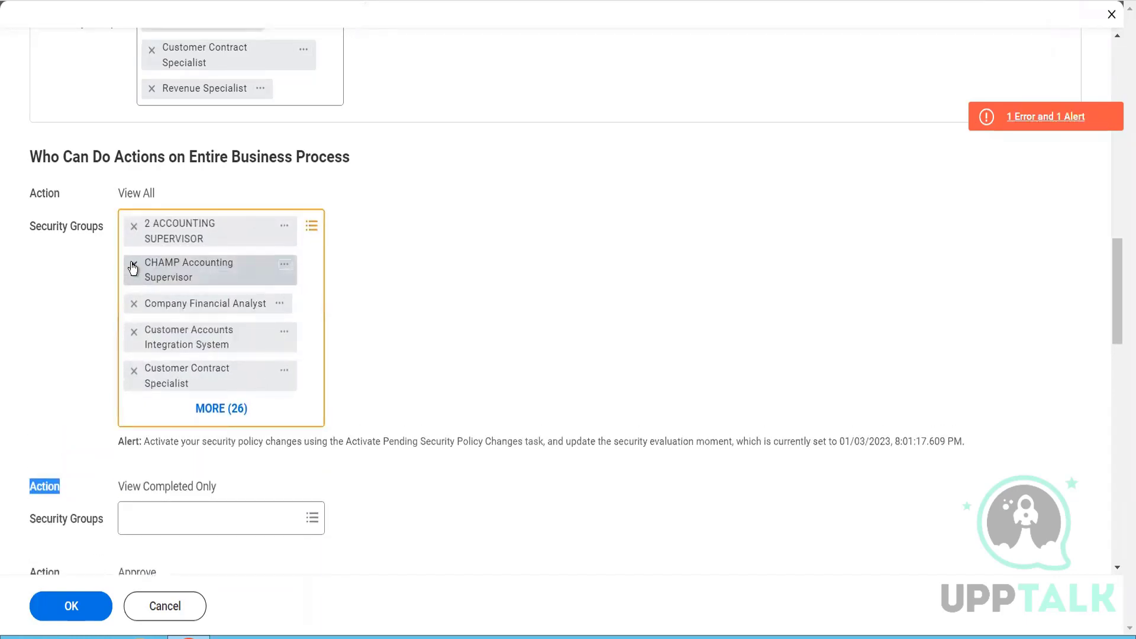
pyautogui.click(132, 266)
pyautogui.click(133, 266)
pyautogui.click(133, 265)
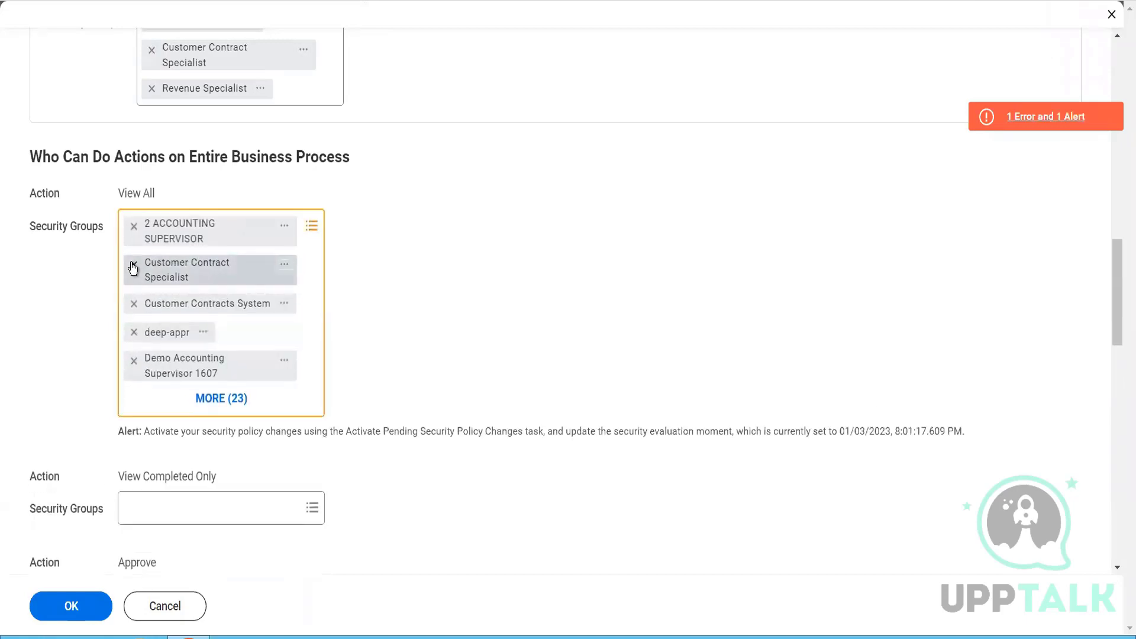
pyautogui.click(132, 265)
pyautogui.click(132, 266)
pyautogui.click(132, 266)
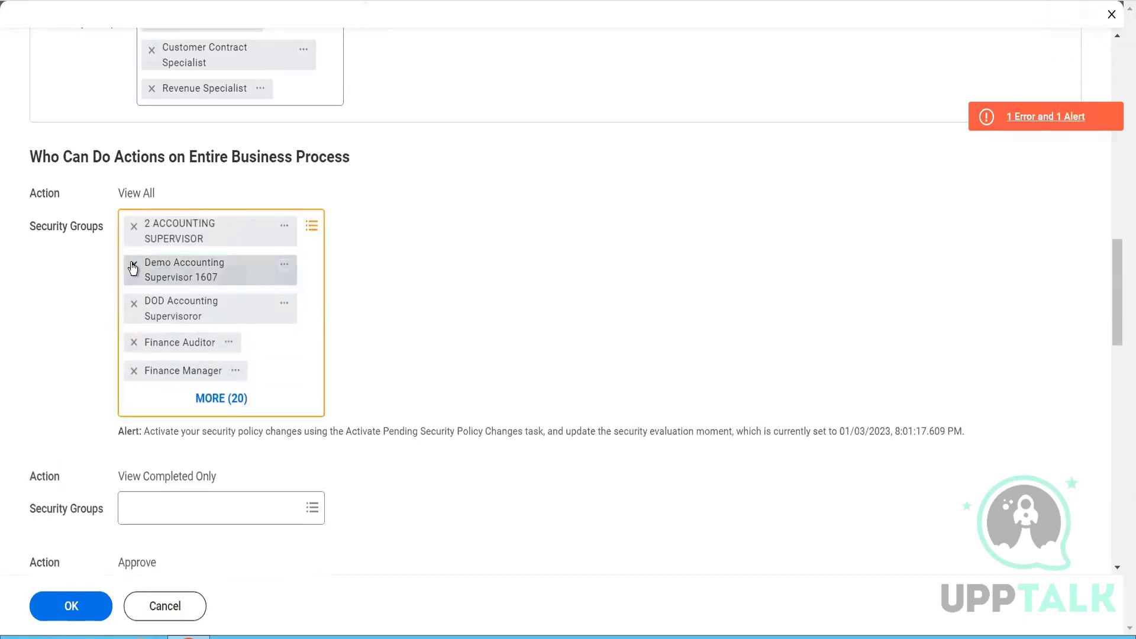
pyautogui.click(133, 265)
pyautogui.click(132, 265)
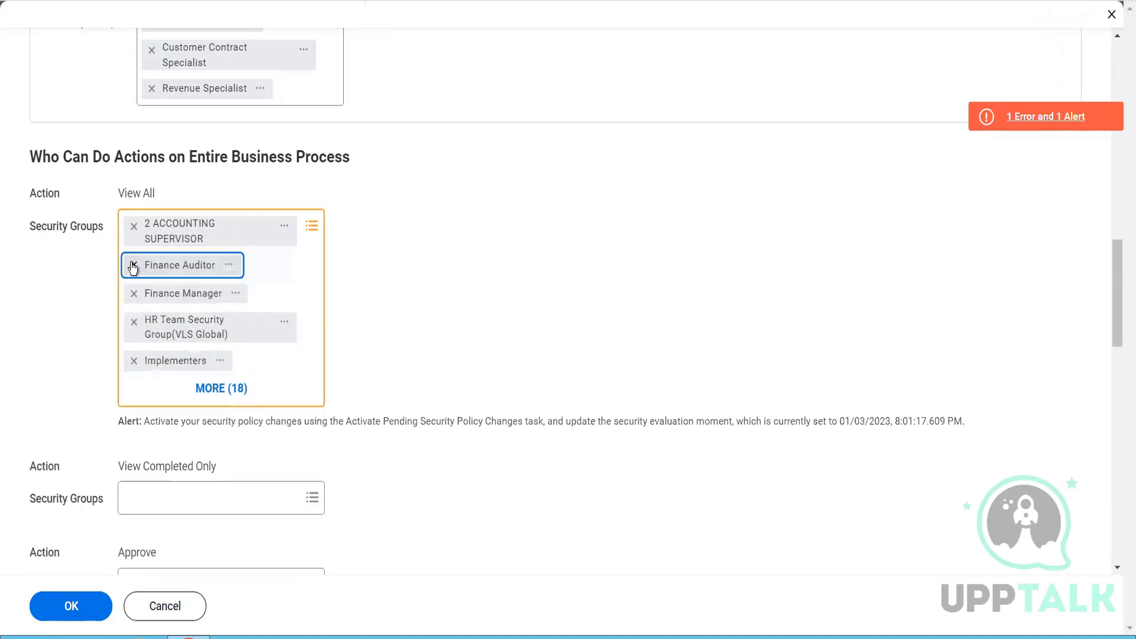
pyautogui.click(132, 266)
pyautogui.click(133, 265)
pyautogui.click(132, 265)
pyautogui.click(132, 266)
pyautogui.click(132, 266)
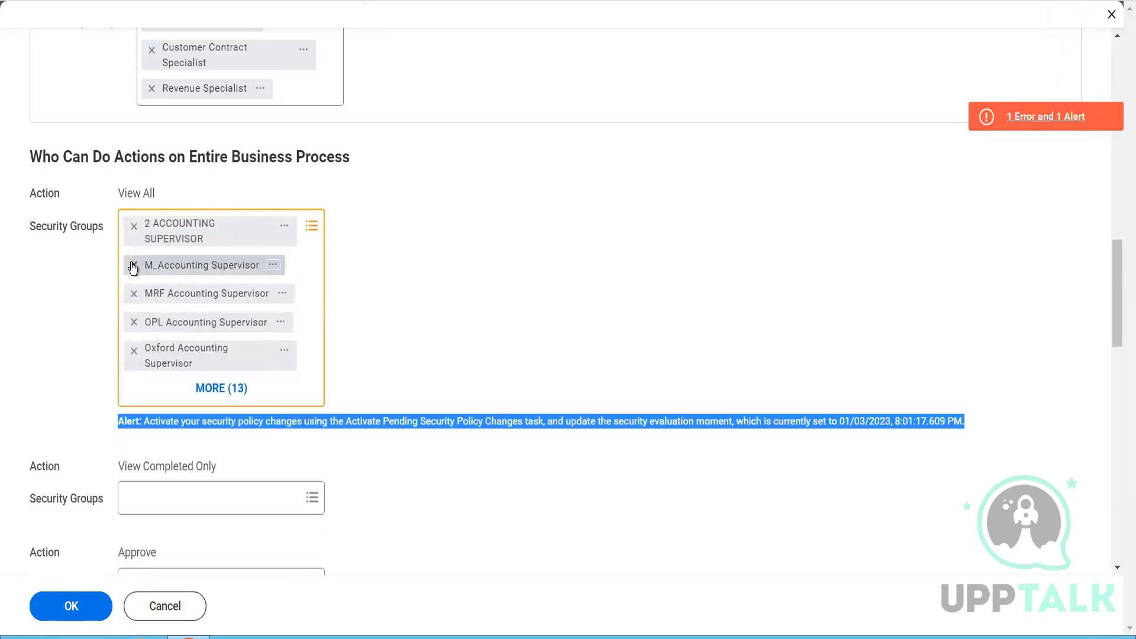
pyautogui.click(132, 265)
pyautogui.click(133, 265)
pyautogui.click(132, 265)
pyautogui.click(132, 266)
pyautogui.click(132, 265)
pyautogui.click(133, 265)
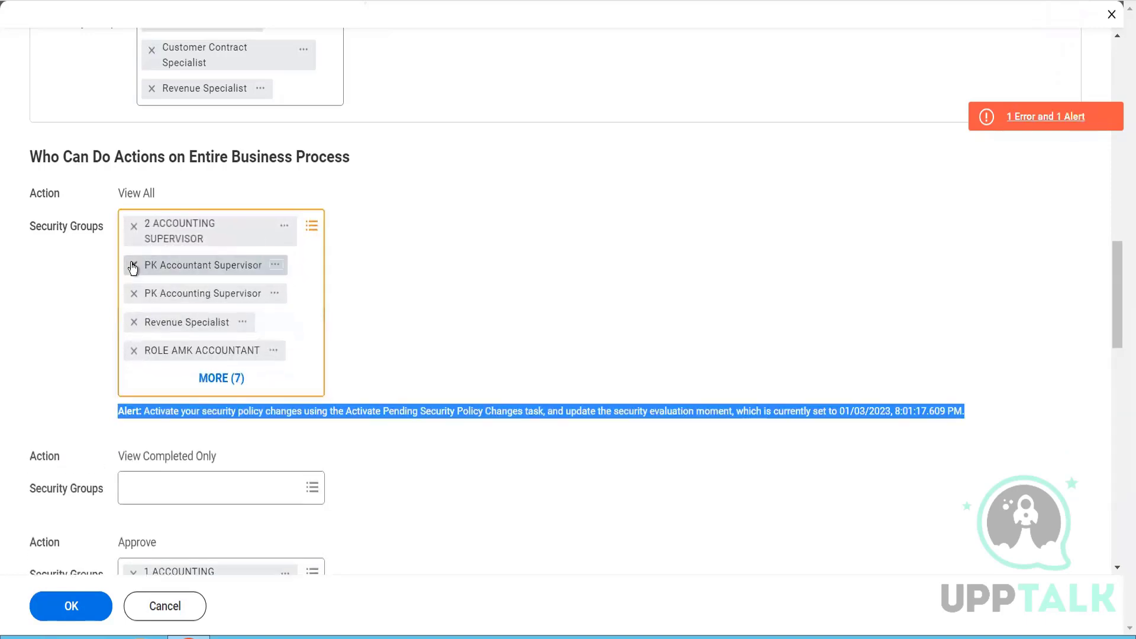
pyautogui.click(132, 265)
pyautogui.click(133, 265)
pyautogui.click(133, 266)
pyautogui.click(132, 266)
pyautogui.click(133, 265)
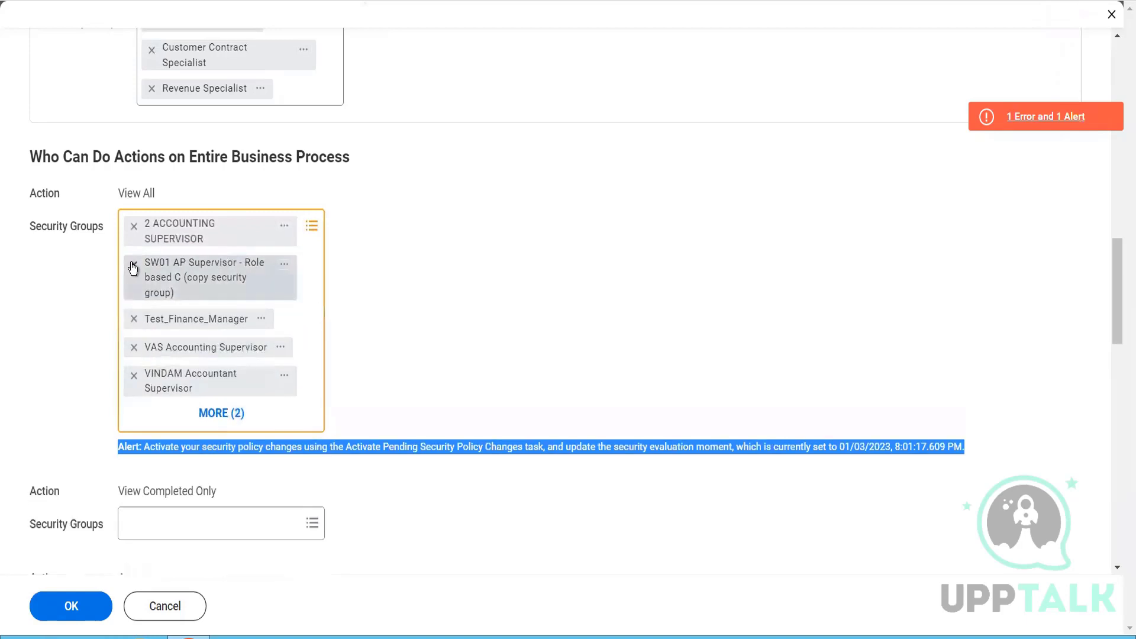
pyautogui.click(132, 265)
pyautogui.click(133, 266)
pyautogui.click(132, 266)
pyautogui.click(132, 265)
pyautogui.click(132, 265)
pyautogui.click(132, 266)
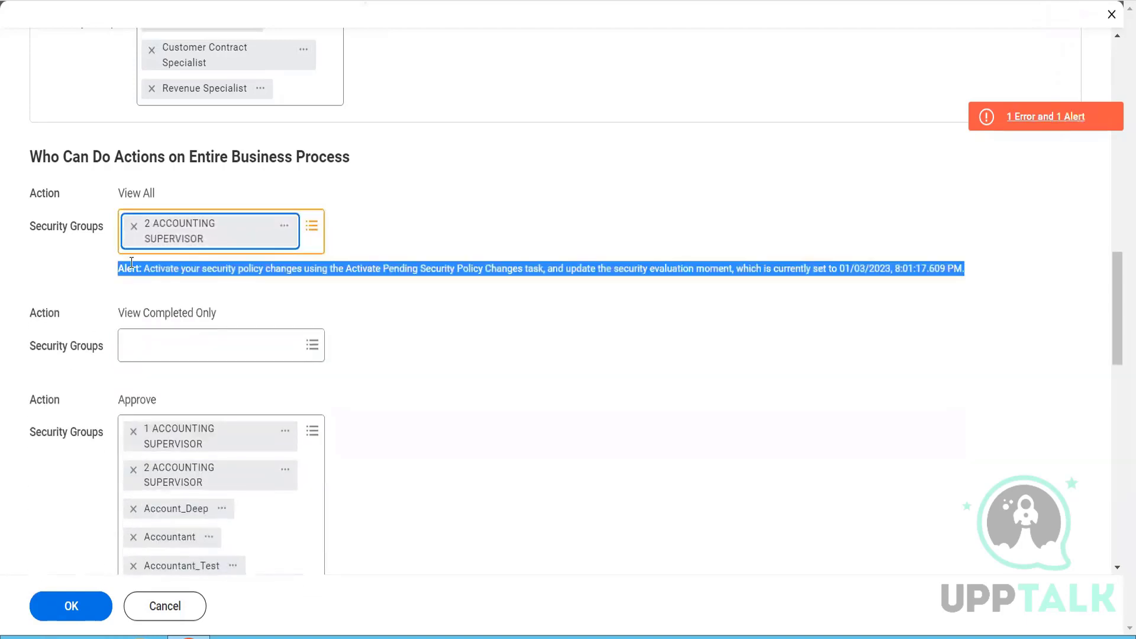
pyautogui.click(134, 226)
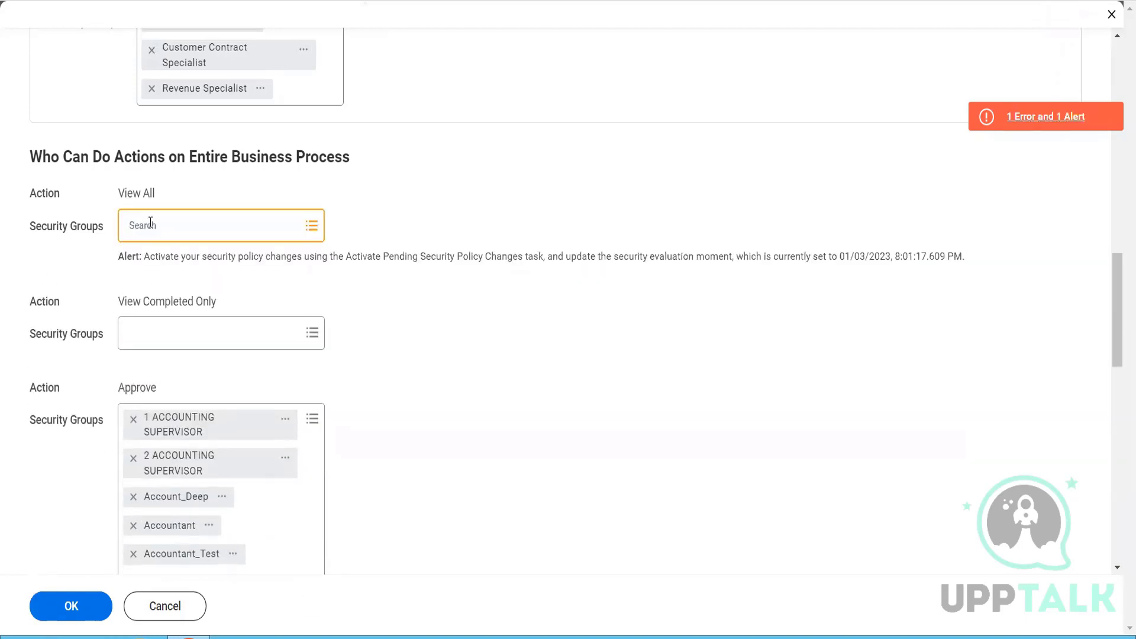
# - Search for "implemen" and add the Implementers security group to the View All action
pyautogui.click(149, 222)
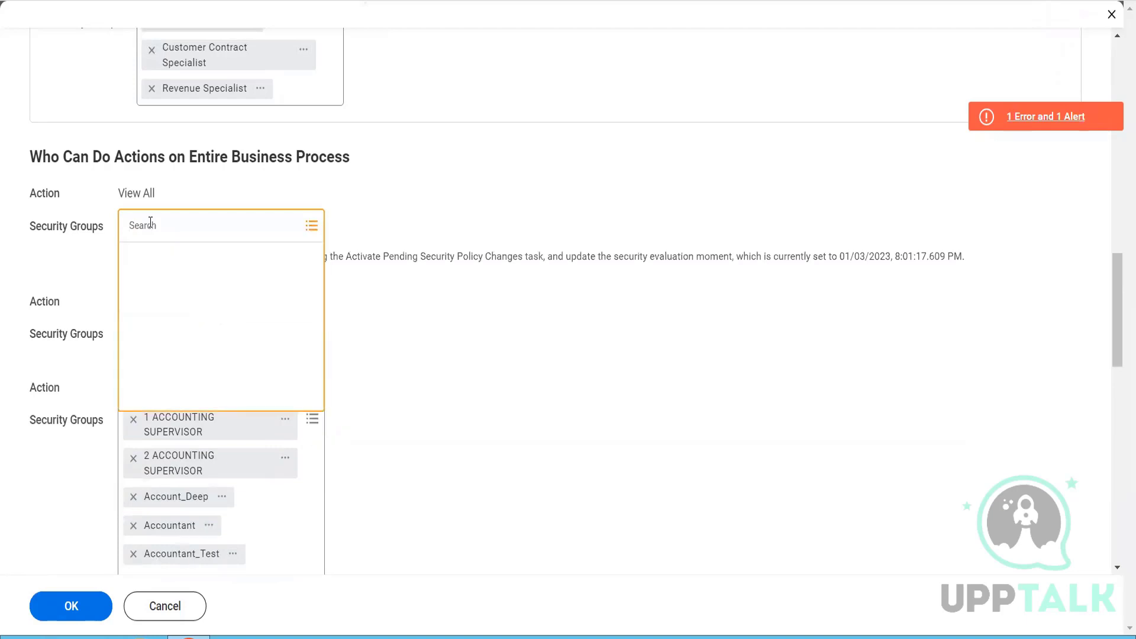
pyautogui.write('implemen')
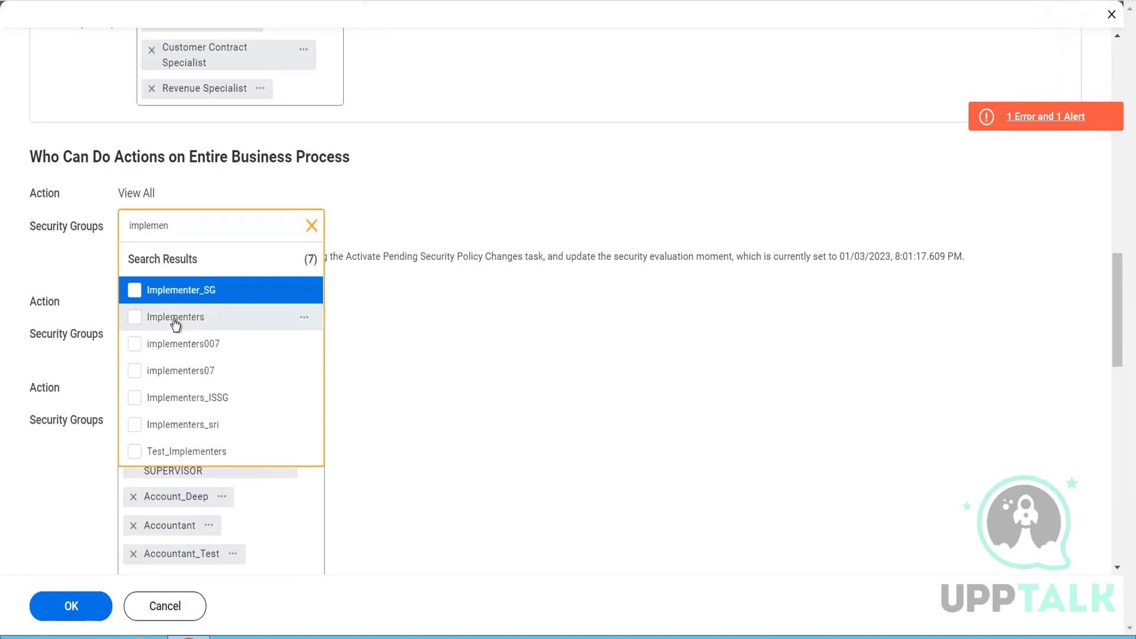
pyautogui.click(175, 319)
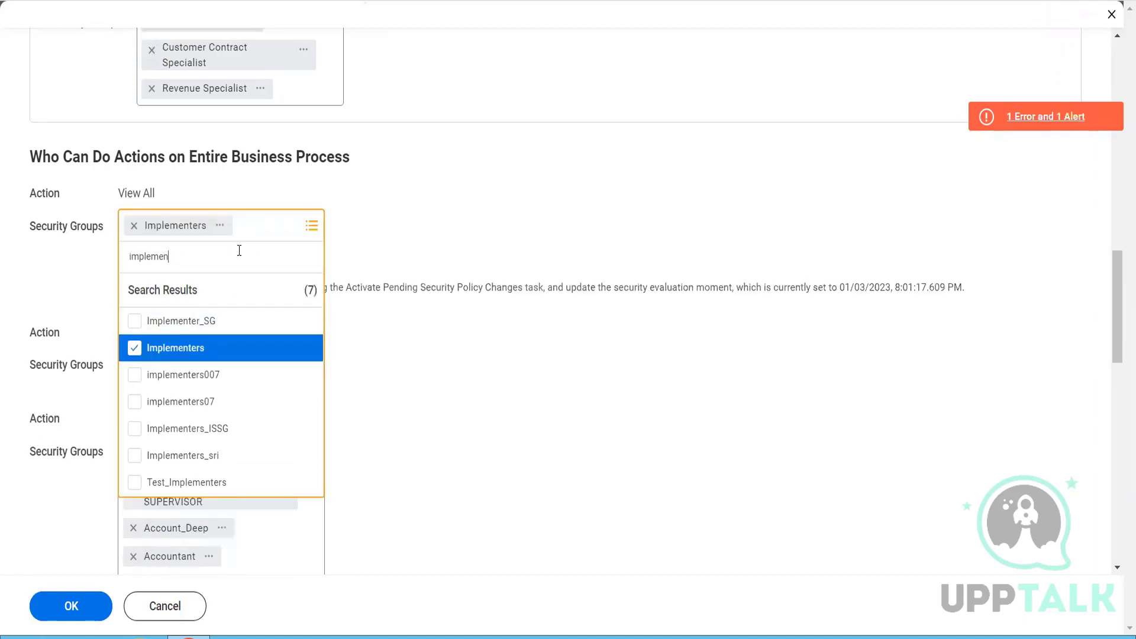
# - Search for "cust cont spec", add the Customer Contract Specialist security group to the View All action, and submit the policy changes
pyautogui.write('cust')
pyautogui.press('BackSpace')
pyautogui.press('BackSpace')
pyautogui.press('BackSpace')
pyautogui.press('BackSpace')
pyautogui.press('BackSpace')
pyautogui.press('BackSpace')
pyautogui.press('BackSpace')
pyautogui.press('BackSpace')
pyautogui.press('BackSpace')
pyautogui.press('BackSpace')
pyautogui.press('BackSpace')
pyautogui.press('BackSpace')
pyautogui.write('cust cont spec')
pyautogui.press('Return')
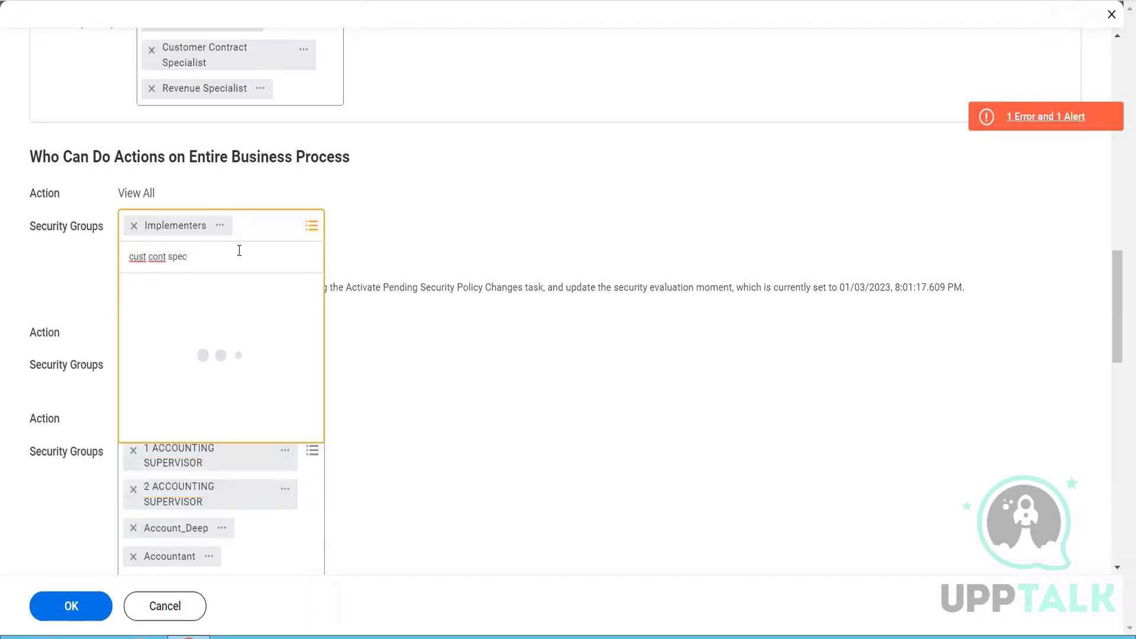
pyautogui.click(240, 321)
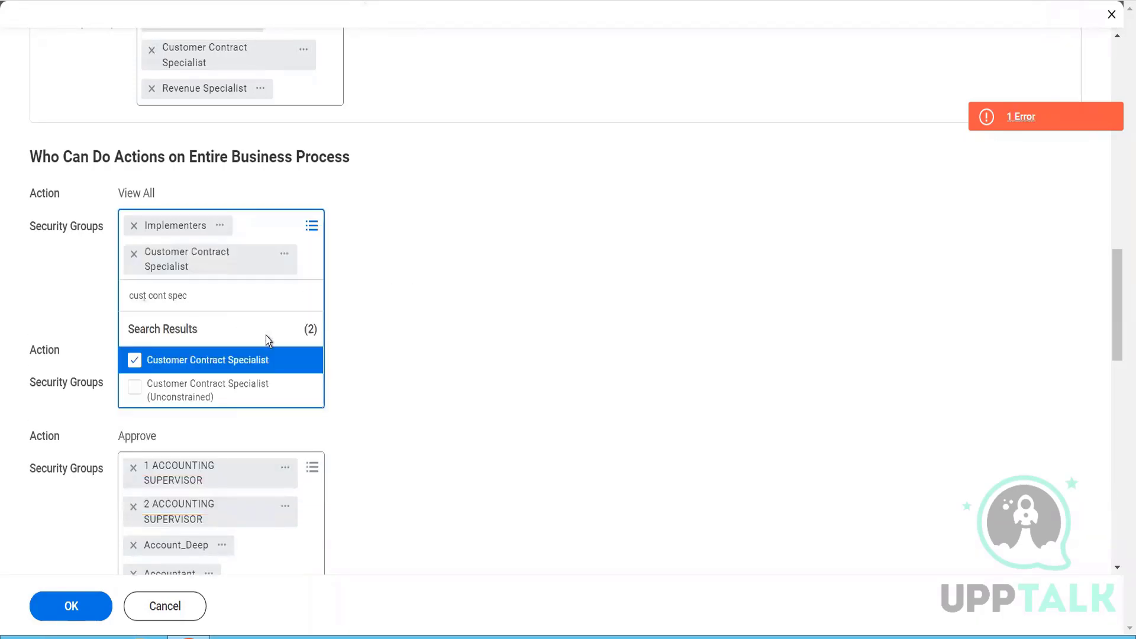
pyautogui.click(436, 445)
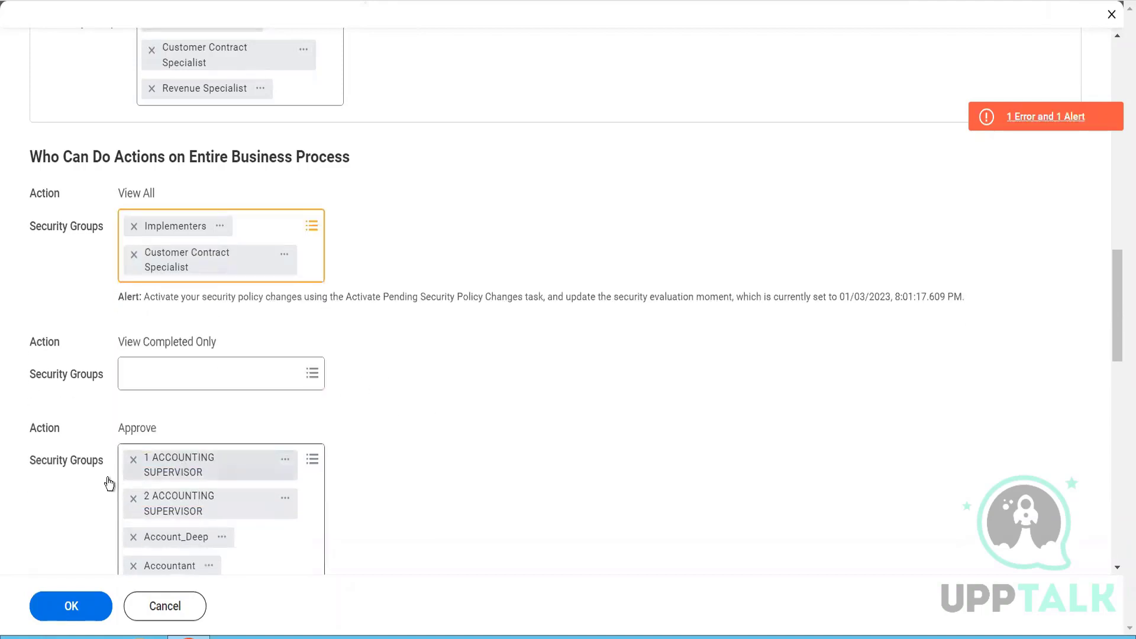
pyautogui.click(90, 603)
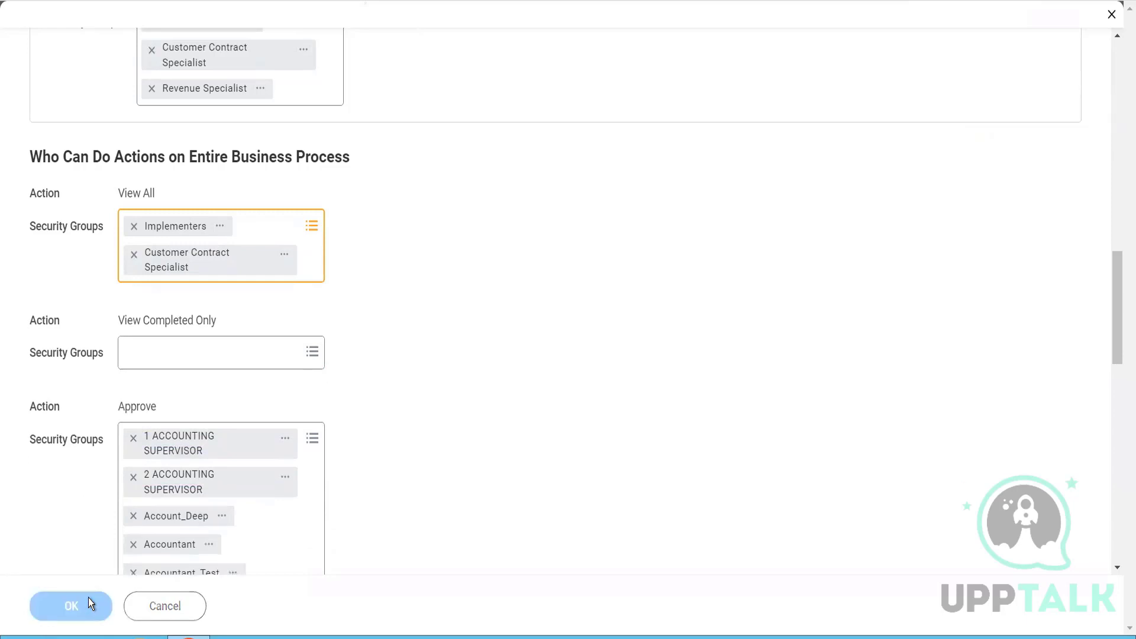
# - Remove every security group from the Approve action under Who Can Do Actions on Entire Business Process and submit the policy changes
pyautogui.scroll(-5, 349, 453)
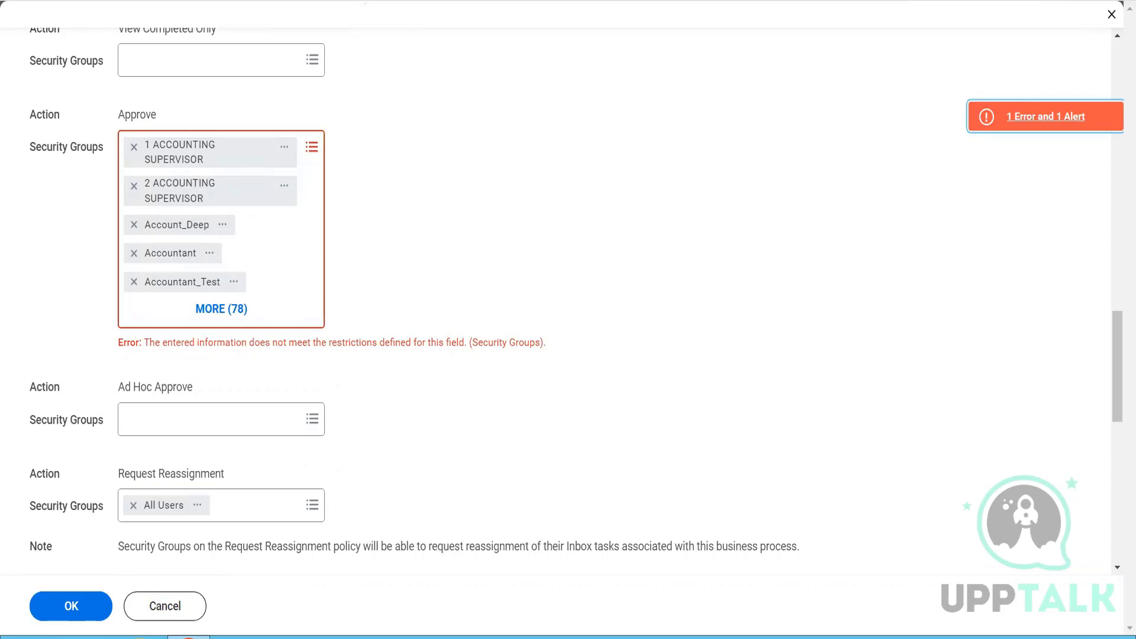
pyautogui.click(133, 151)
pyautogui.click(132, 151)
pyautogui.click(133, 150)
pyautogui.click(132, 151)
pyautogui.click(133, 151)
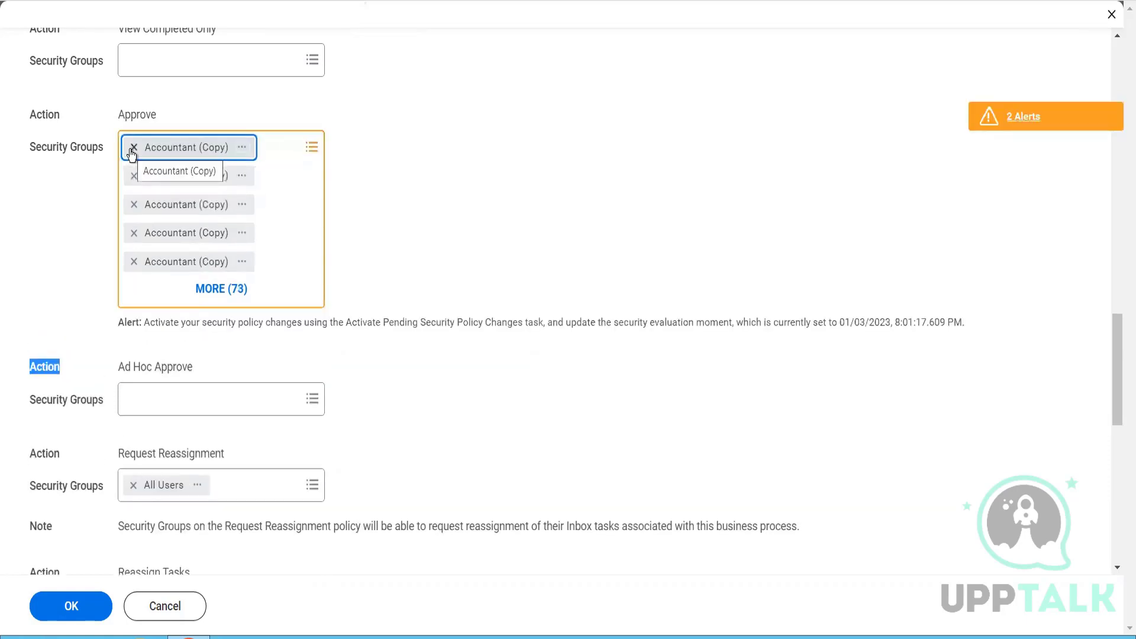
pyautogui.click(132, 151)
pyautogui.click(133, 151)
pyautogui.click(132, 151)
pyautogui.click(133, 151)
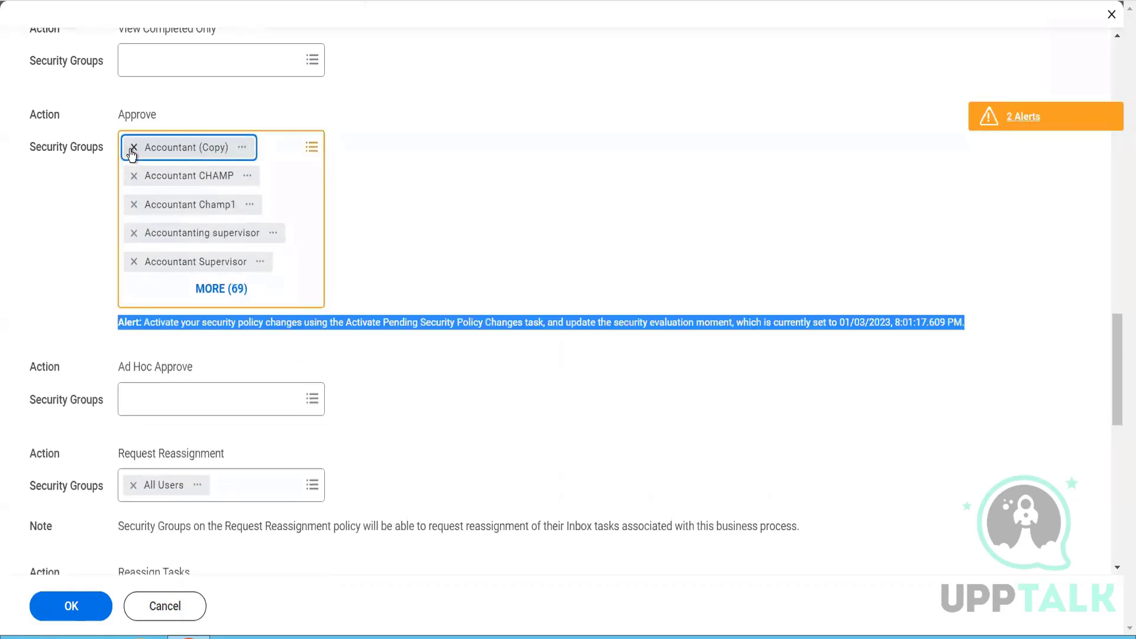
pyautogui.click(133, 150)
pyautogui.click(133, 151)
pyautogui.click(132, 151)
pyautogui.click(132, 152)
pyautogui.click(133, 152)
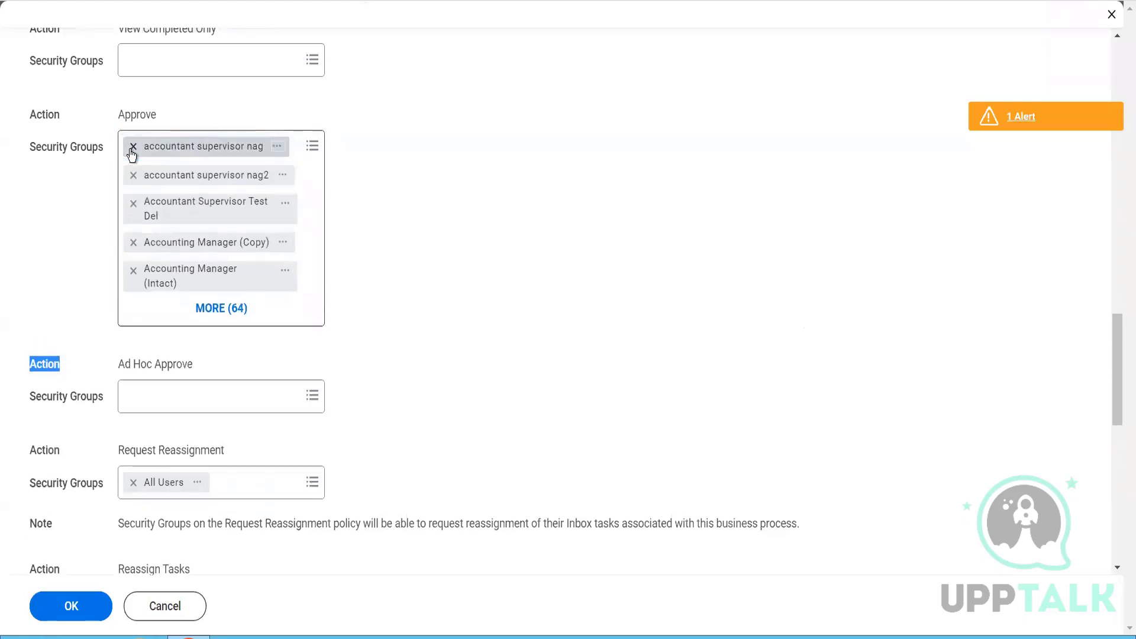
pyautogui.click(133, 152)
pyautogui.click(132, 152)
pyautogui.click(133, 151)
pyautogui.click(133, 152)
pyautogui.click(133, 151)
pyautogui.click(132, 150)
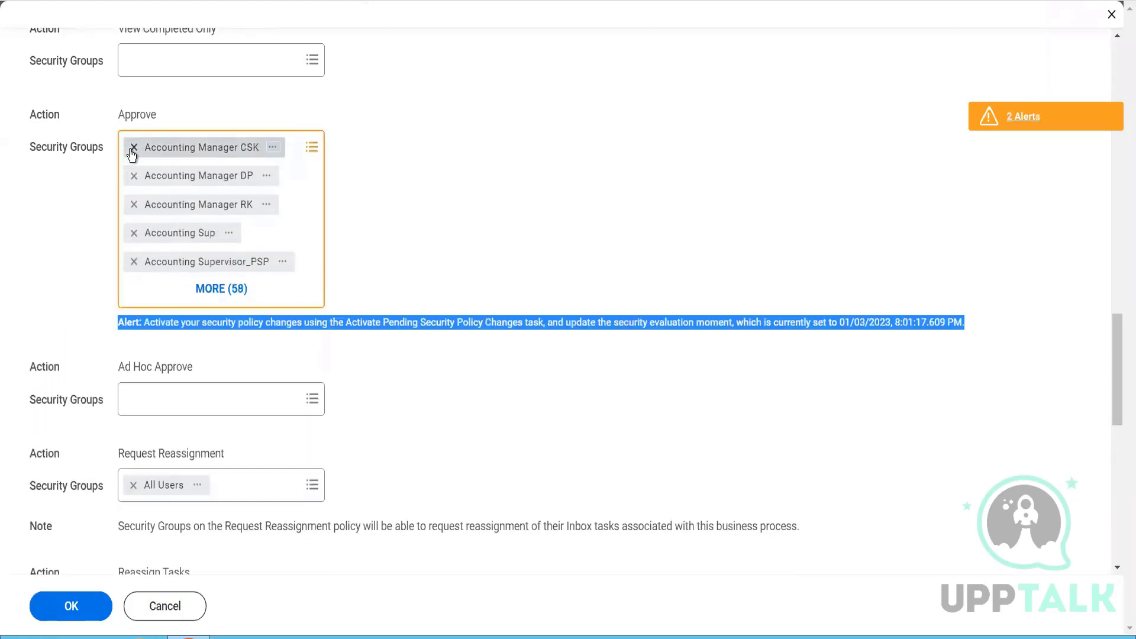
pyautogui.click(132, 151)
pyautogui.click(132, 151)
pyautogui.click(133, 151)
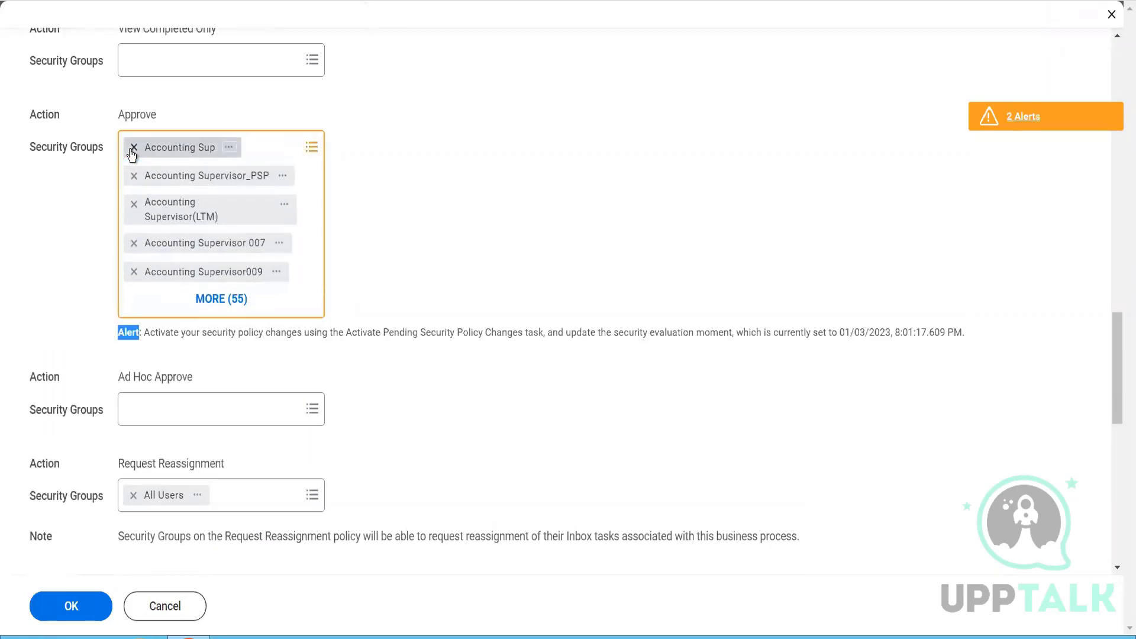
pyautogui.click(133, 152)
pyautogui.click(132, 151)
pyautogui.click(132, 152)
pyautogui.click(133, 151)
pyautogui.click(133, 152)
pyautogui.click(133, 152)
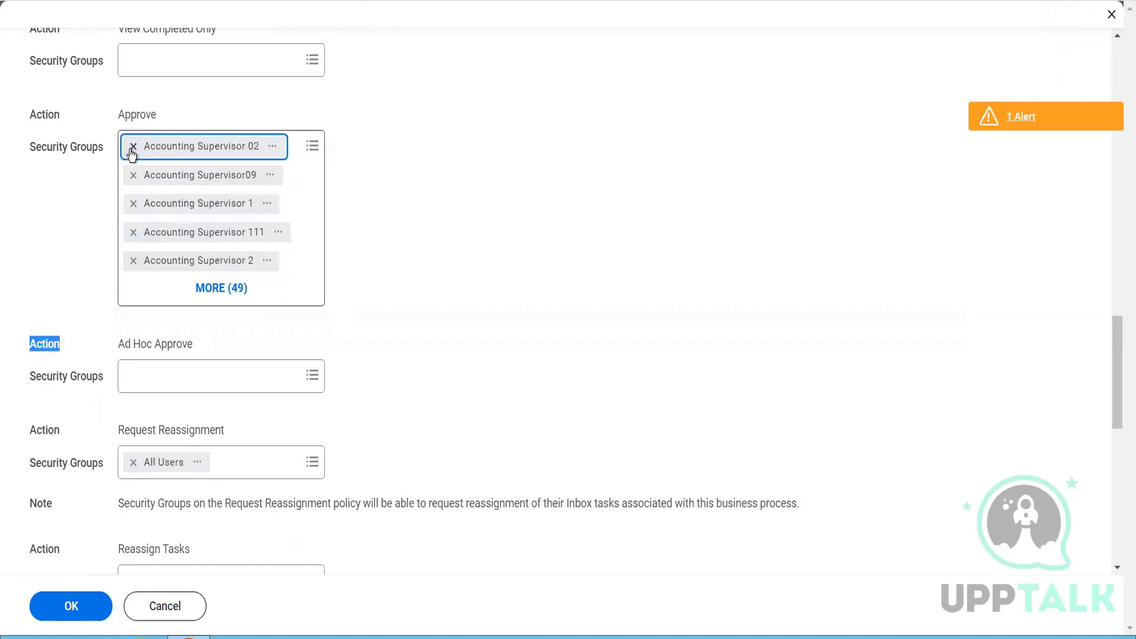
pyautogui.click(131, 150)
pyautogui.click(133, 151)
pyautogui.click(133, 151)
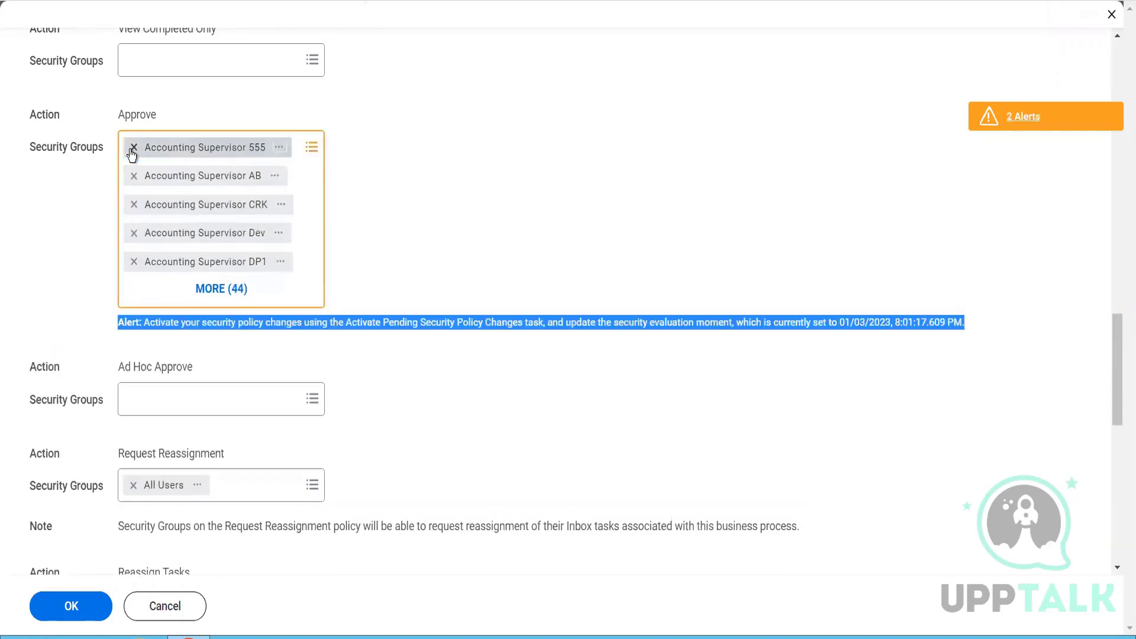
pyautogui.click(133, 151)
pyautogui.click(132, 151)
pyautogui.click(132, 151)
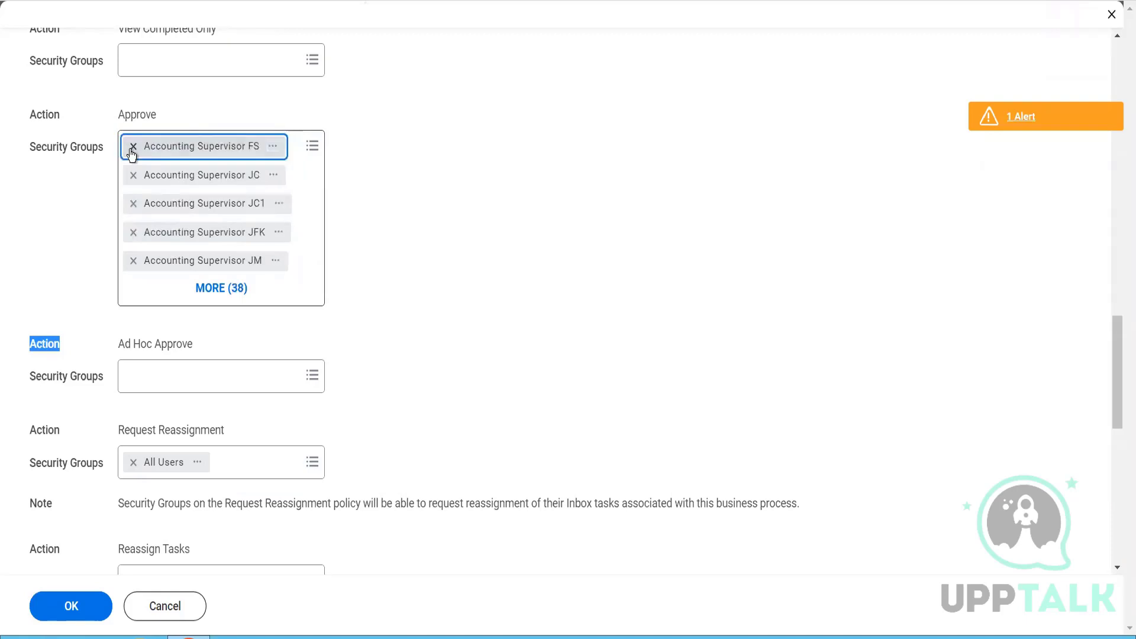
pyautogui.click(132, 151)
pyautogui.click(133, 151)
pyautogui.click(132, 151)
pyautogui.click(133, 151)
pyautogui.click(132, 151)
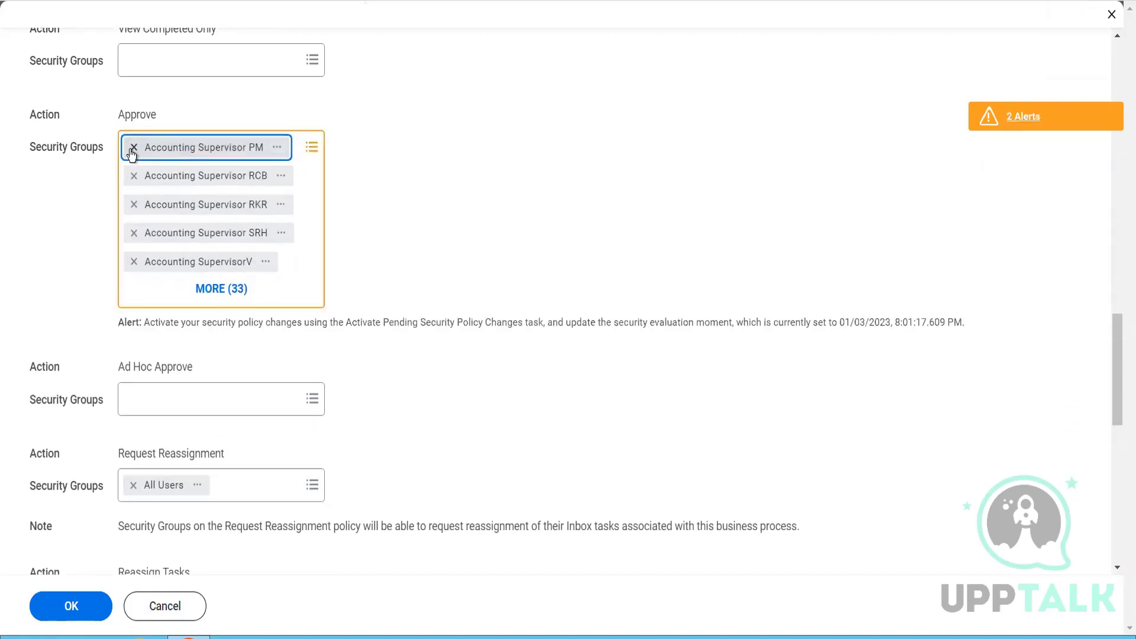
pyautogui.click(132, 151)
pyautogui.click(133, 151)
pyautogui.click(133, 151)
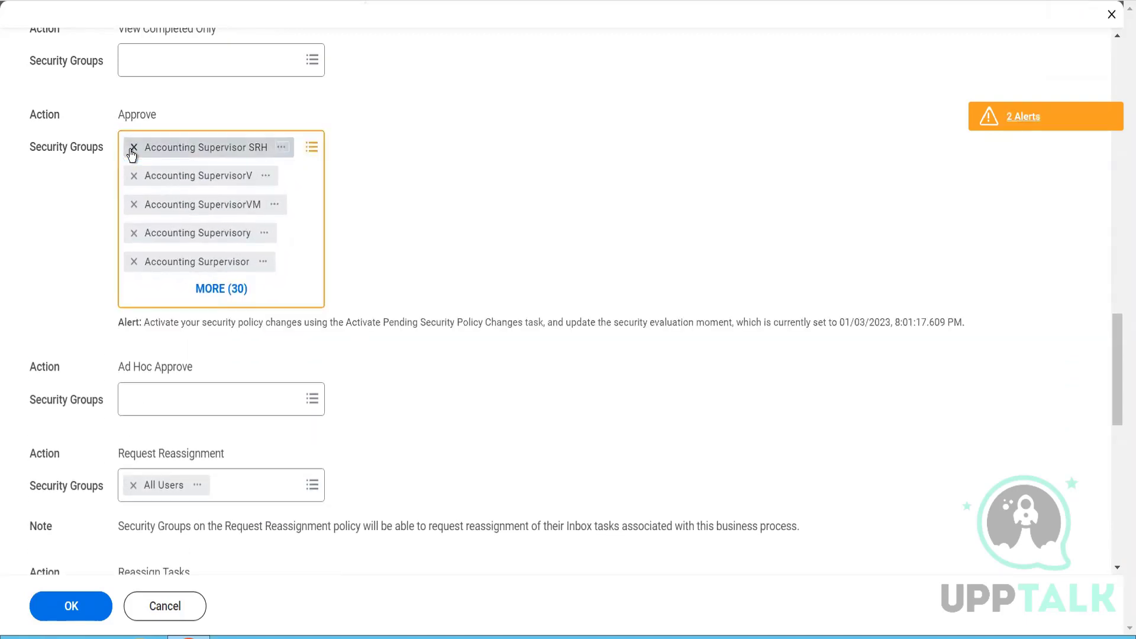
pyautogui.click(133, 151)
pyautogui.click(132, 151)
pyautogui.click(132, 151)
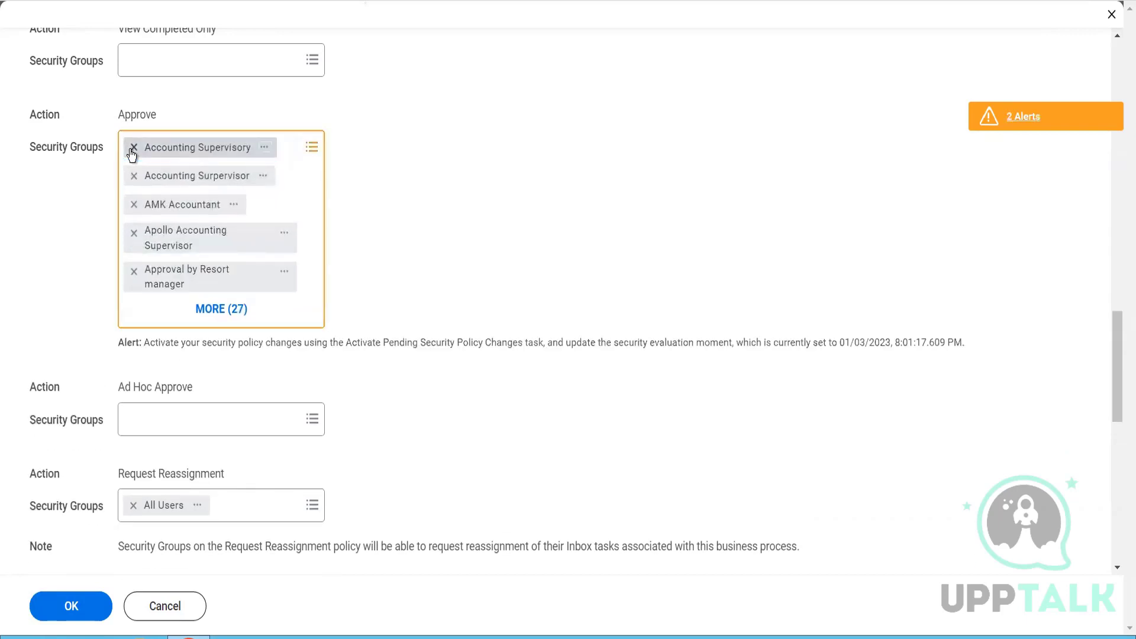
pyautogui.click(132, 152)
pyautogui.click(133, 151)
pyautogui.click(132, 151)
pyautogui.click(132, 151)
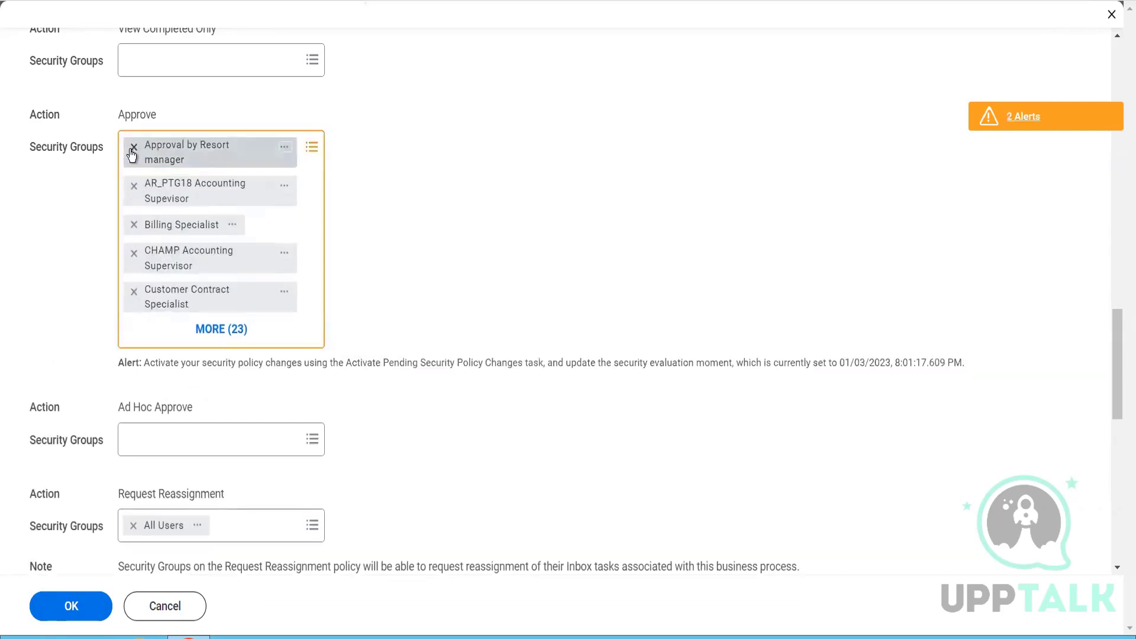
pyautogui.click(132, 151)
pyautogui.click(132, 151)
pyautogui.click(133, 152)
pyautogui.click(132, 151)
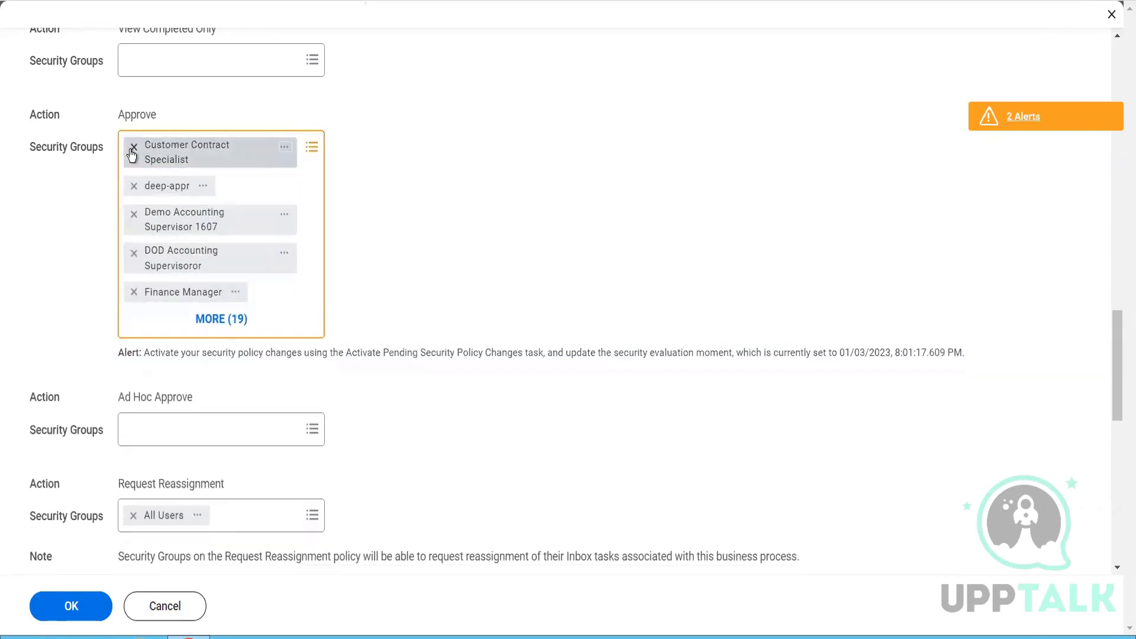
pyautogui.click(132, 151)
pyautogui.click(132, 150)
pyautogui.click(132, 152)
pyautogui.click(132, 152)
pyautogui.click(132, 151)
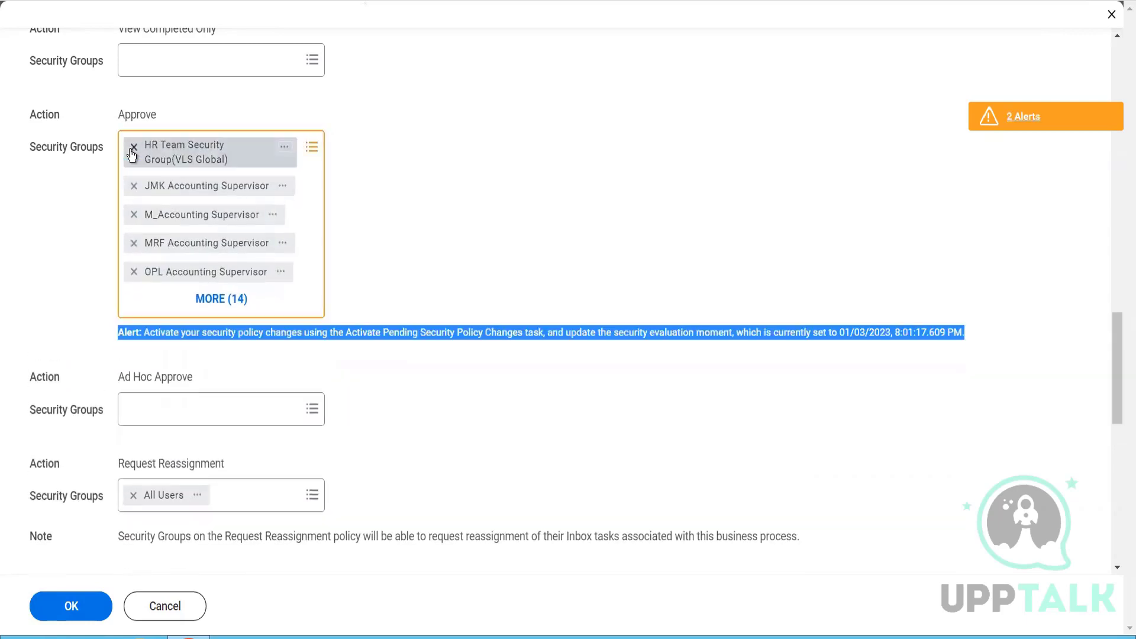
pyautogui.click(132, 151)
pyautogui.click(132, 151)
pyautogui.click(132, 152)
pyautogui.click(132, 150)
pyautogui.click(132, 151)
pyautogui.click(133, 152)
pyautogui.click(132, 151)
pyautogui.click(132, 152)
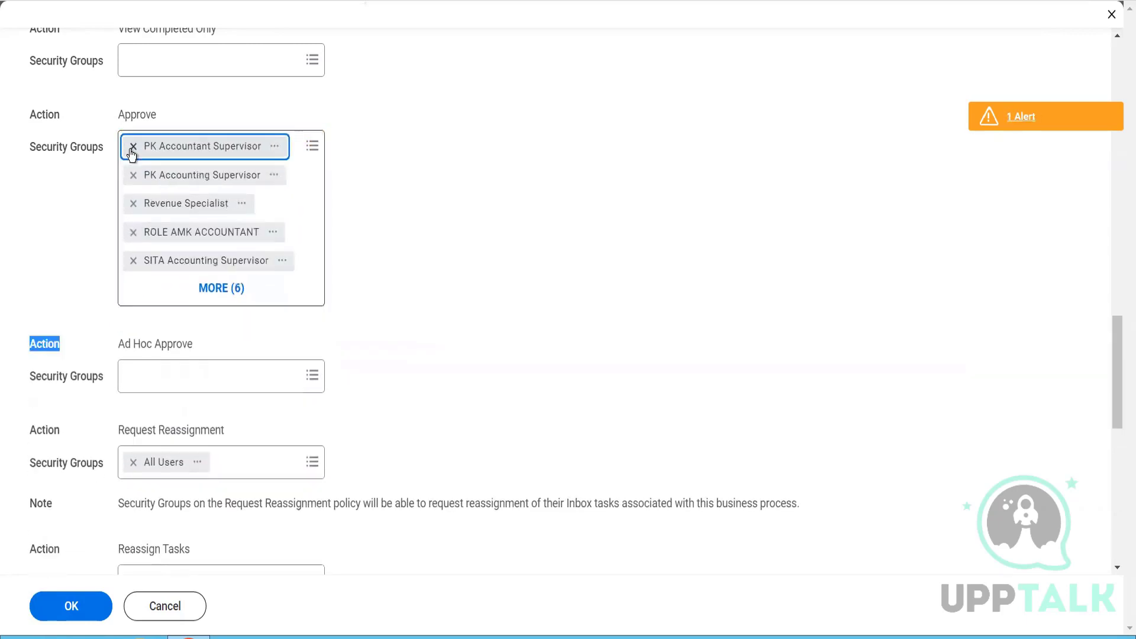
pyautogui.click(133, 151)
pyautogui.click(133, 151)
pyautogui.click(132, 152)
pyautogui.click(133, 151)
pyautogui.click(132, 152)
pyautogui.click(132, 151)
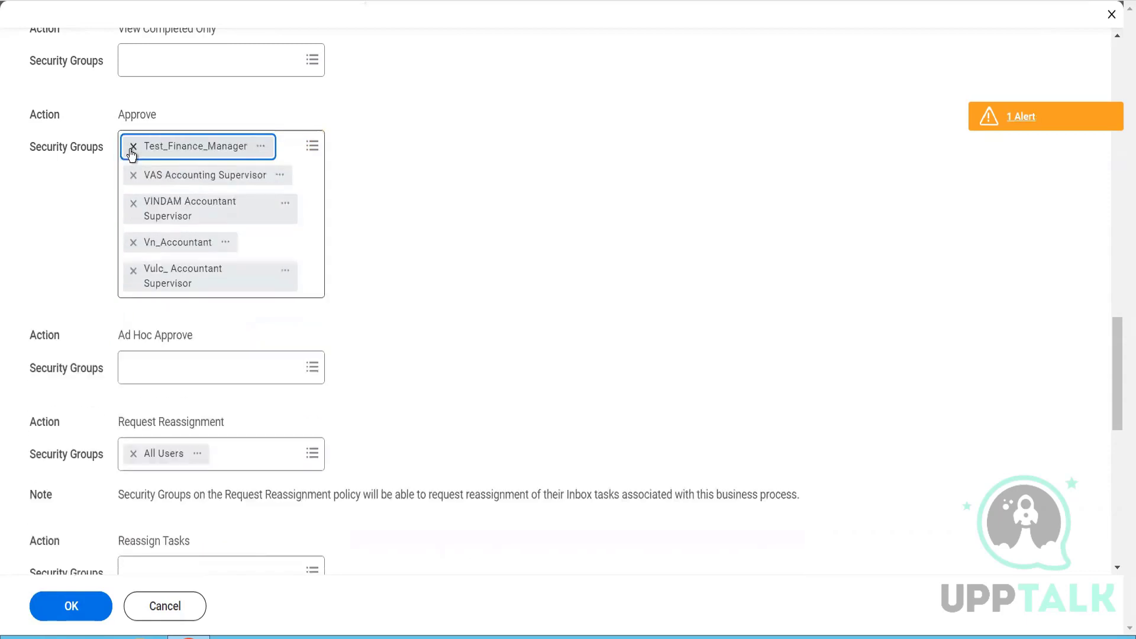
pyautogui.click(132, 151)
pyautogui.click(133, 151)
pyautogui.click(133, 151)
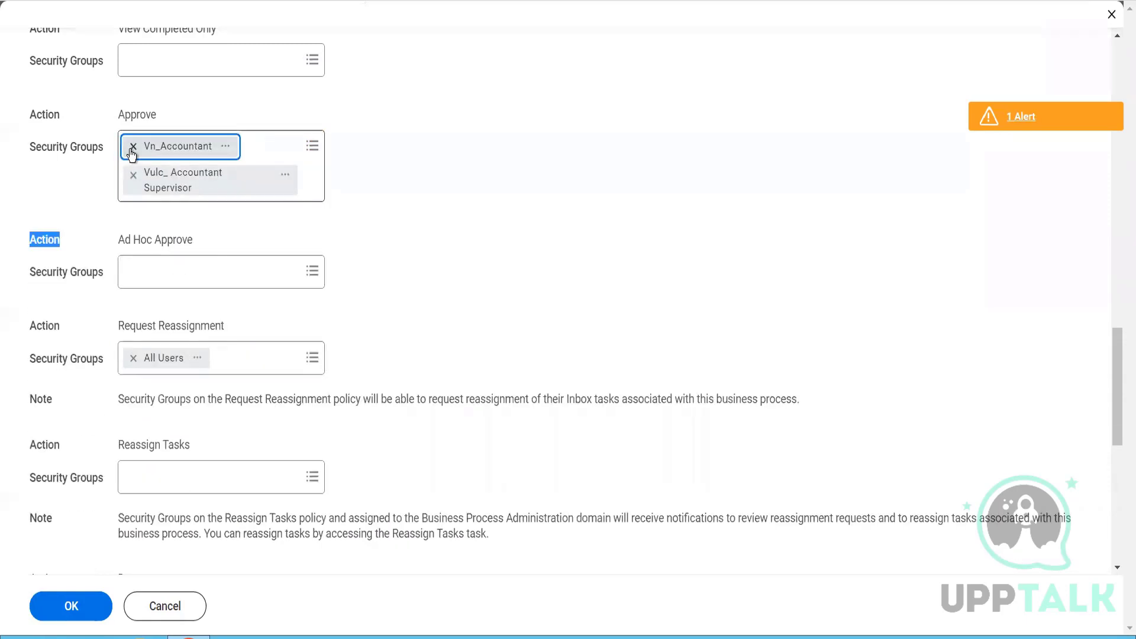
pyautogui.click(132, 147)
pyautogui.click(132, 147)
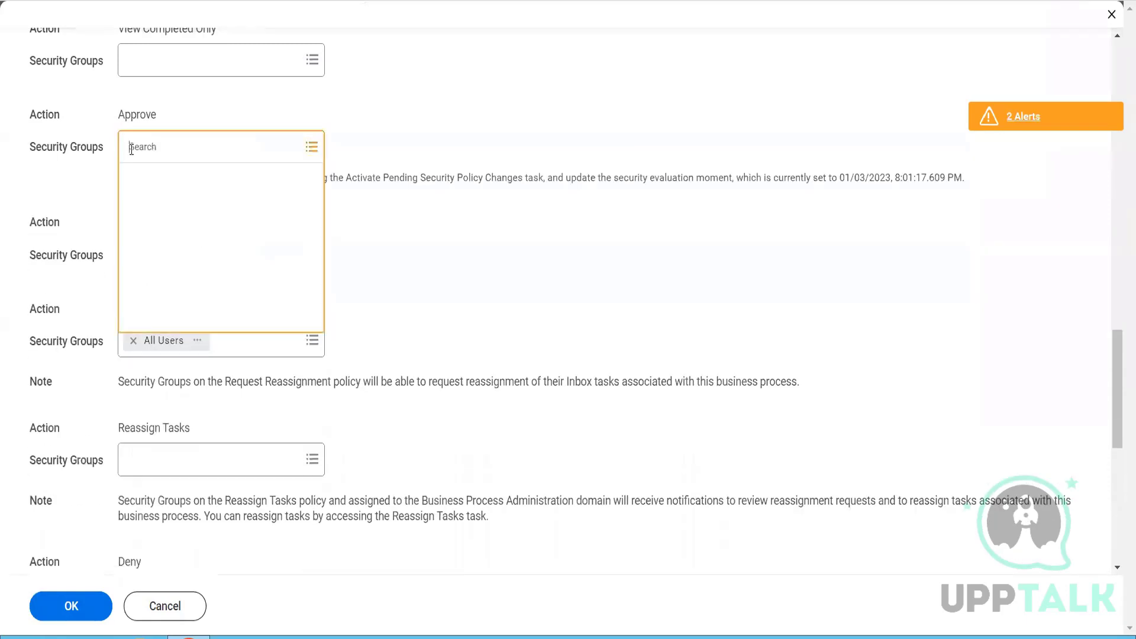
pyautogui.click(99, 175)
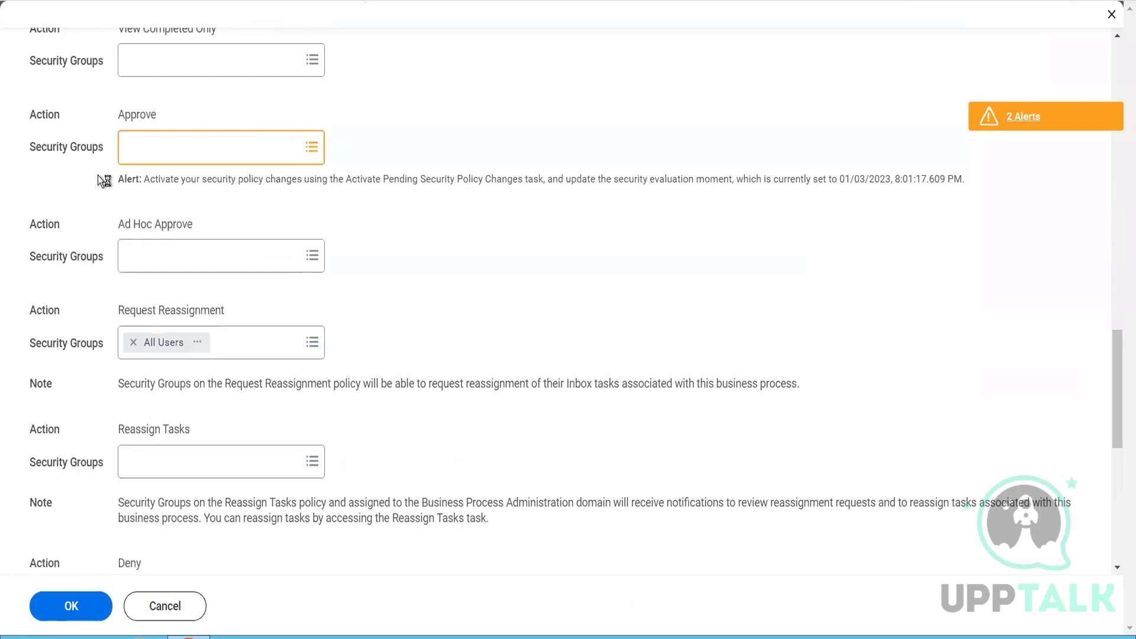
pyautogui.scroll(-1, 97, 174)
pyautogui.scroll(-7, 88, 352)
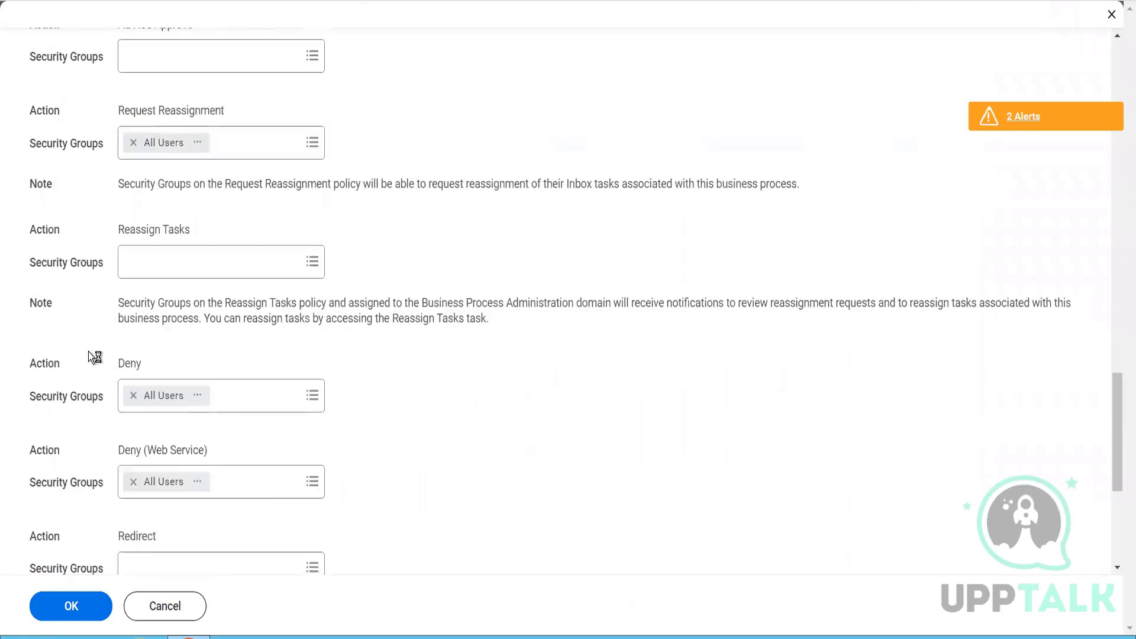
pyautogui.scroll(-1, 88, 352)
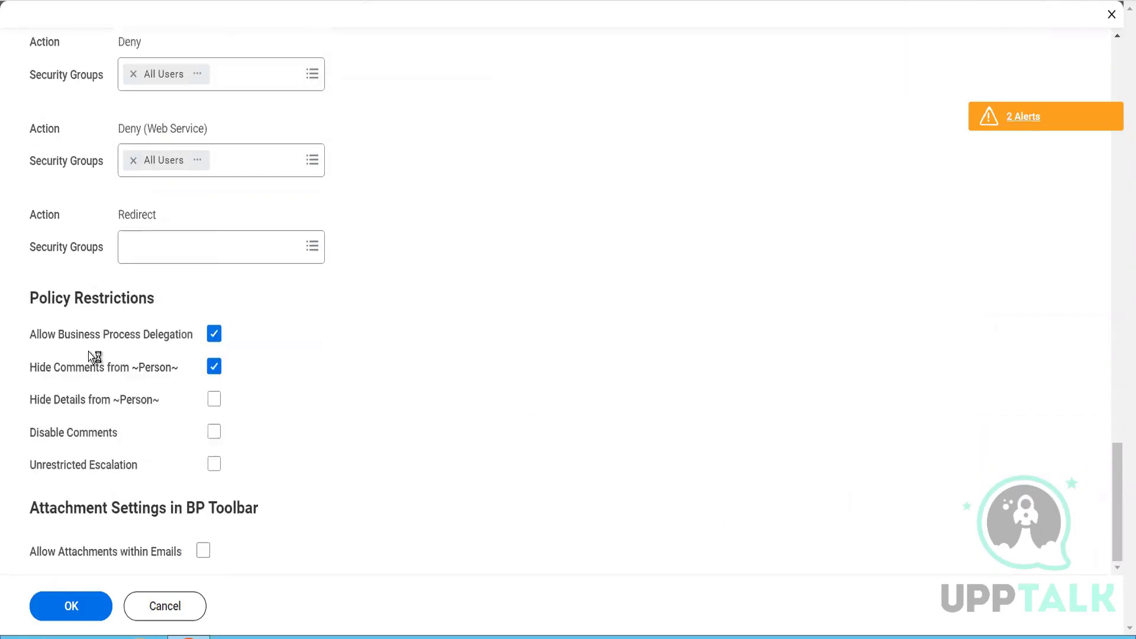
pyautogui.click(93, 614)
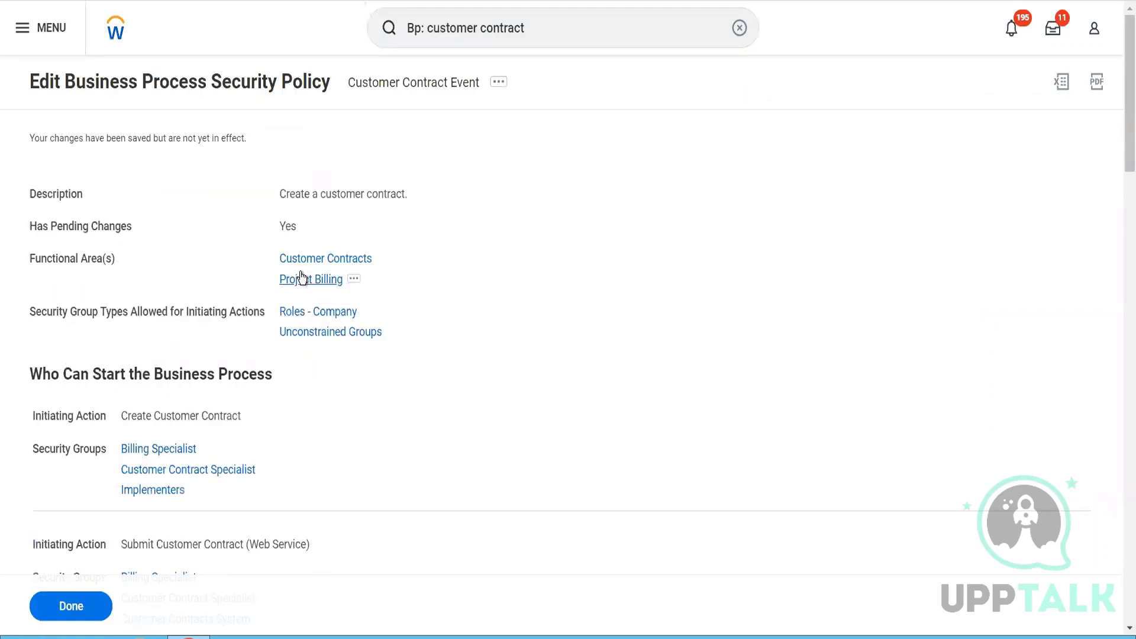
# - Search for "act pen sec" and open the Activate Pending Security Policy Changes task
pyautogui.click(536, 45)
pyautogui.hotkey('ctrl', 'a')
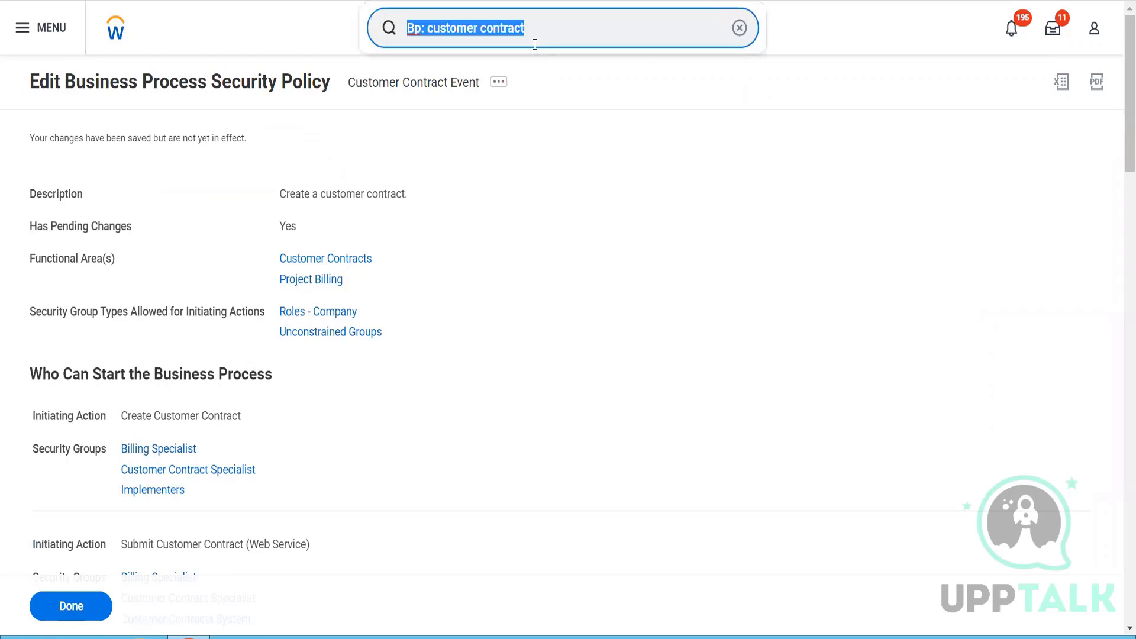
pyautogui.write('act pen se')
pyautogui.write('c')
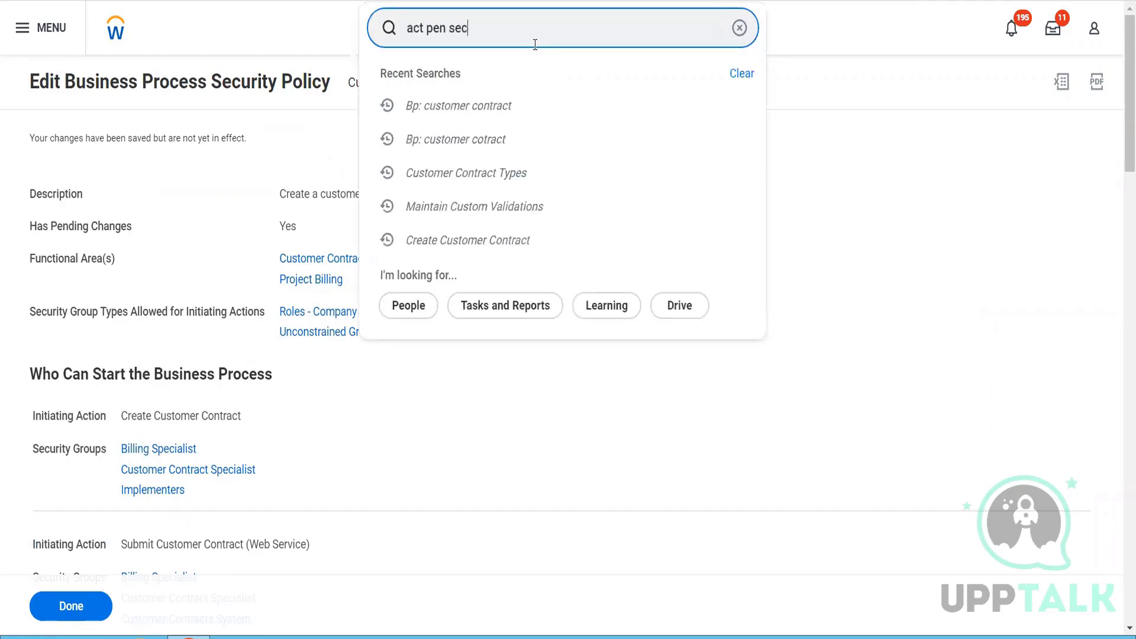
pyautogui.click(511, 91)
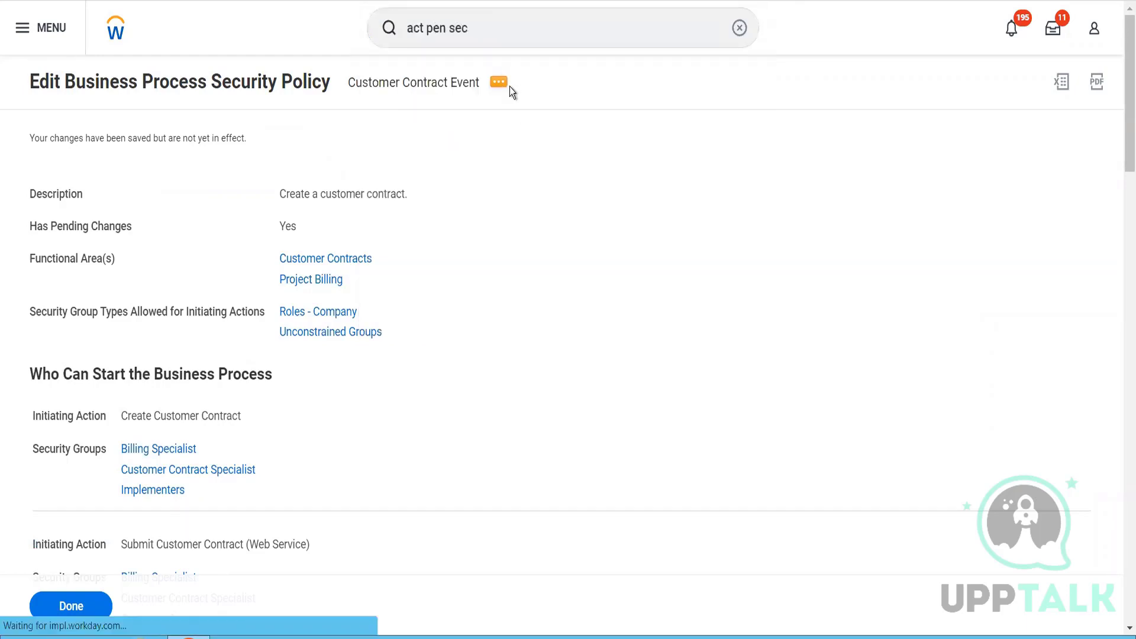
# - Enter the comment "Test" for the pending security policy changes, then confirm and complete their activation
pyautogui.click(373, 297)
pyautogui.write('Test')
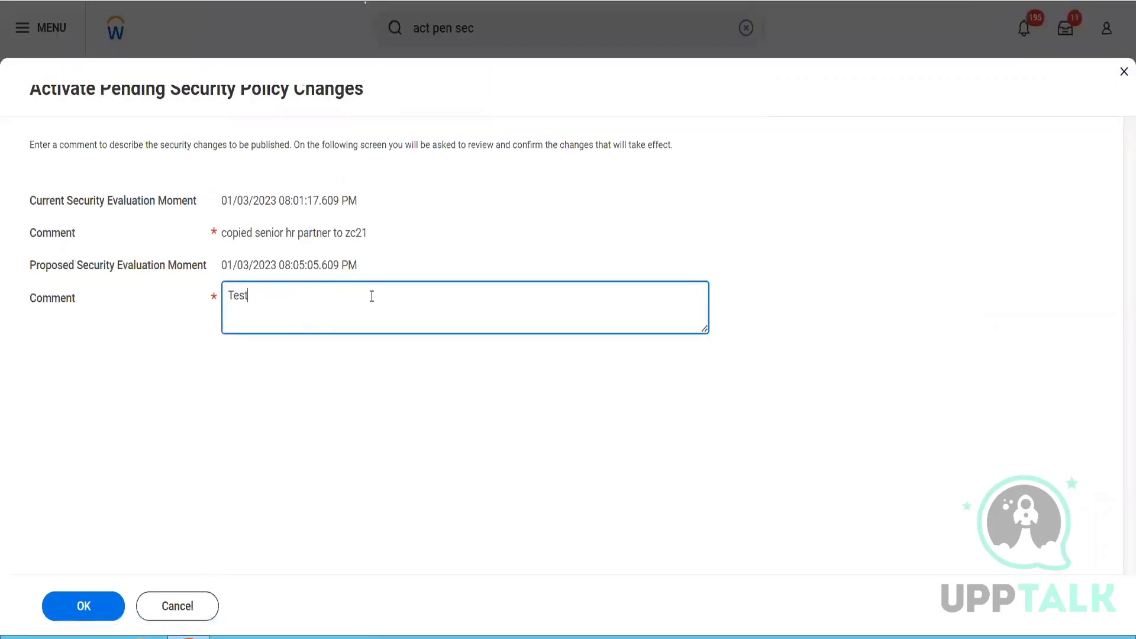
pyautogui.click(83, 604)
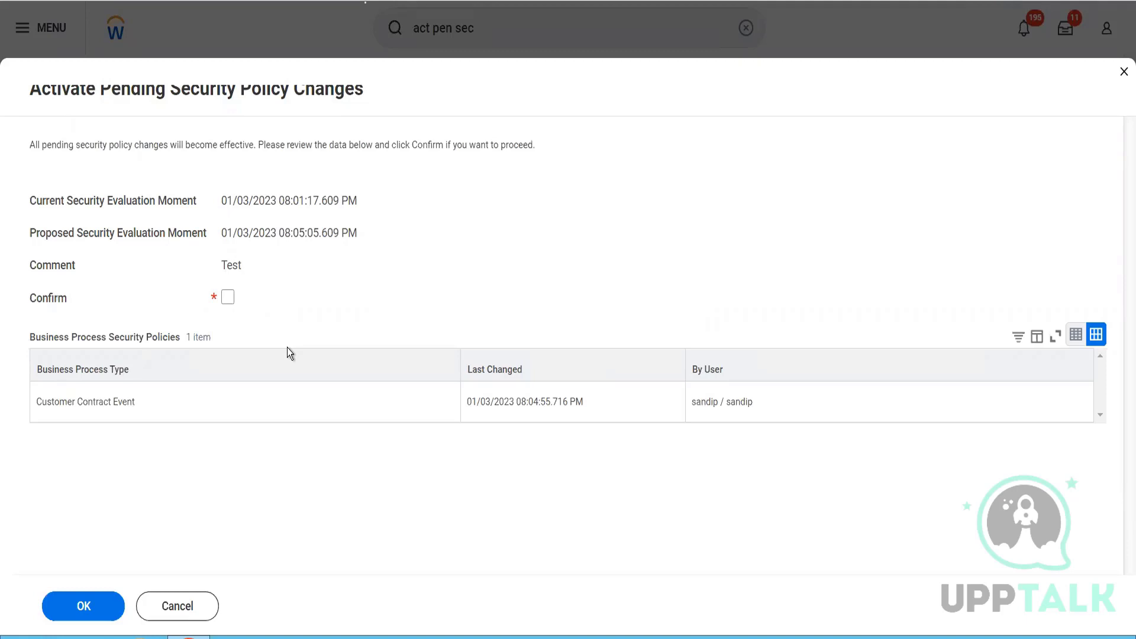
pyautogui.click(228, 297)
pyautogui.click(85, 604)
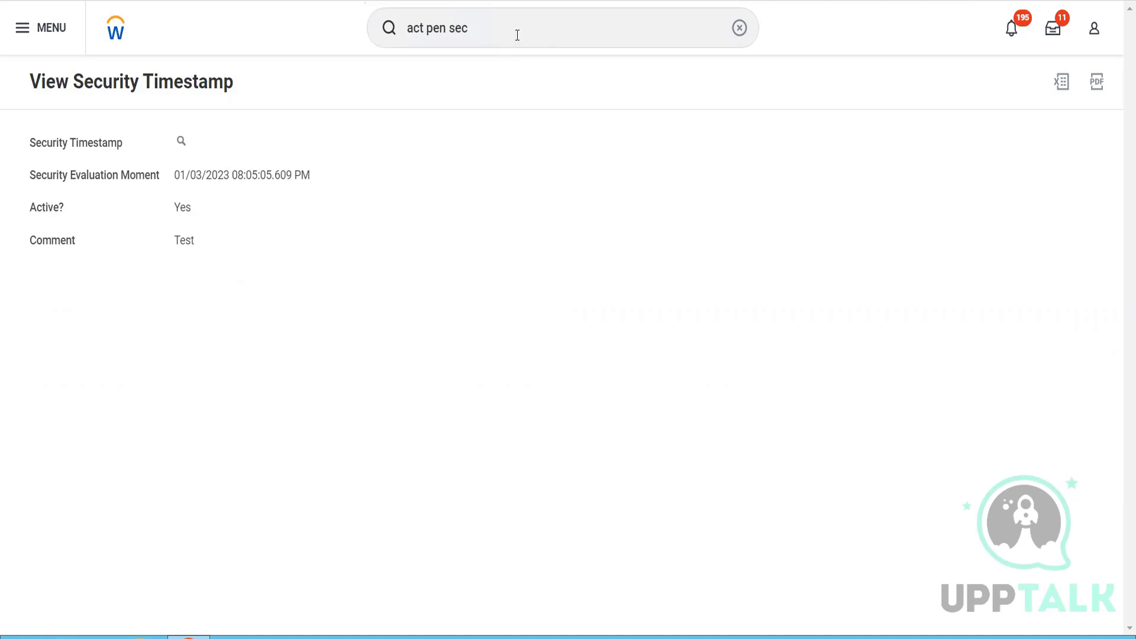
# - Search for "bp: cust cont" and open the Customer Contract Event (Default Definition) business process definition
pyautogui.moveTo(517, 35); pyautogui.dragTo(384, 8)
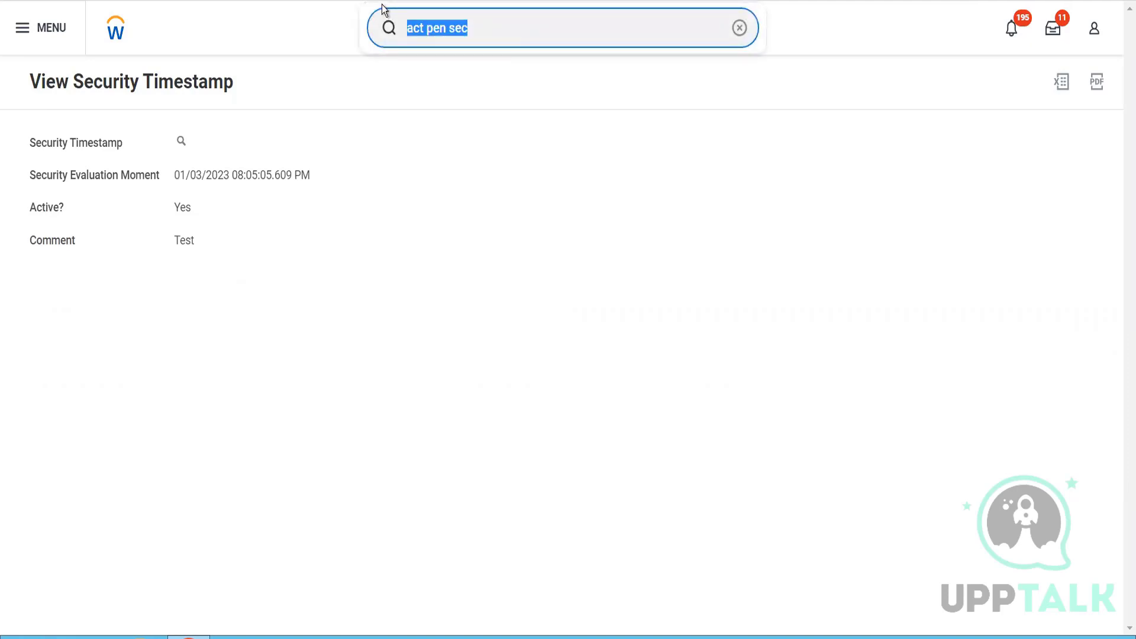
pyautogui.write('bp:')
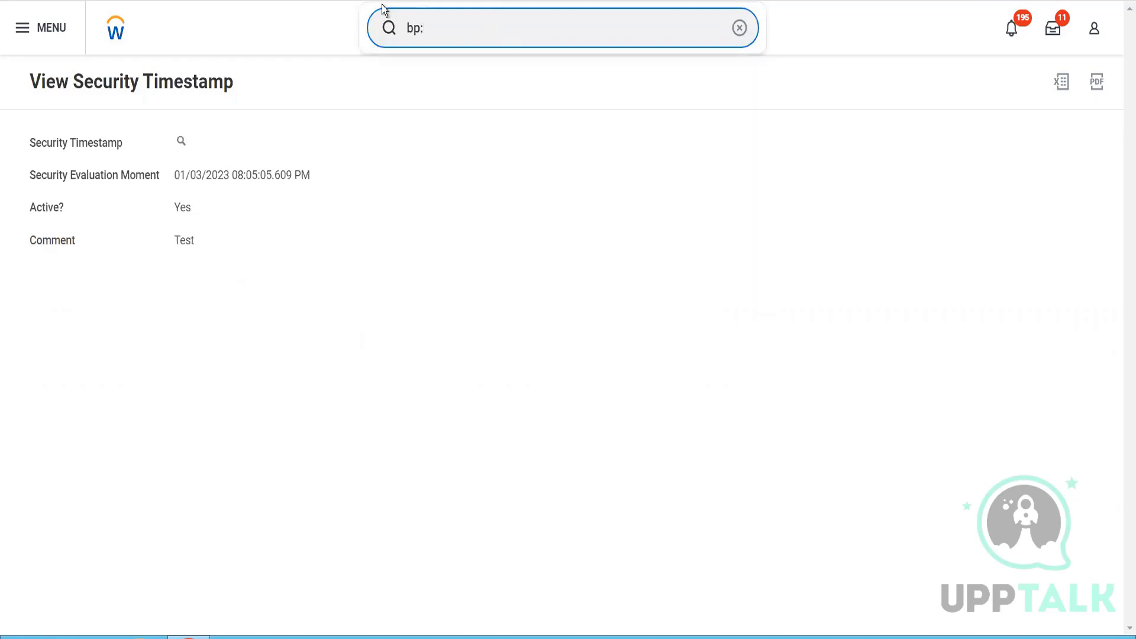
pyautogui.write(' cust cont')
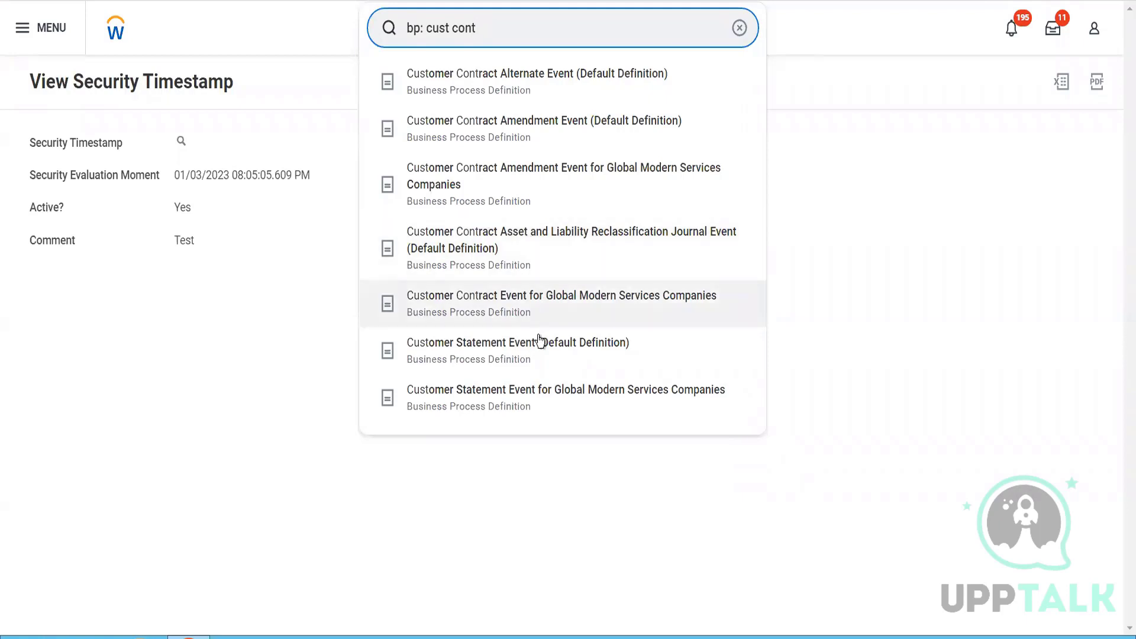
pyautogui.click(537, 354)
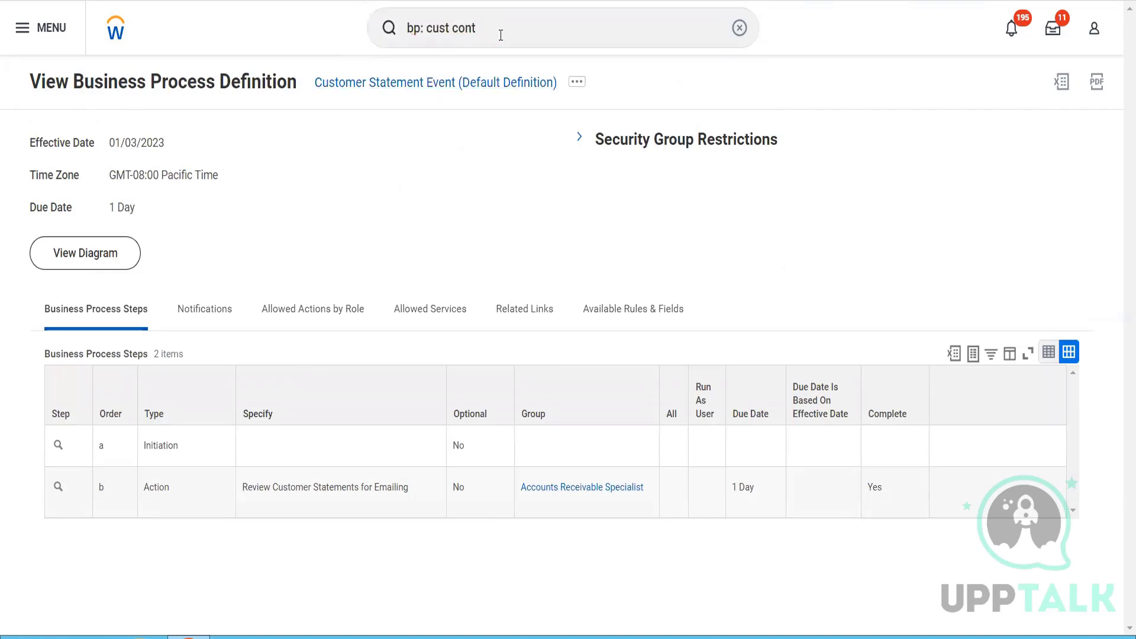
pyautogui.press('Return')
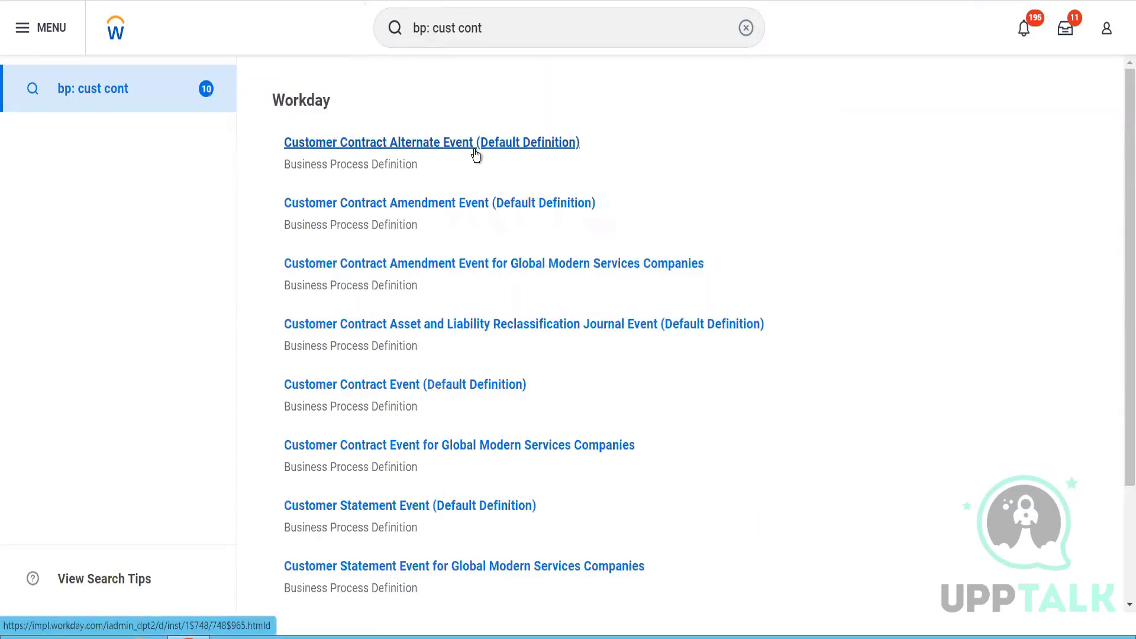
pyautogui.click(410, 386)
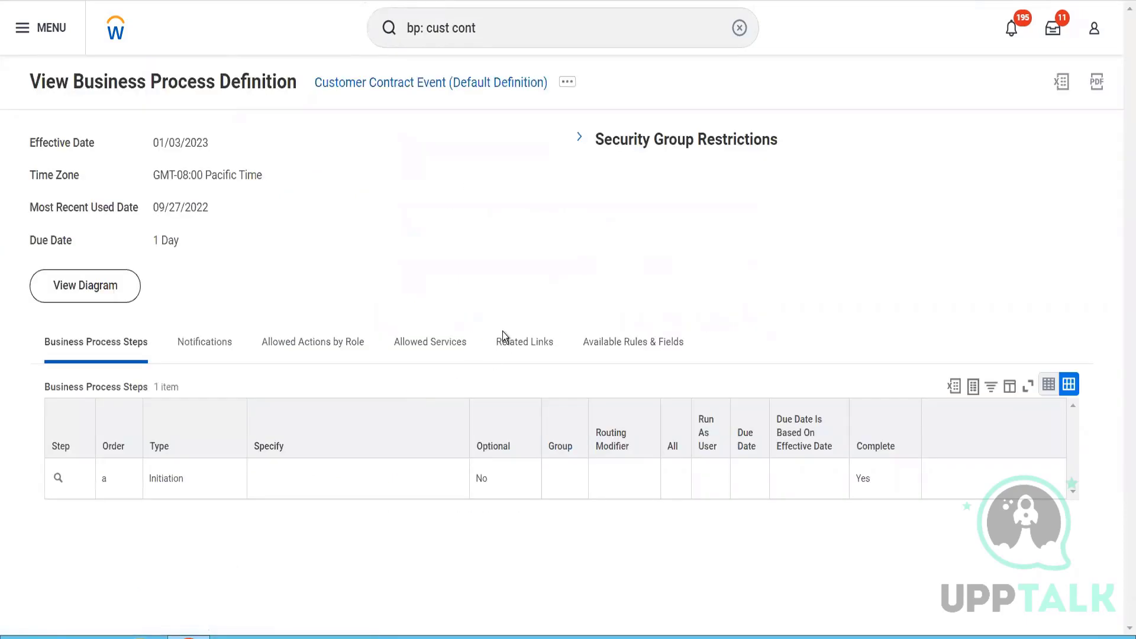
# - Open the related business process policy of the Customer Contract Event (Default Definition) and look through it
pyautogui.click(568, 83)
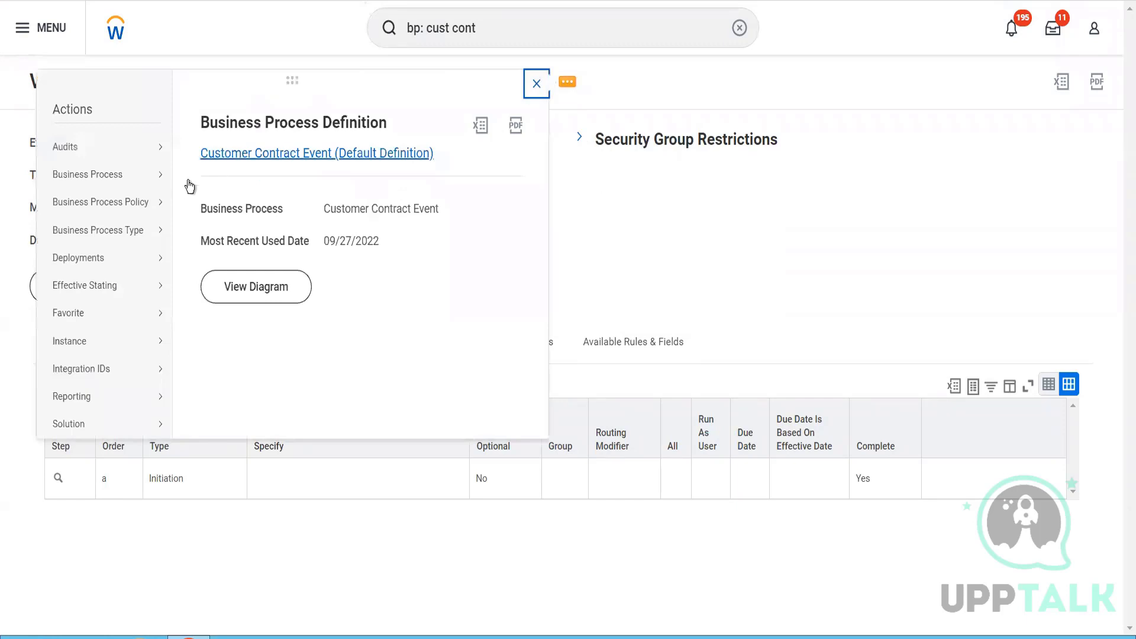
pyautogui.moveTo(156, 202)
pyautogui.click(211, 204)
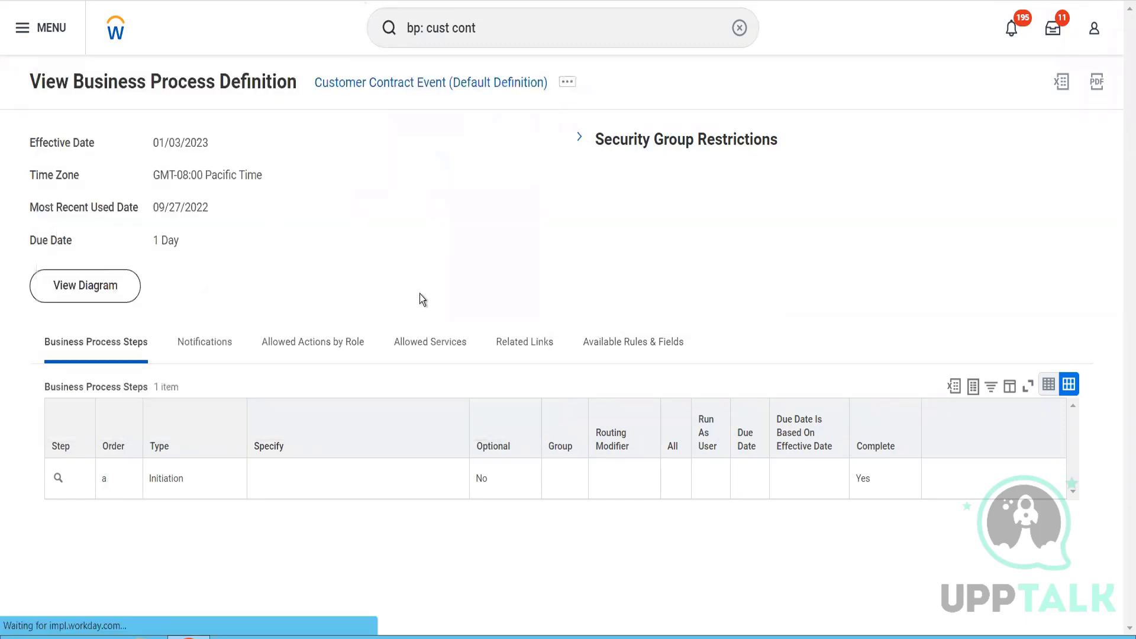
pyautogui.scroll(-10, 421, 300)
pyautogui.scroll(10, 420, 299)
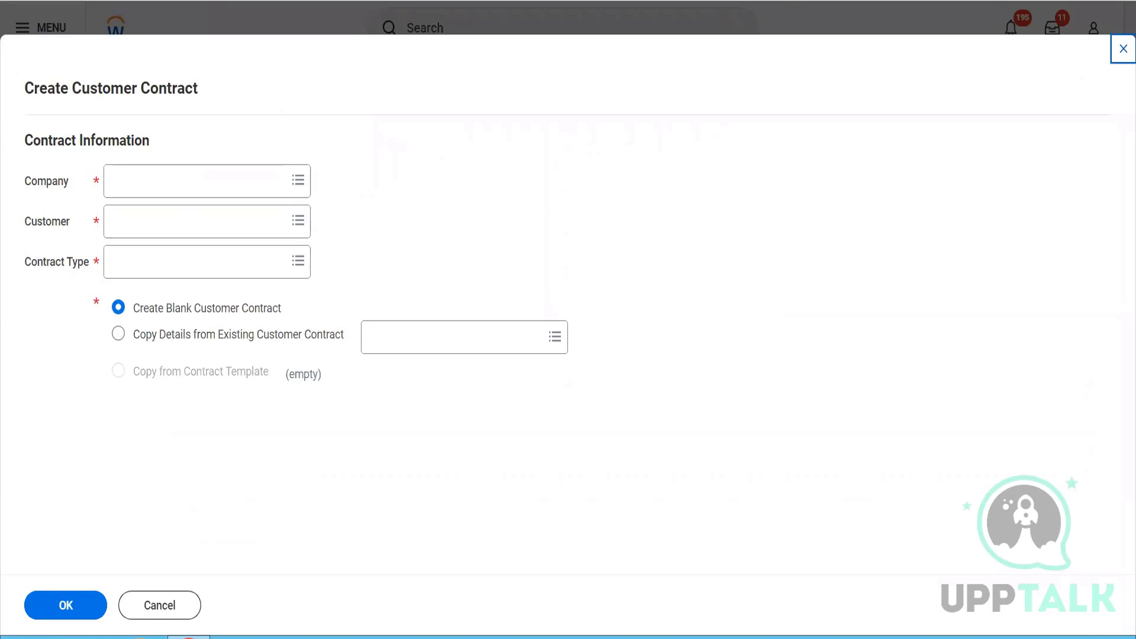
# - Set the company of the new customer contract to BGC Blinkit Grocery Delivery
pyautogui.click(227, 180)
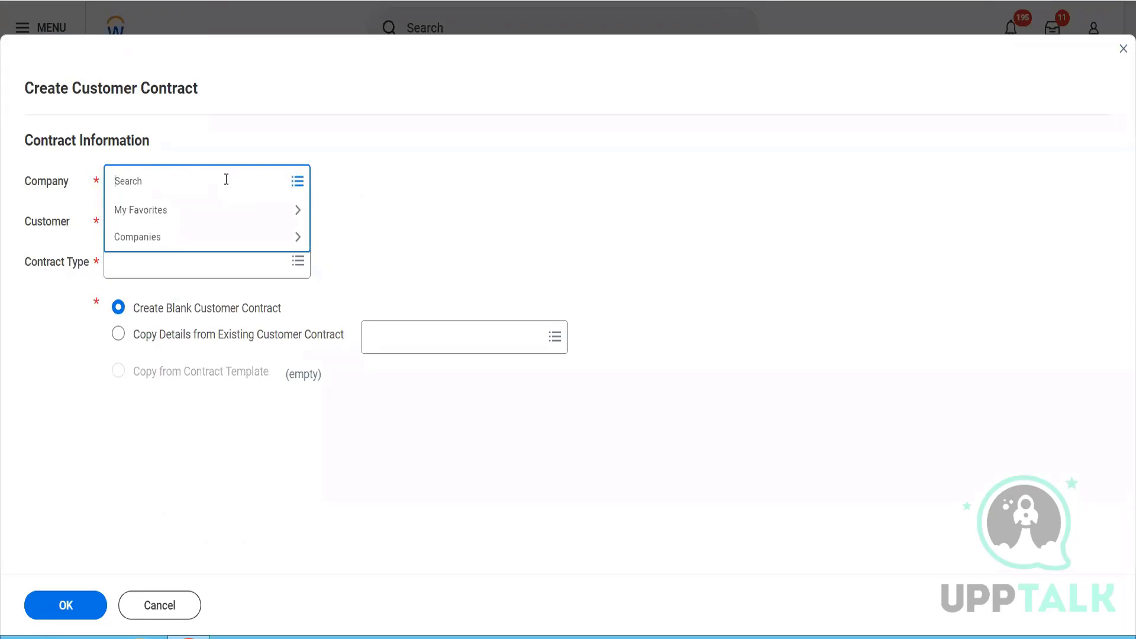
pyautogui.write('gb030')
pyautogui.press('Return')
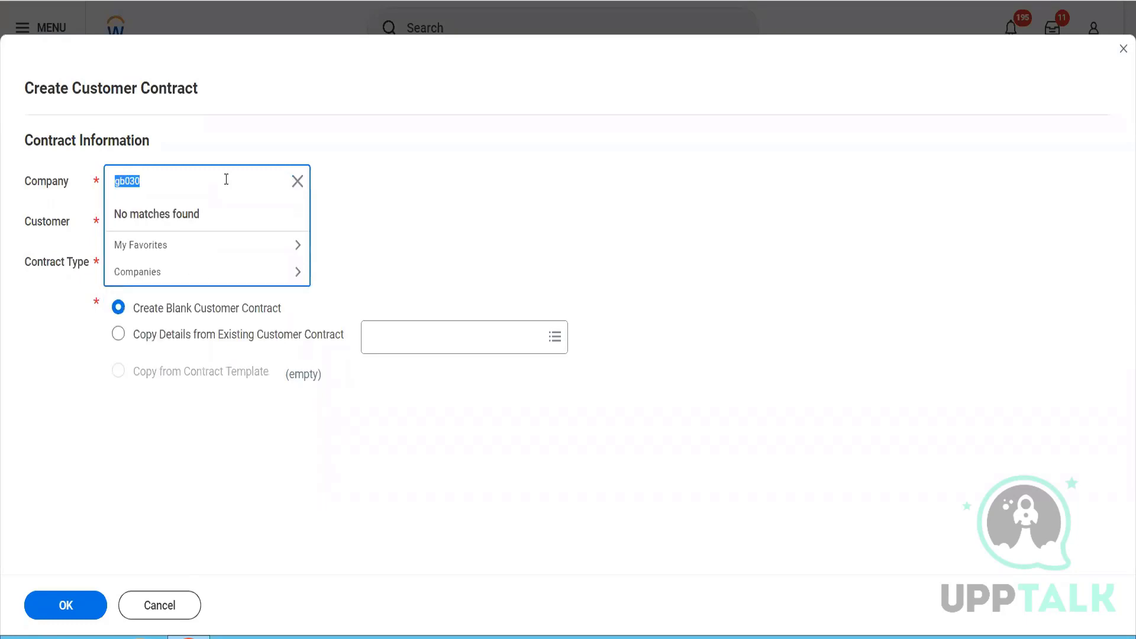
pyautogui.press('BackSpace')
pyautogui.write('bgc')
pyautogui.press('Return')
# - Choose Reliance Hotels as the customer and Demo Contract Type as the contract type, then proceed with a blank customer contract
pyautogui.click(188, 223)
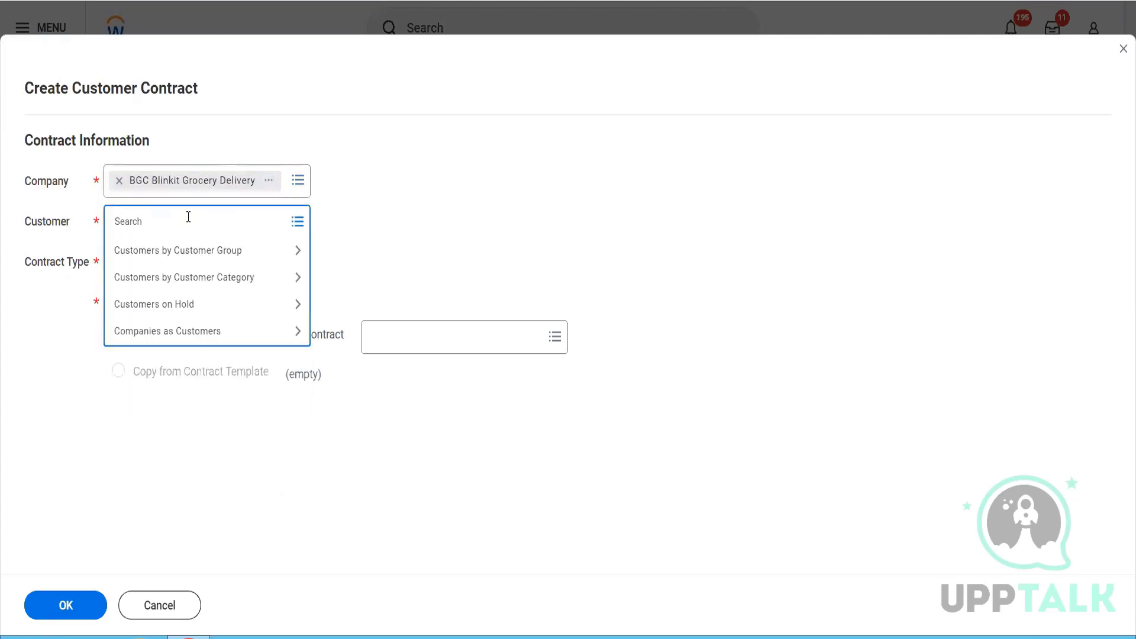
pyautogui.write('rel ho')
pyautogui.press('Return')
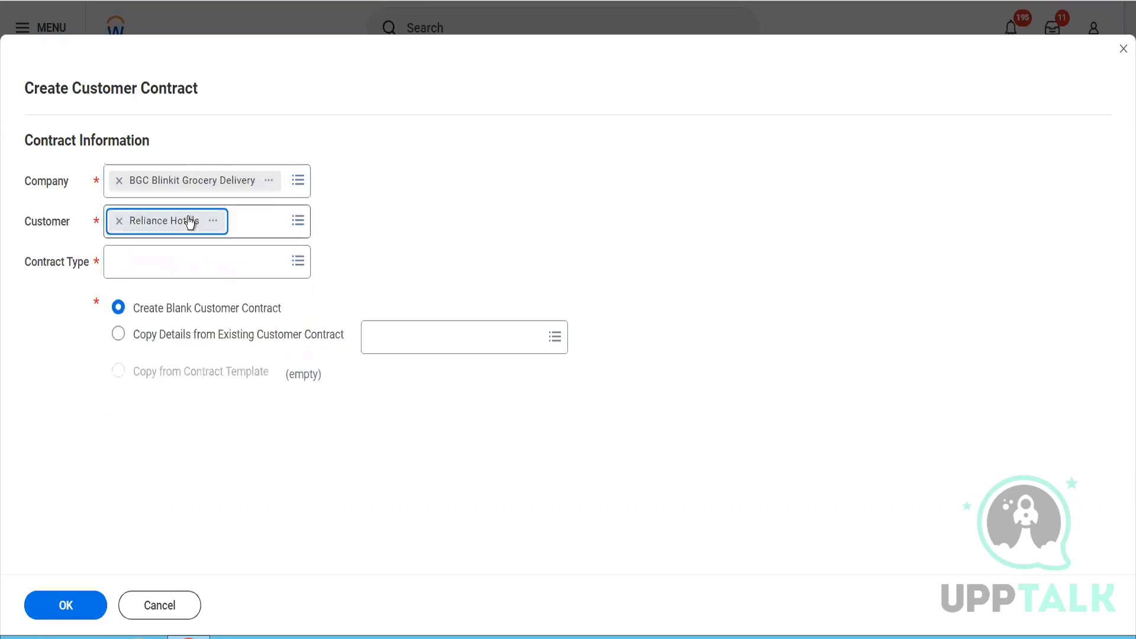
pyautogui.click(145, 256)
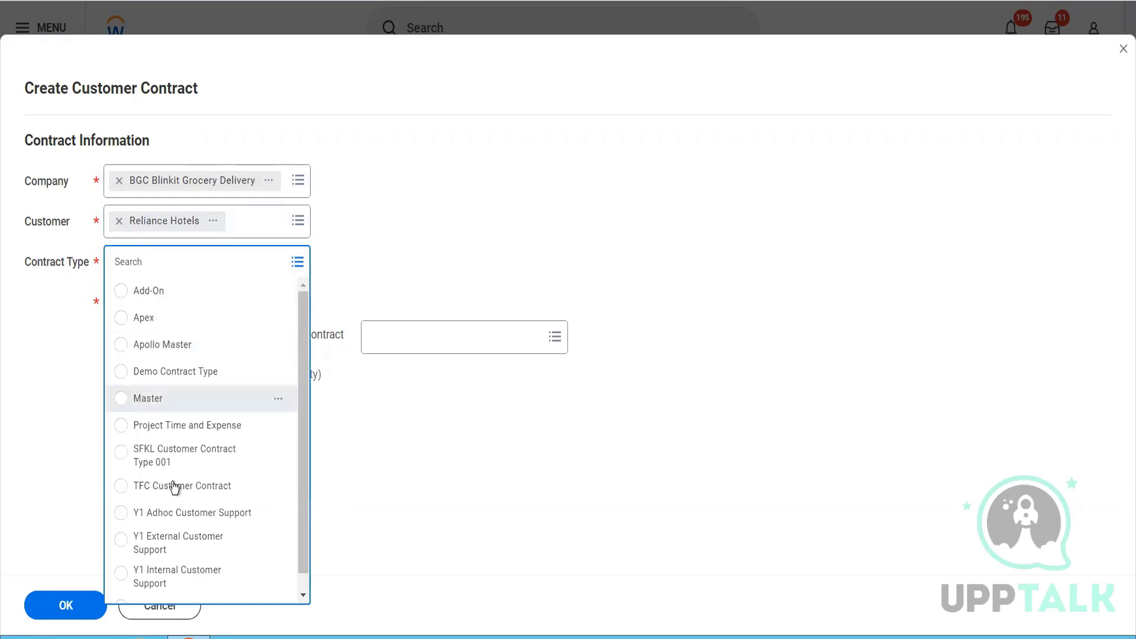
pyautogui.scroll(-1, 176, 500)
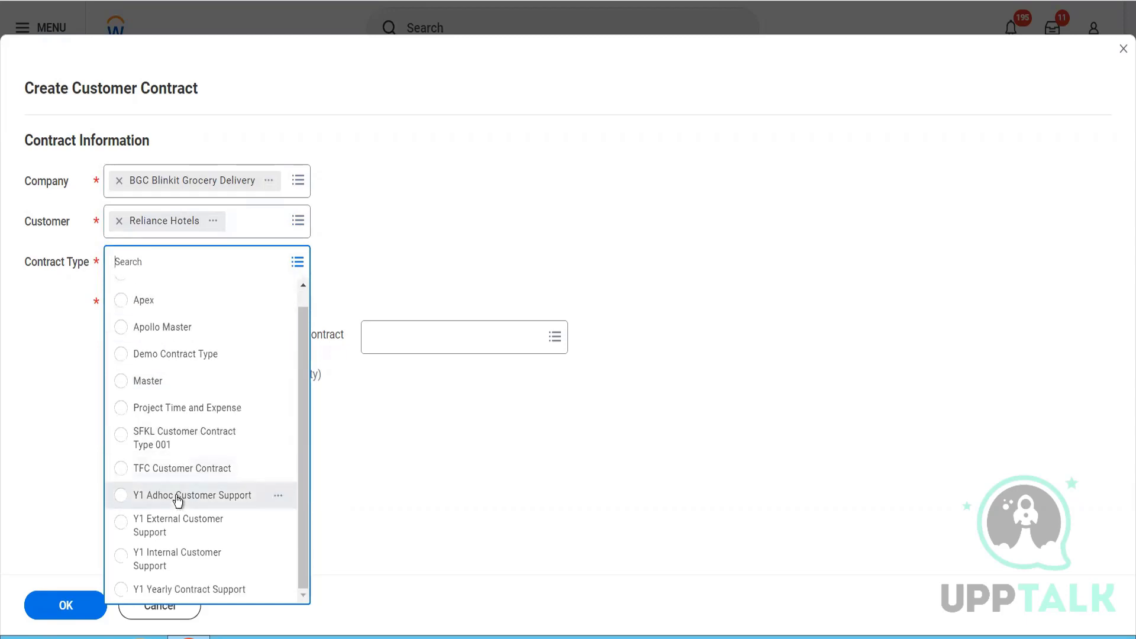
pyautogui.click(183, 363)
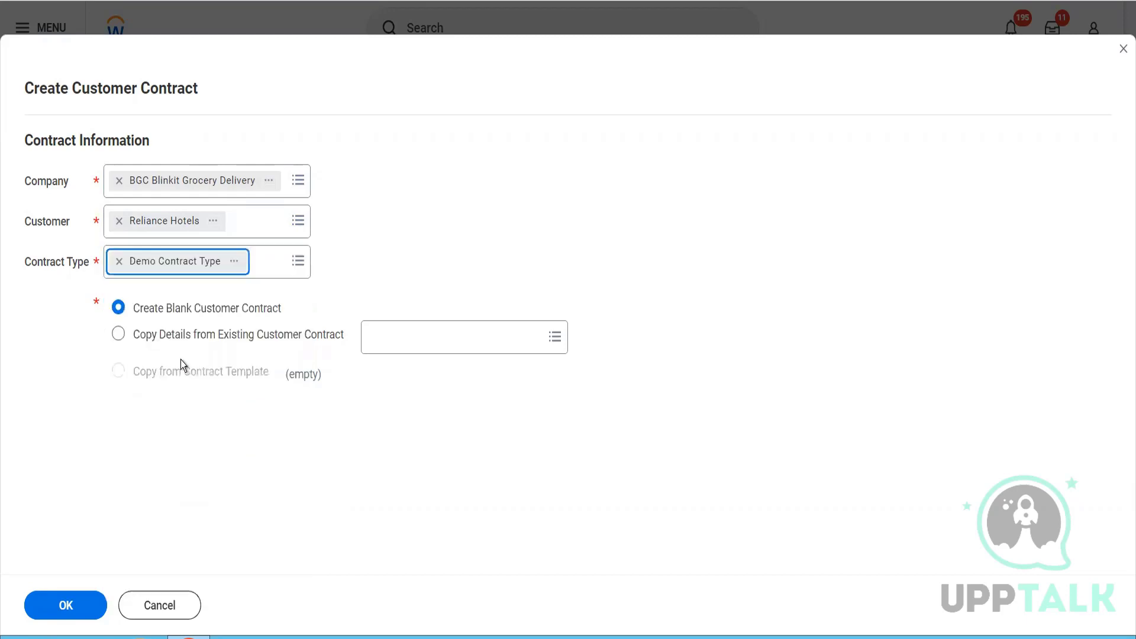
pyautogui.click(79, 606)
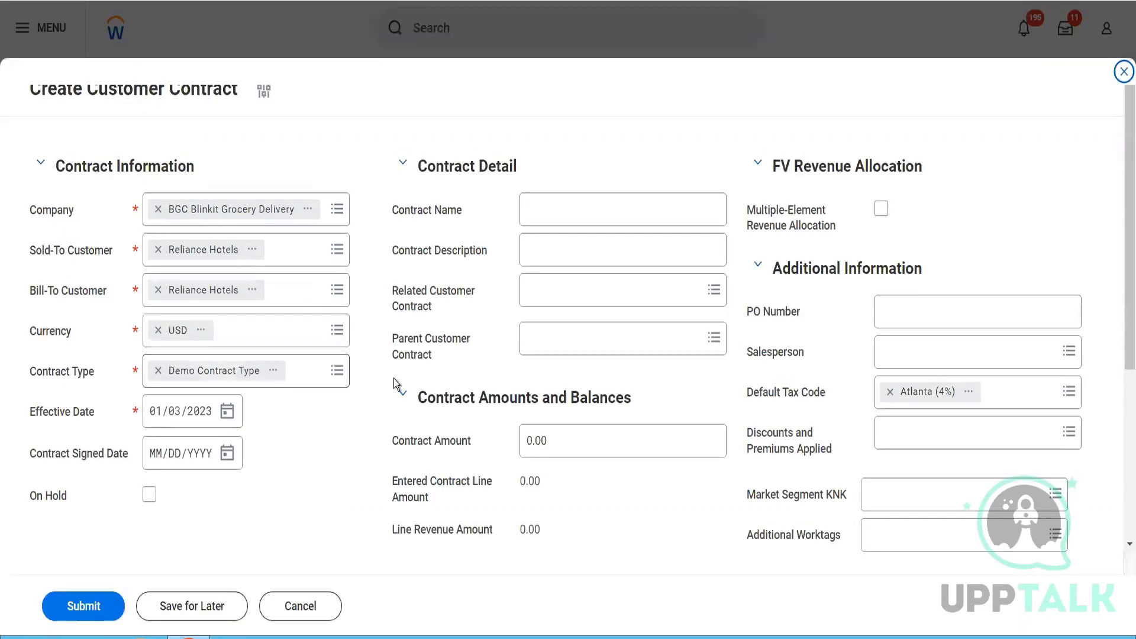
# - Set both the contract's effective date and its signed date to 01/01/2023
pyautogui.click(175, 414)
pyautogui.write('01')
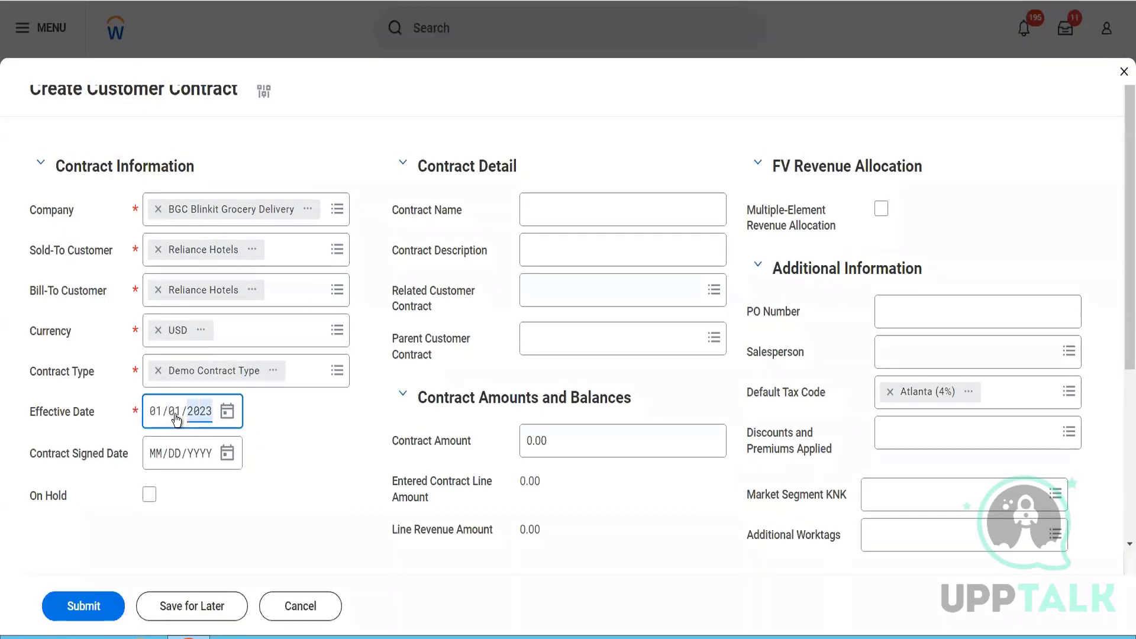
pyautogui.click(157, 460)
pyautogui.write('01/01/')
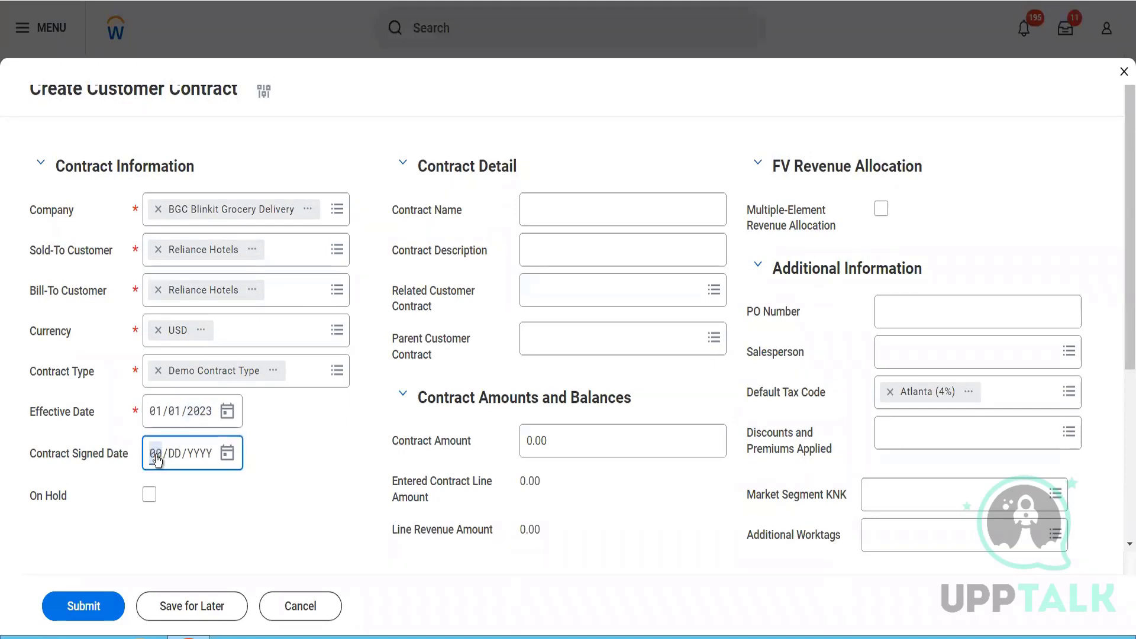
pyautogui.write('2023')
# - Name the contract "This is our first contract" and describe it as "To test the contract feature"
pyautogui.click(561, 206)
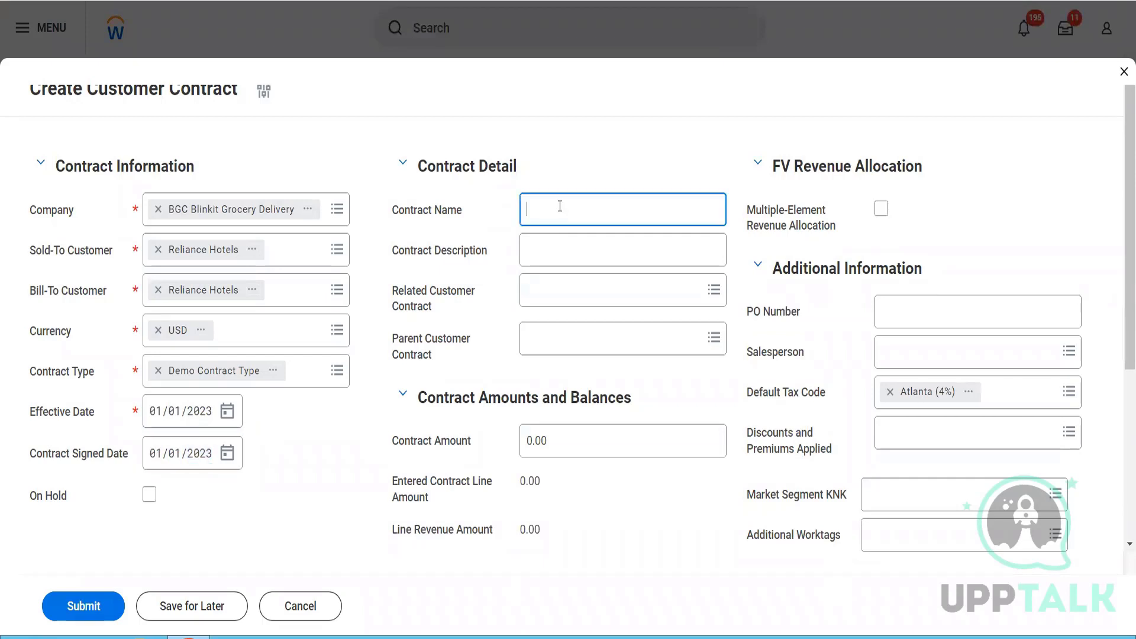
pyautogui.write('Thisnis our firt')
pyautogui.press('BackSpace')
pyautogui.press('BackSpace')
pyautogui.write('st contract')
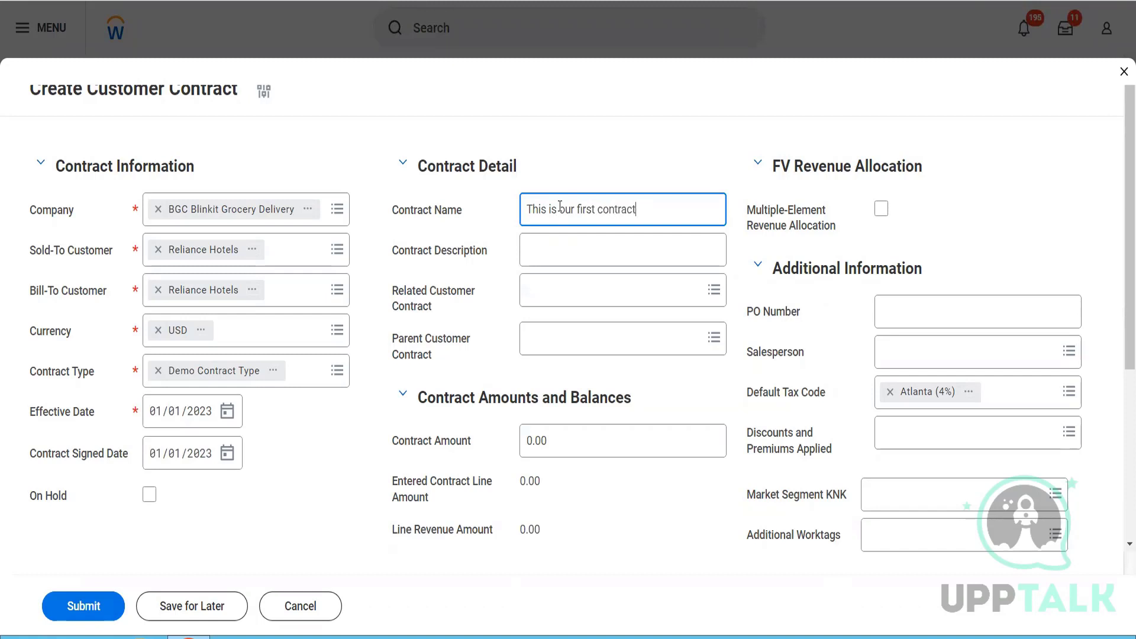
pyautogui.click(582, 257)
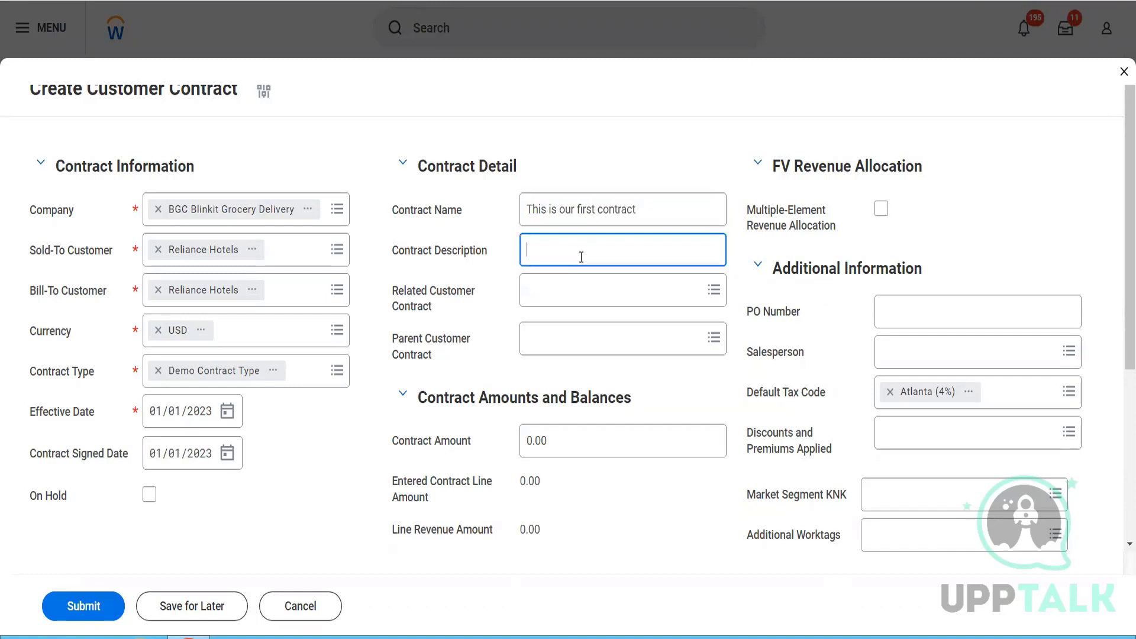
pyautogui.write('To test the contract feature')
# - Enter the PO number and assign the salesperson in the contract's additional information
pyautogui.click(889, 313)
pyautogui.write('546132')
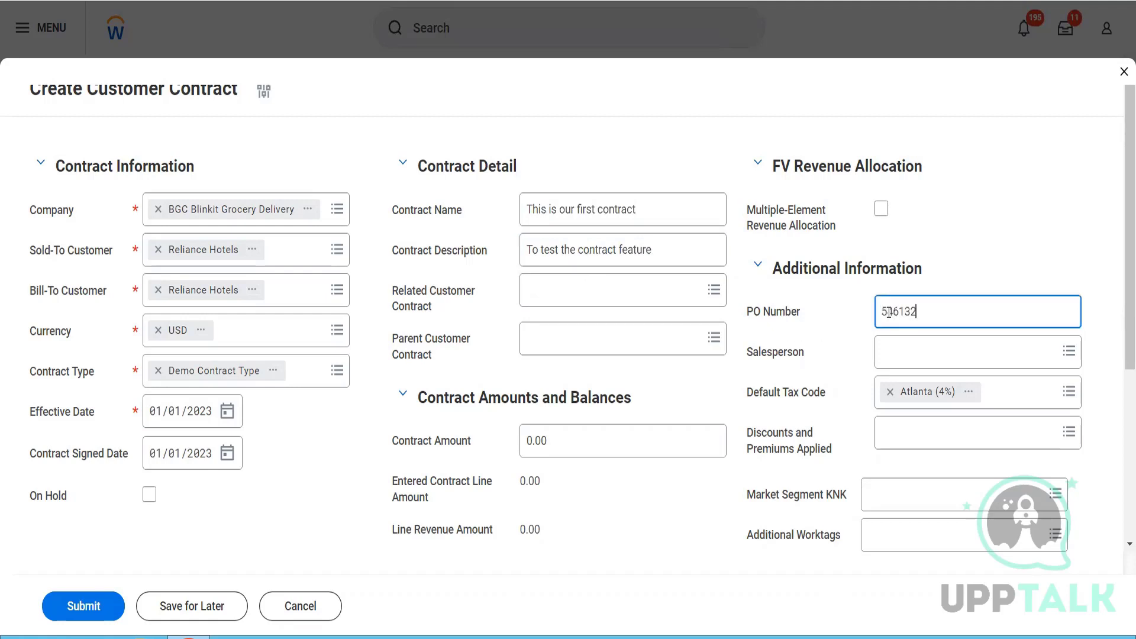
pyautogui.click(900, 354)
pyautogui.write('tetm se')
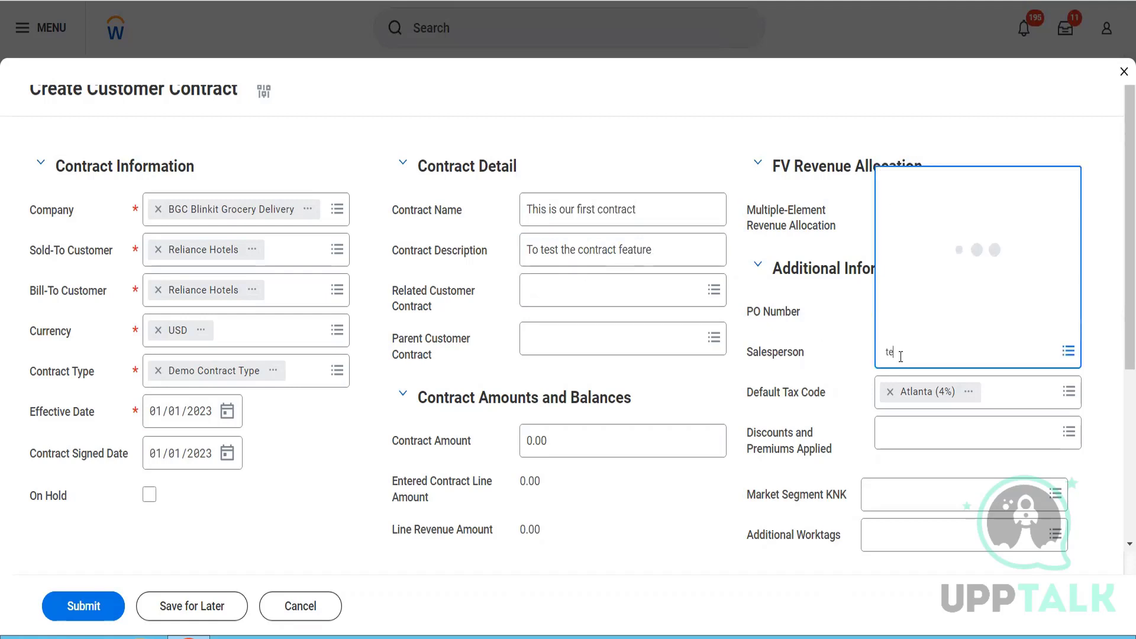
pyautogui.press('BackSpace')
pyautogui.press('BackSpace')
pyautogui.press('BackSpace')
pyautogui.press('BackSpace')
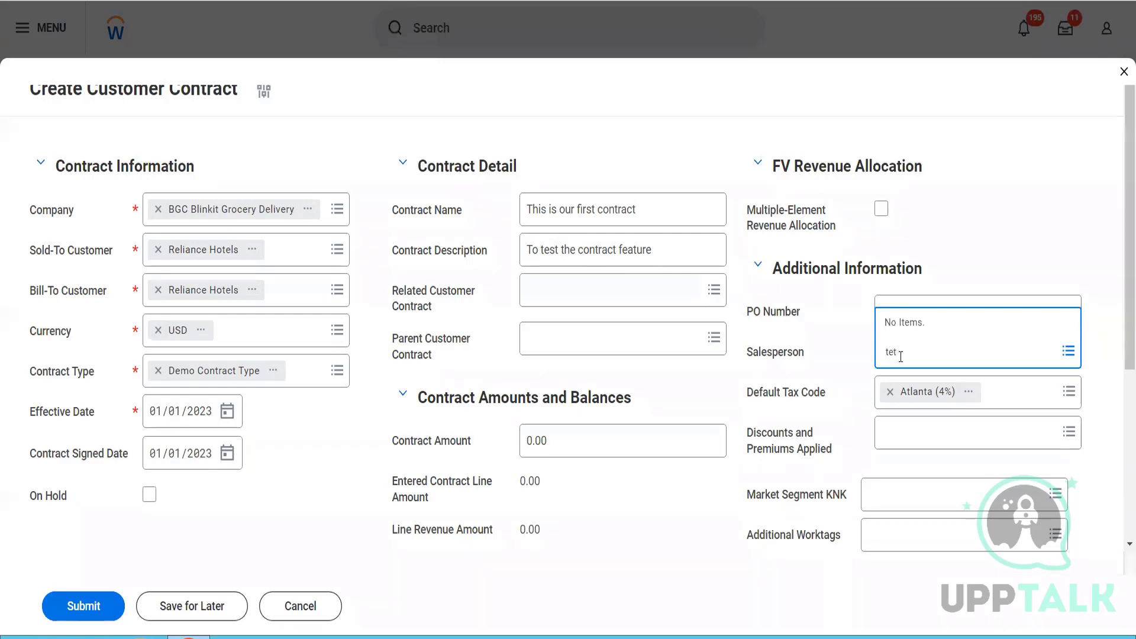
pyautogui.write('r ser')
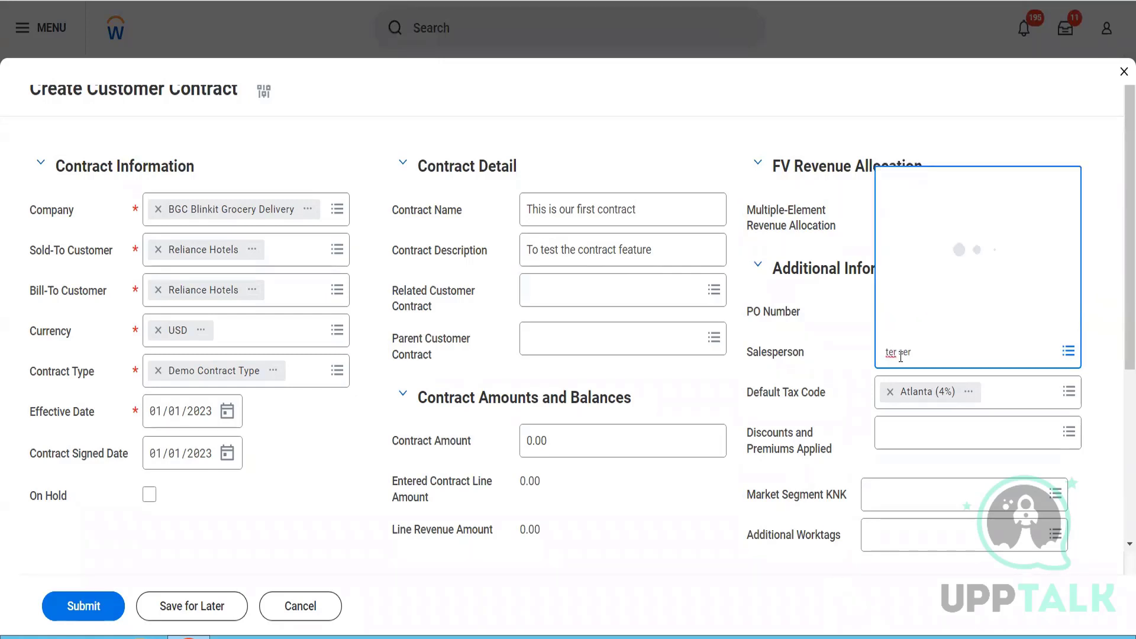
pyautogui.press('Return')
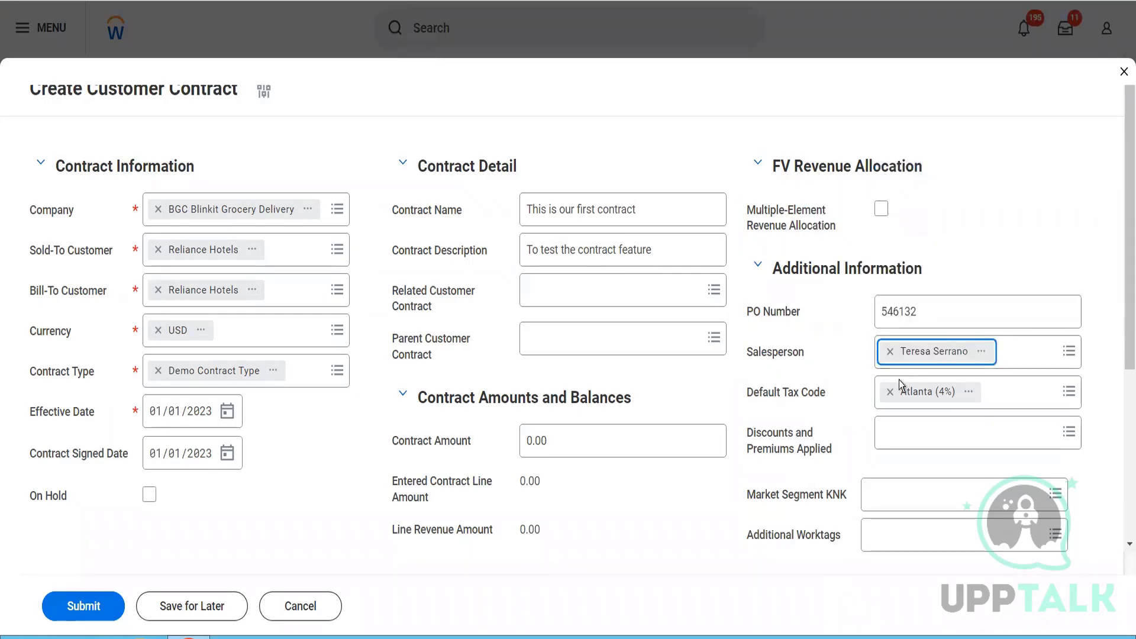
# - Remove the Atlanta (4%) default tax code and set the contract amount to 12,000
pyautogui.click(896, 407)
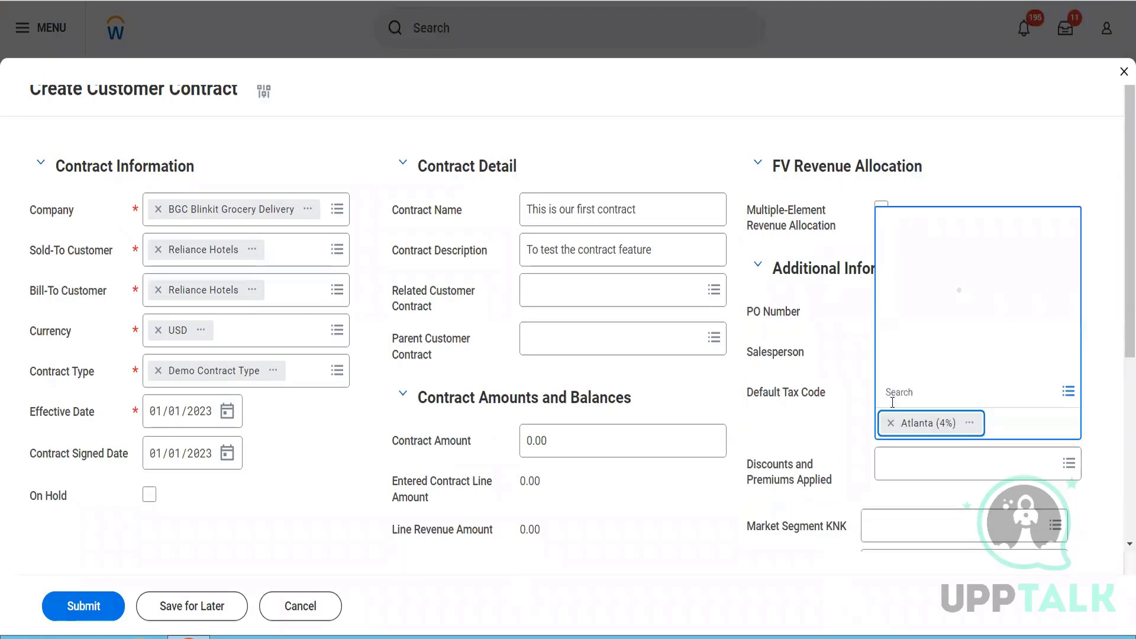
pyautogui.click(892, 430)
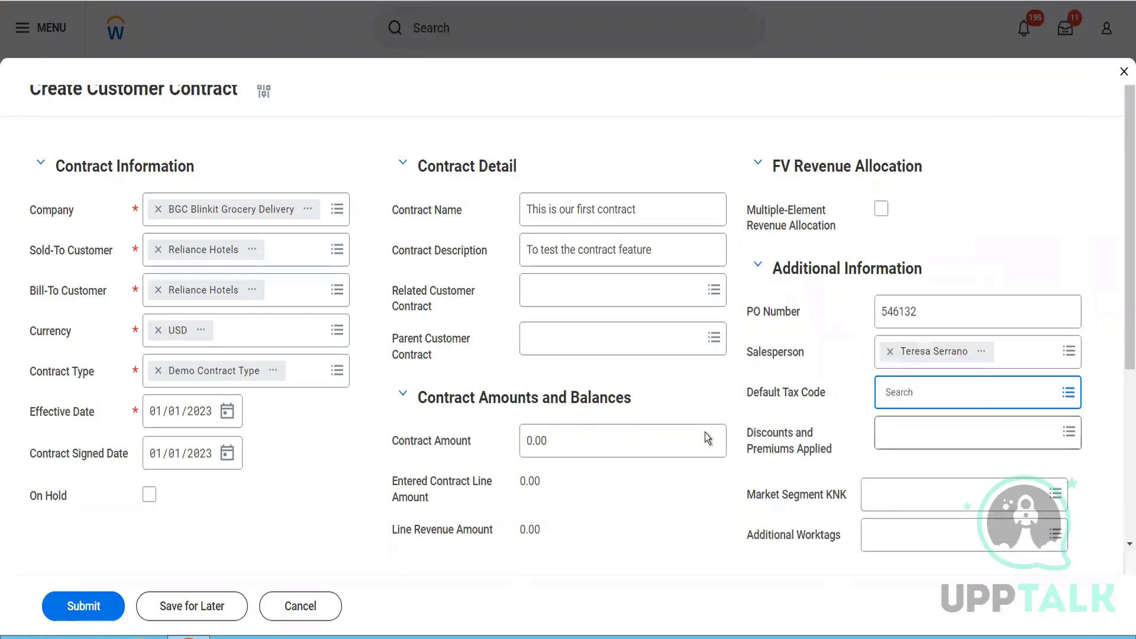
pyautogui.scroll(-2, 592, 420)
pyautogui.moveTo(553, 315); pyautogui.dragTo(499, 322)
pyautogui.write('12000')
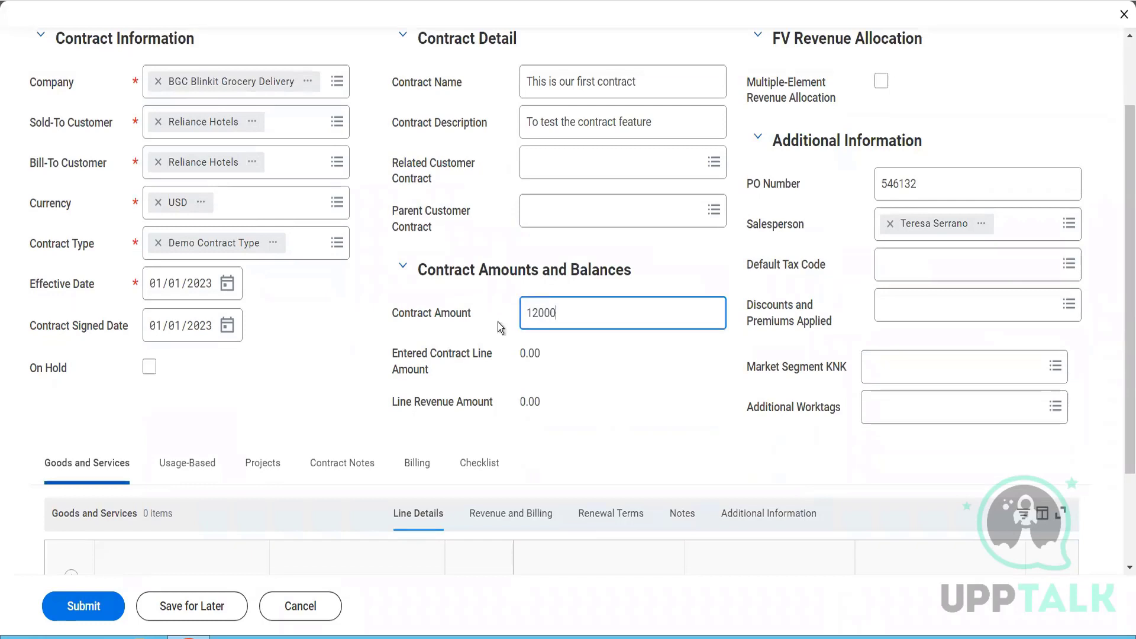
pyautogui.press('Tab')
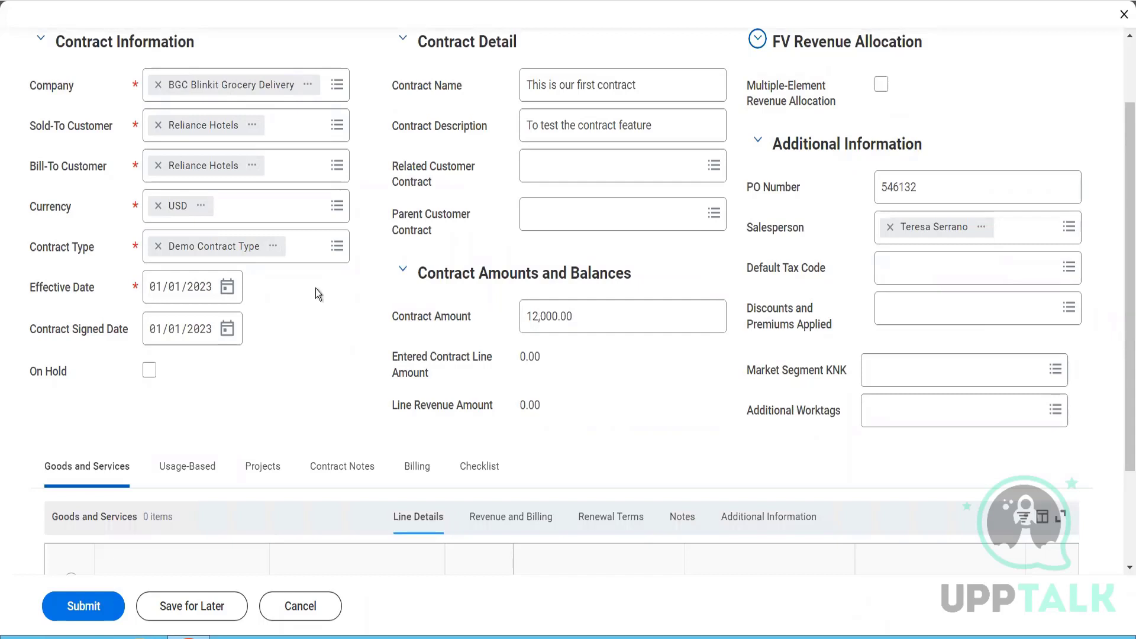
# - Add a Goods and Services line for the sales item Pack of Biscuits with the line type Fixed Amount
pyautogui.scroll(-2, 110, 394)
pyautogui.click(71, 450)
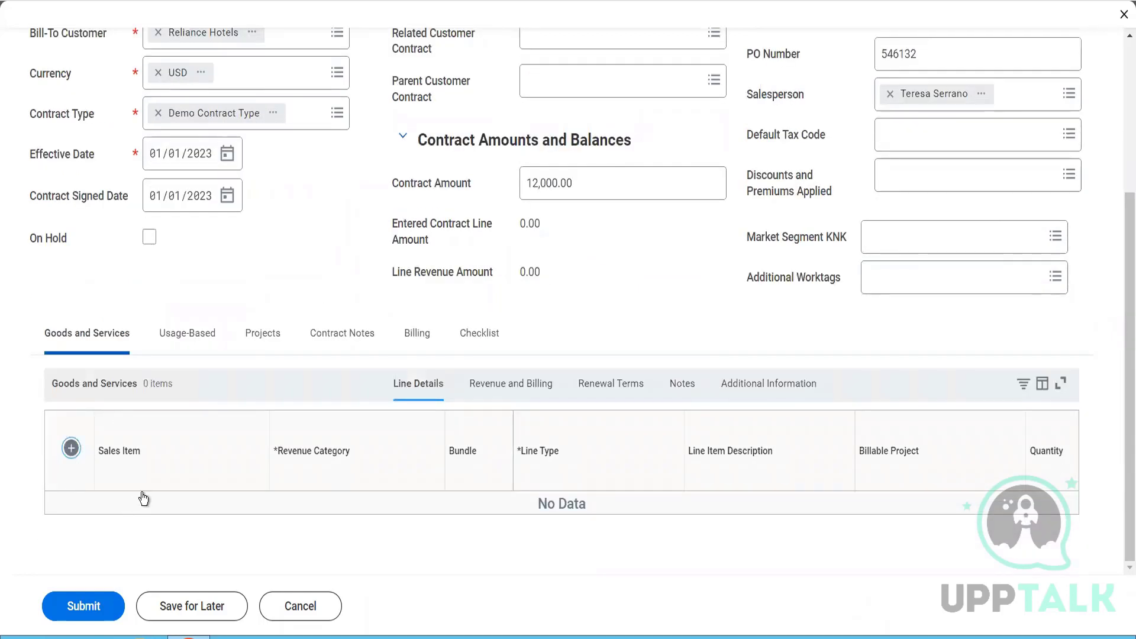
pyautogui.click(144, 514)
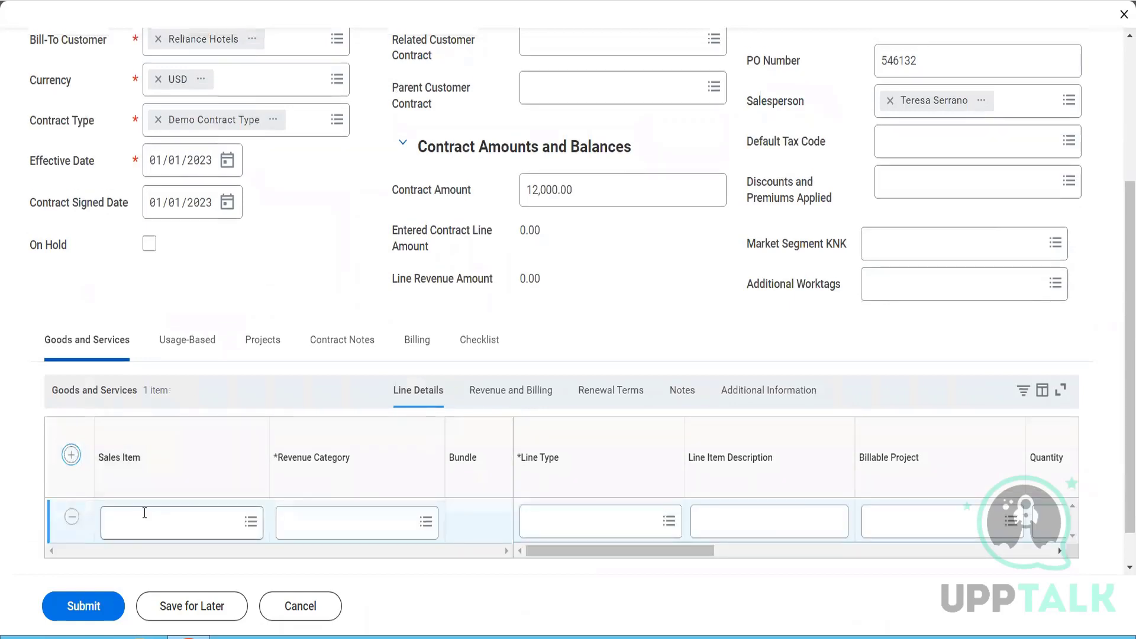
pyautogui.write('nisc')
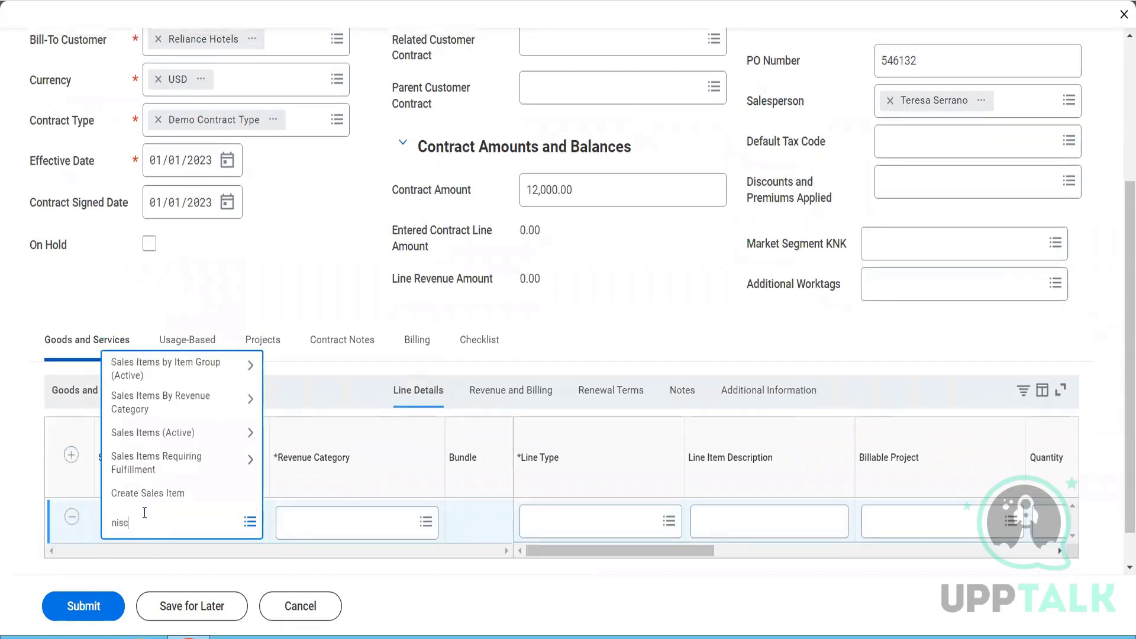
pyautogui.press('BackSpace')
pyautogui.press('BackSpace')
pyautogui.write('biscuit')
pyautogui.press('Return')
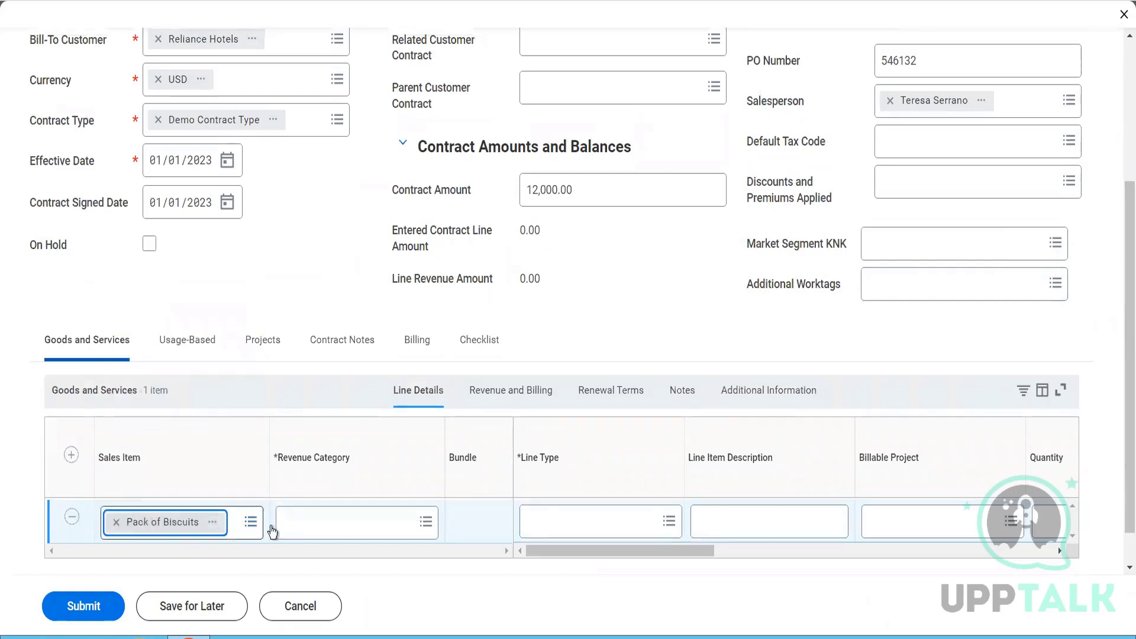
pyautogui.click(566, 521)
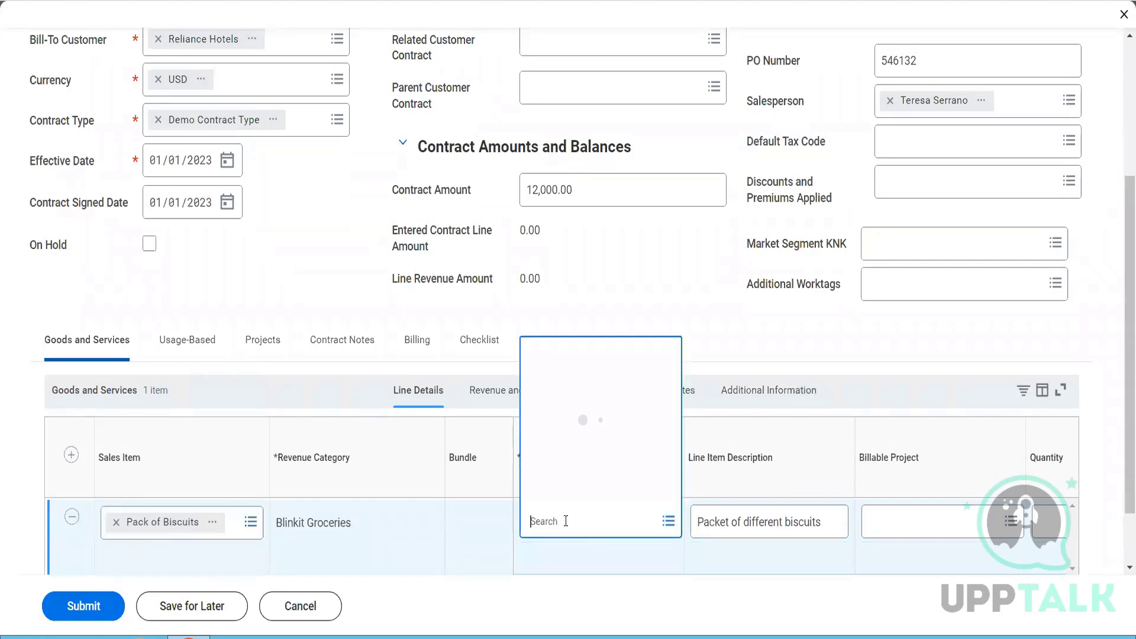
pyautogui.click(581, 316)
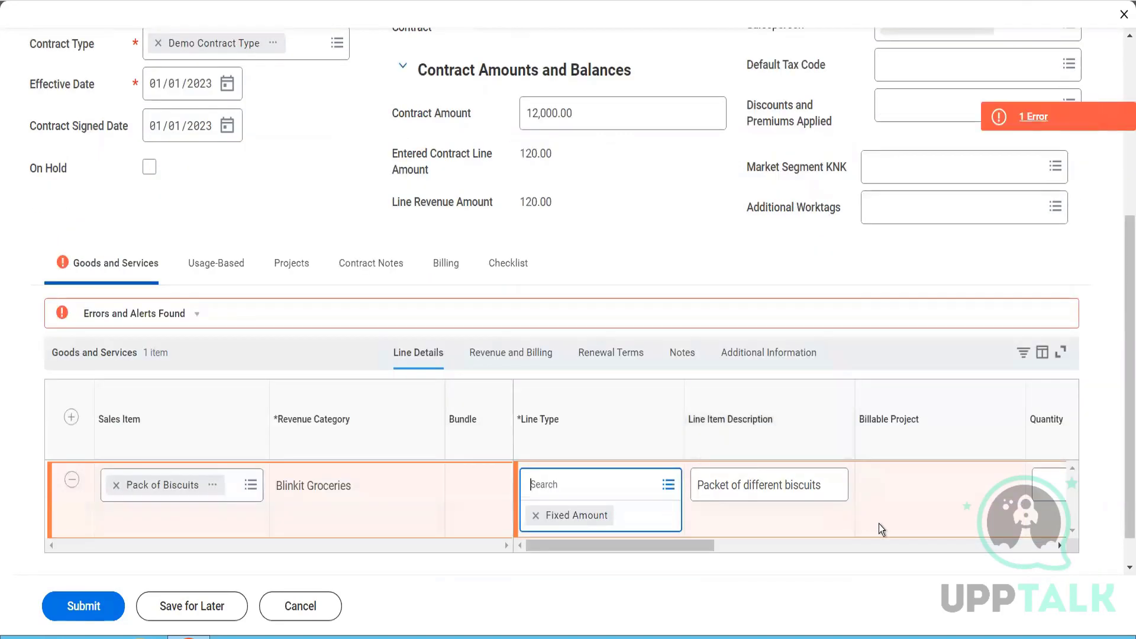
# - Check the error details and remove the Atlanta (4%) tax code from the Pack of Biscuits line's additional information
pyautogui.click(1017, 124)
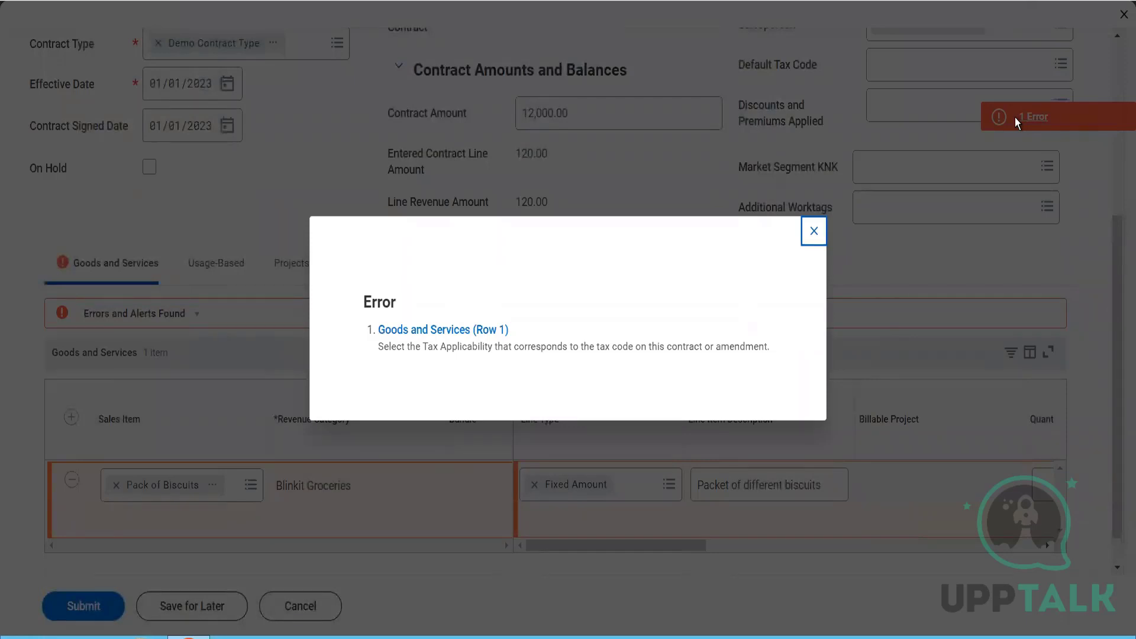
pyautogui.click(816, 234)
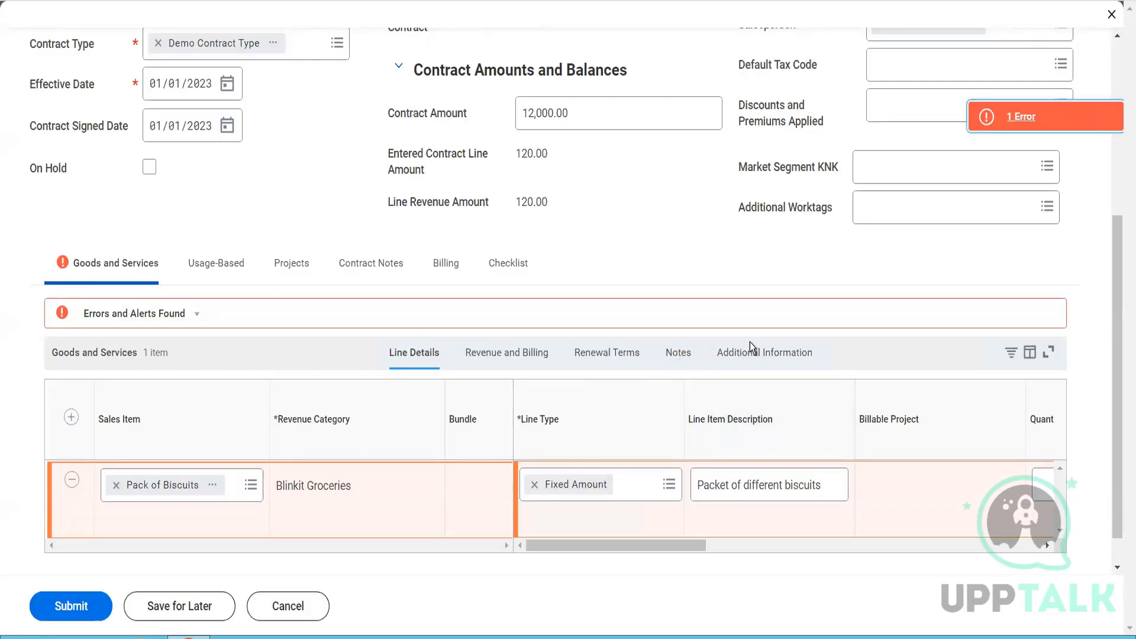
pyautogui.click(764, 352)
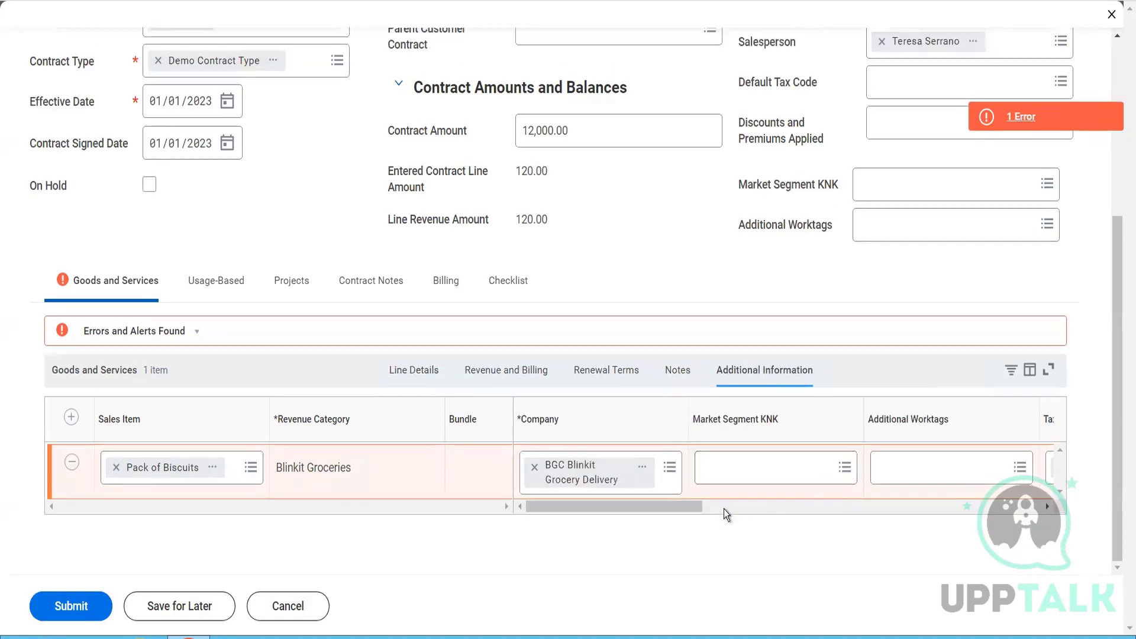
pyautogui.click(739, 509)
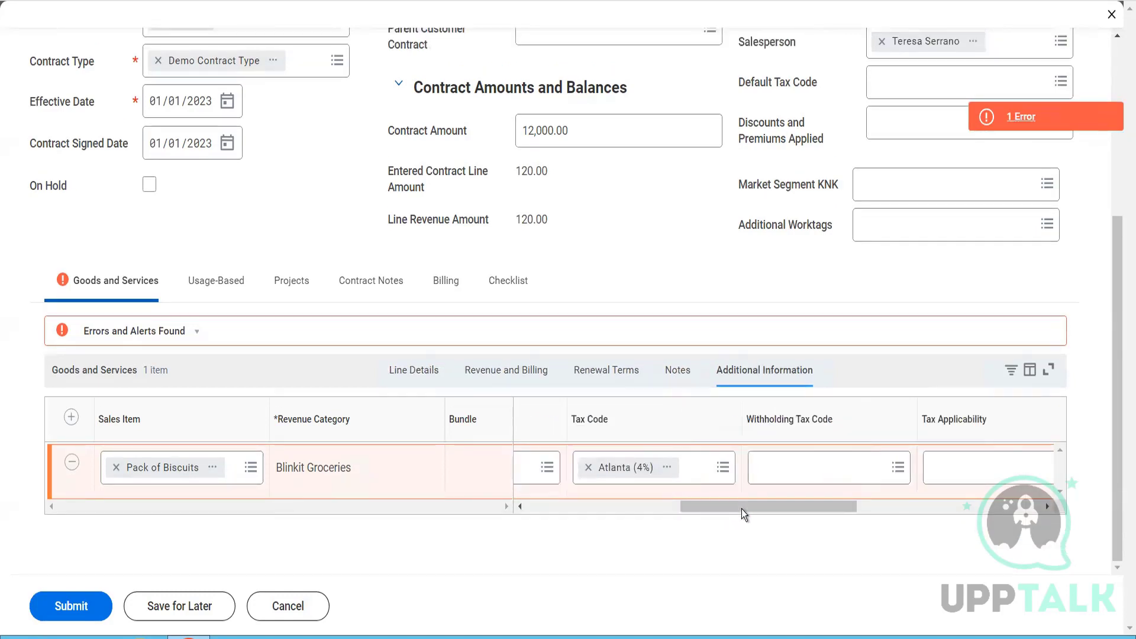
pyautogui.click(952, 472)
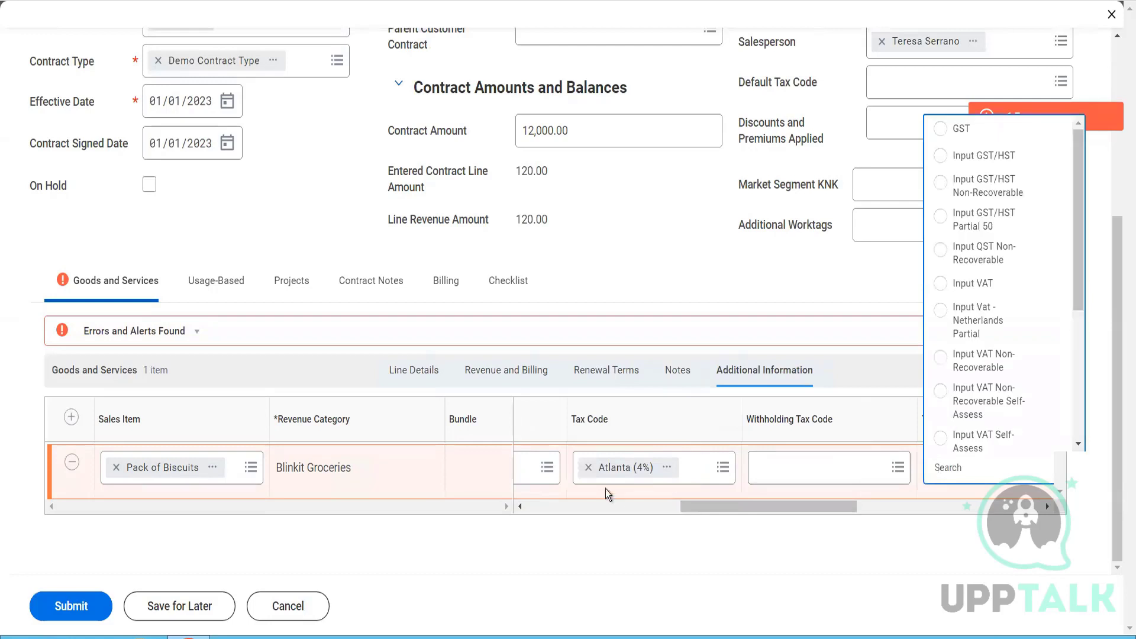
pyautogui.click(589, 473)
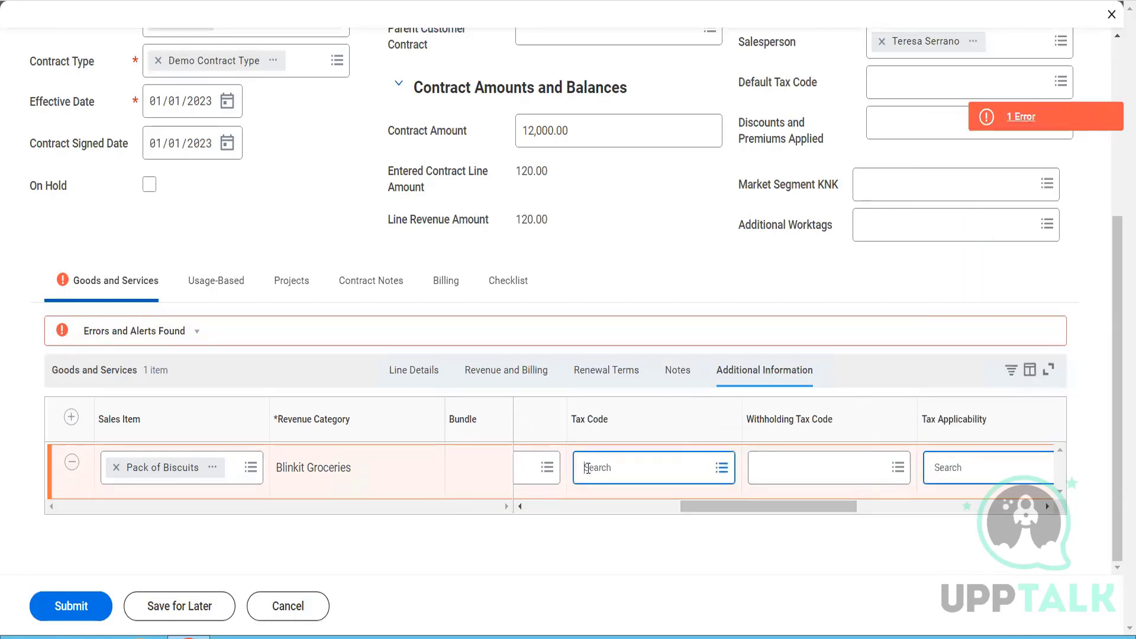
# - Set the Pack of Biscuits line's quantity to 12 and its unit price to 1,000 in the line details
pyautogui.click(401, 373)
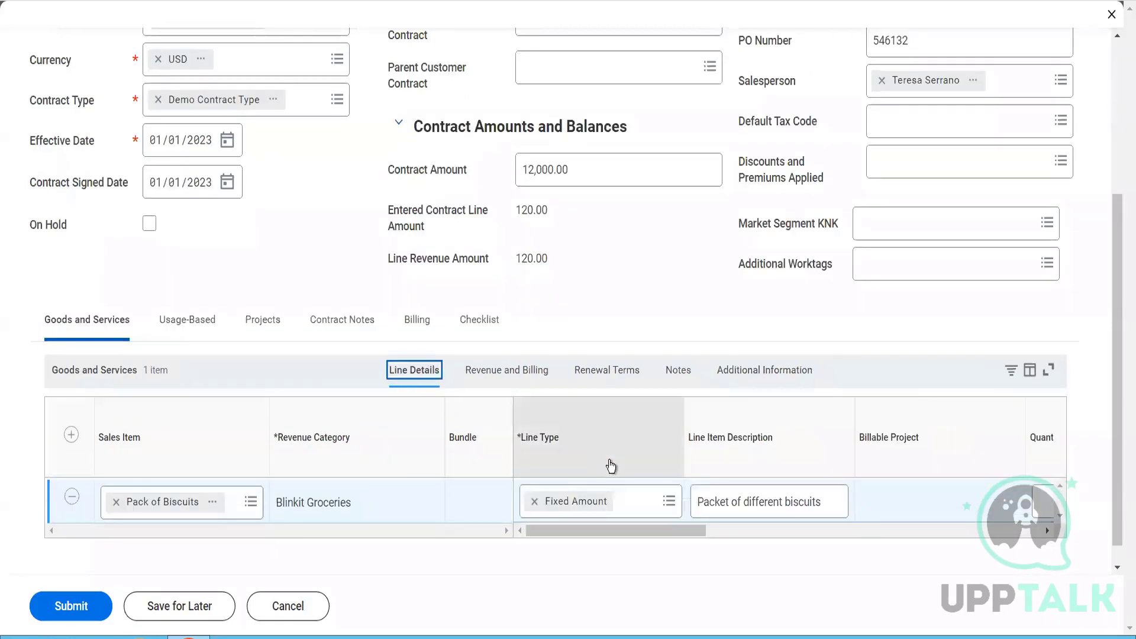
pyautogui.moveTo(692, 530); pyautogui.dragTo(790, 552)
pyautogui.click(777, 507)
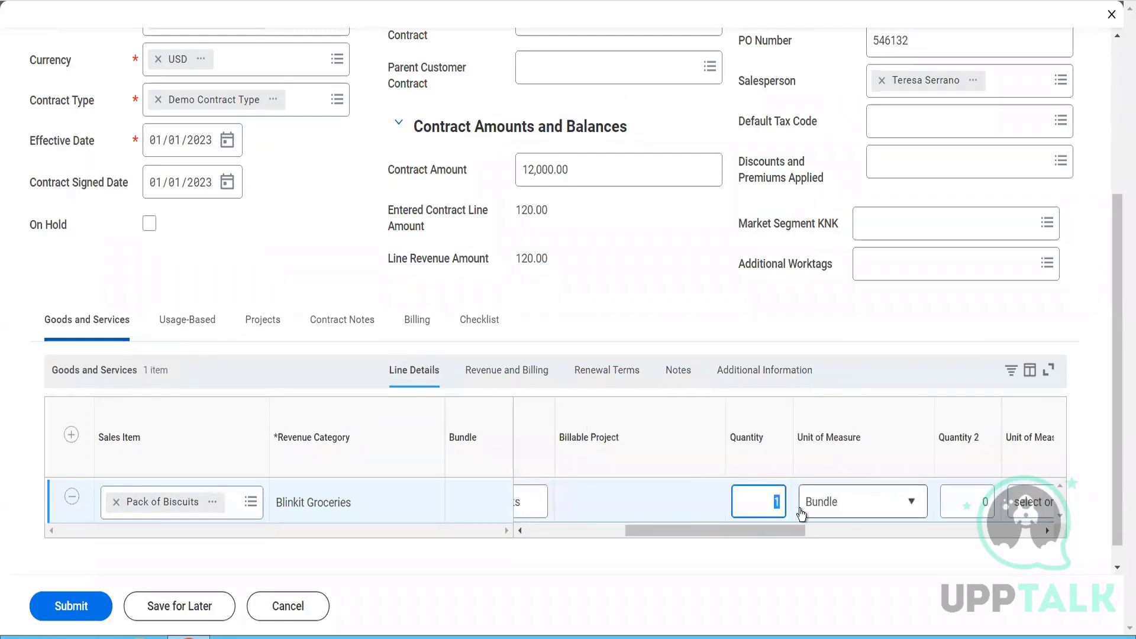
pyautogui.write('12')
pyautogui.press('Tab')
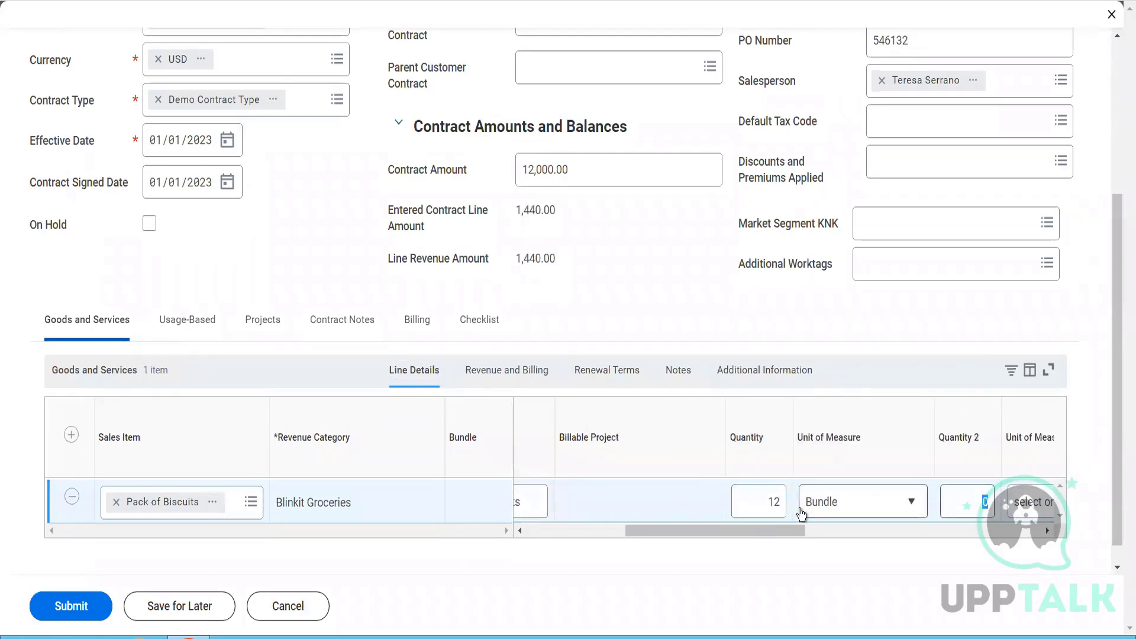
pyautogui.press('Tab')
pyautogui.press('Tab')
pyautogui.press('Tab')
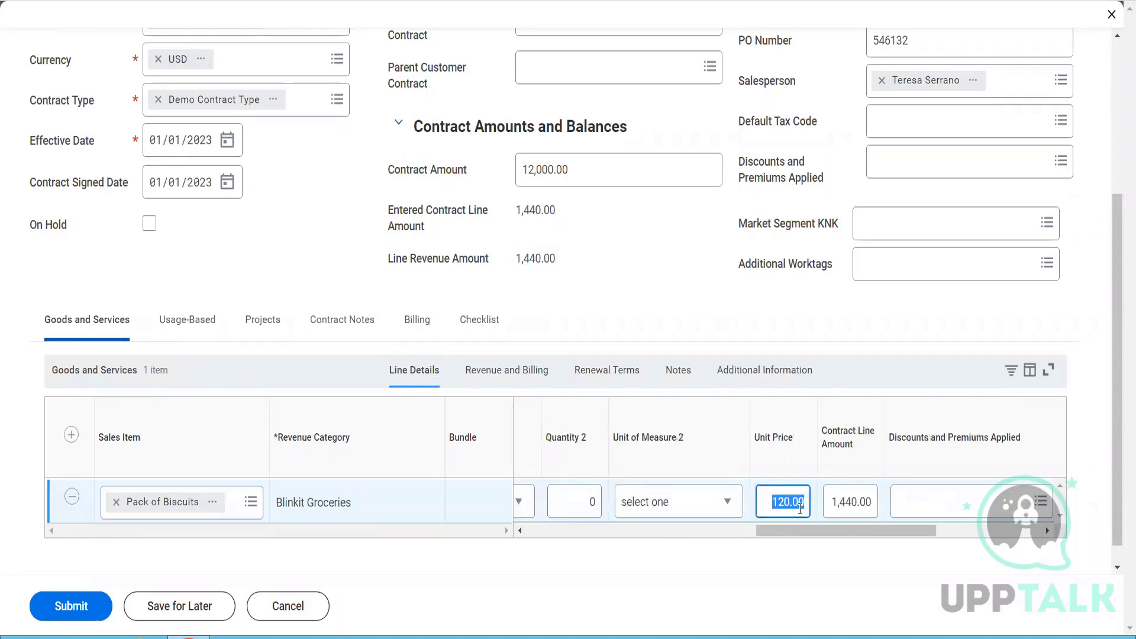
pyautogui.write('1000')
pyautogui.press('Tab')
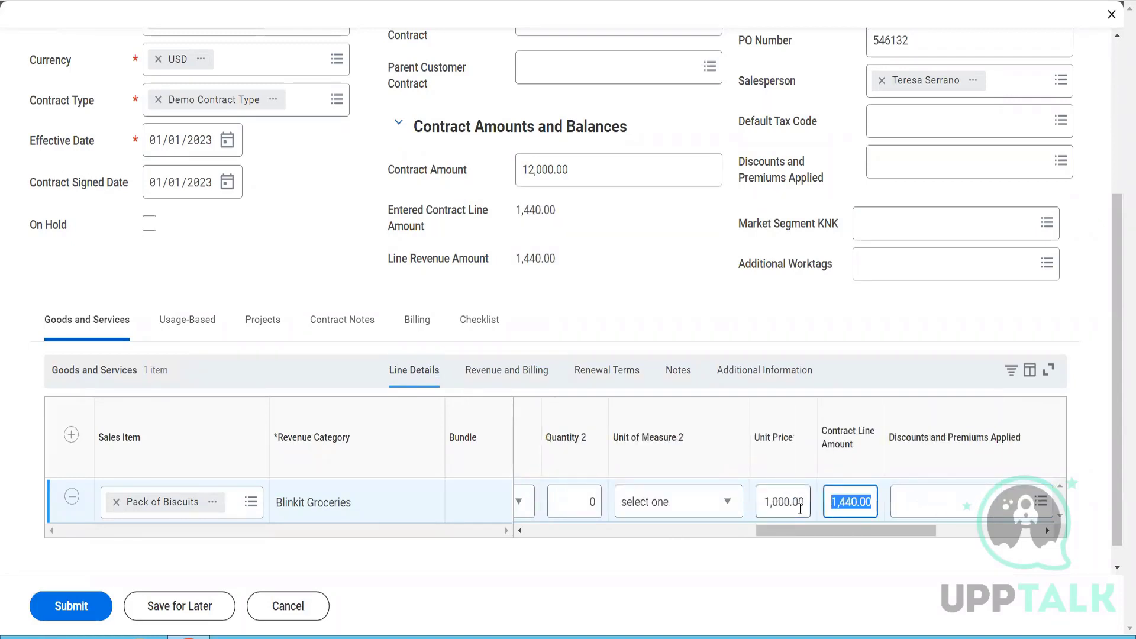
pyautogui.moveTo(919, 532); pyautogui.dragTo(969, 533)
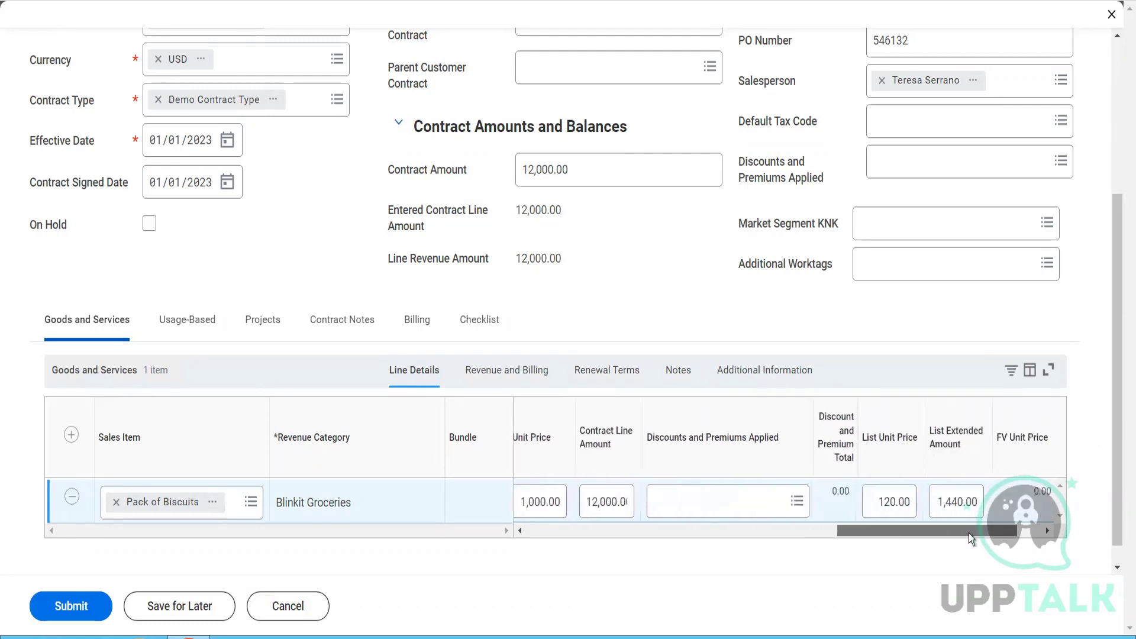
# - Set the line's revenue From Date to 01/01/2023 and To Date to 12/31/2023
pyautogui.click(533, 370)
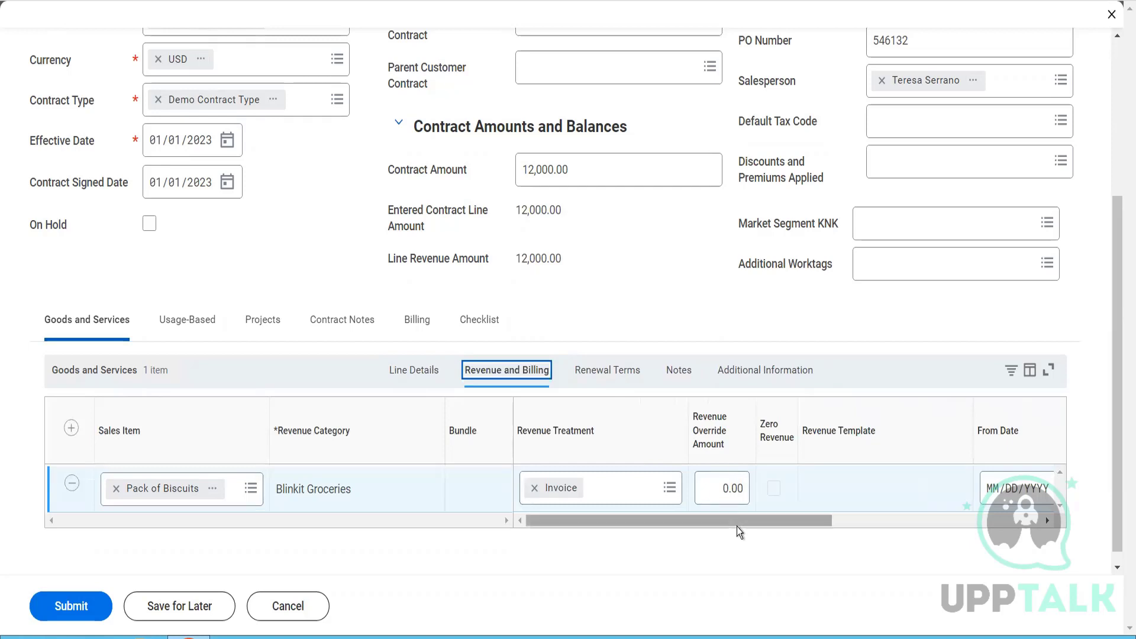
pyautogui.moveTo(738, 527); pyautogui.dragTo(865, 540)
pyautogui.click(769, 500)
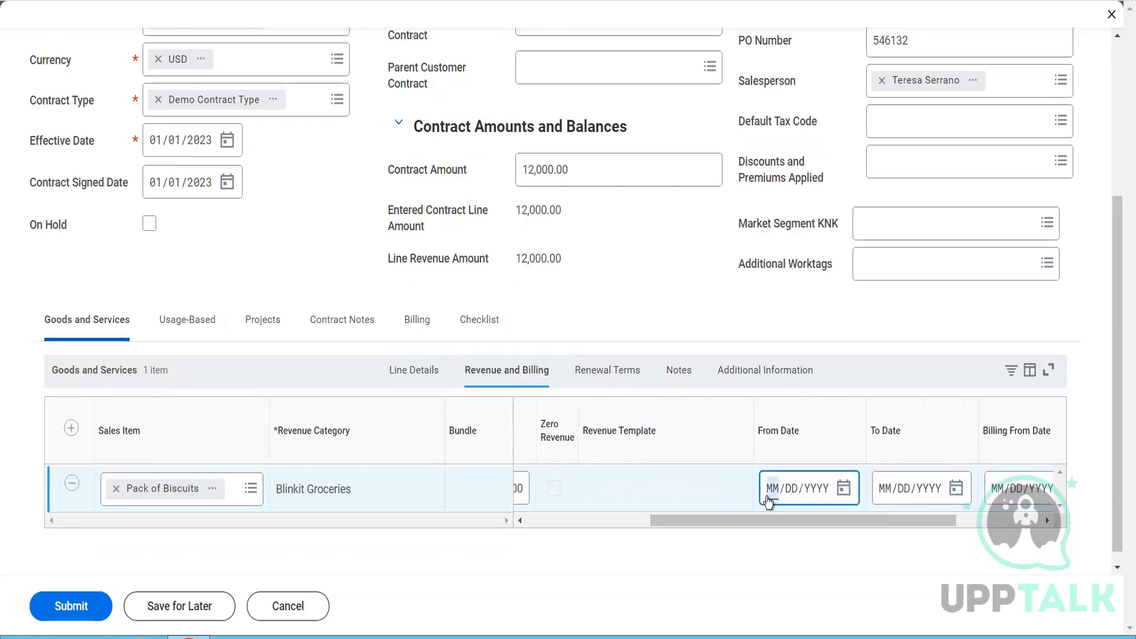
pyautogui.write('01/01/2023')
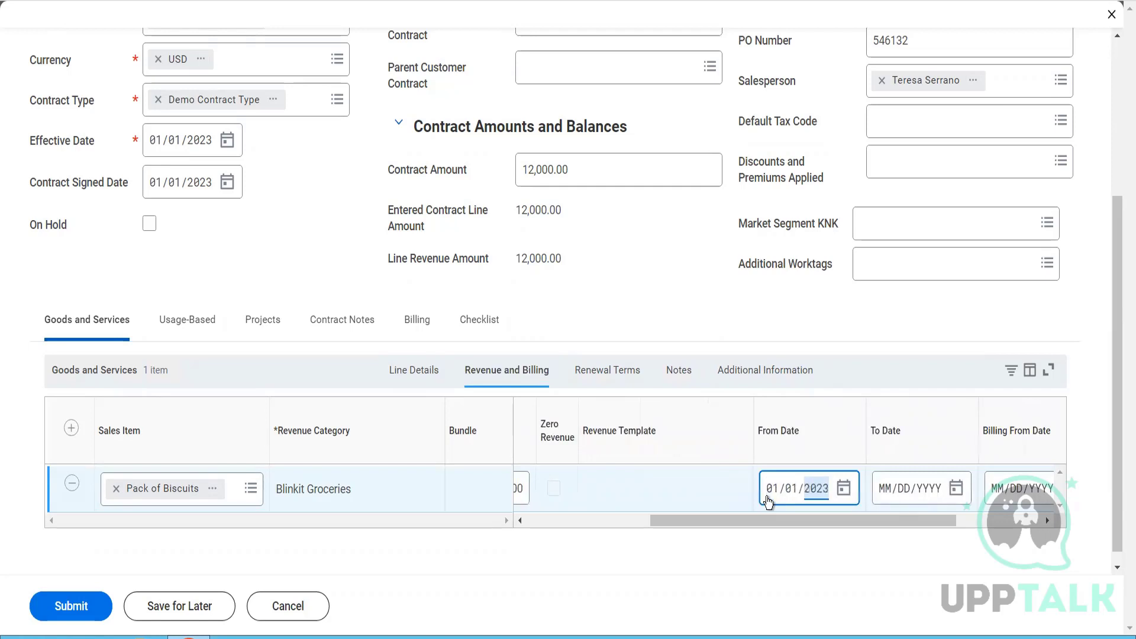
pyautogui.click(888, 491)
pyautogui.write('12/')
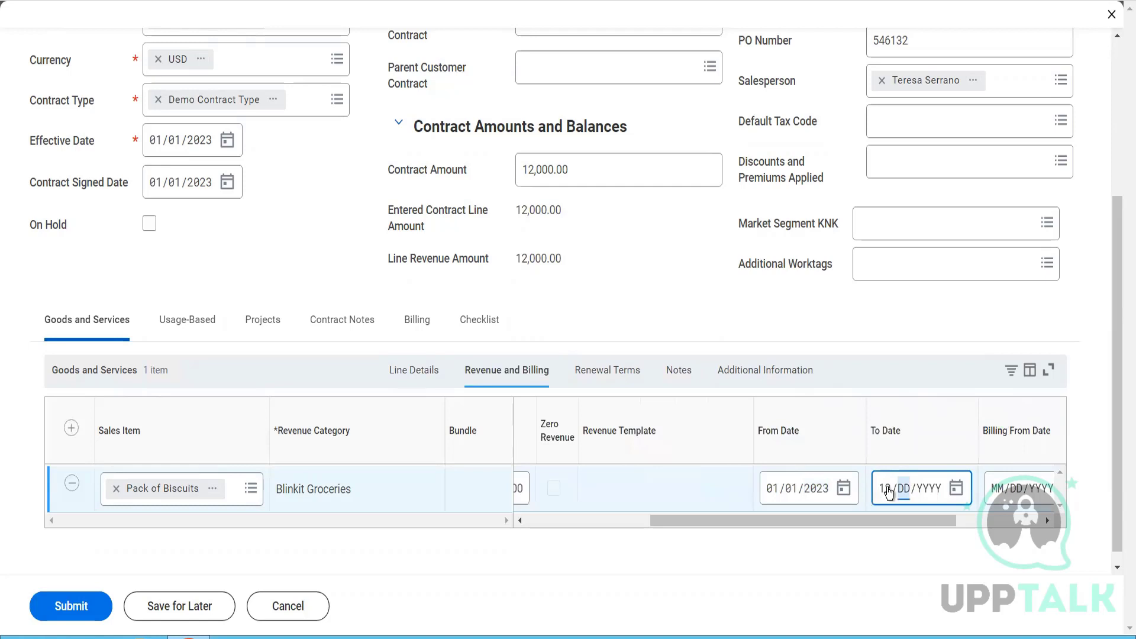
pyautogui.write('31/2023')
# - Set the line's Billing From Date to 01/01/2023 and Billing To Date to 12/31/2023
pyautogui.moveTo(953, 519); pyautogui.dragTo(1034, 545)
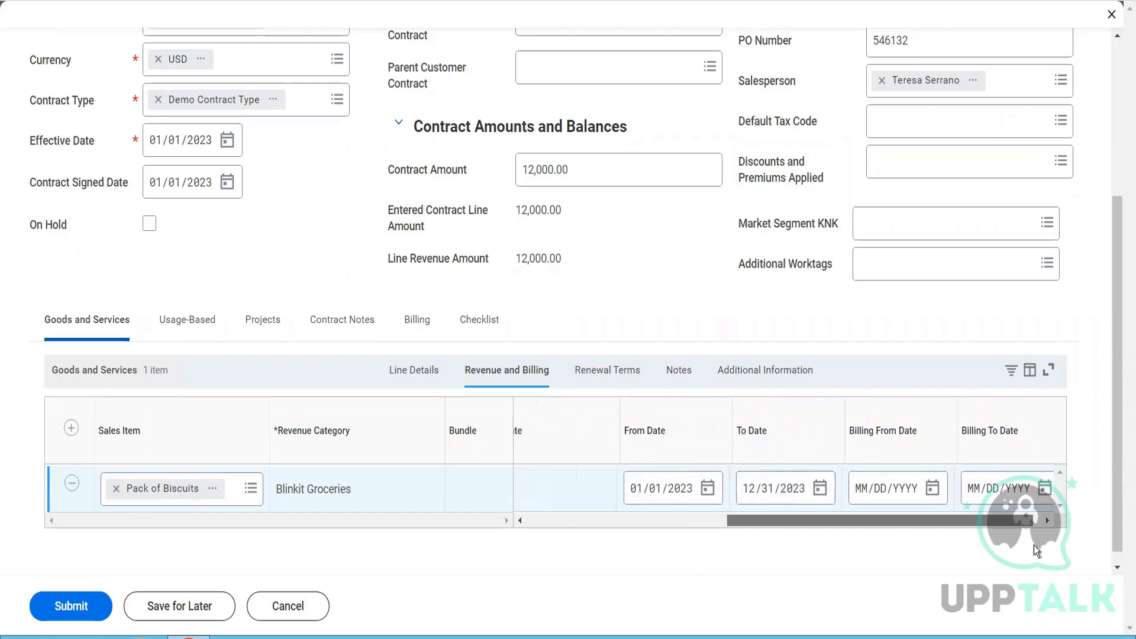
pyautogui.click(854, 496)
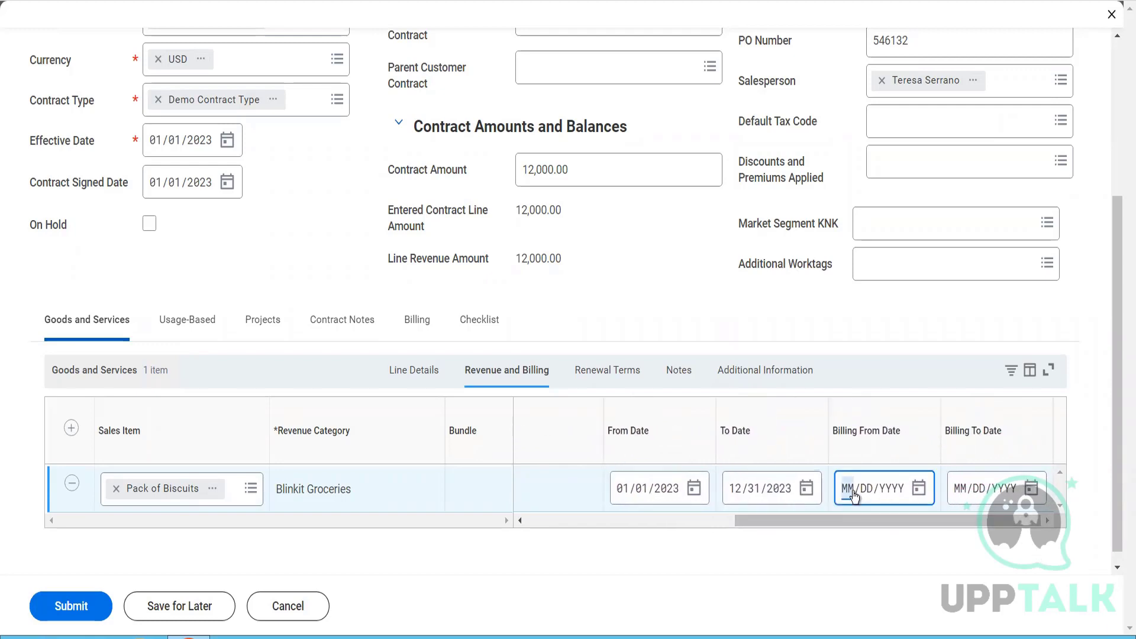
pyautogui.write('01012023')
pyautogui.click(960, 490)
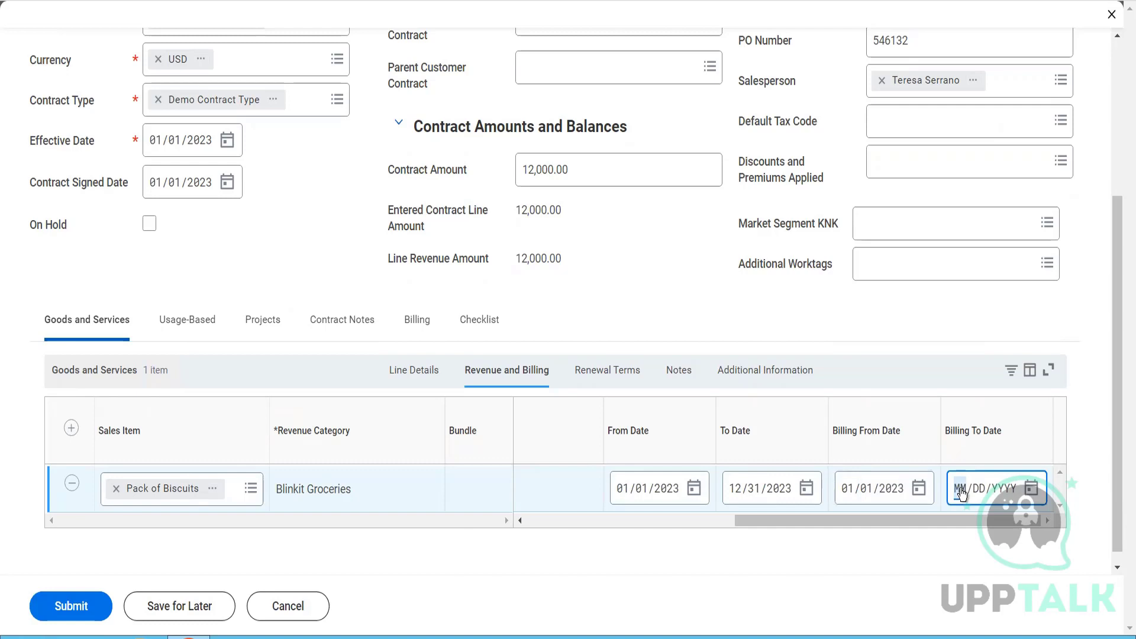
pyautogui.write('12/31/2023')
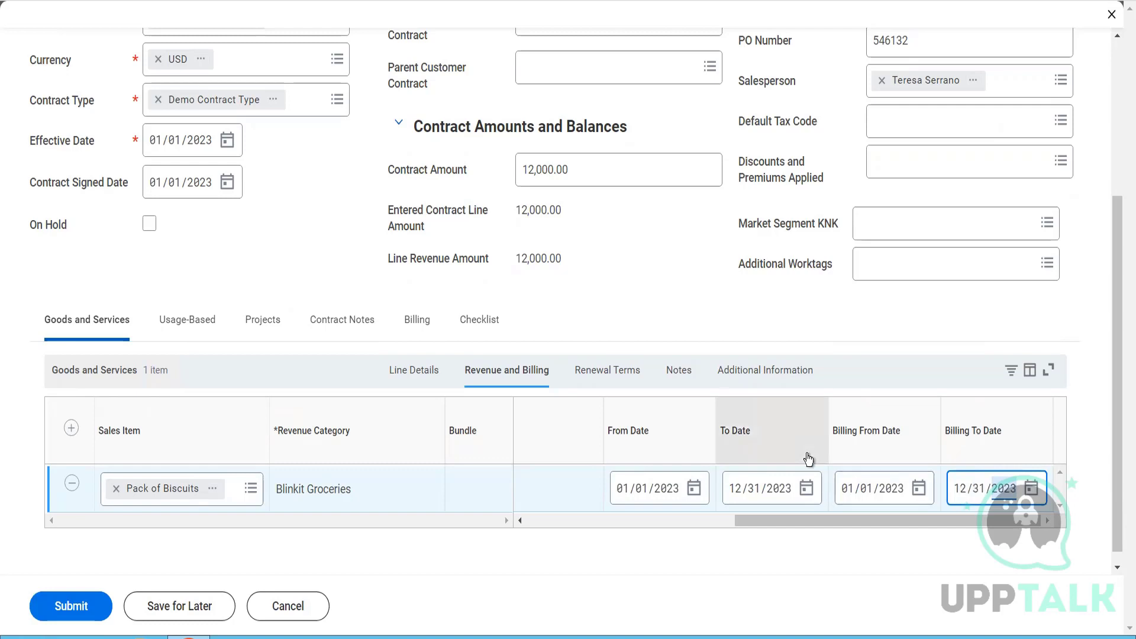
# - Mark the Pack of Biscuits line as renewable with a renewal period from 01/01/2024 to 12/31/2024
pyautogui.click(606, 370)
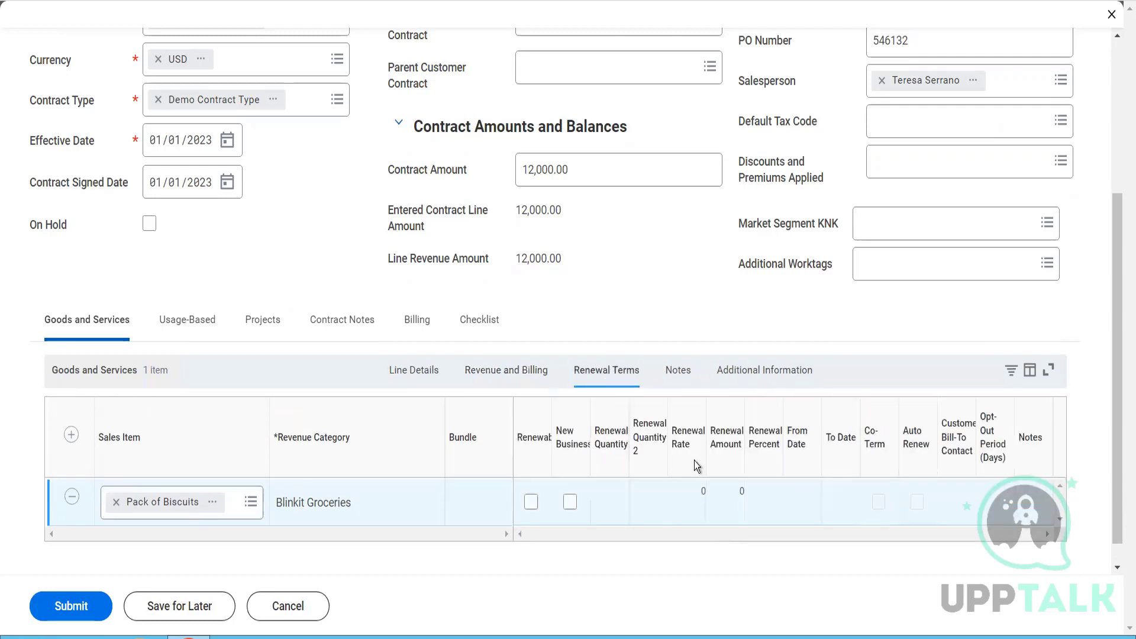
pyautogui.click(531, 479)
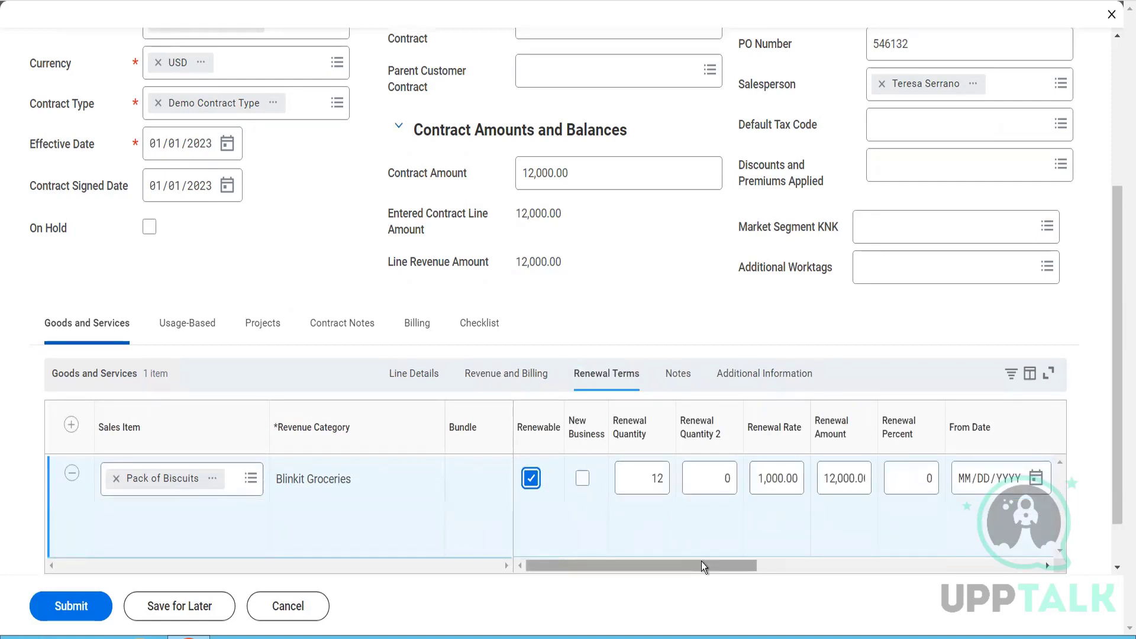
pyautogui.moveTo(702, 562); pyautogui.dragTo(823, 579)
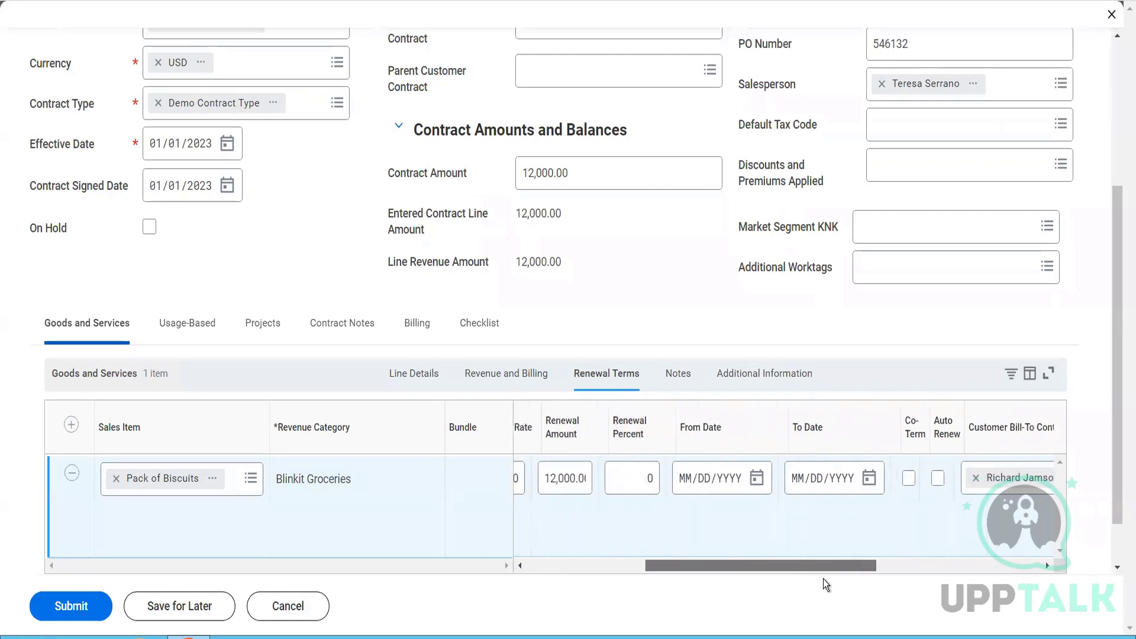
pyautogui.click(677, 493)
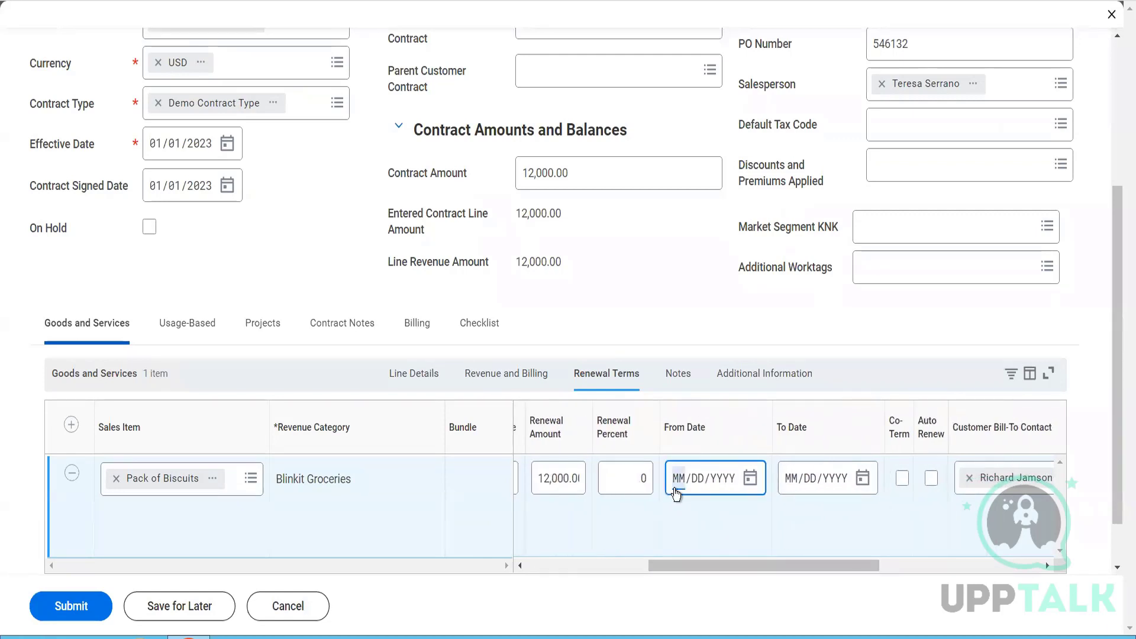
pyautogui.write('01012024')
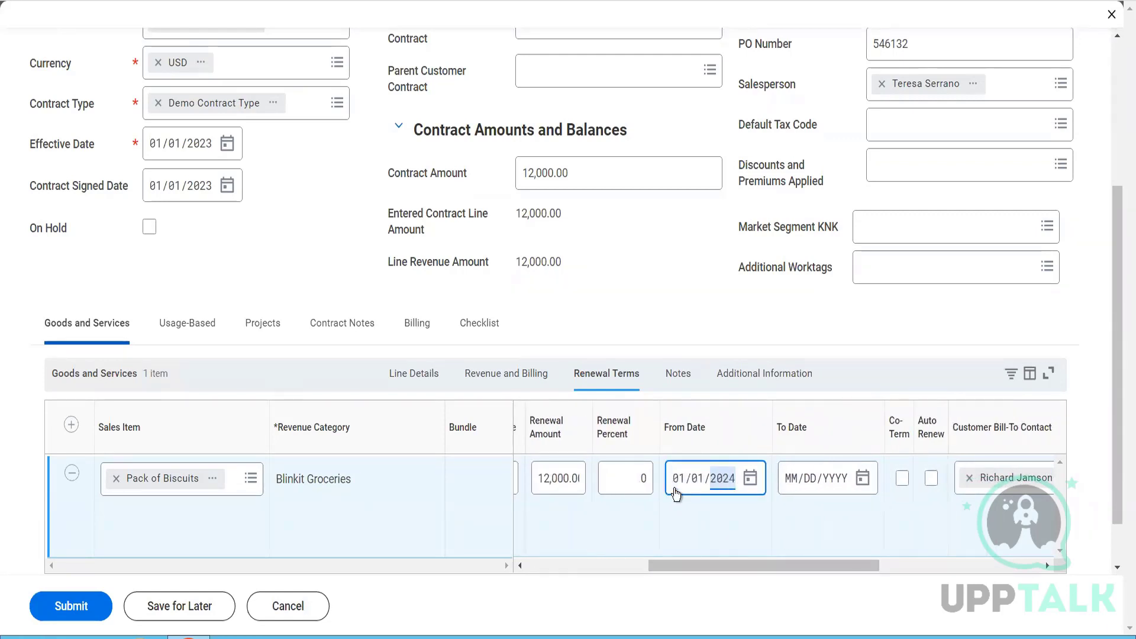
pyautogui.click(791, 479)
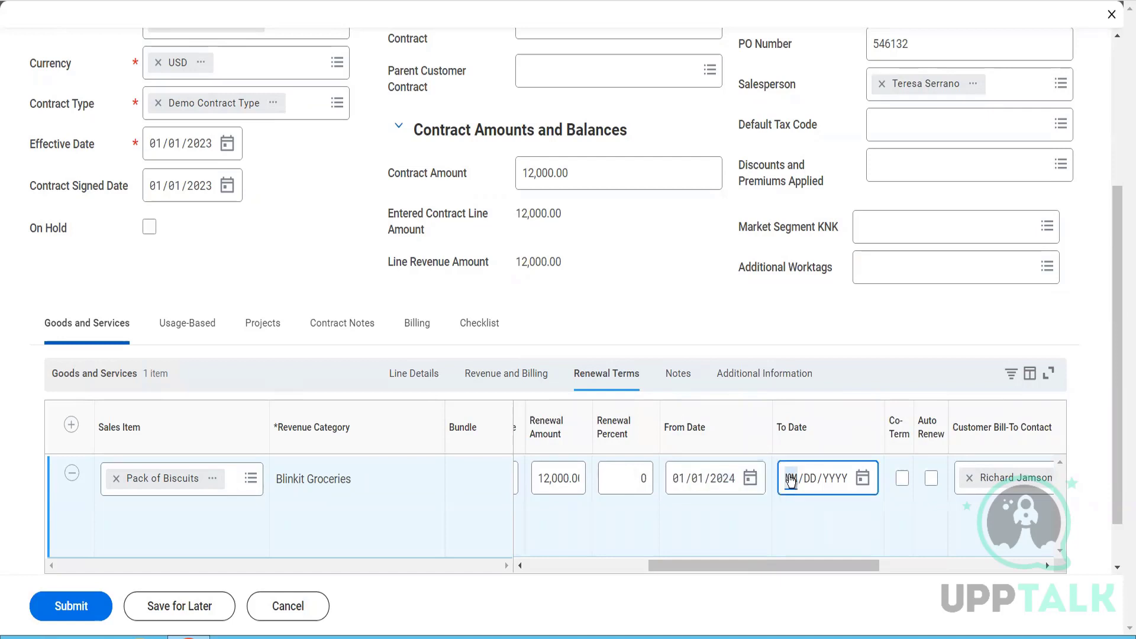
pyautogui.write('12/31/2024')
# - Enable Co-Term and Auto Renew in the line's renewal terms and set the opt-out period to 5 days
pyautogui.moveTo(869, 562); pyautogui.dragTo(947, 576)
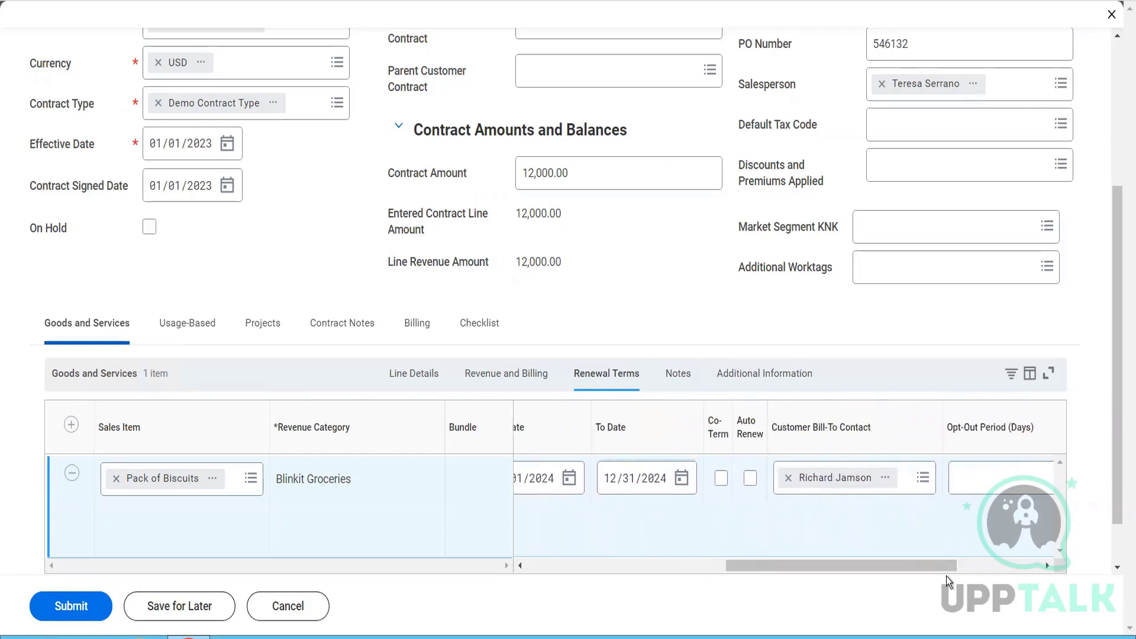
pyautogui.click(721, 478)
pyautogui.click(751, 477)
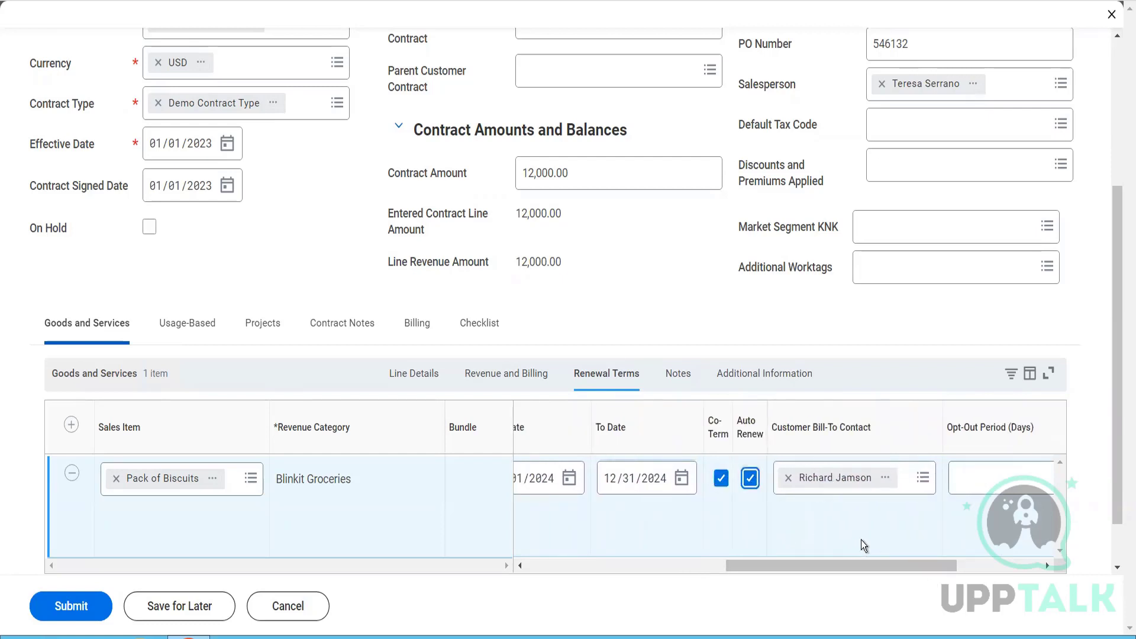
pyautogui.click(955, 485)
pyautogui.write('5')
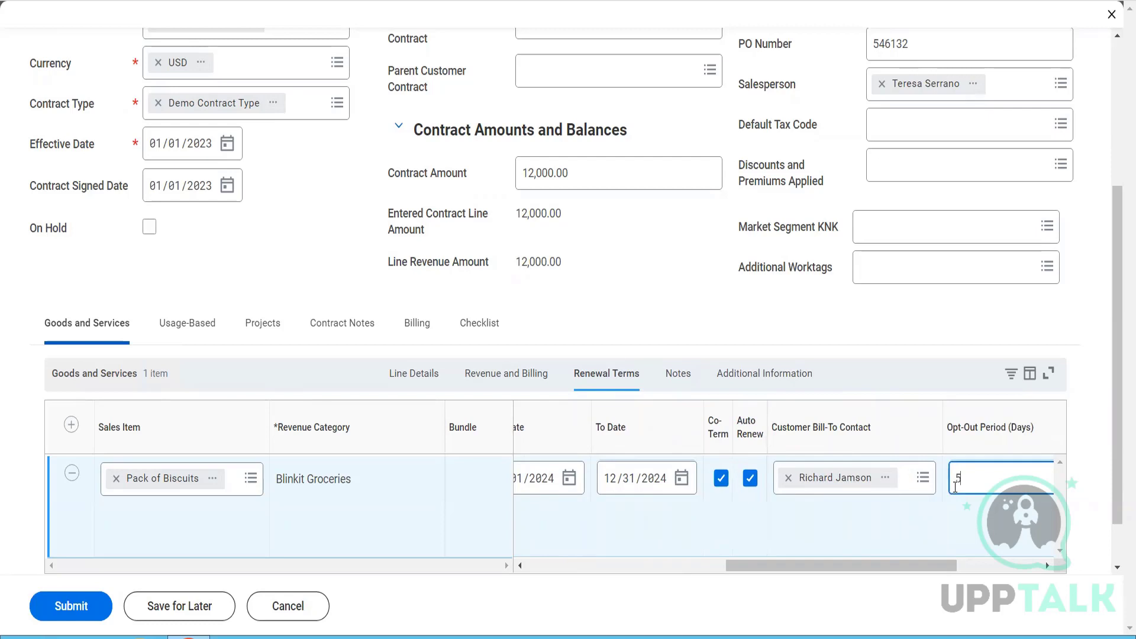
# - Review the line's additional information and submit the customer contract
pyautogui.click(725, 380)
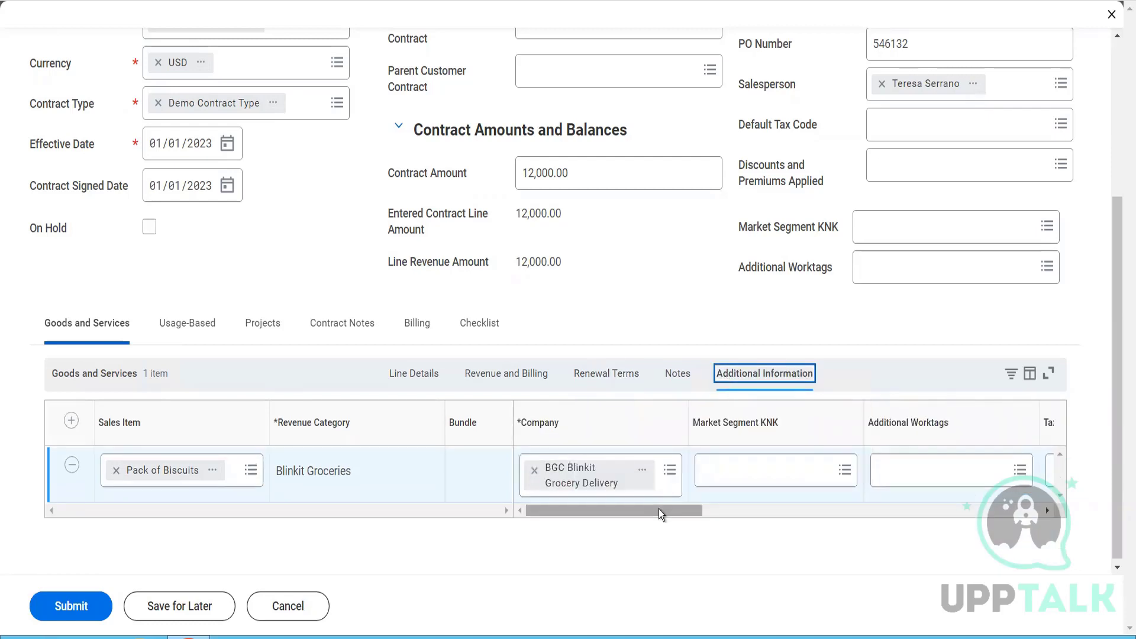
pyautogui.moveTo(659, 508); pyautogui.dragTo(1007, 613)
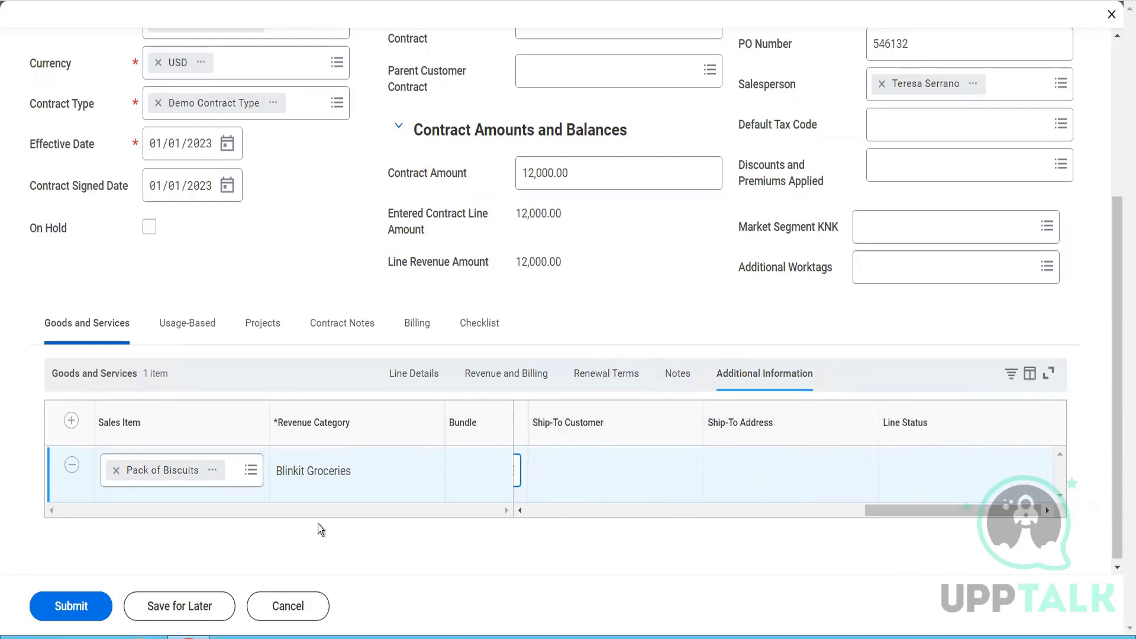
pyautogui.click(82, 598)
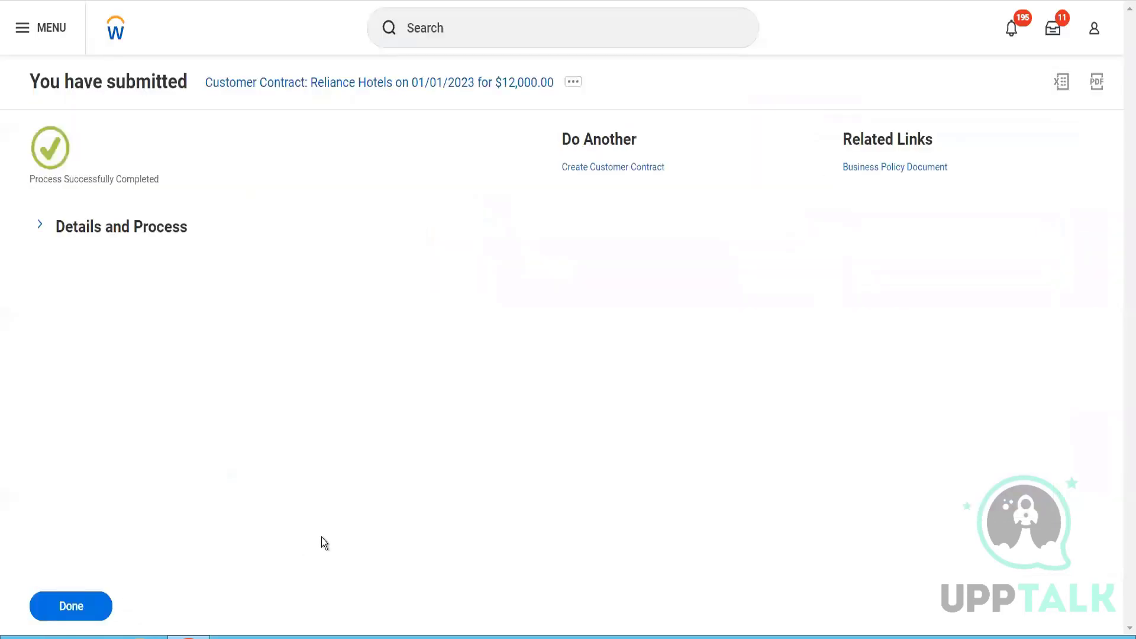
# - Open the submitted Reliance Hotels contract from its process details and review its header and contract line summary
pyautogui.click(168, 230)
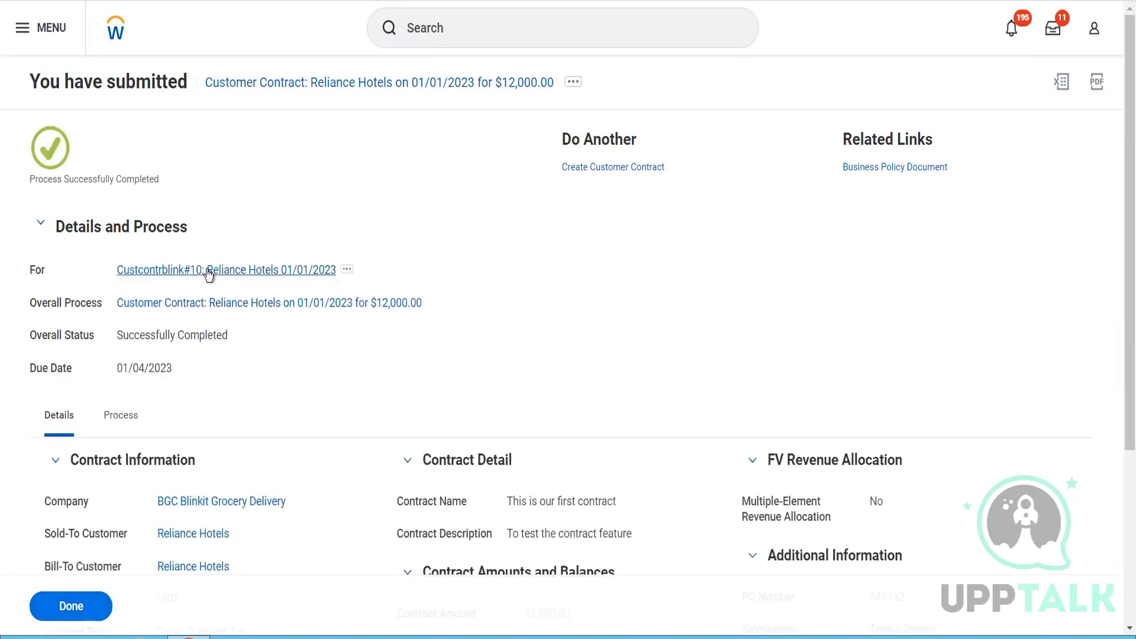
pyautogui.click(208, 271)
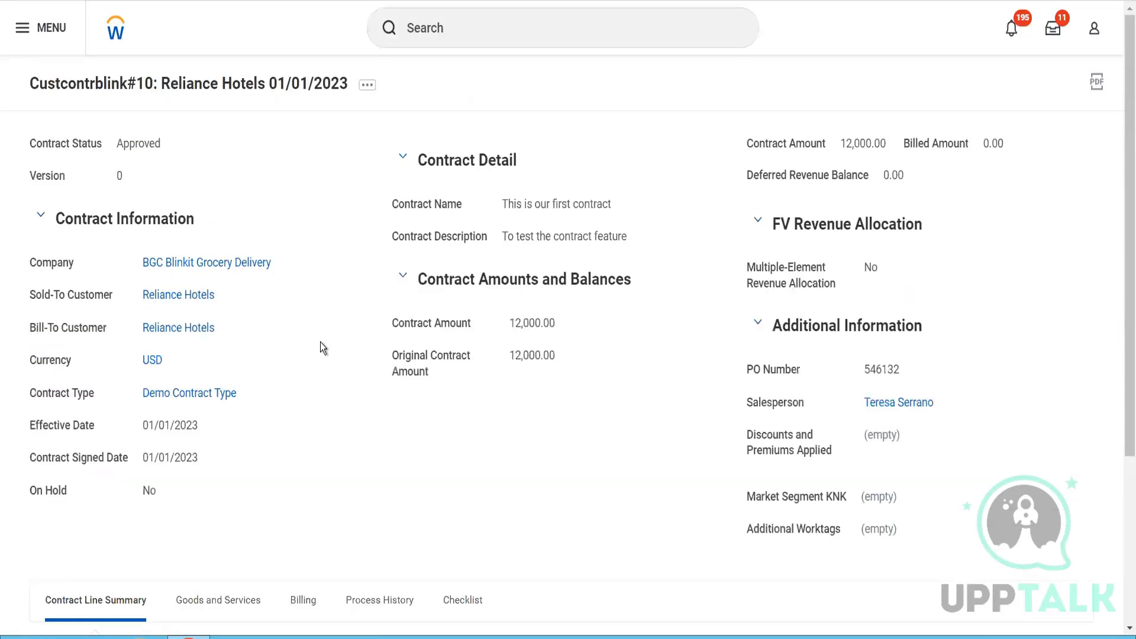
pyautogui.scroll(-3, 321, 342)
pyautogui.scroll(3, 321, 341)
pyautogui.scroll(-3, 246, 393)
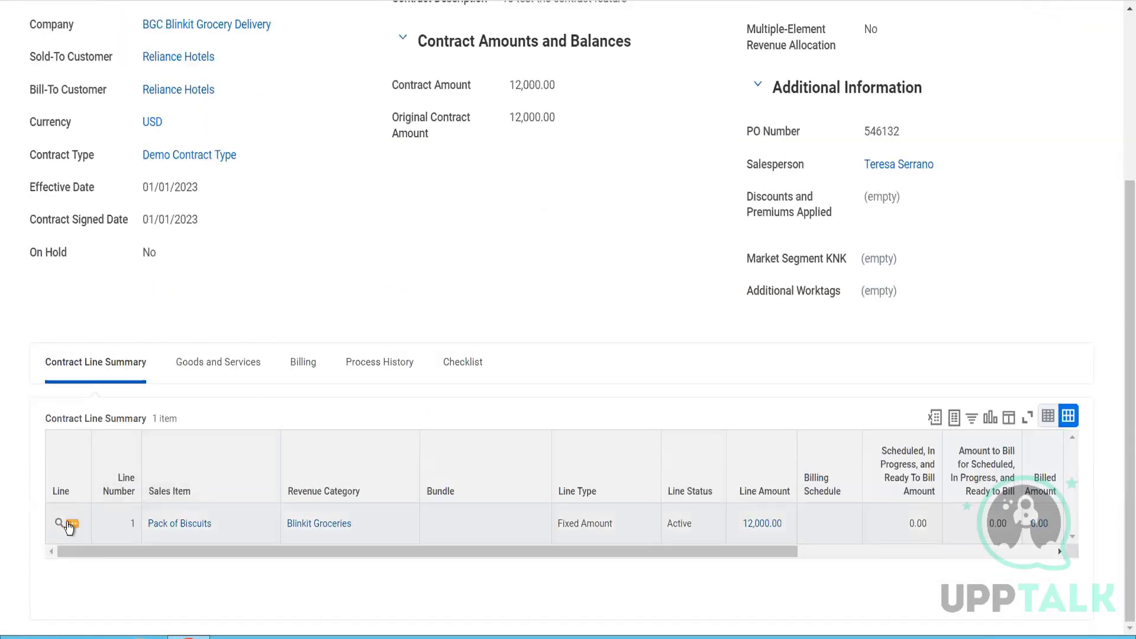
# - Examine the actions offered for the Pack of Biscuits line and for the Reliance Hotels contract, including those for billing schedules
pyautogui.click(70, 525)
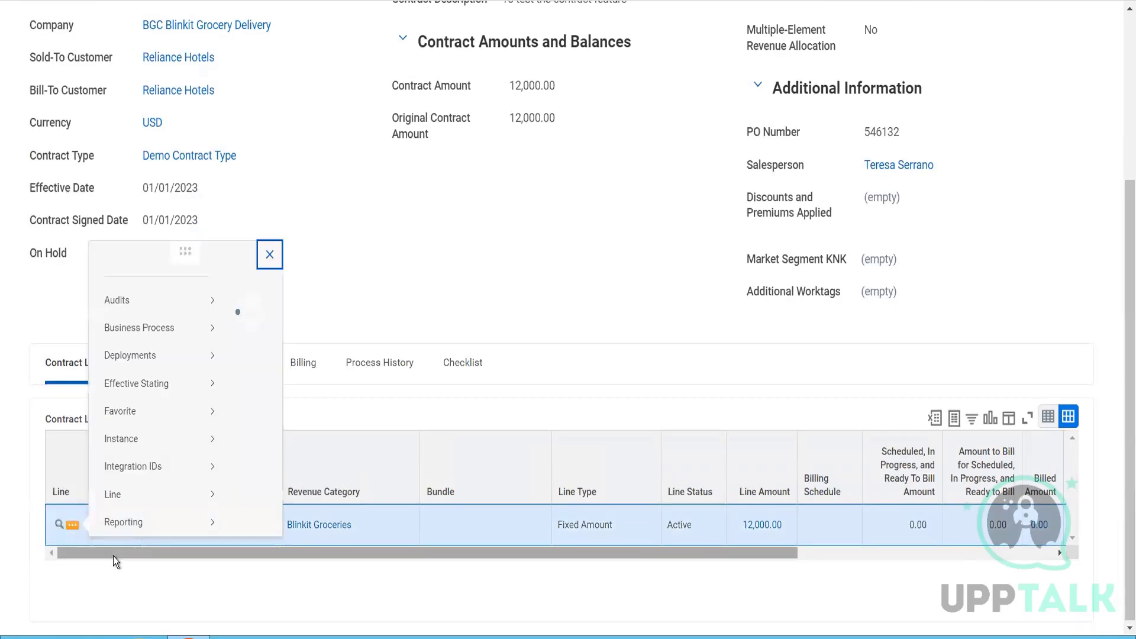
pyautogui.moveTo(187, 297)
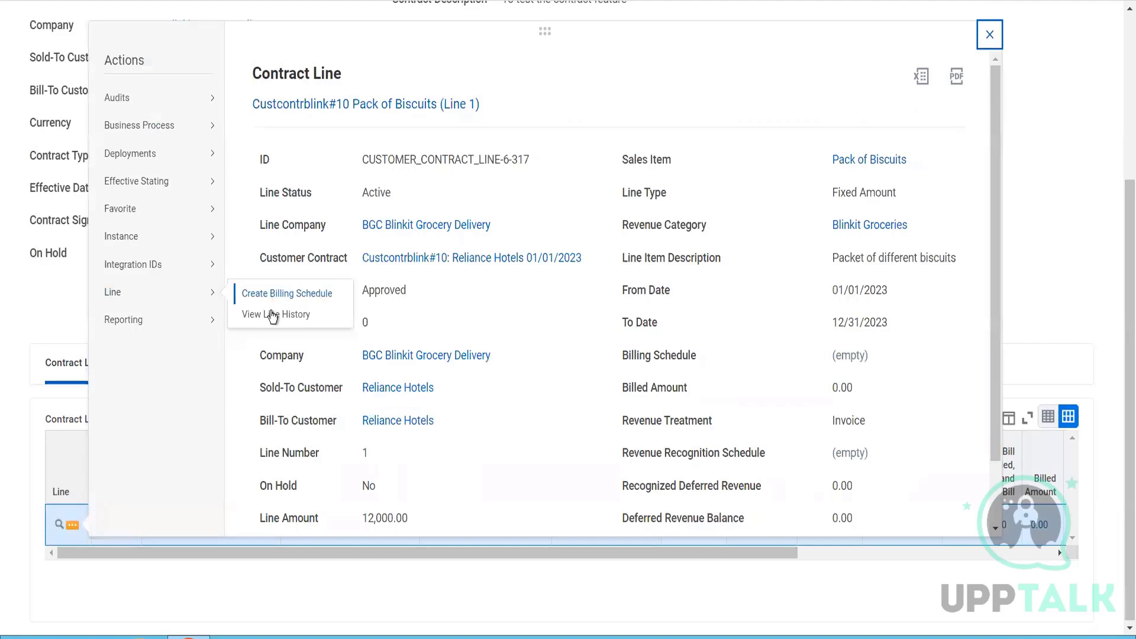
pyautogui.moveTo(190, 135)
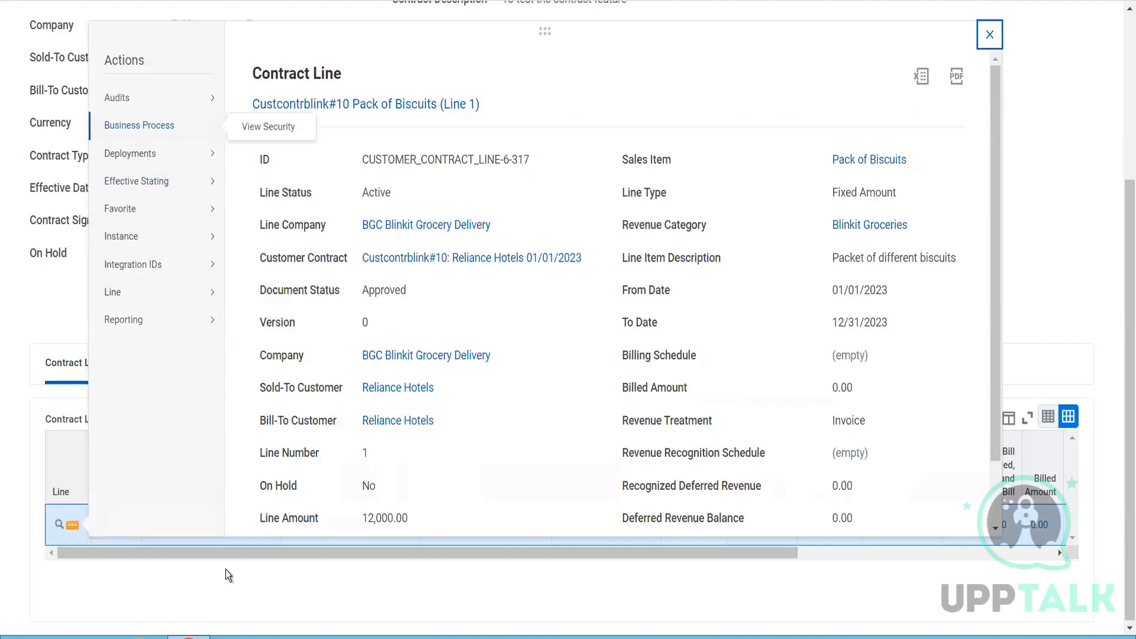
pyautogui.click(226, 601)
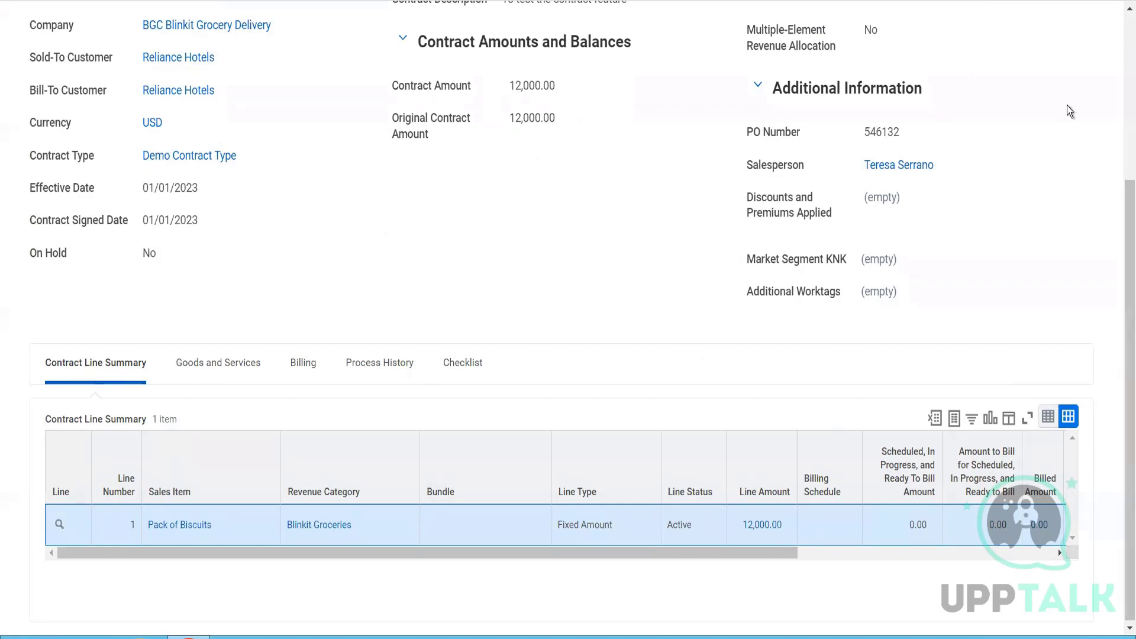
pyautogui.scroll(4, 1121, 75)
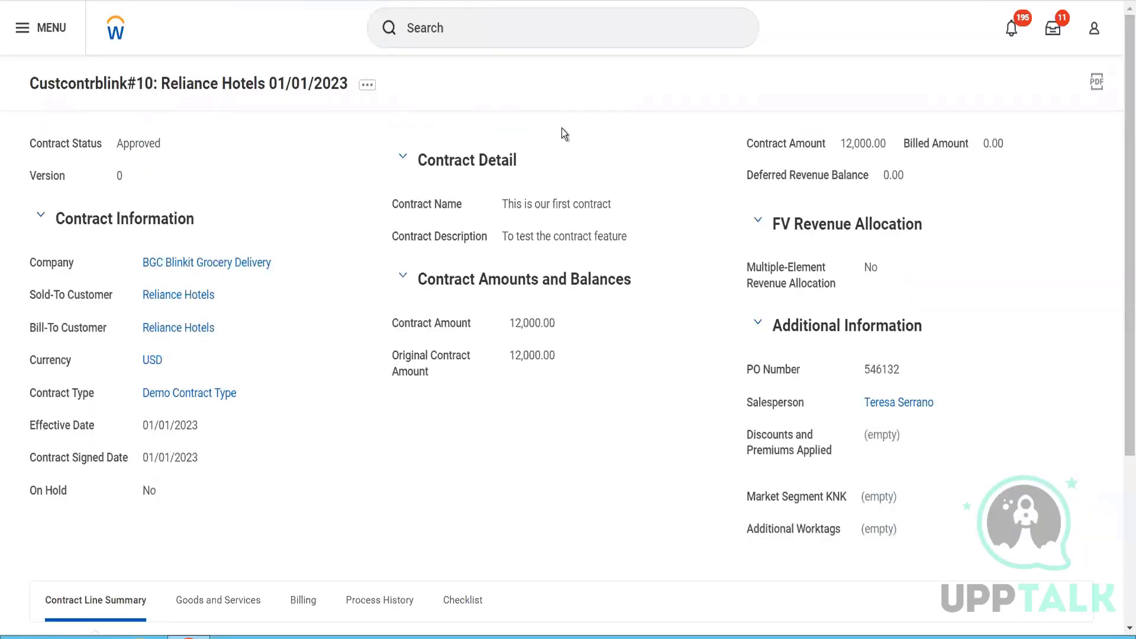
pyautogui.click(368, 86)
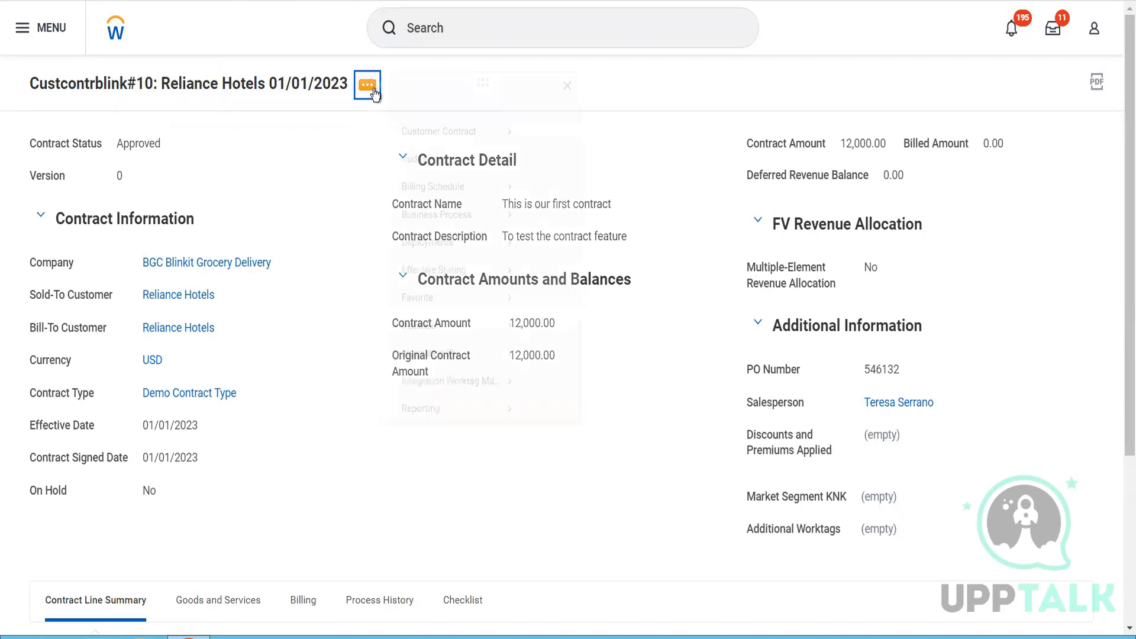
pyautogui.moveTo(477, 148)
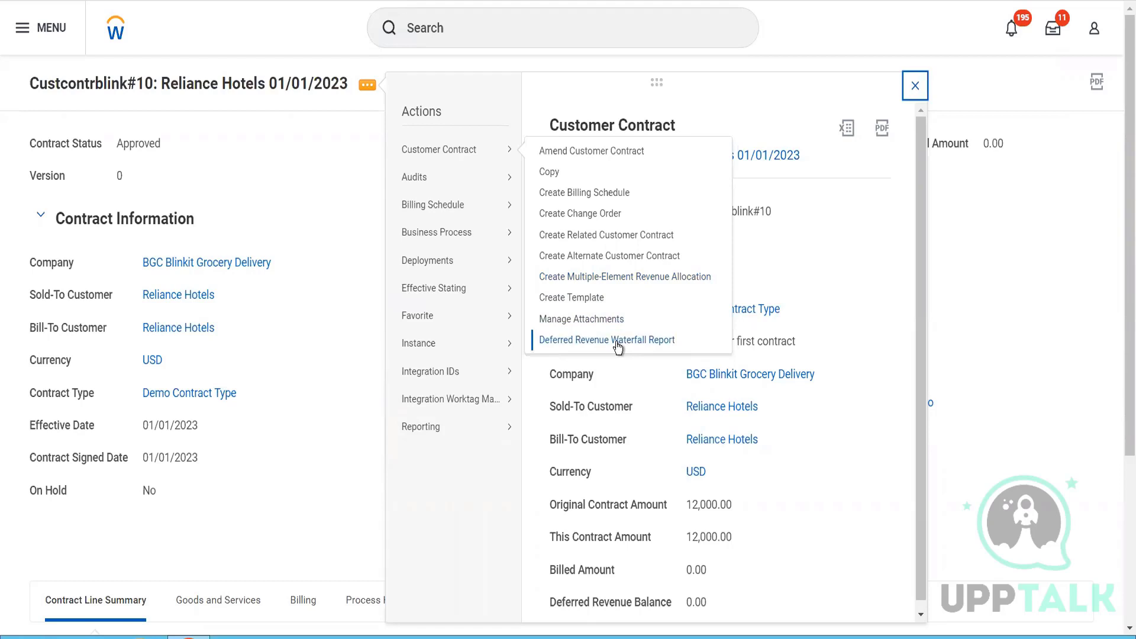
pyautogui.moveTo(491, 205)
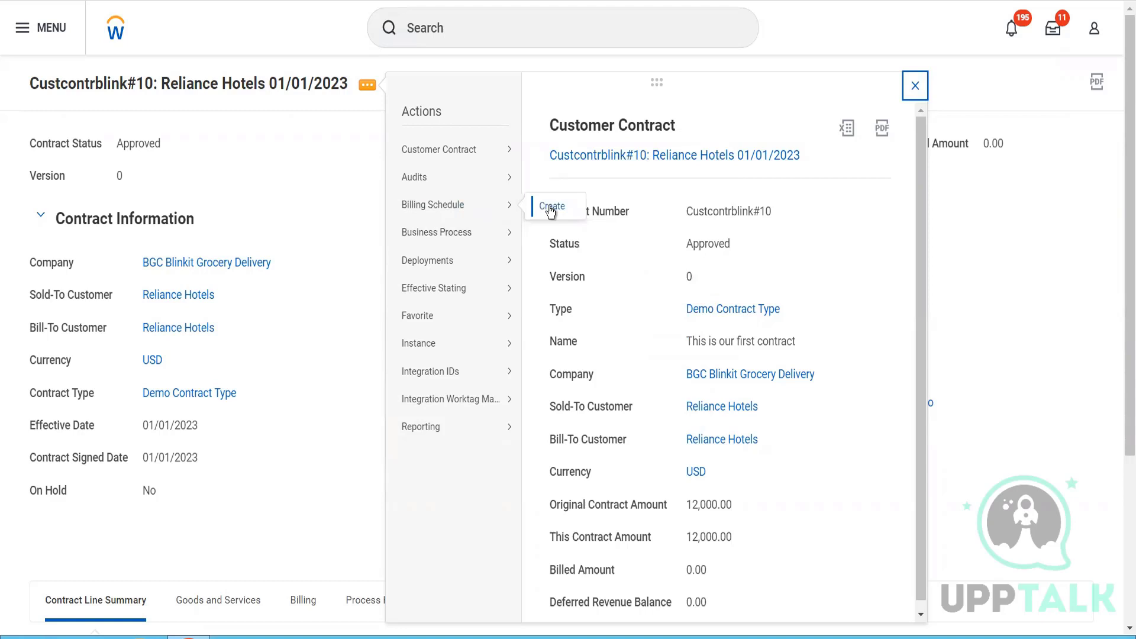
pyautogui.moveTo(510, 159)
pyautogui.scroll(-4, 310, 376)
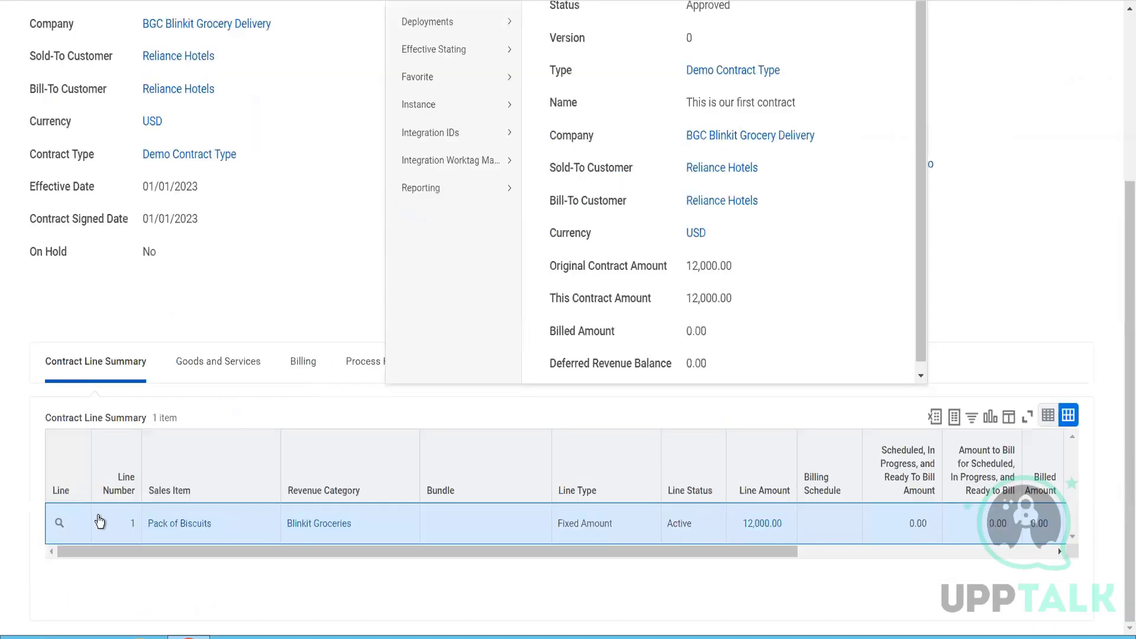
# - Start creating a billing schedule directly from the Pack of Biscuits contract line
pyautogui.click(72, 524)
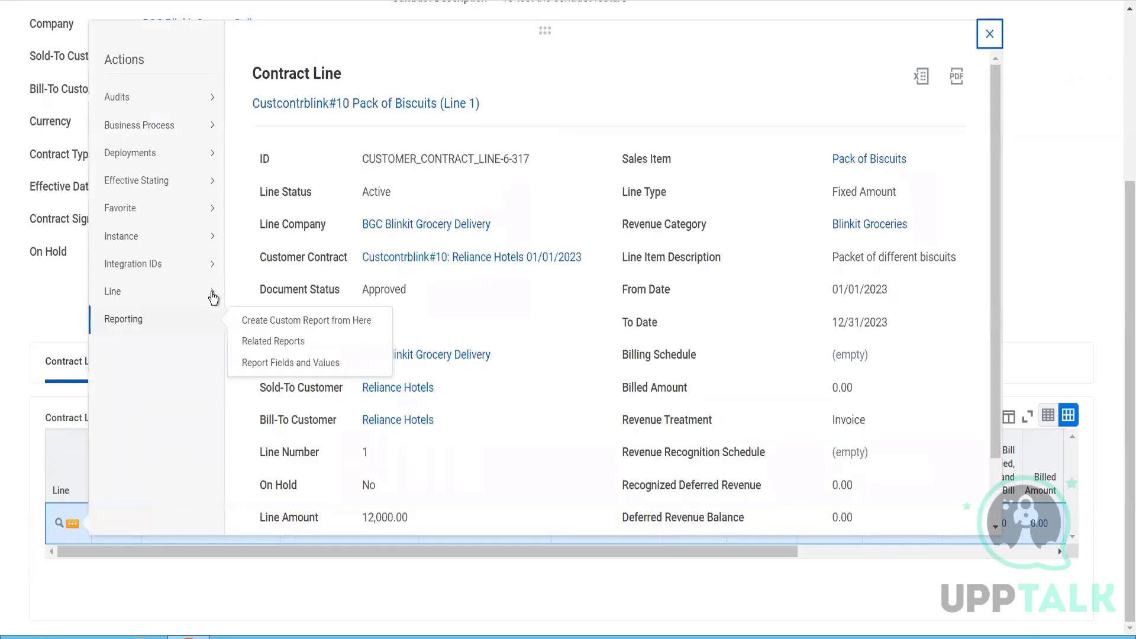
pyautogui.moveTo(213, 292)
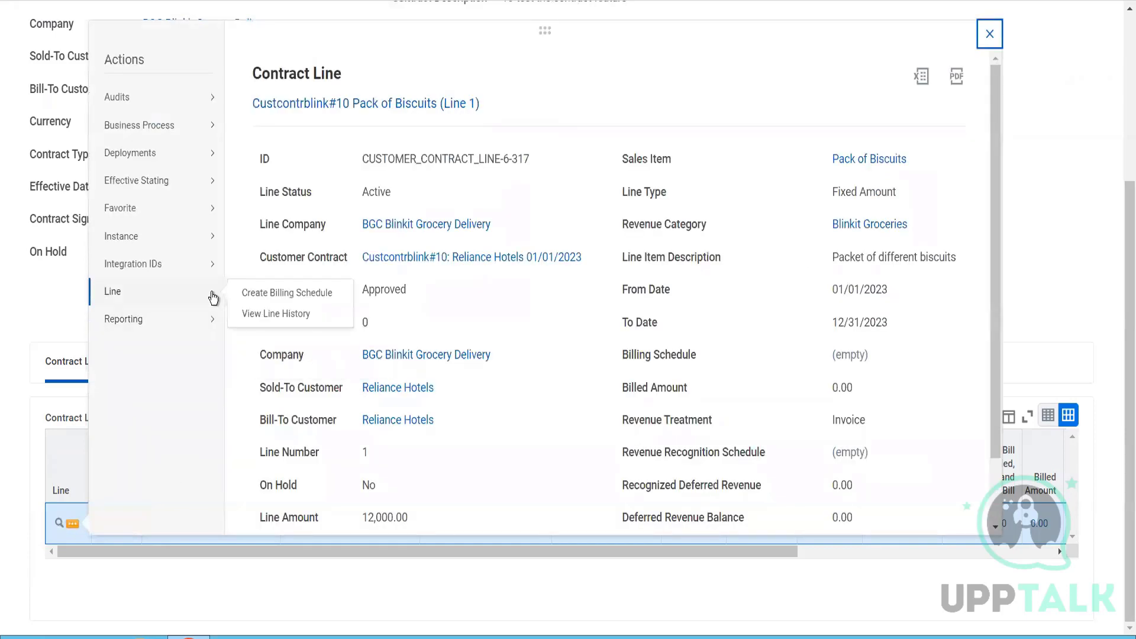
pyautogui.click(258, 296)
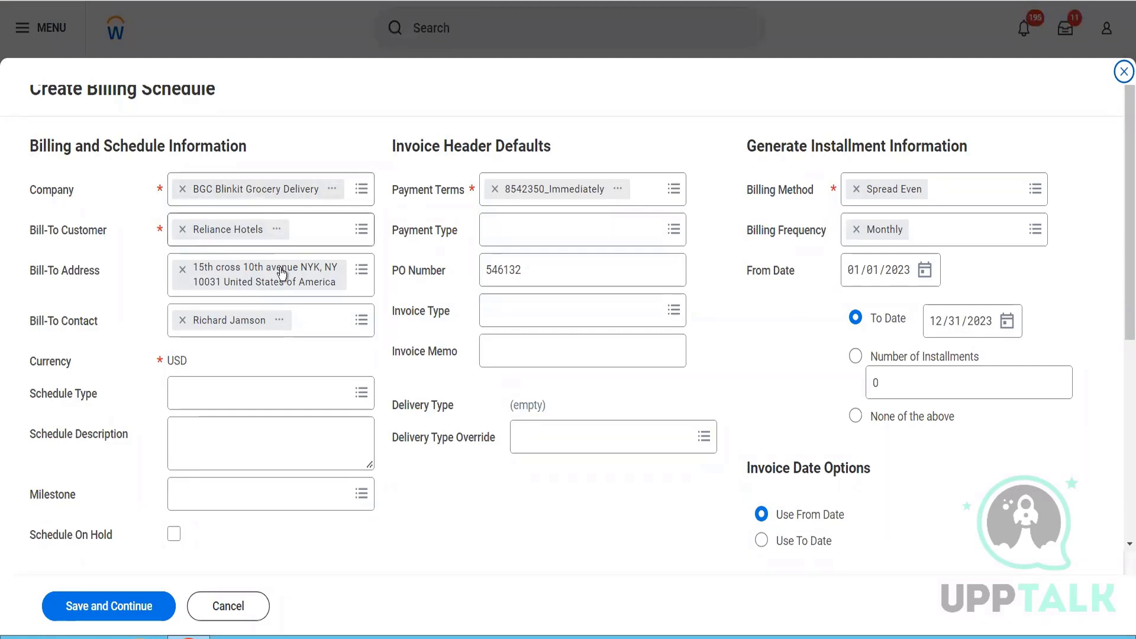
# - Set the schedule type to Spread Even and enter the schedule description "A monthly billing scheduled"
pyautogui.click(247, 406)
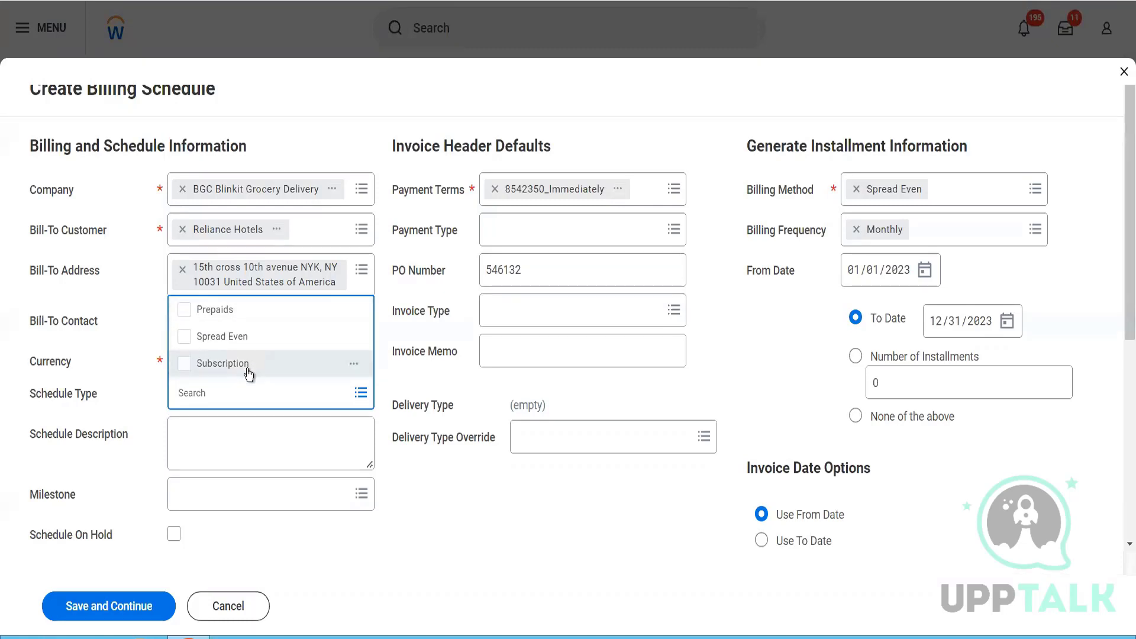
pyautogui.click(245, 338)
pyautogui.click(436, 525)
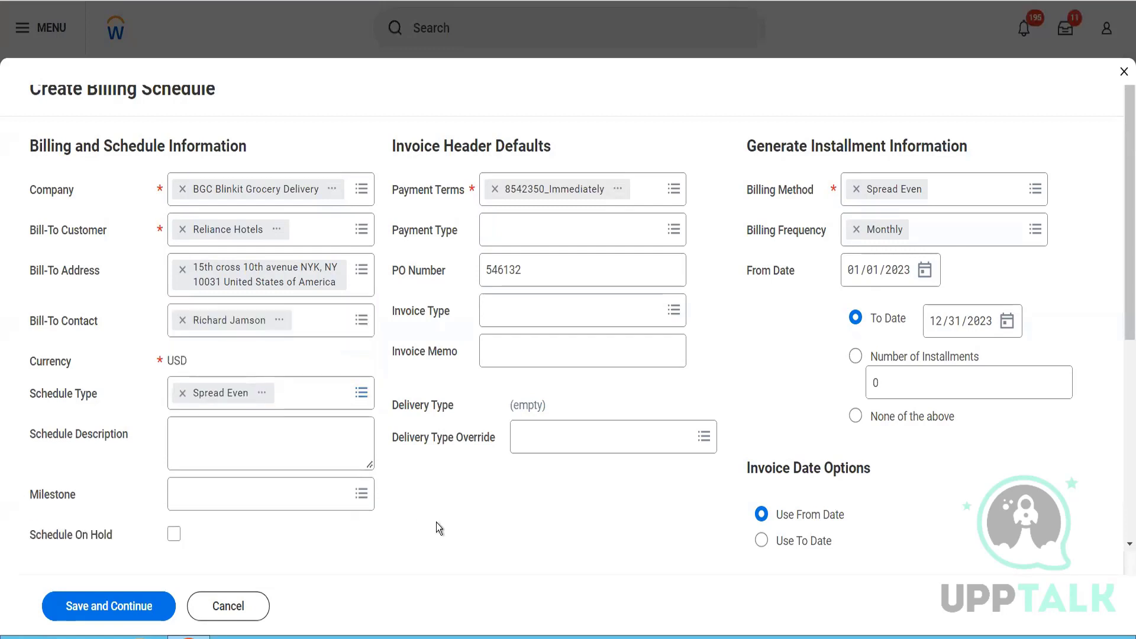
pyautogui.click(324, 449)
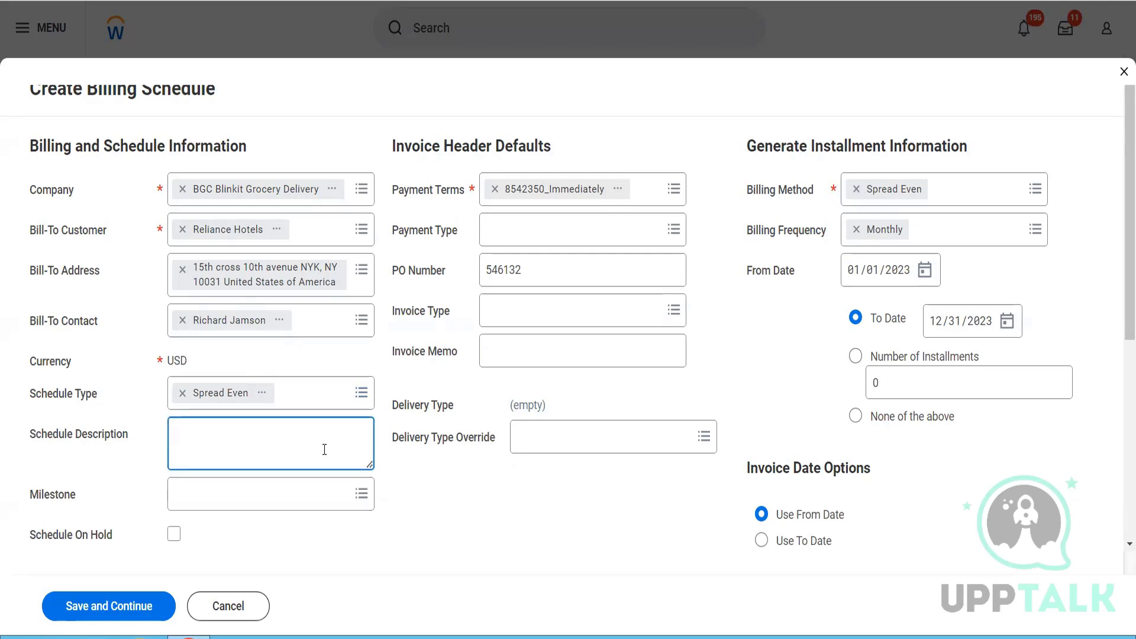
pyautogui.write('A monthly billing schedule')
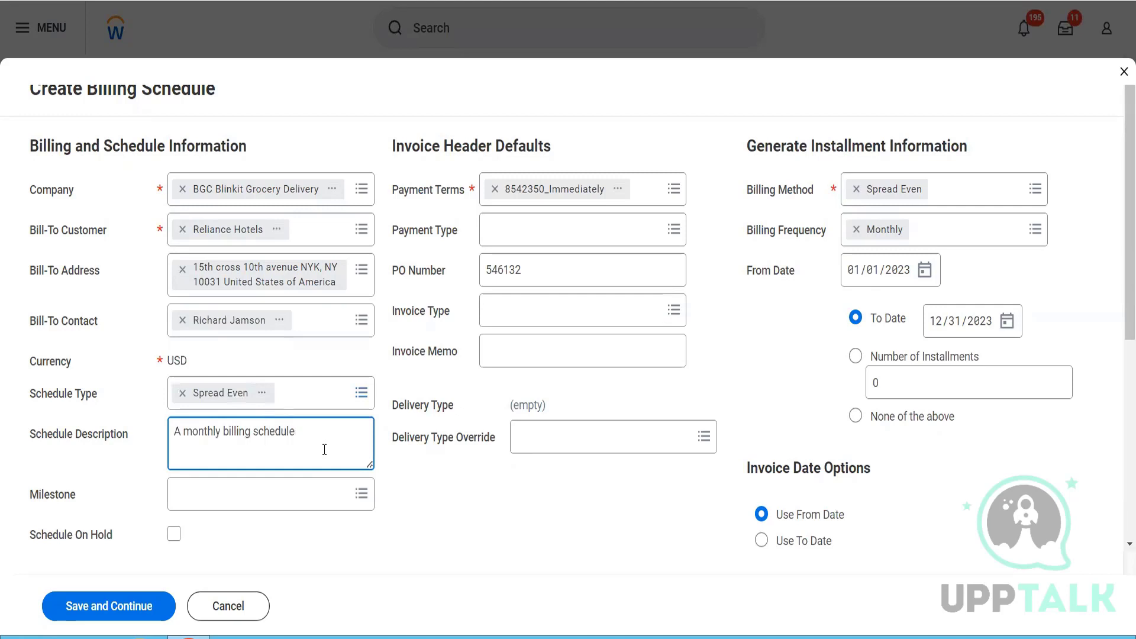
pyautogui.write('d')
pyautogui.click(284, 503)
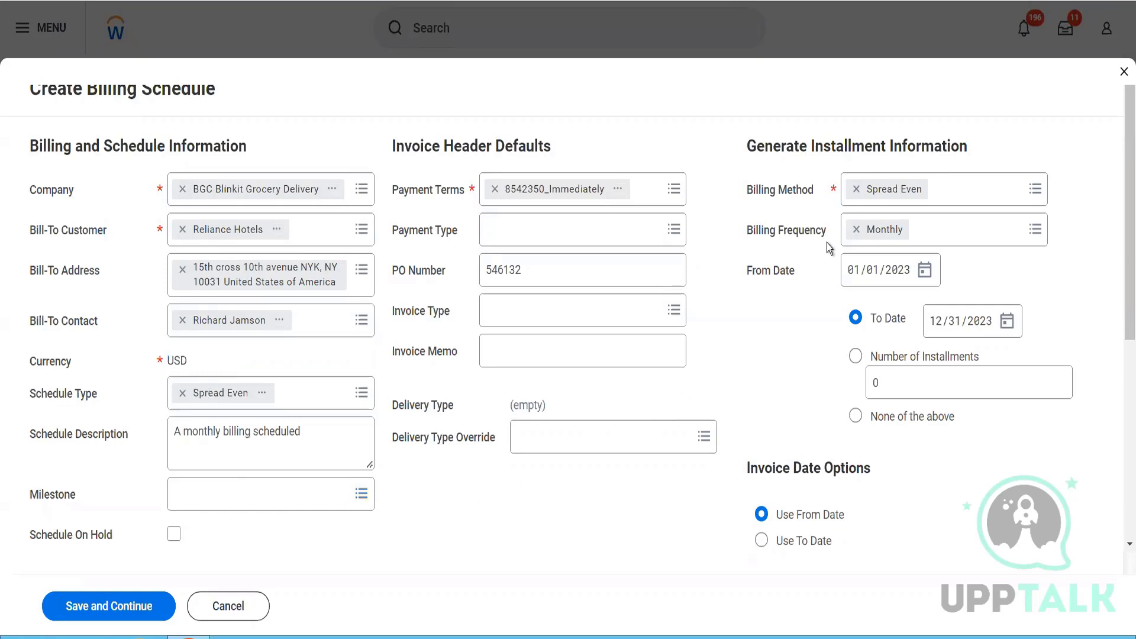
# - Examine the billing method and billing frequency choices along with the installment period and invoice date options
pyautogui.click(1004, 205)
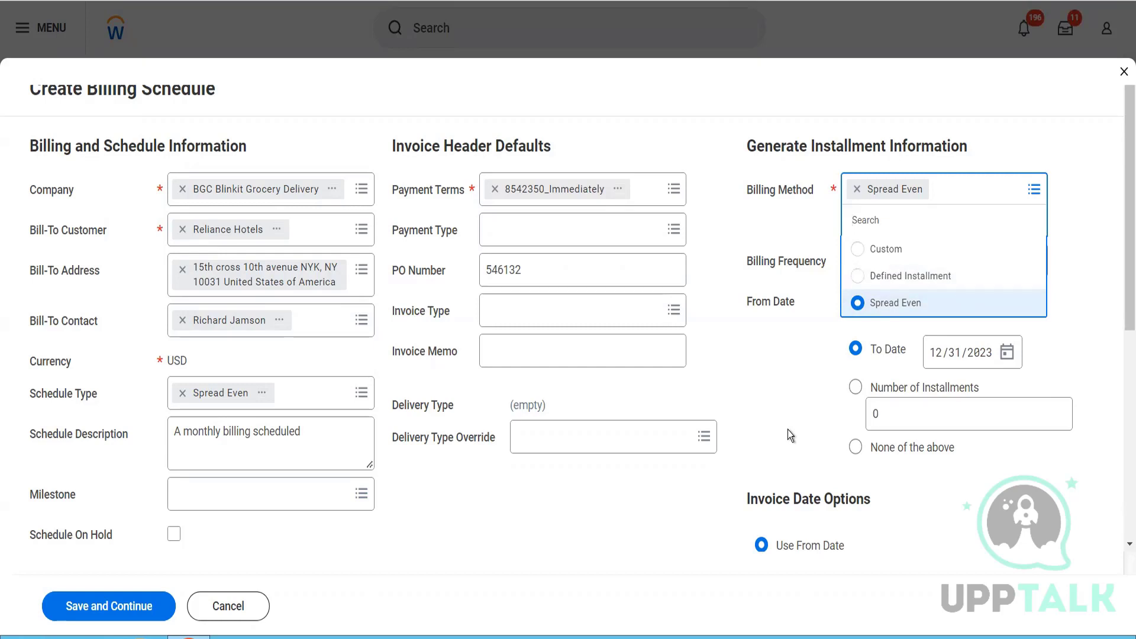
pyautogui.click(774, 391)
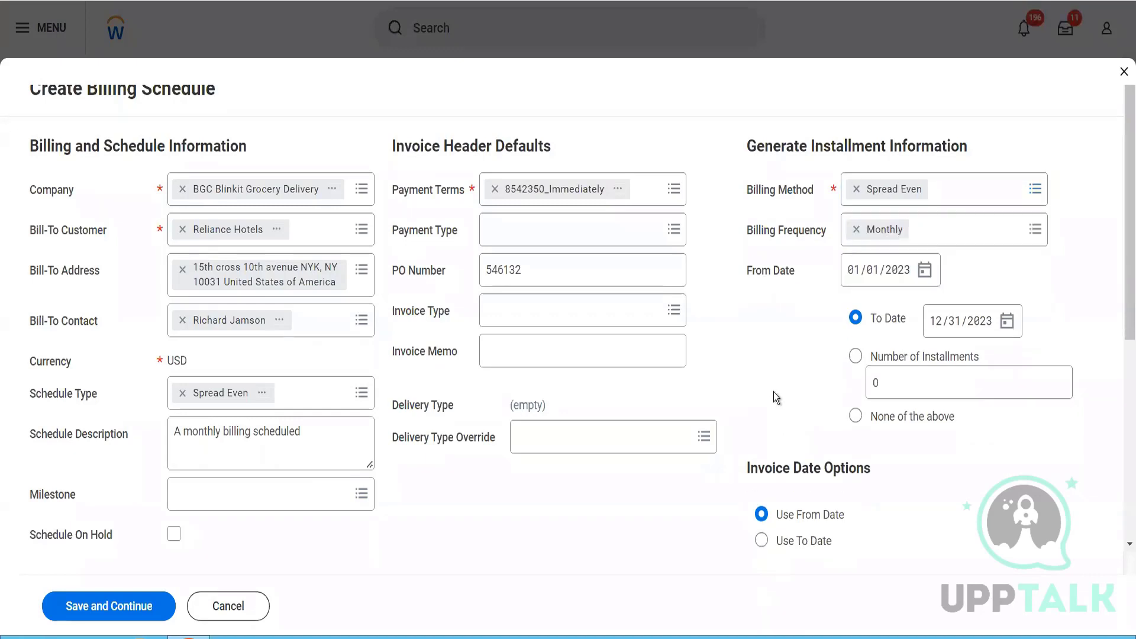
pyautogui.click(957, 245)
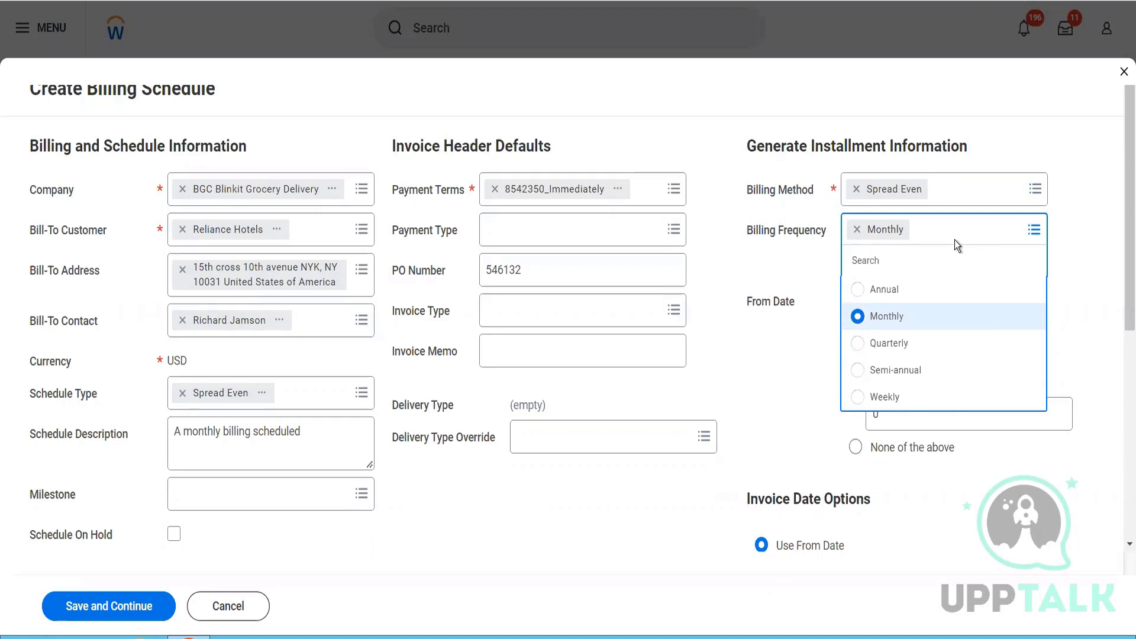
pyautogui.click(831, 252)
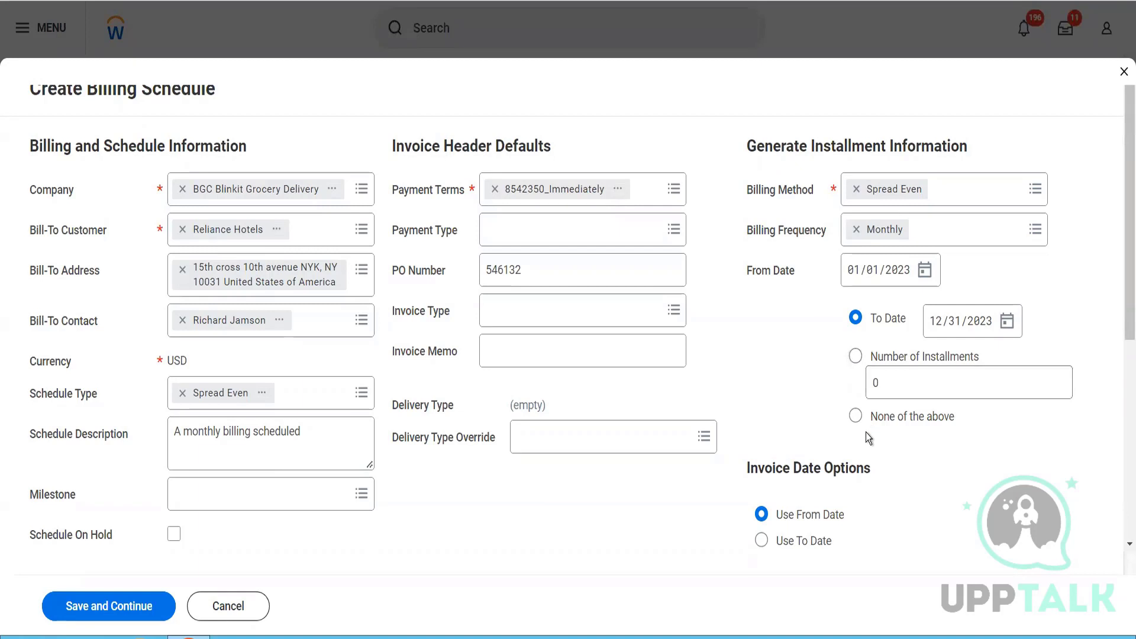
pyautogui.scroll(-3, 866, 432)
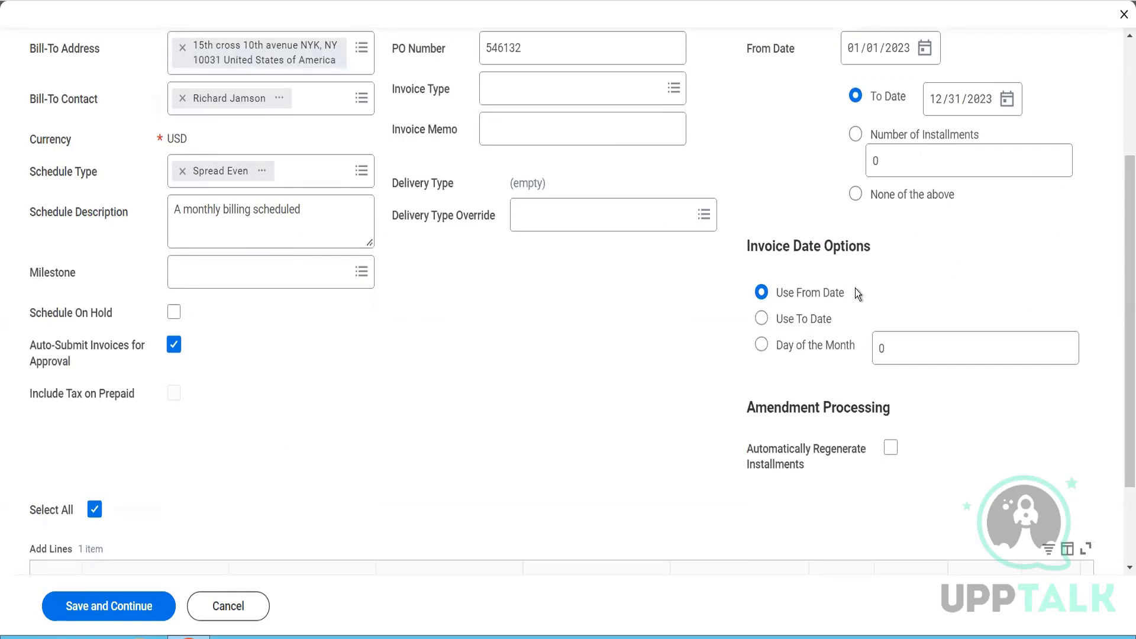
pyautogui.scroll(3, 855, 289)
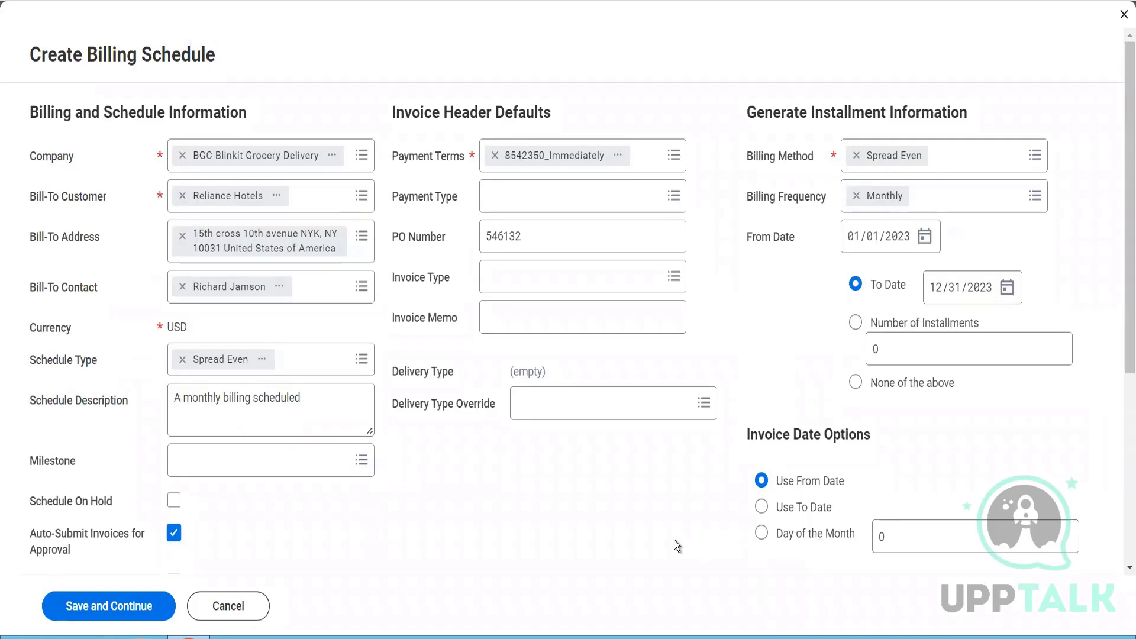
# - Enable Automatically Regenerate Installments for amendment processing and save the billing schedule with the Pack of Biscuits line included
pyautogui.scroll(-5, 673, 540)
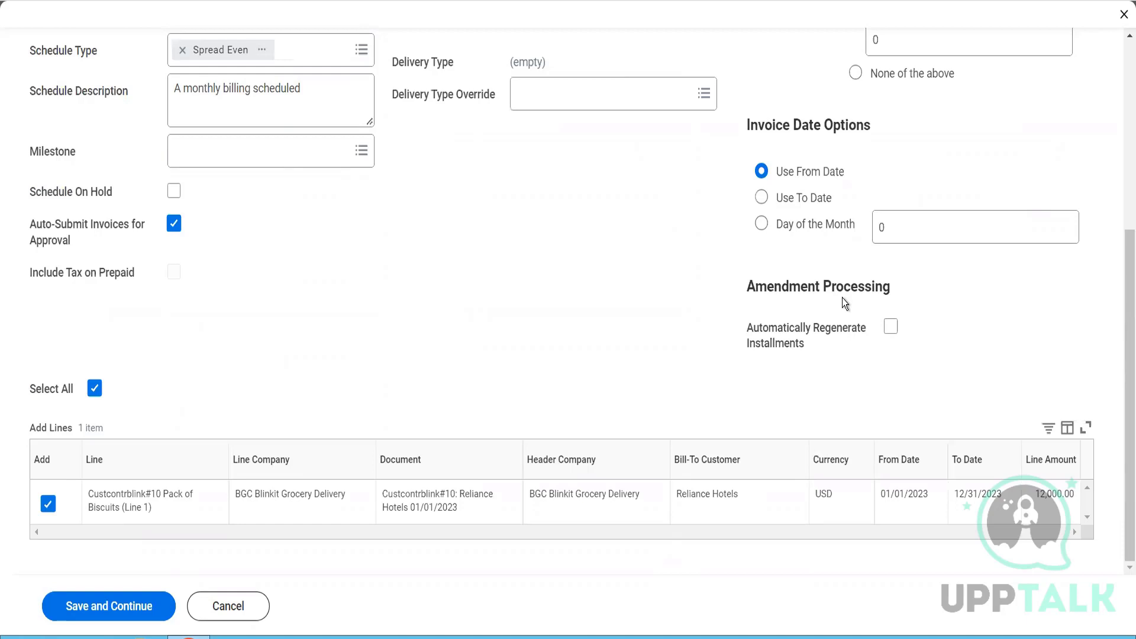
pyautogui.click(891, 327)
pyautogui.scroll(-1, 489, 426)
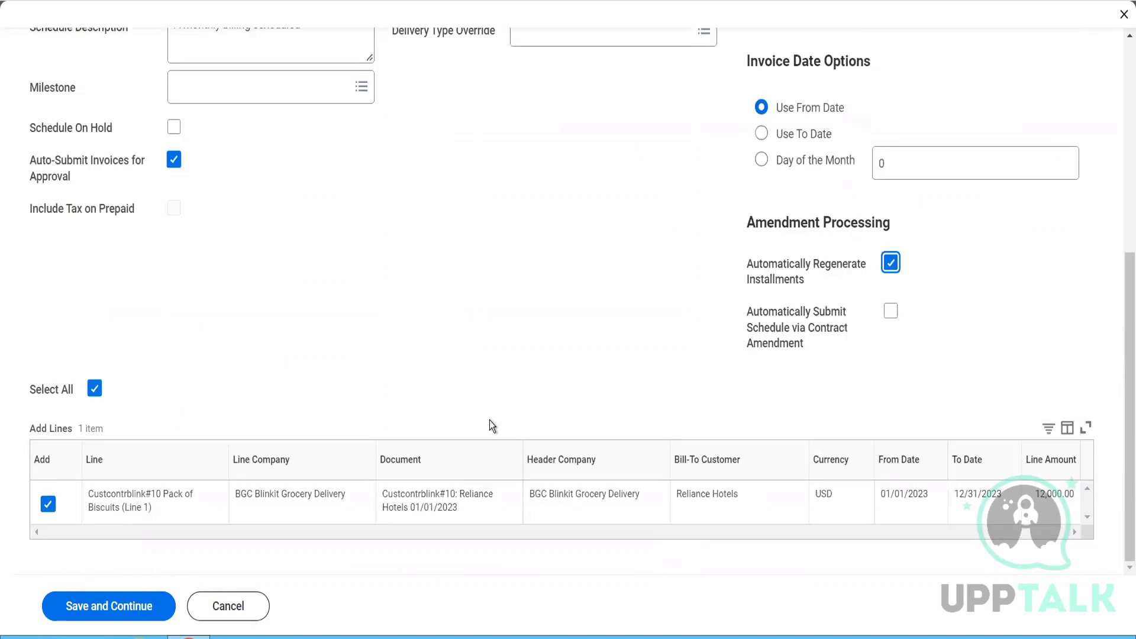
pyautogui.click(113, 620)
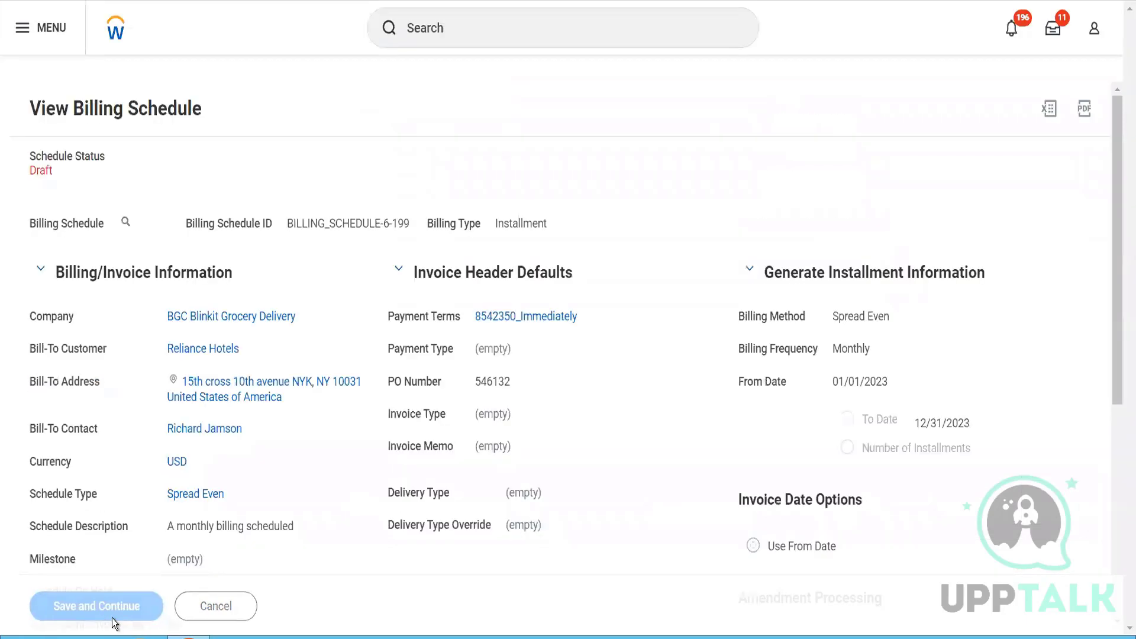
# - Review the draft billing schedule and generate its monthly installments for 01/01/2023 to 12/31/2023
pyautogui.scroll(-5, 405, 473)
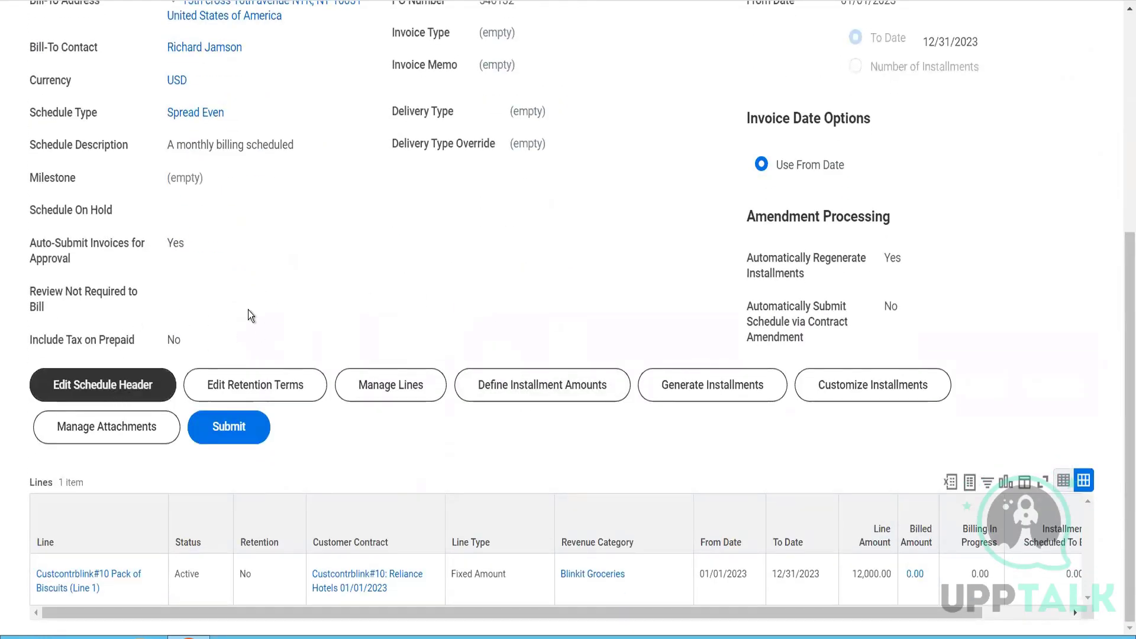
pyautogui.scroll(4, 270, 284)
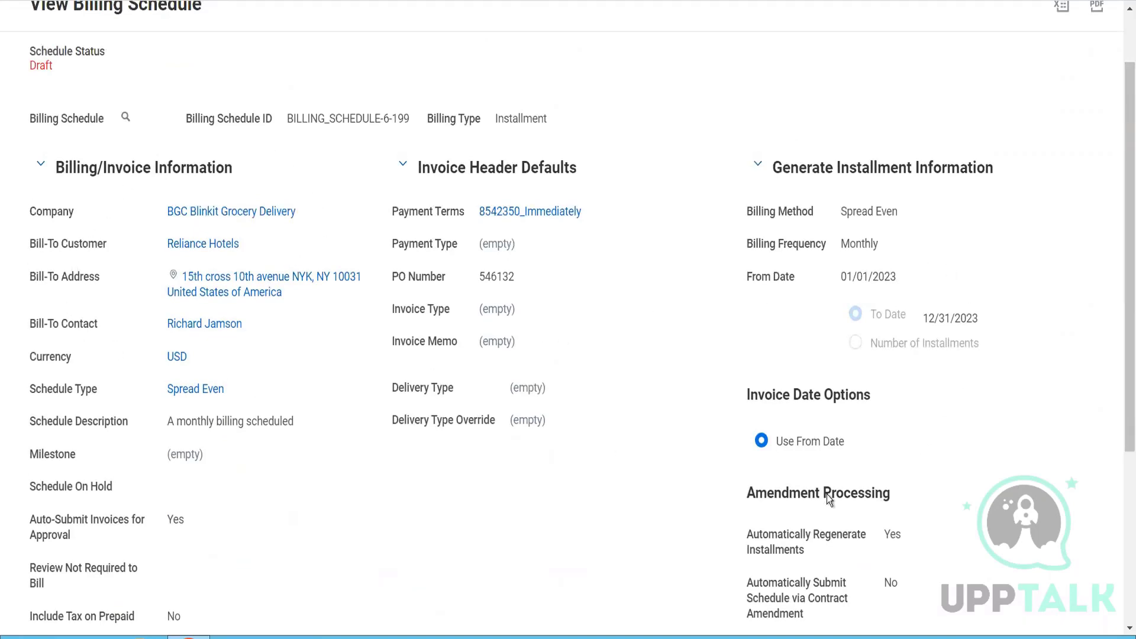
pyautogui.scroll(-4, 347, 470)
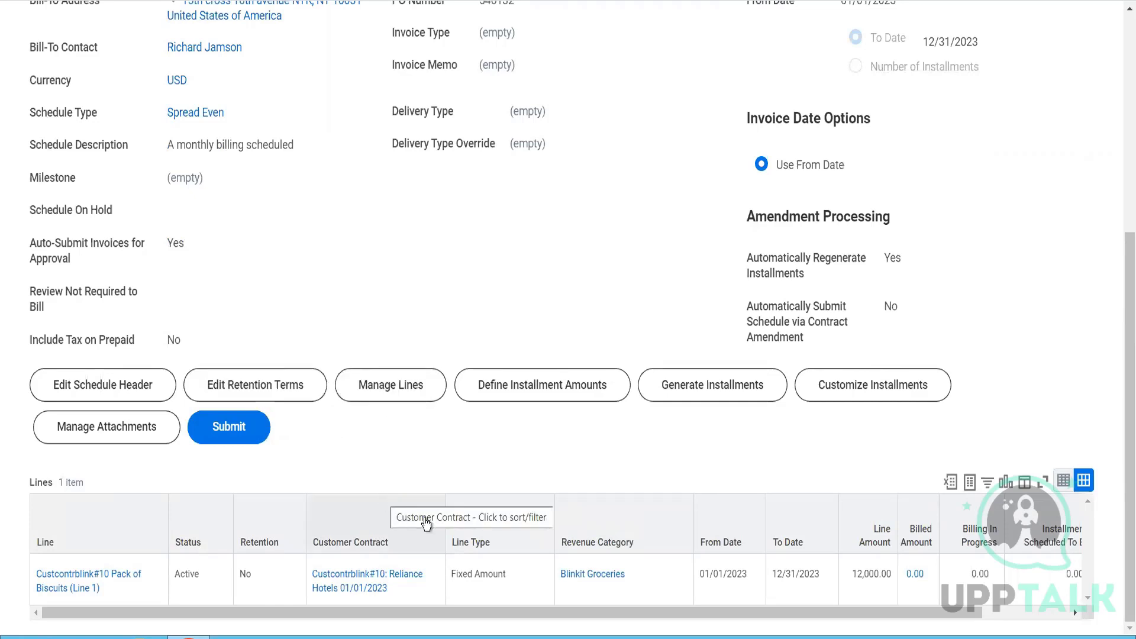
pyautogui.moveTo(410, 595)
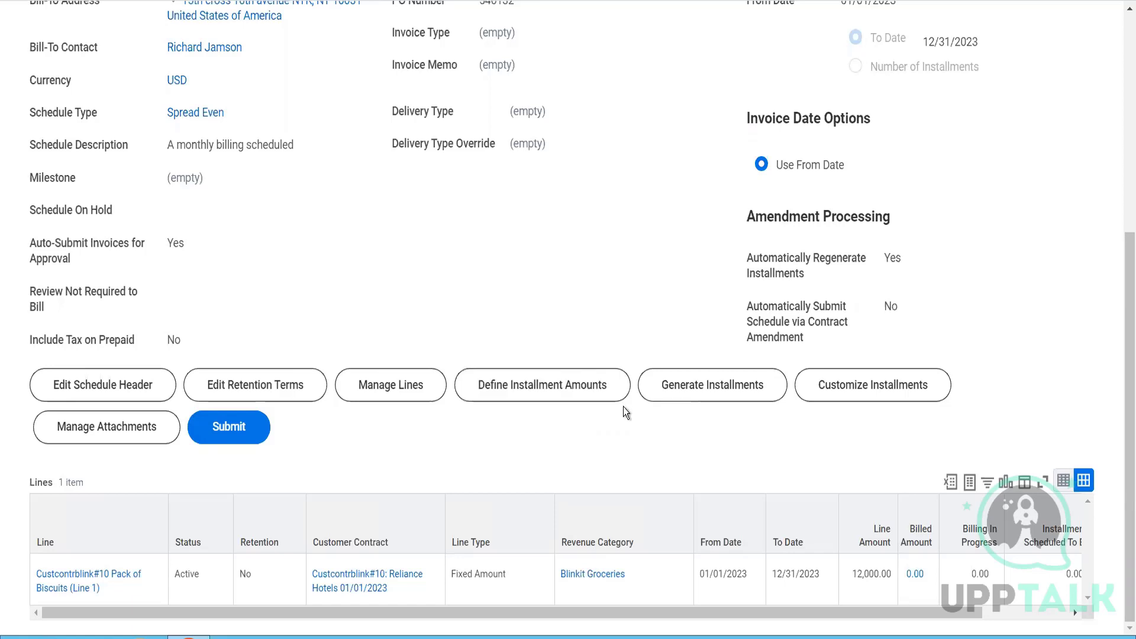
pyautogui.click(704, 388)
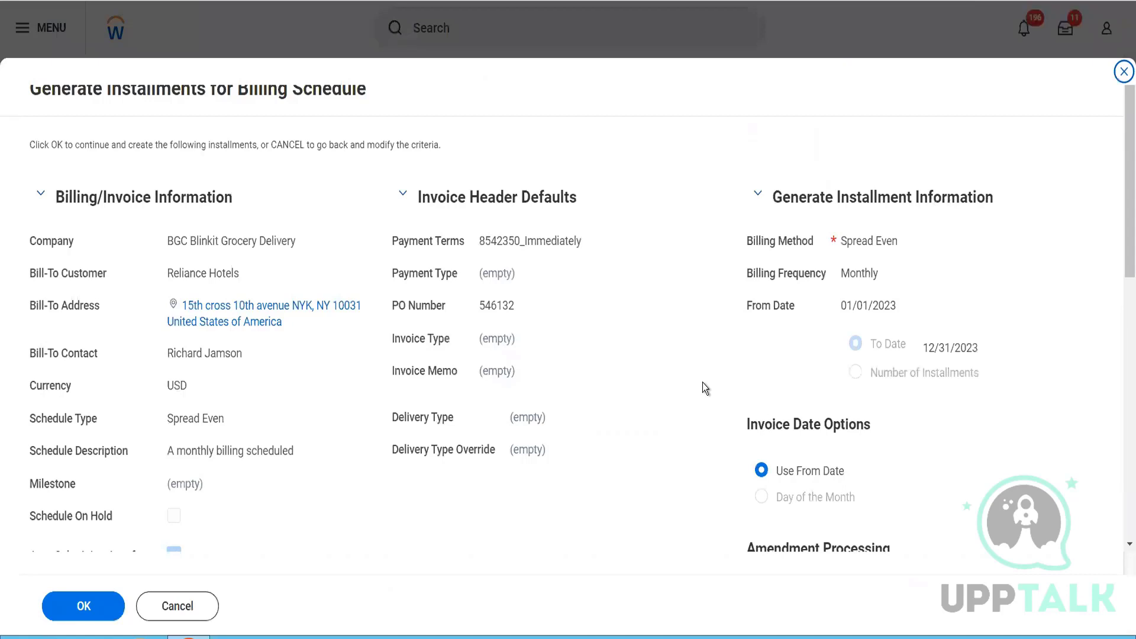
pyautogui.scroll(-10, 634, 457)
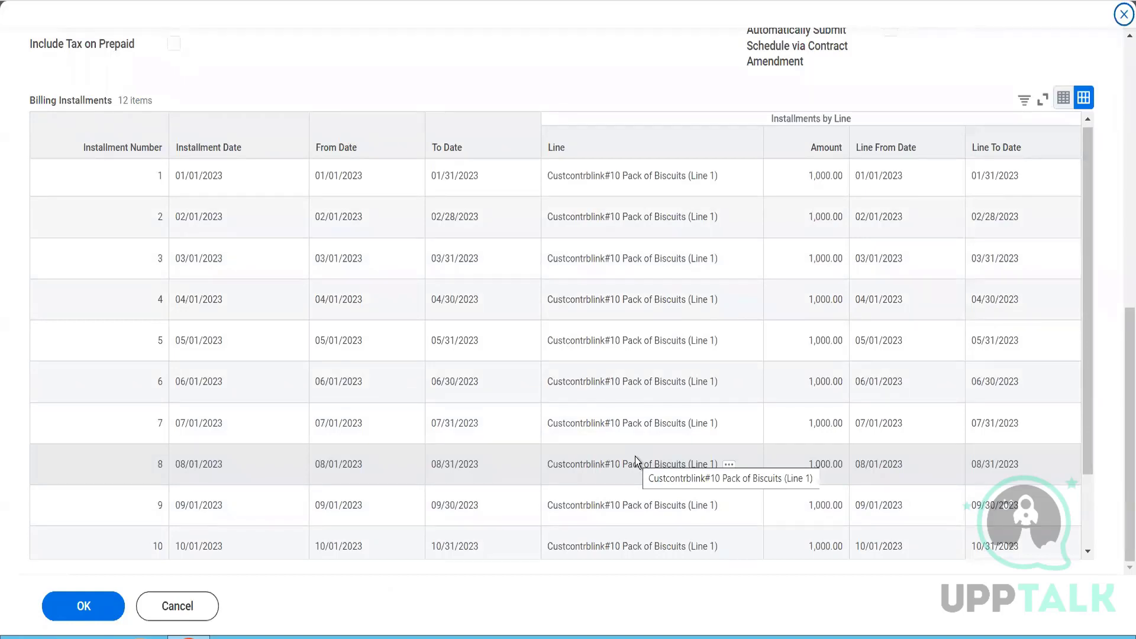
pyautogui.scroll(-2, 635, 456)
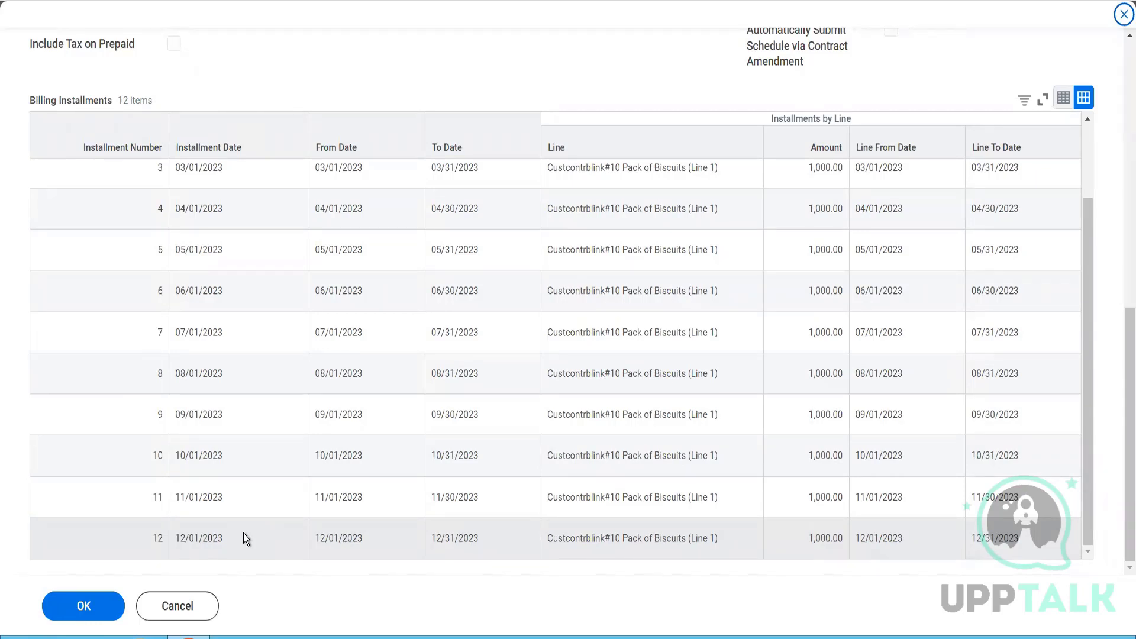
pyautogui.click(63, 616)
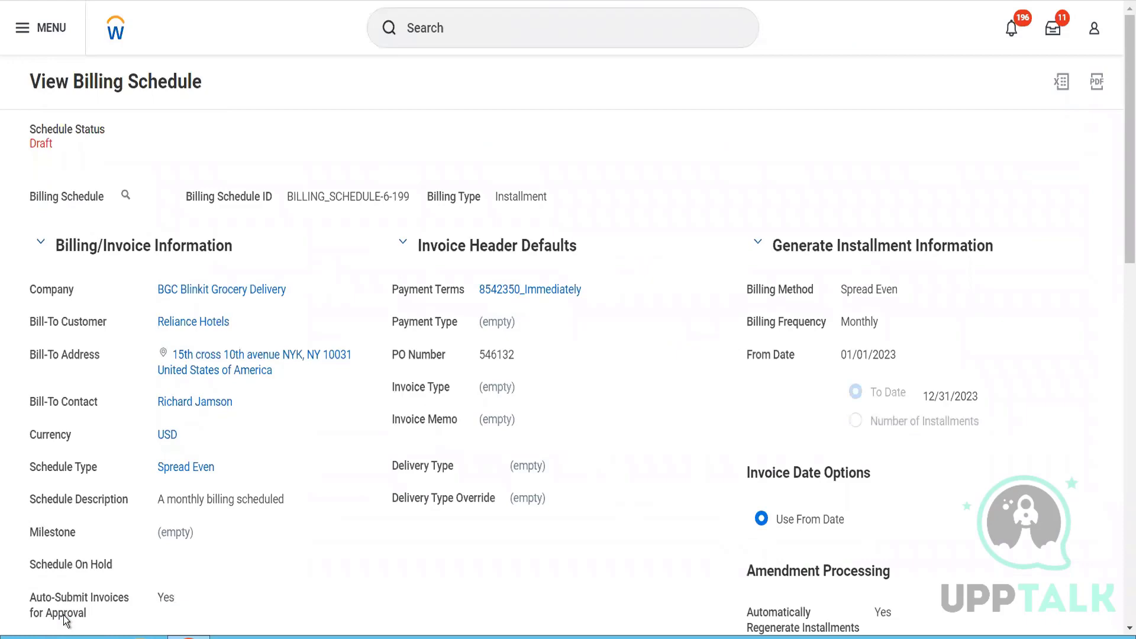
pyautogui.scroll(-10, 102, 501)
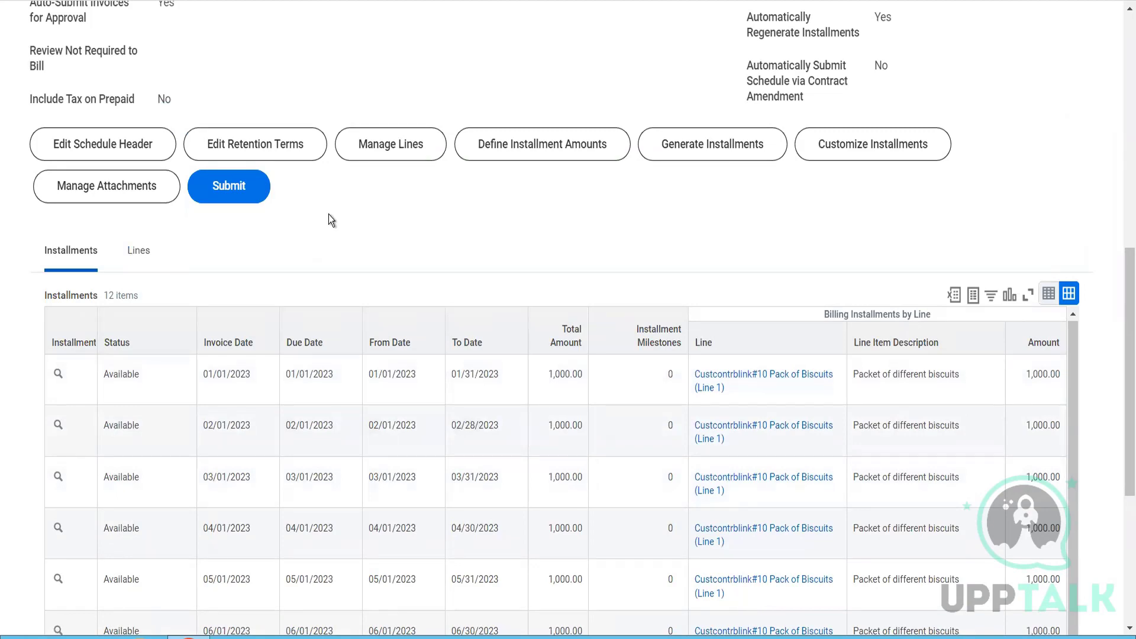
# - Check the generated monthly installments and submit the Reliance Hotels billing schedule
pyautogui.scroll(-3, 340, 224)
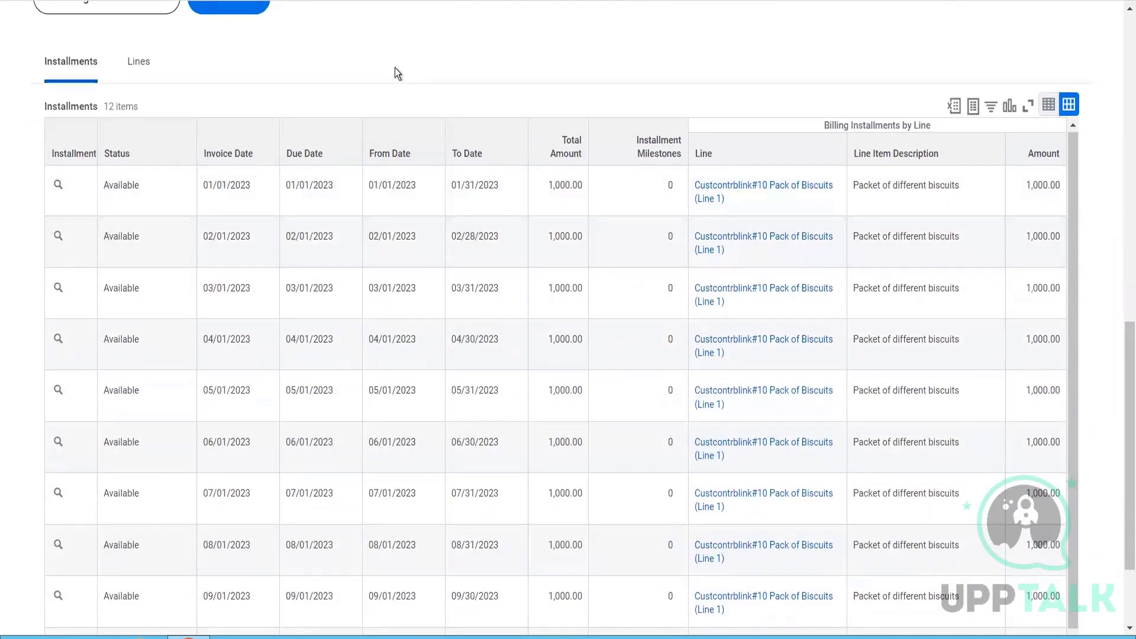
pyautogui.scroll(5, 395, 74)
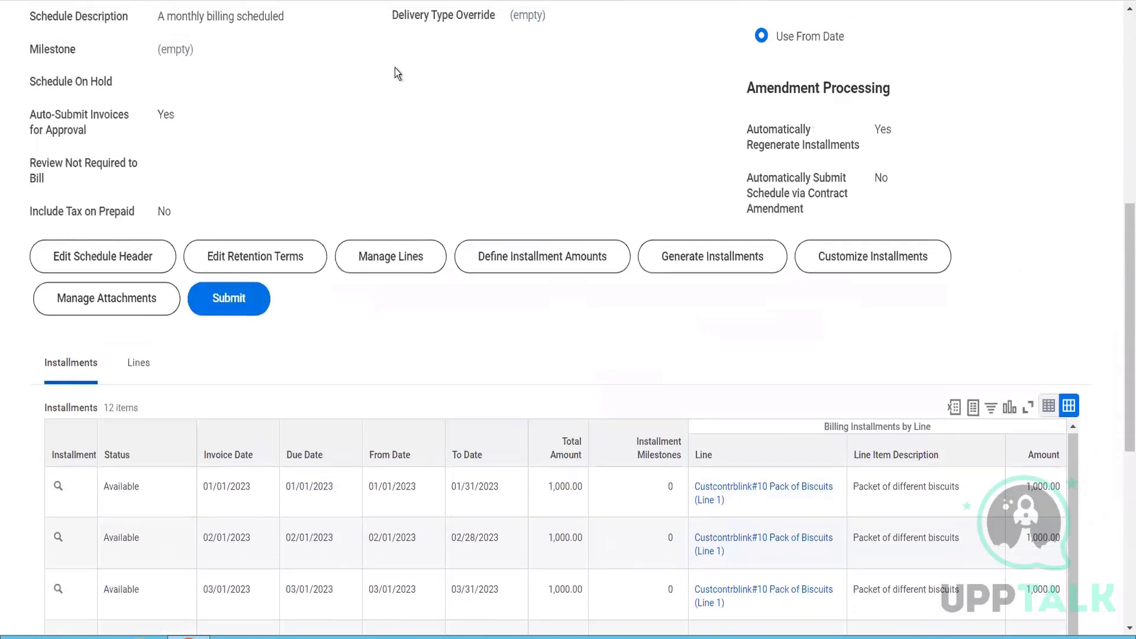
pyautogui.click(240, 302)
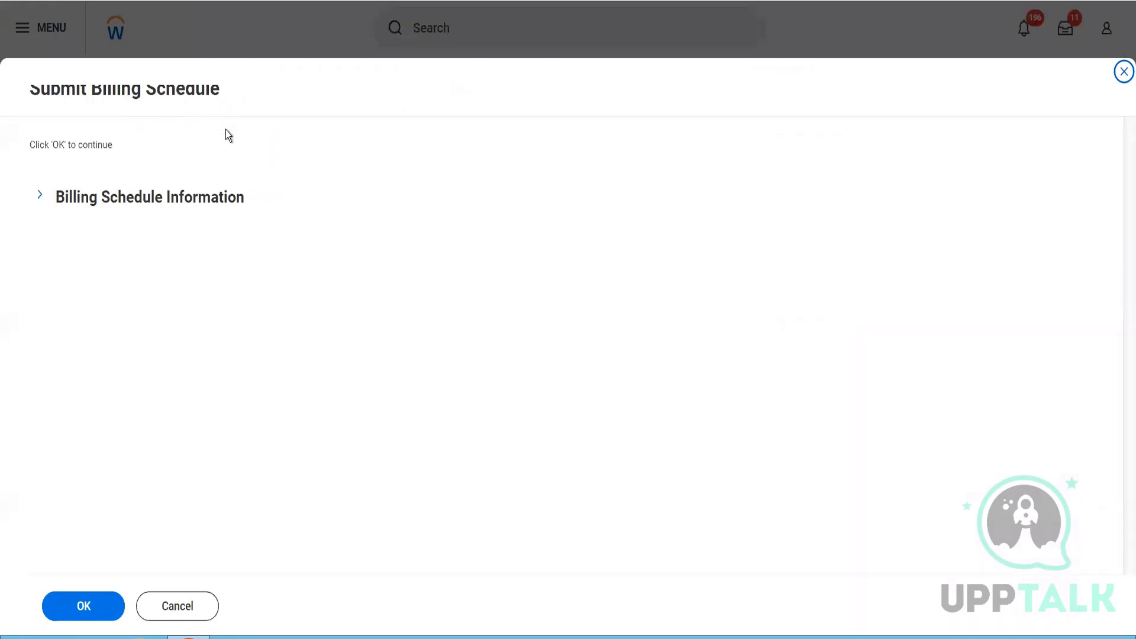
pyautogui.click(86, 603)
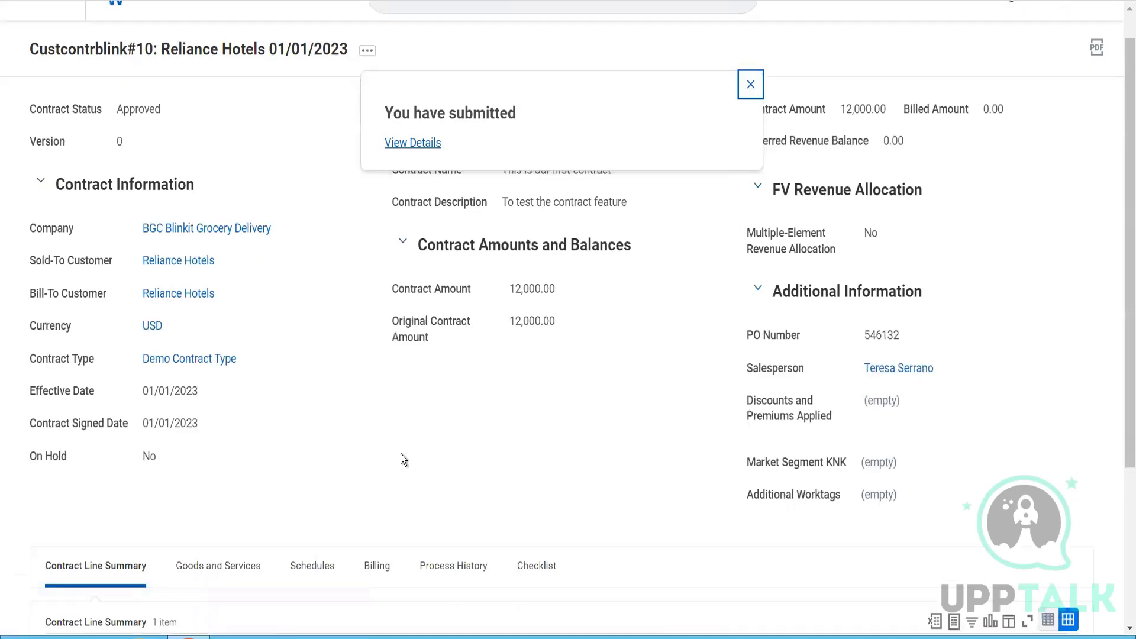
pyautogui.scroll(-4, 400, 458)
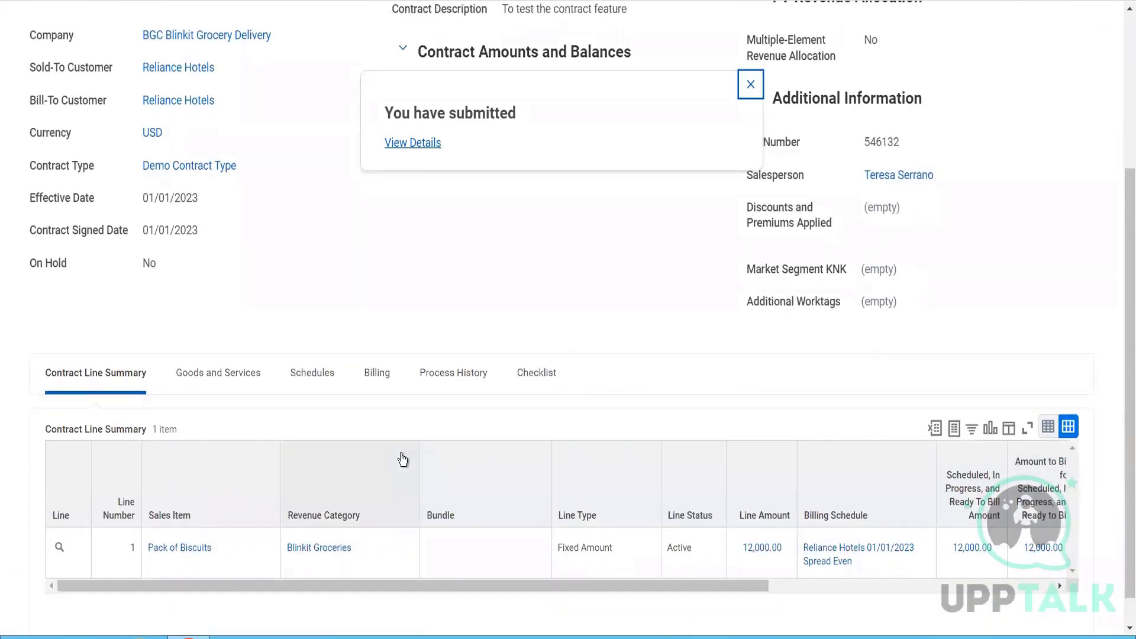
pyautogui.click(750, 85)
# - Examine the contract's Pack of Biscuits line in the contract line summary, including its billing schedule, amounts and dates
pyautogui.scroll(-1, 708, 262)
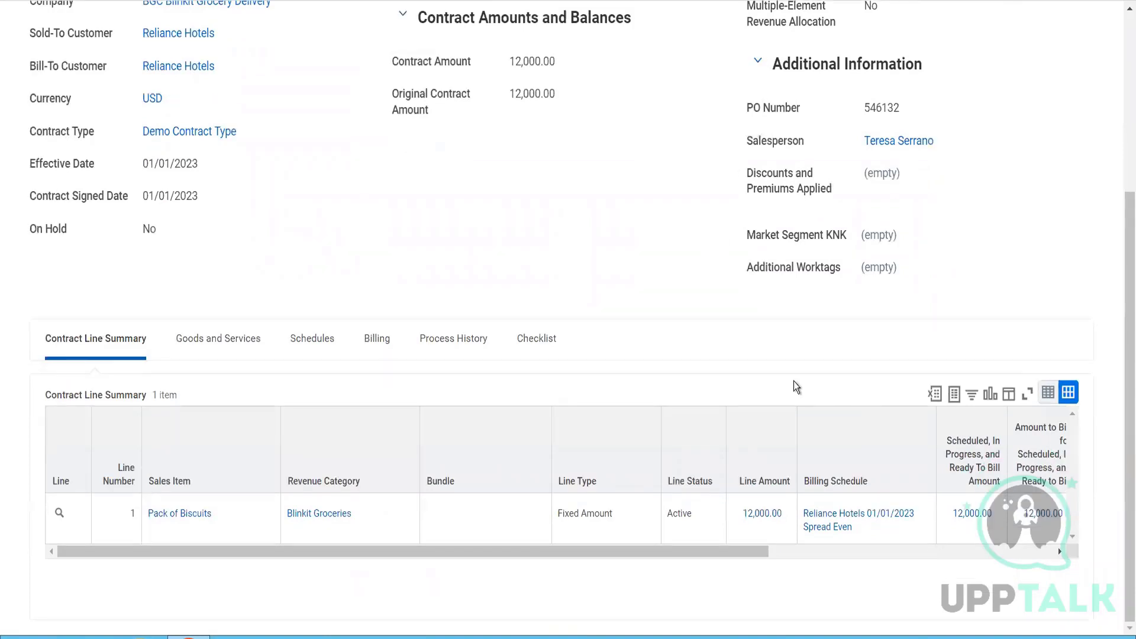
pyautogui.click(904, 556)
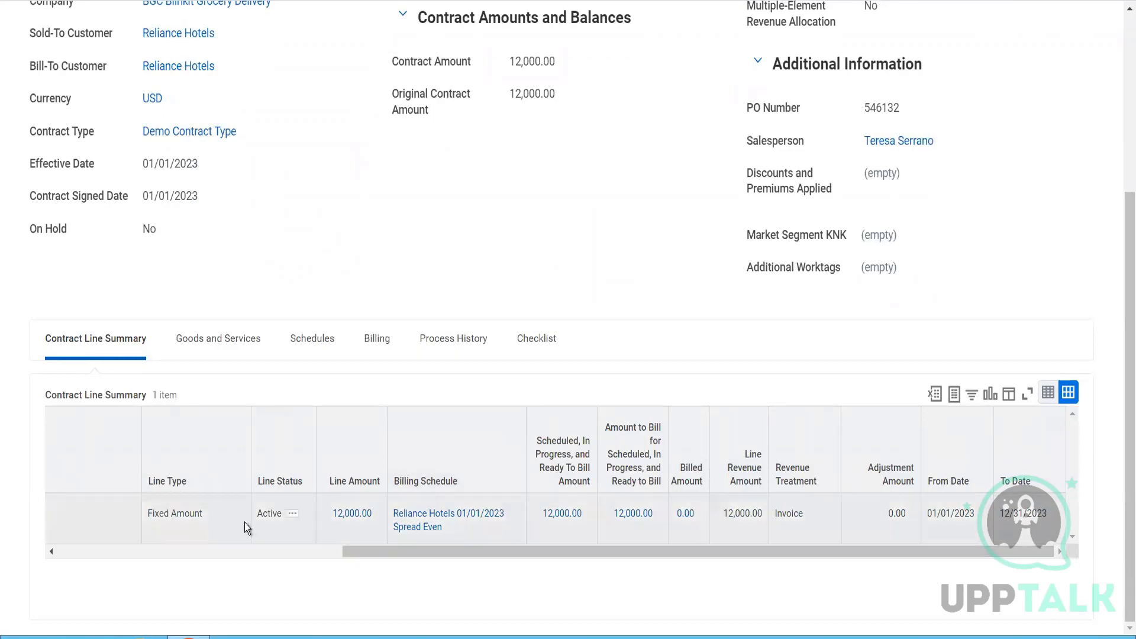
pyautogui.click(168, 557)
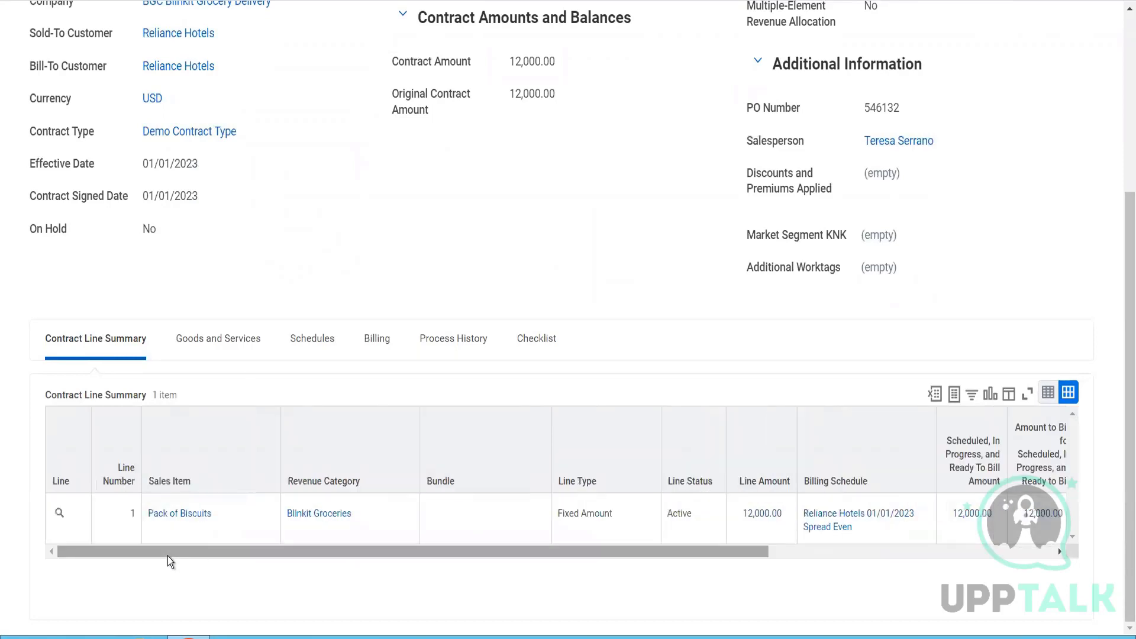
pyautogui.scroll(5, 310, 258)
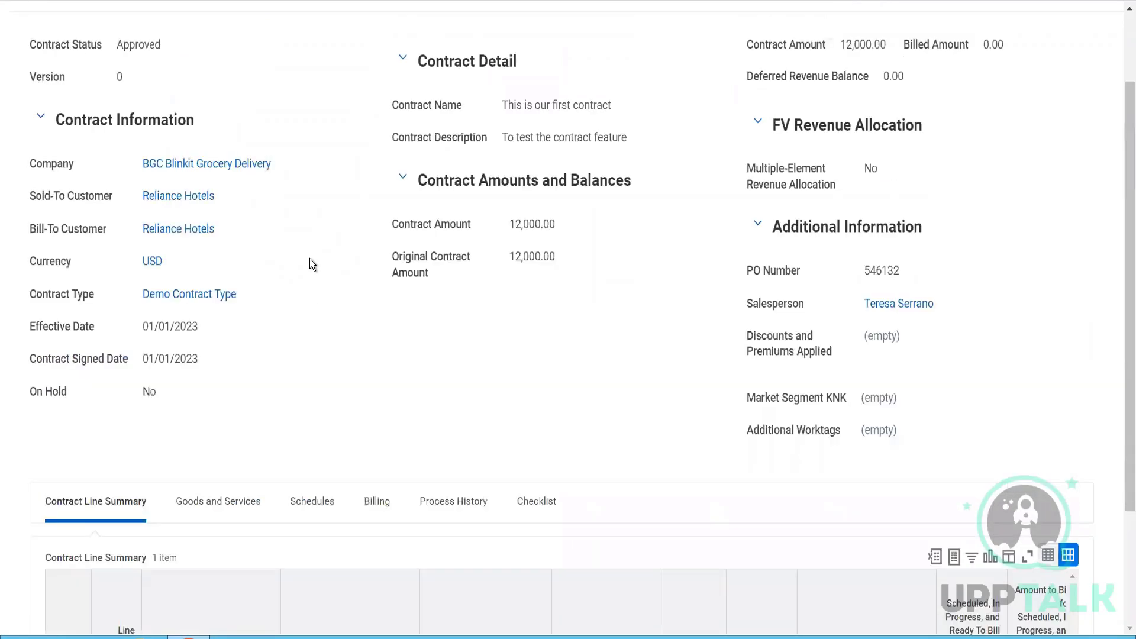
pyautogui.scroll(-5, 309, 258)
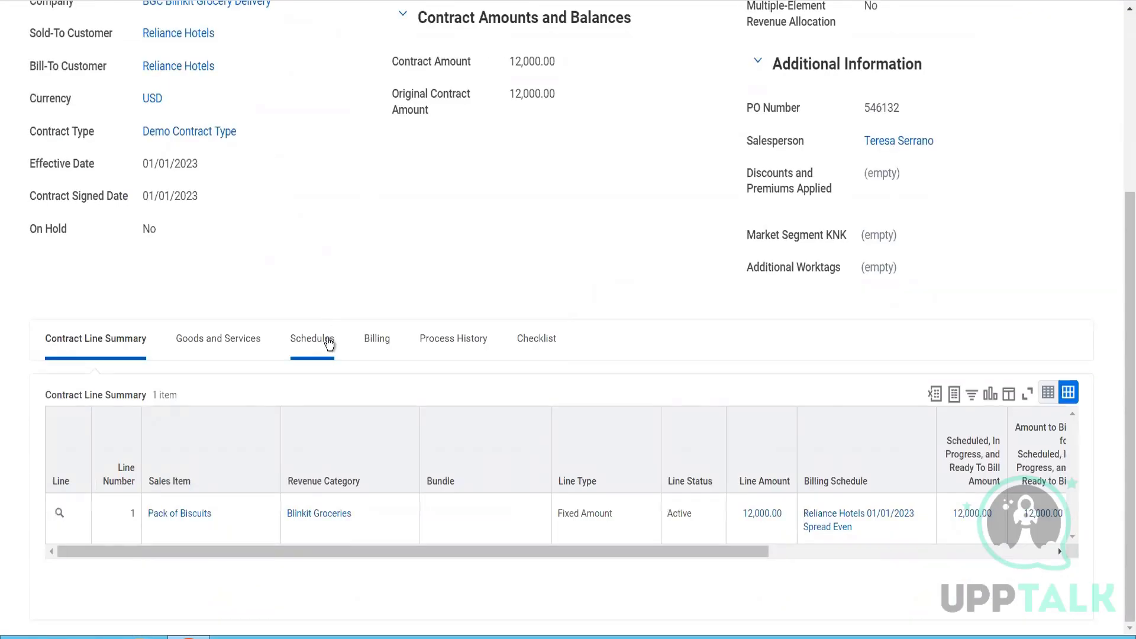
# - Open the contract's Spread Even billing schedule and view its list of installments
pyautogui.click(327, 343)
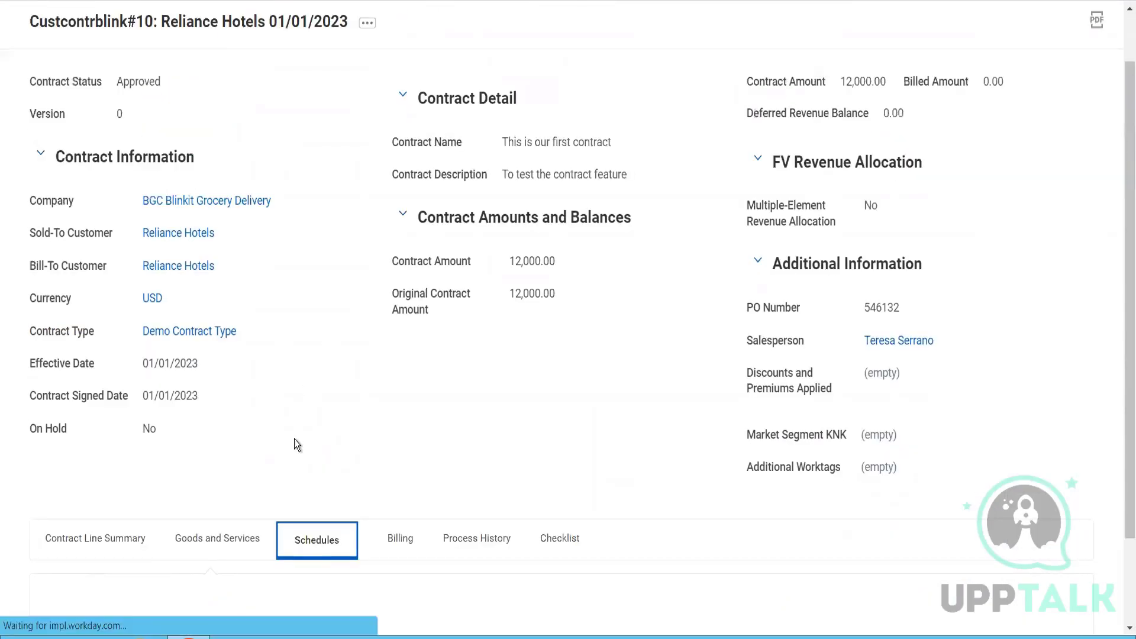
pyautogui.scroll(-3, 294, 442)
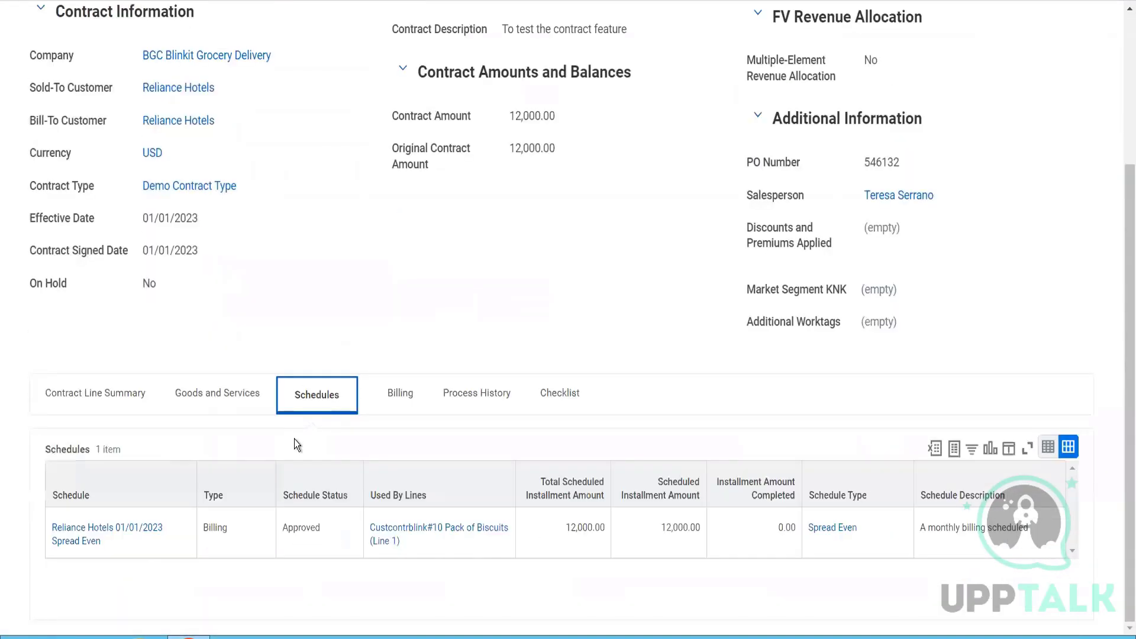
pyautogui.click(93, 534)
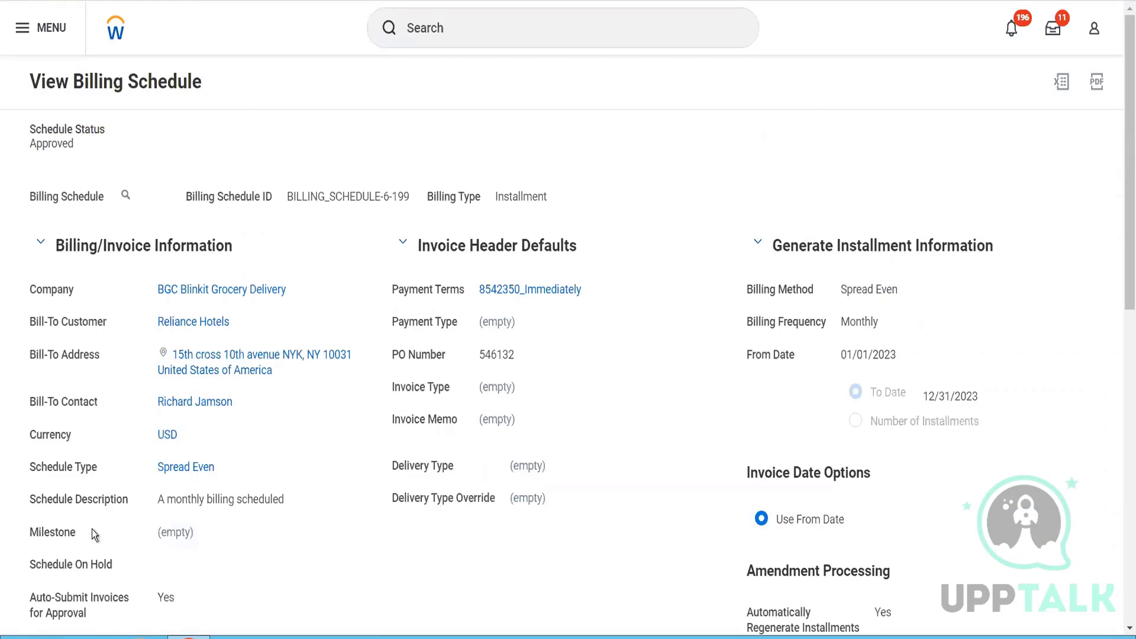
pyautogui.scroll(-10, 91, 529)
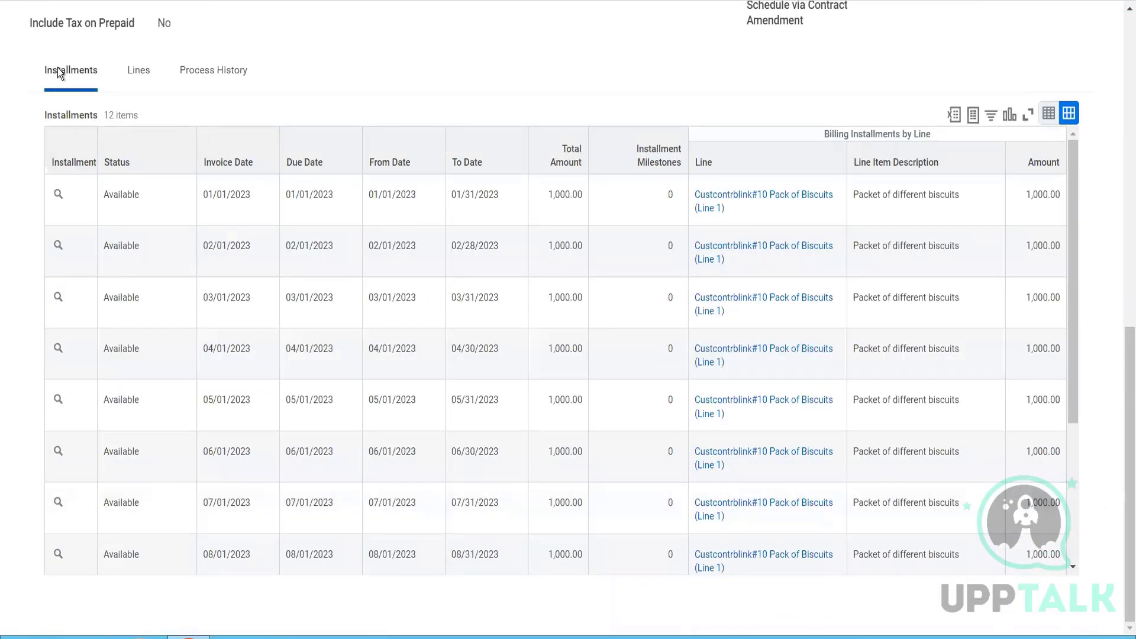
# - Create the customer invoice for the 01/01/2023 billing installment and refresh the batch process until it finishes
pyautogui.click(78, 199)
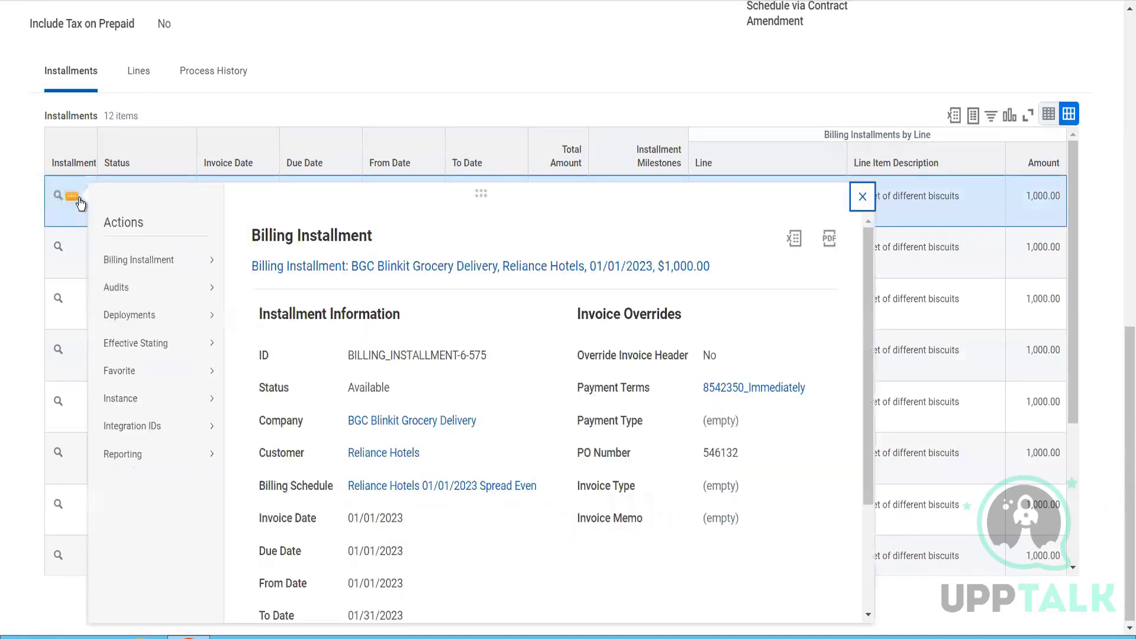
pyautogui.moveTo(209, 268)
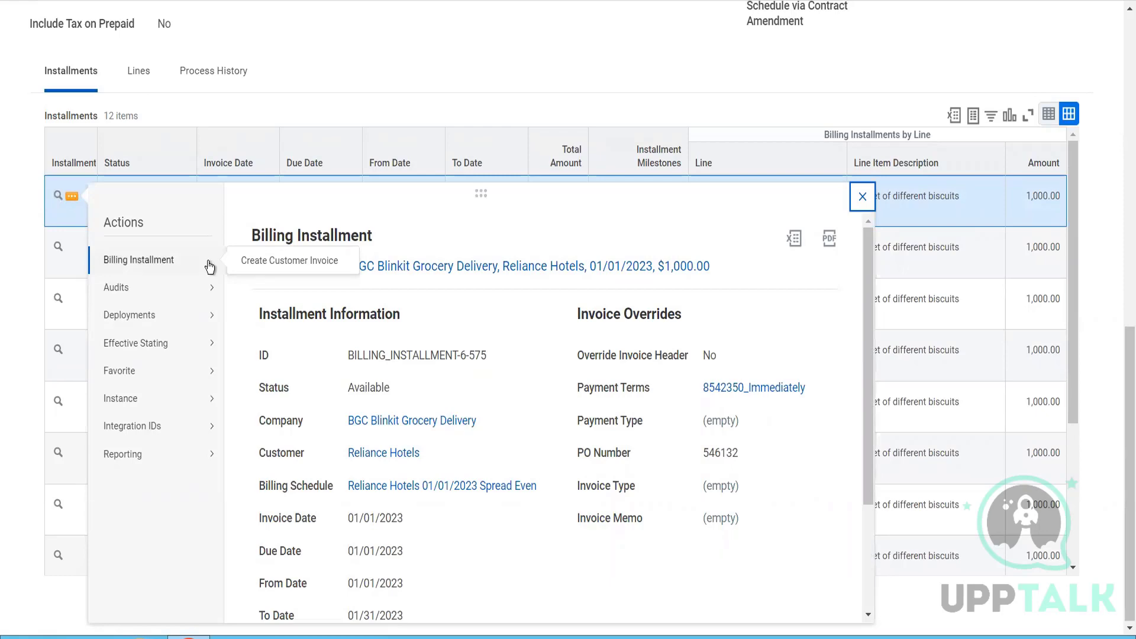
pyautogui.click(275, 259)
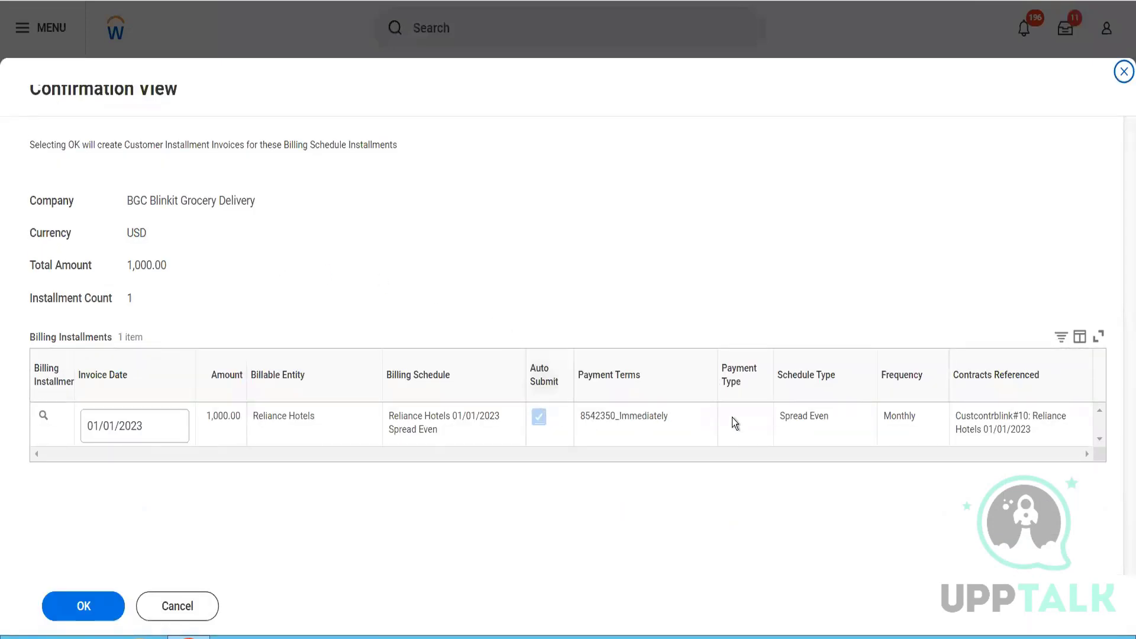
pyautogui.click(116, 606)
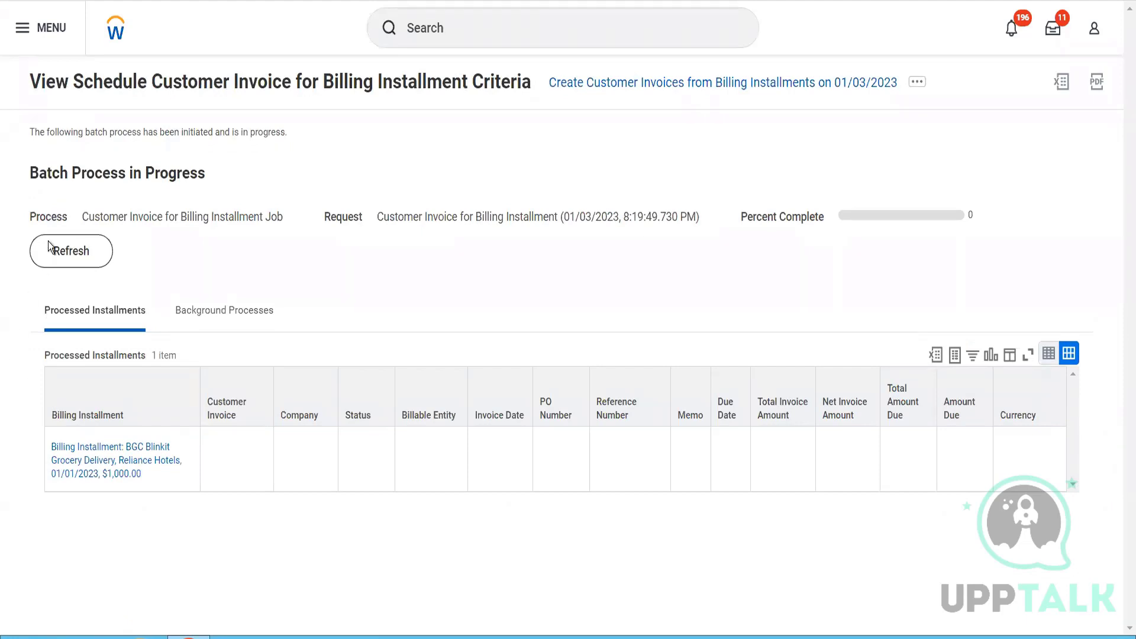
pyautogui.click(88, 264)
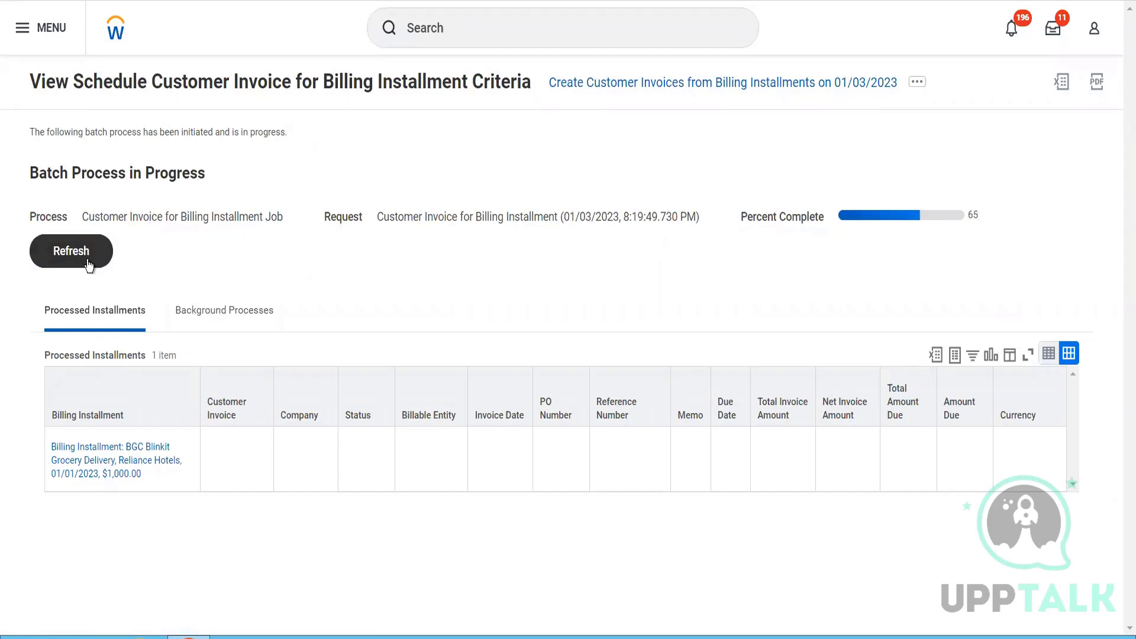
pyautogui.click(88, 264)
pyautogui.click(89, 264)
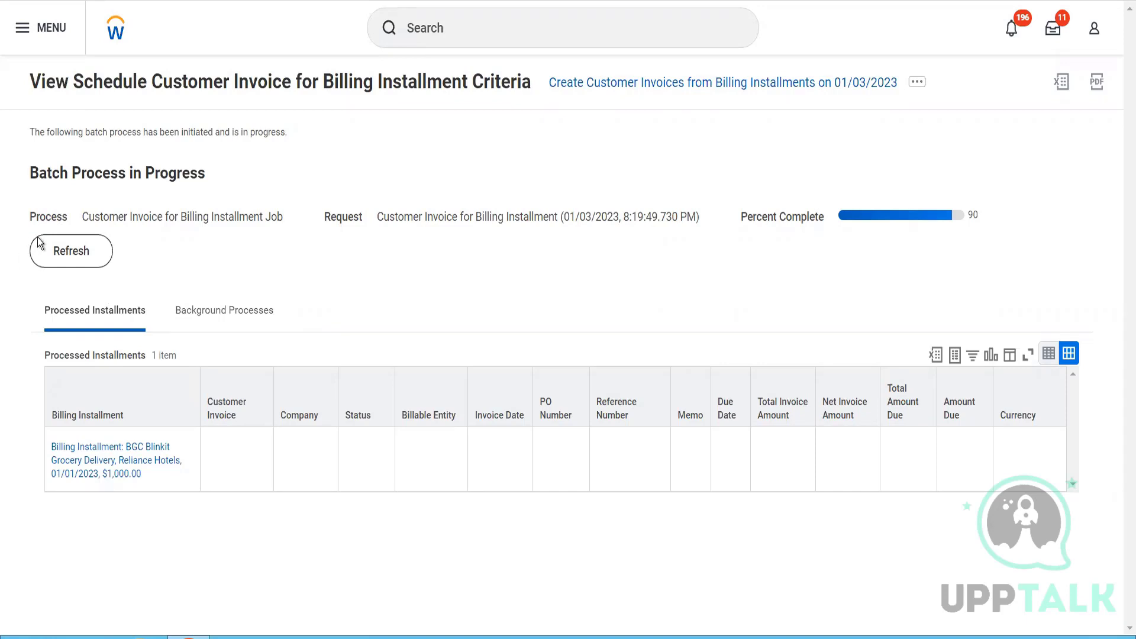
pyautogui.click(59, 252)
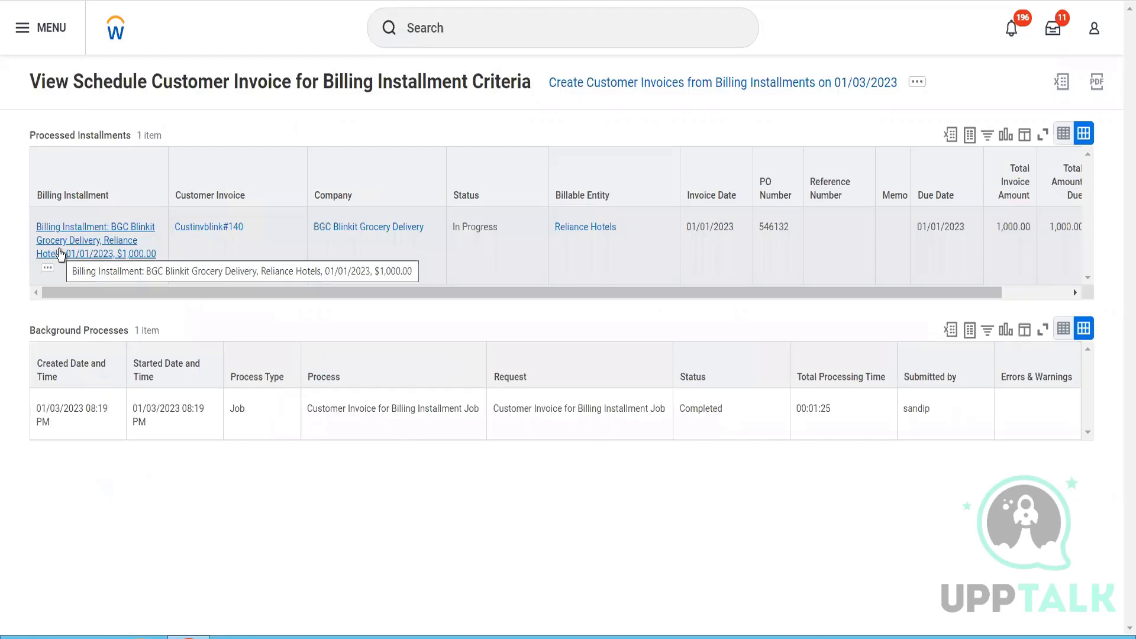
# - Open the customer invoice created from the installment and examine its header and all invoice line details
pyautogui.click(204, 228)
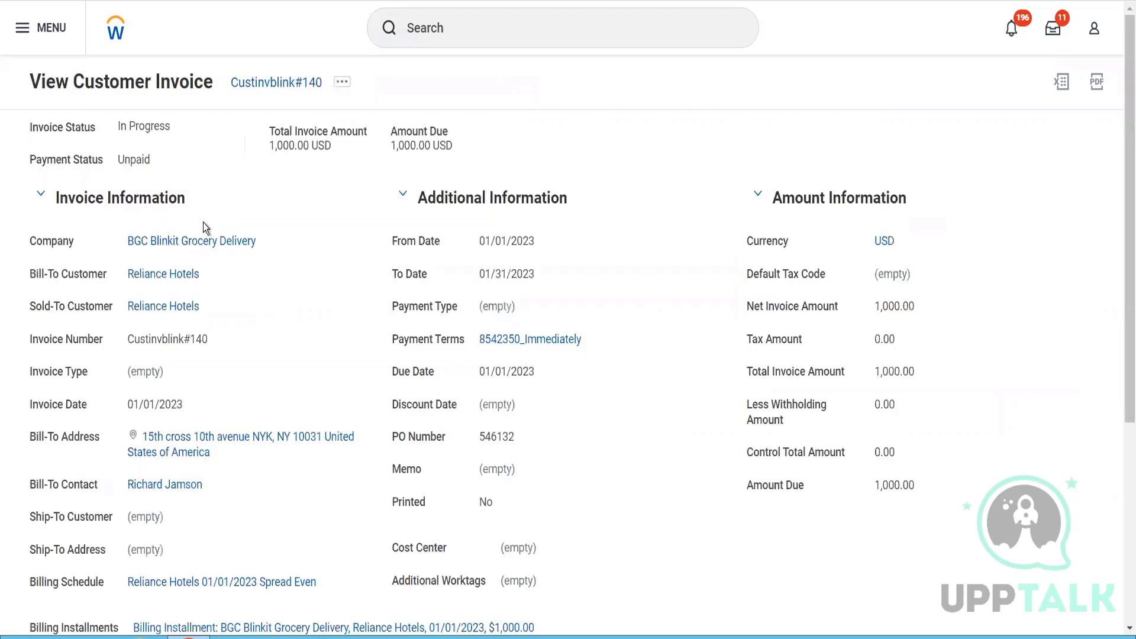
pyautogui.scroll(-3, 203, 224)
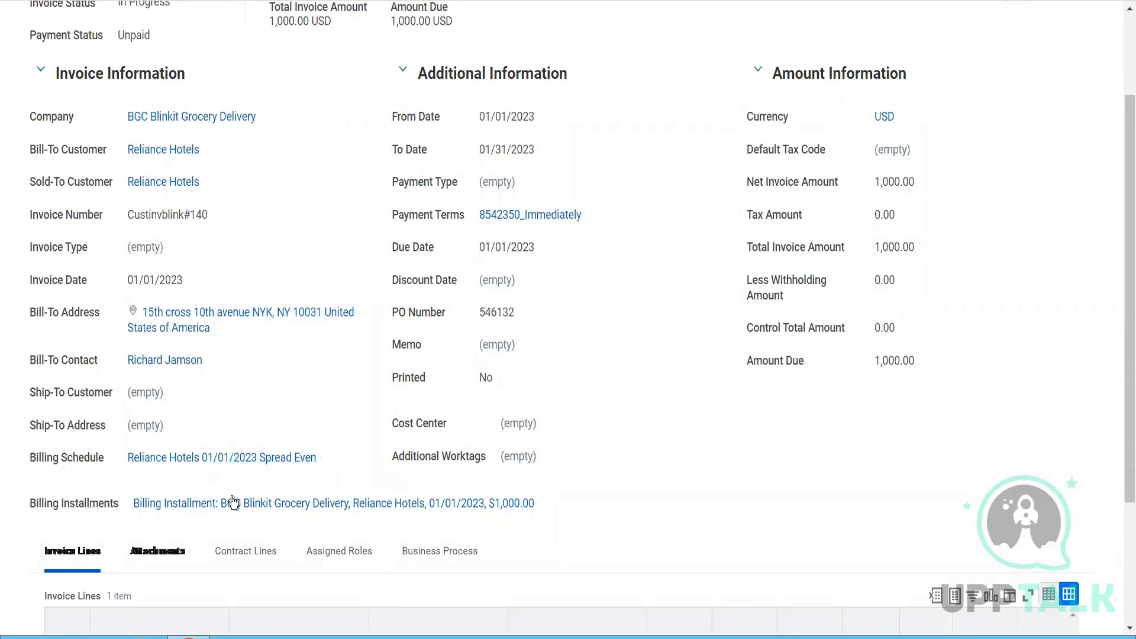
pyautogui.scroll(-5, 234, 503)
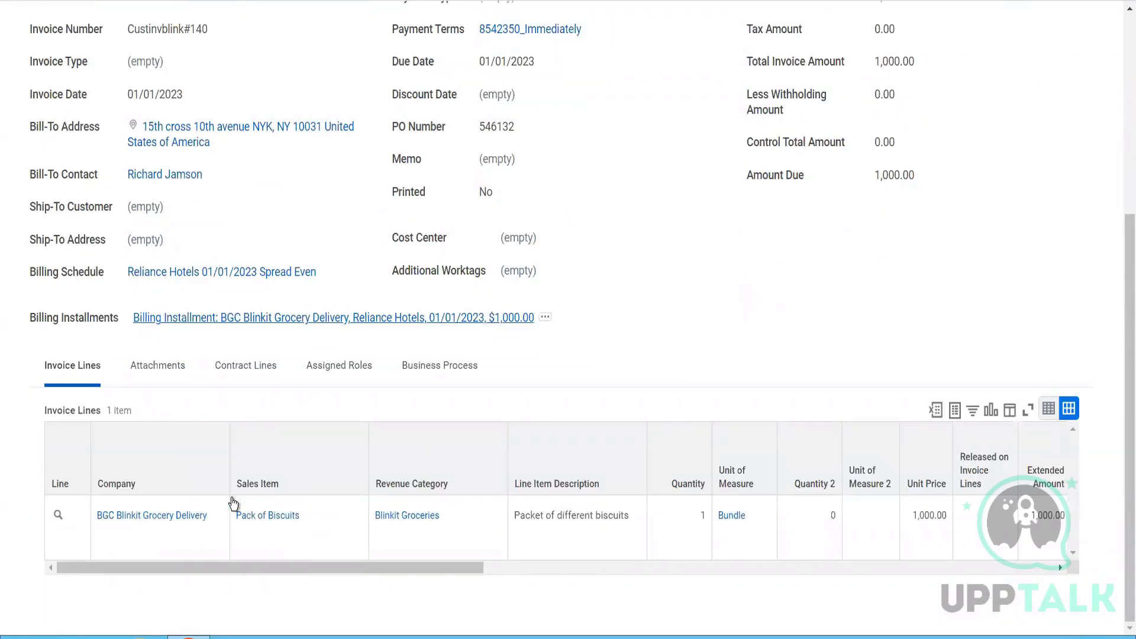
pyautogui.click(666, 566)
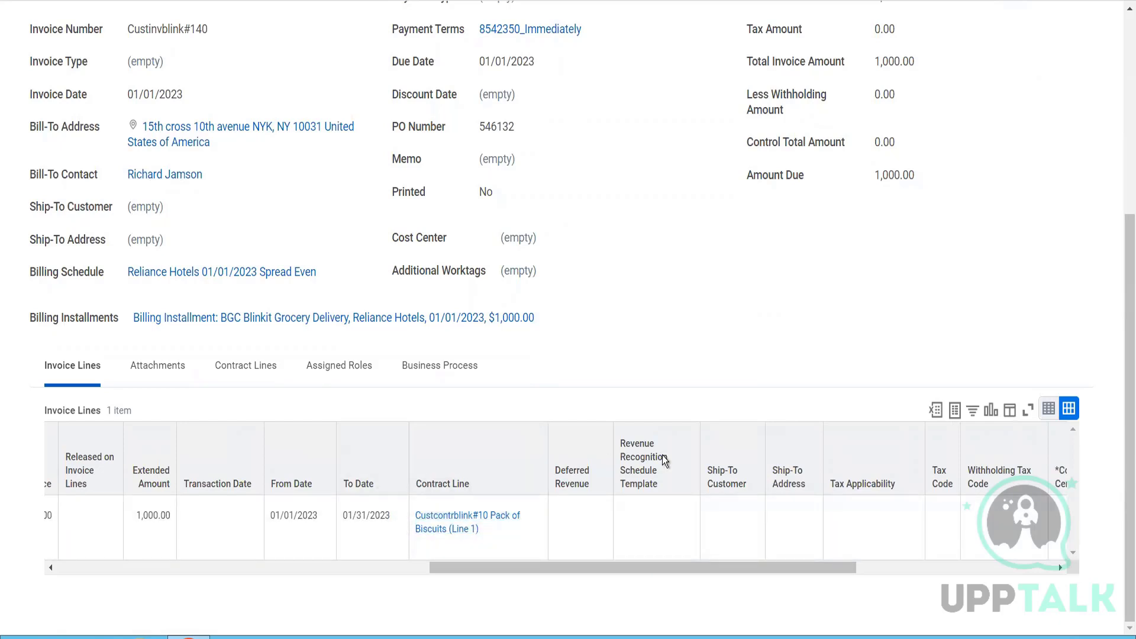
pyautogui.moveTo(726, 566); pyautogui.dragTo(945, 564)
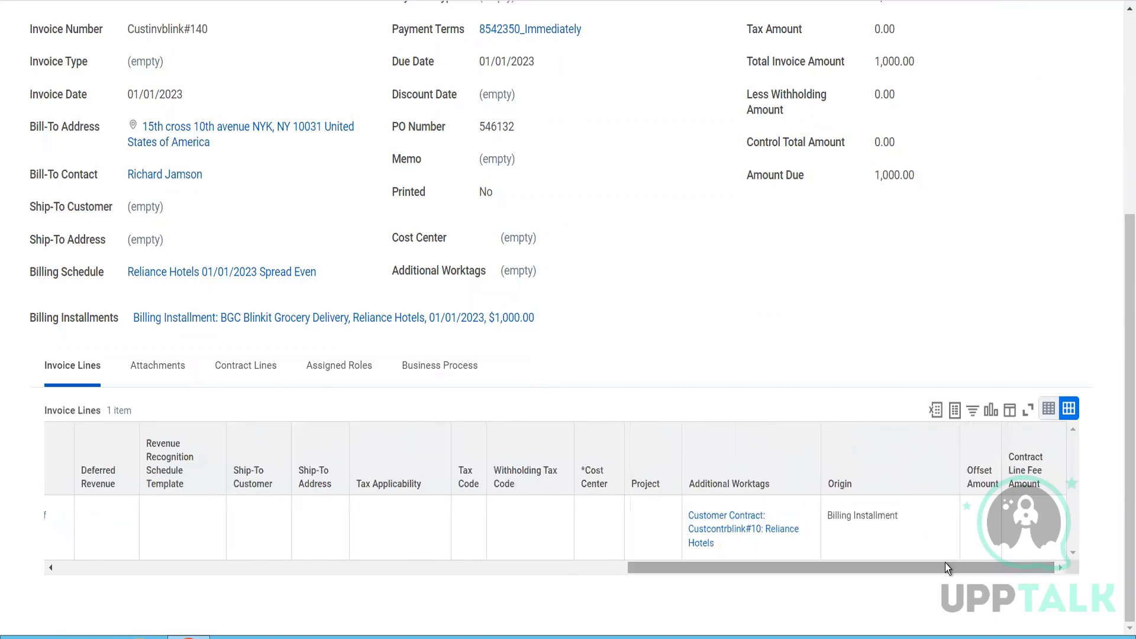
# - Open the customer contract linked in the invoice line's additional worktags and review its billing terms and schedules
pyautogui.click(737, 526)
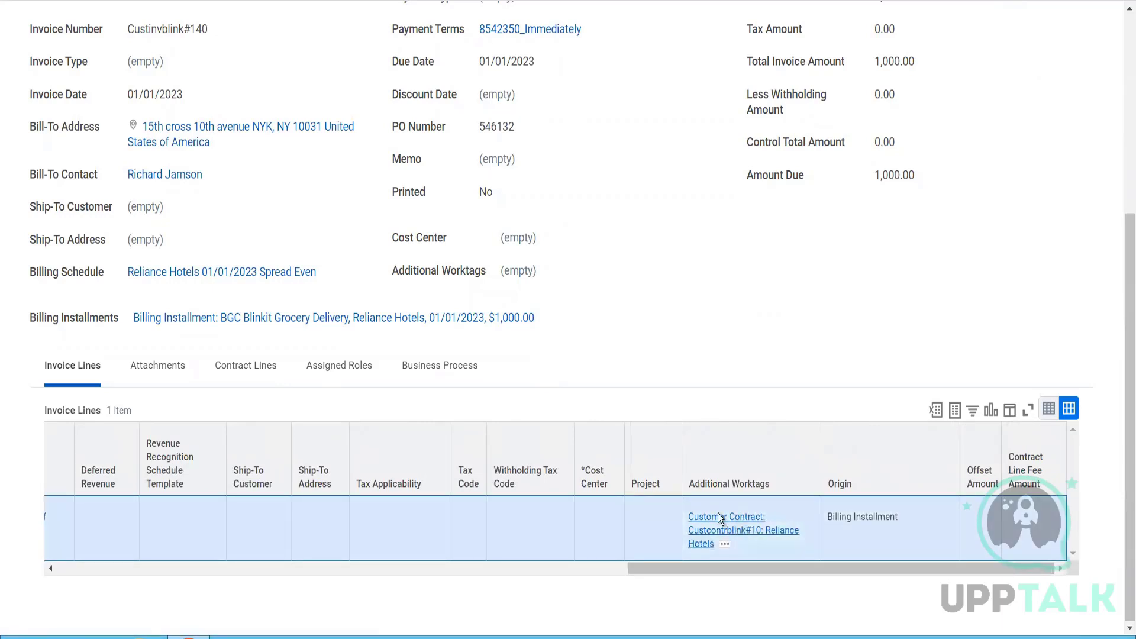
pyautogui.scroll(-2, 493, 416)
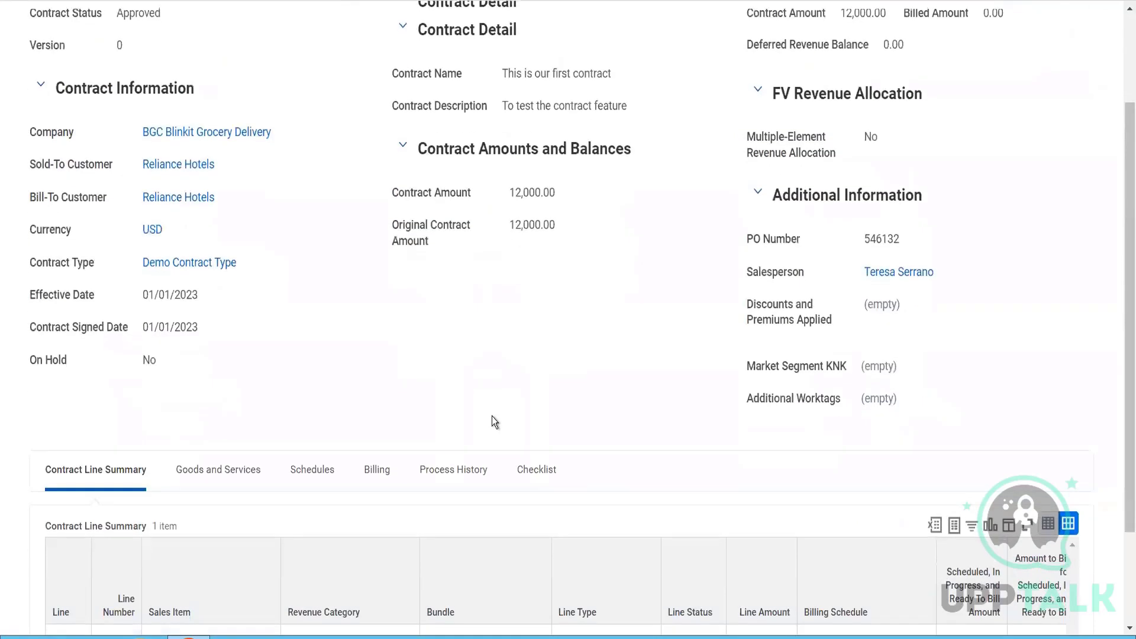
pyautogui.scroll(-1, 491, 422)
pyautogui.click(385, 403)
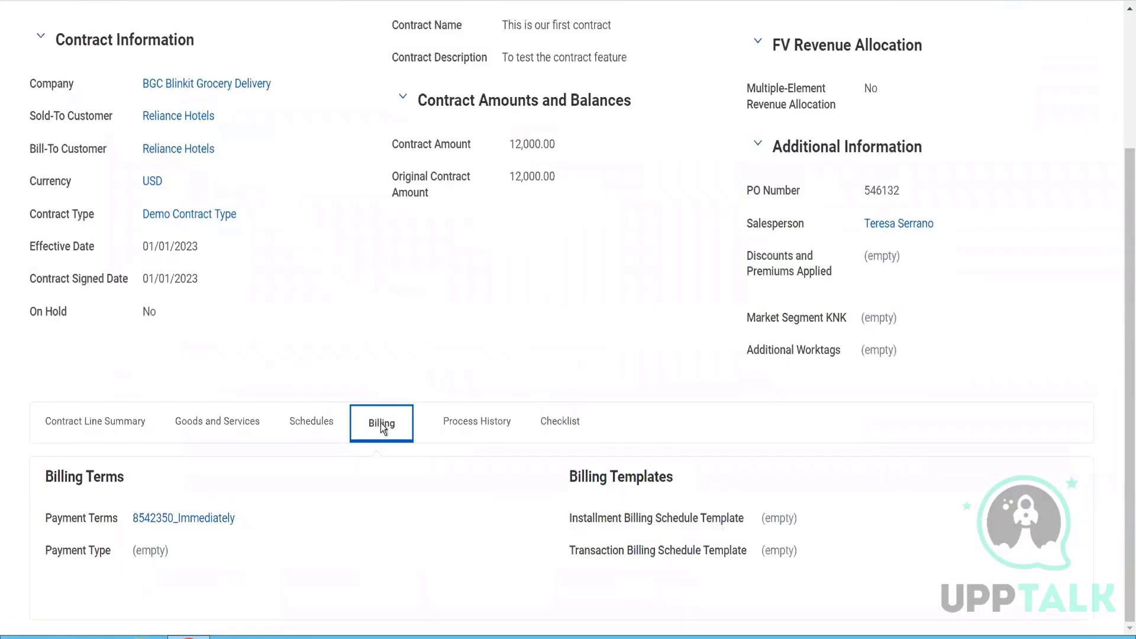
pyautogui.click(317, 423)
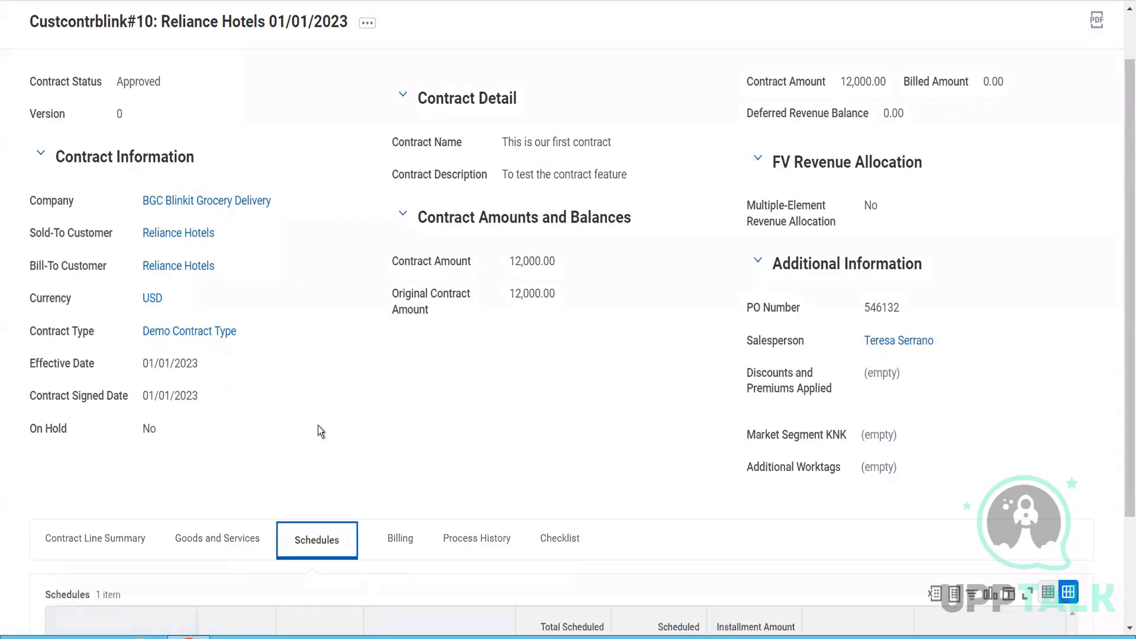
pyautogui.scroll(-1, 452, 385)
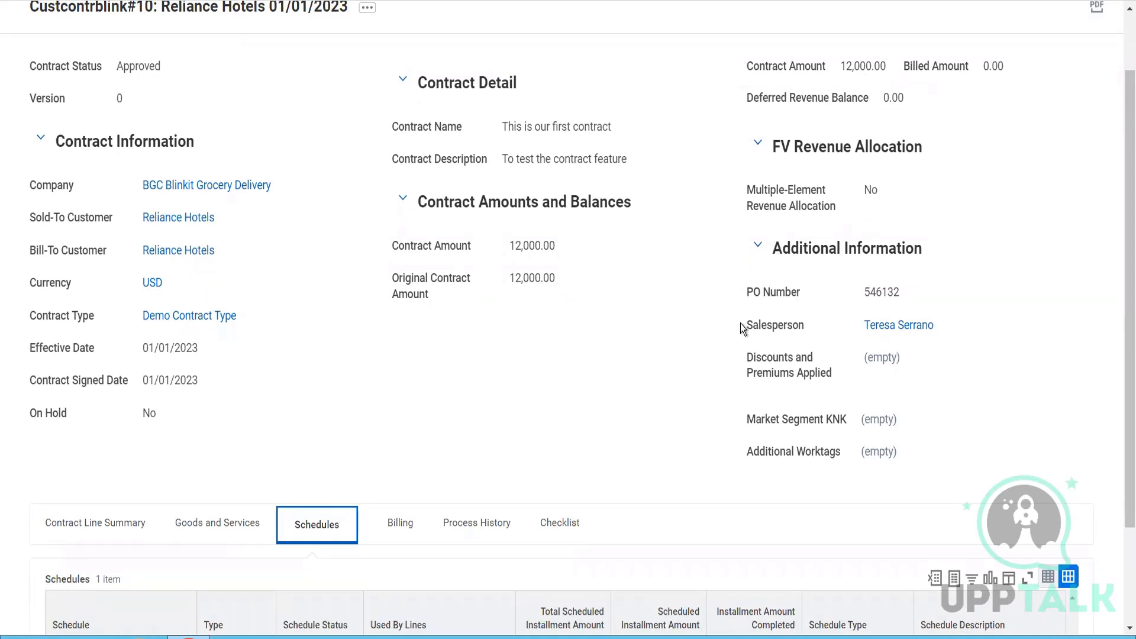
pyautogui.scroll(-2, 740, 328)
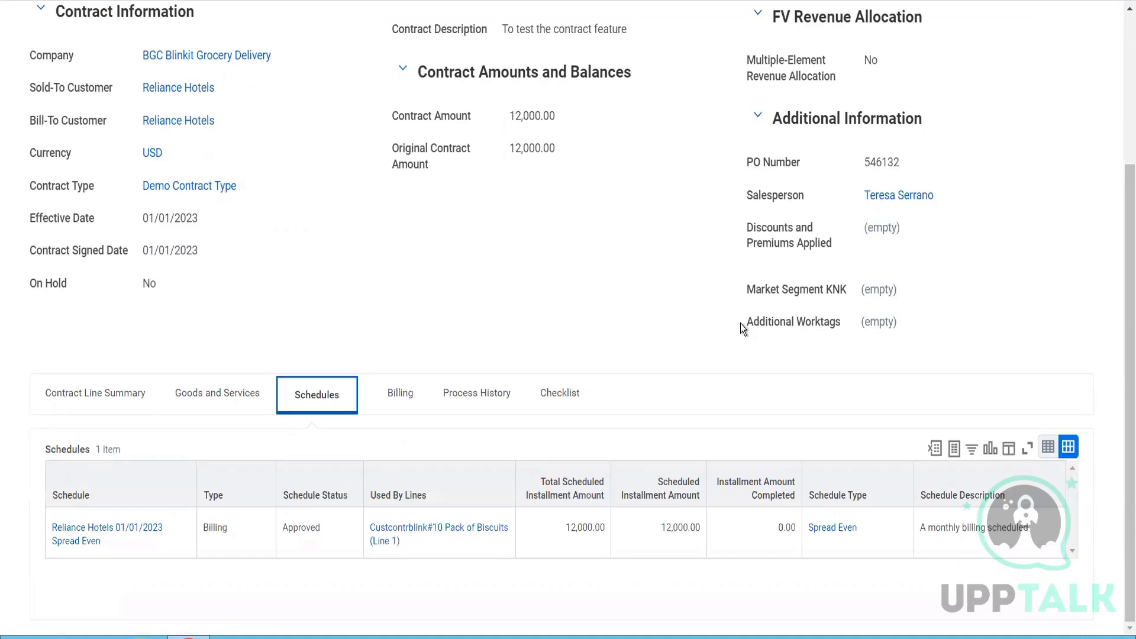